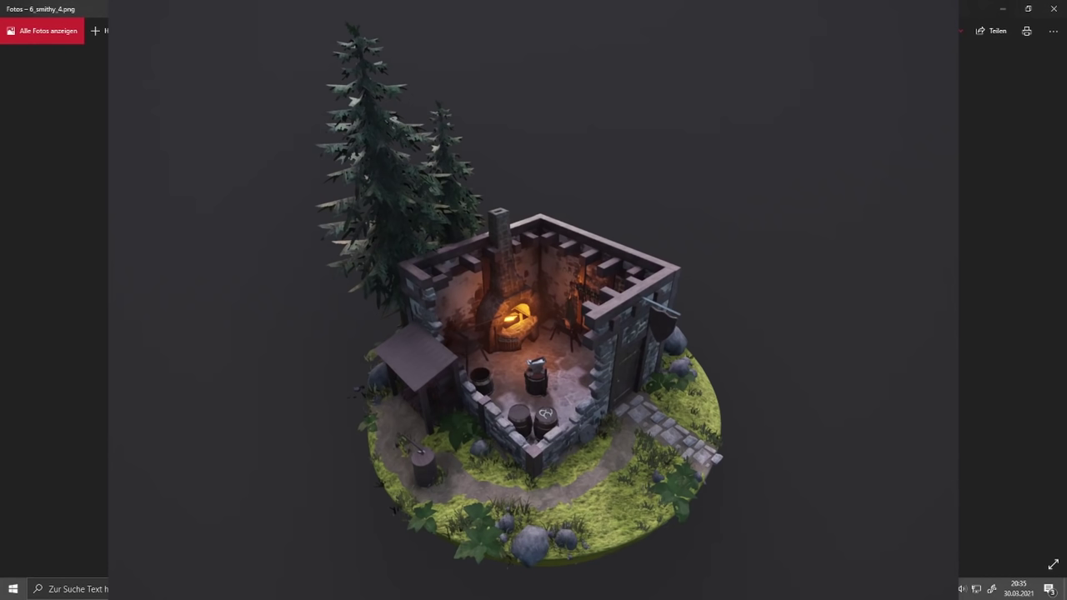
# Browse the smithy diorama's progress renders from the early wood parts to the detailed, planted scene
pyautogui.press('Right')
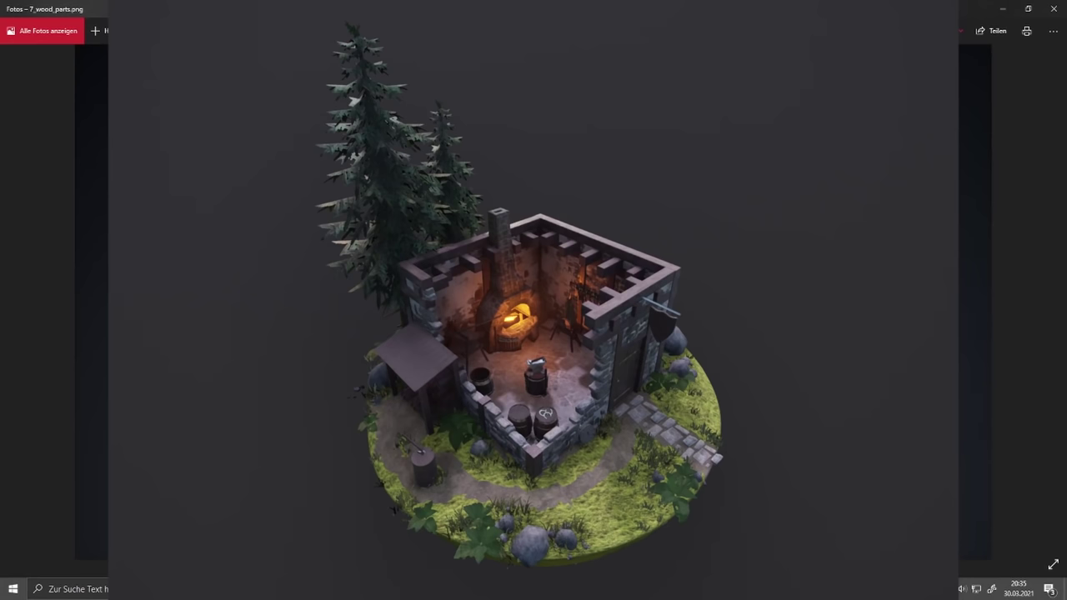
pyautogui.press('Right')
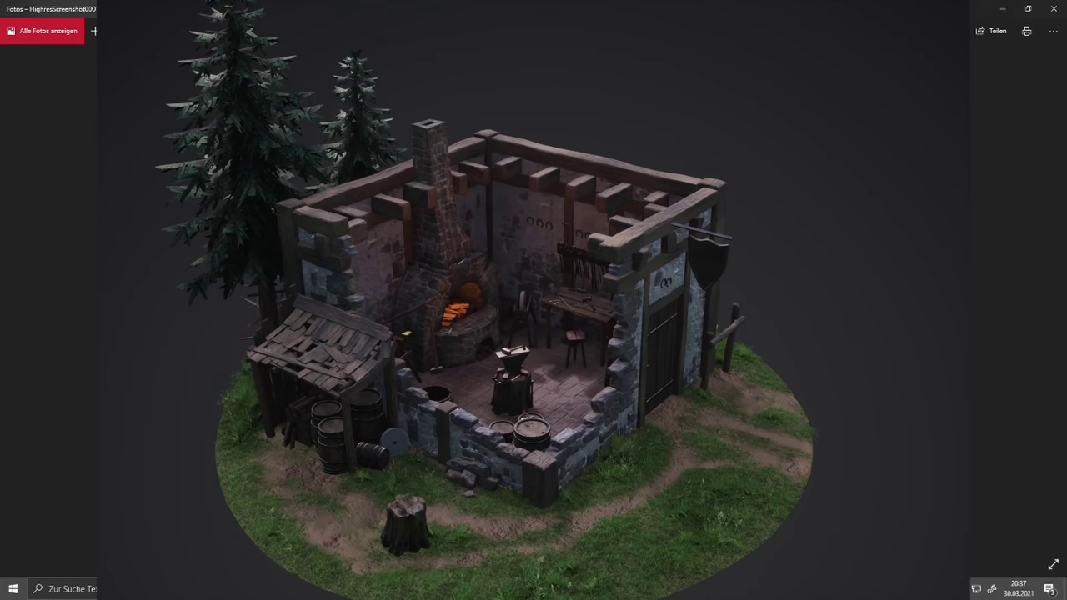
pyautogui.press('Right')
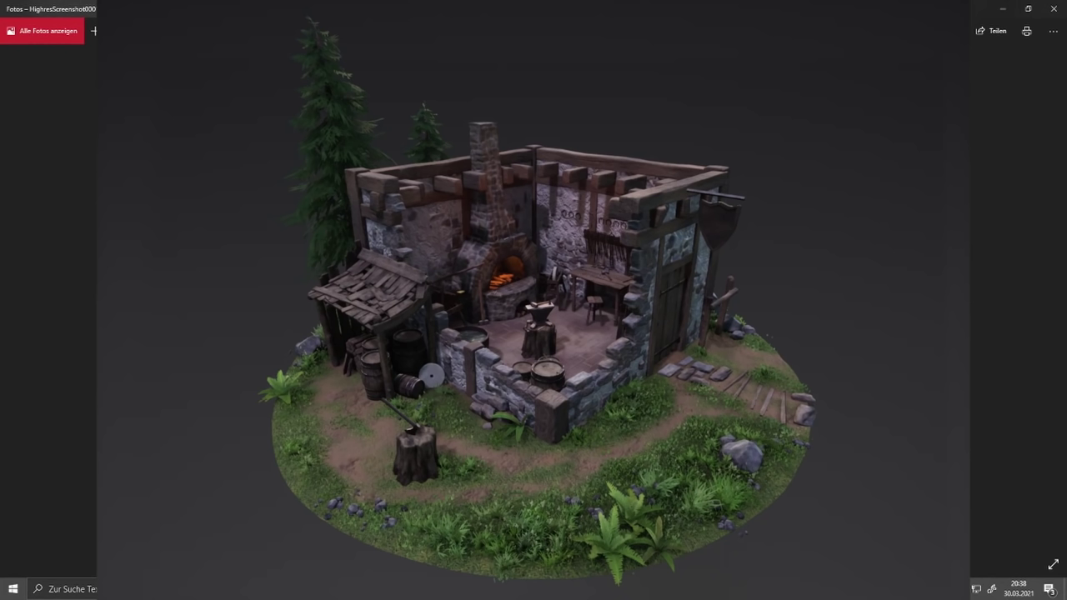
pyautogui.press('Right')
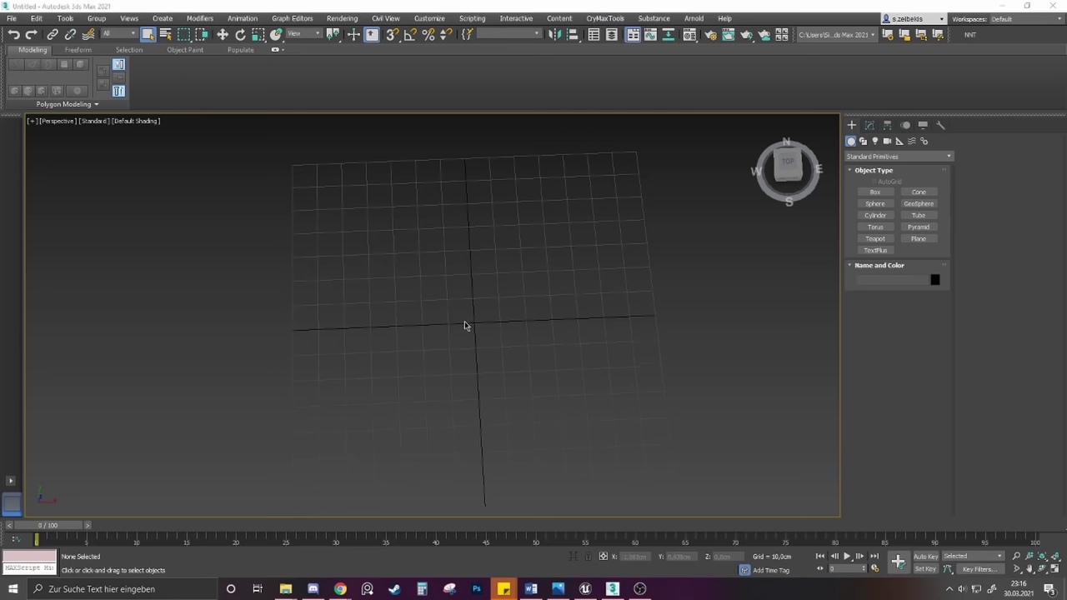
# Create a small box primitive near the centre of the grid
pyautogui.scroll(3, 476, 321)
pyautogui.click(875, 192)
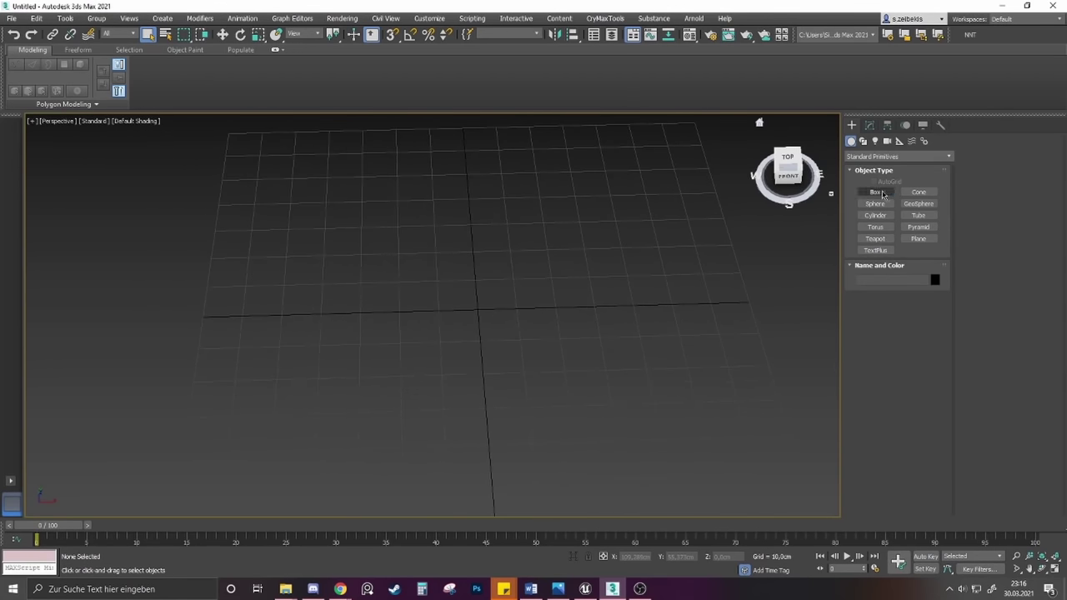
pyautogui.moveTo(454, 302)
pyautogui.mouseDown()
pyautogui.moveTo(491, 322)
pyautogui.moveTo(469, 312)
pyautogui.mouseUp()
pyautogui.click(466, 288)
# Stretch the box along its X axis to about 195 percent
pyautogui.press('r')
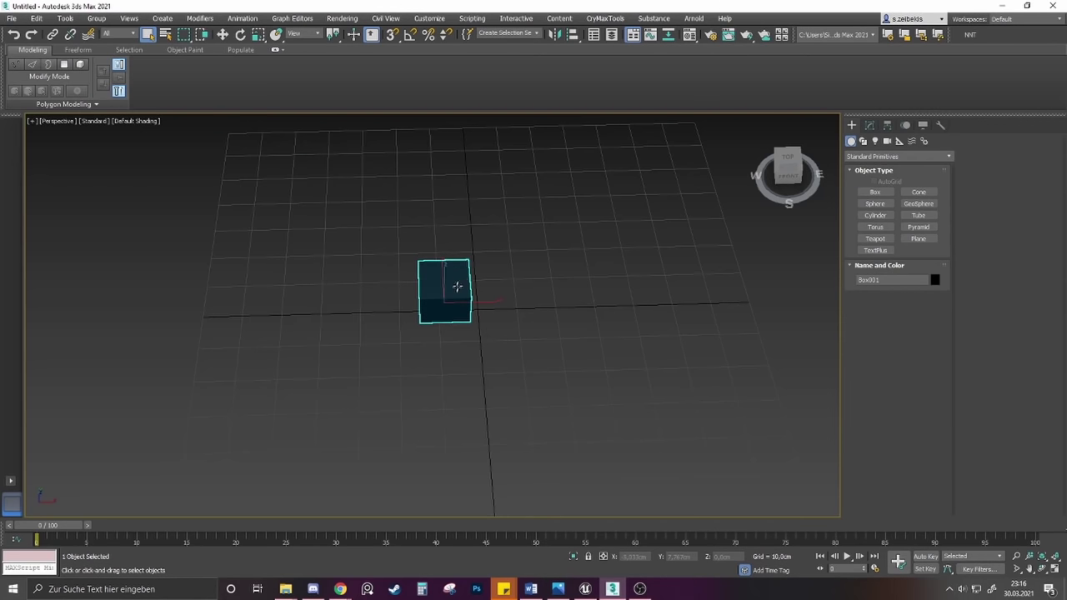
pyautogui.scroll(4, 458, 299)
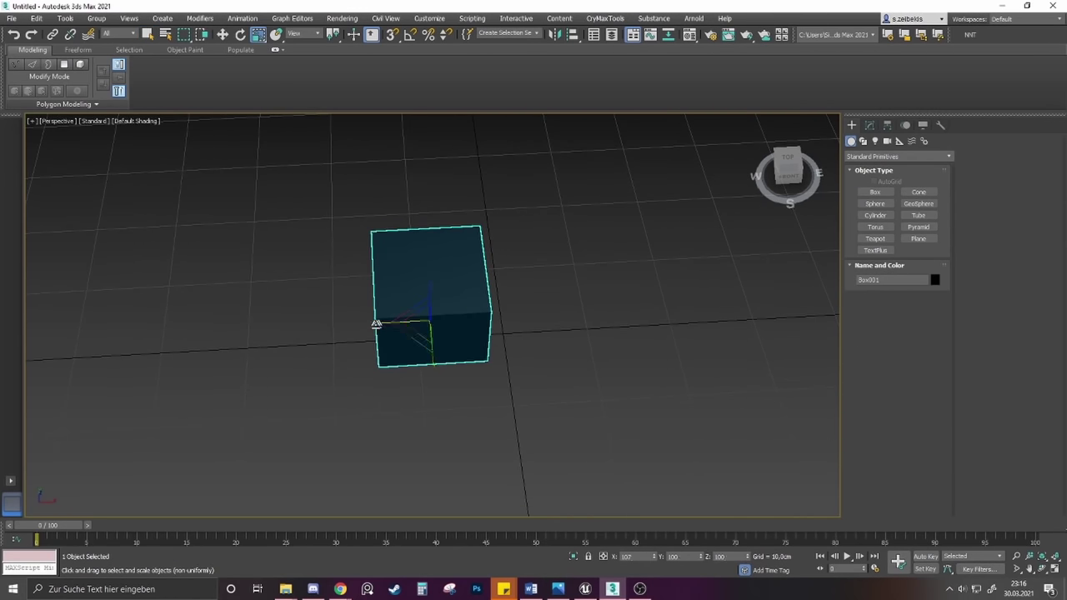
pyautogui.moveTo(374, 322); pyautogui.dragTo(381, 324)
pyautogui.scroll(2, 413, 320)
pyautogui.scroll(-2, 414, 320)
# Convert the stretched box to an Editable Poly
pyautogui.rightClick(459, 305)
pyautogui.moveTo(505, 420)
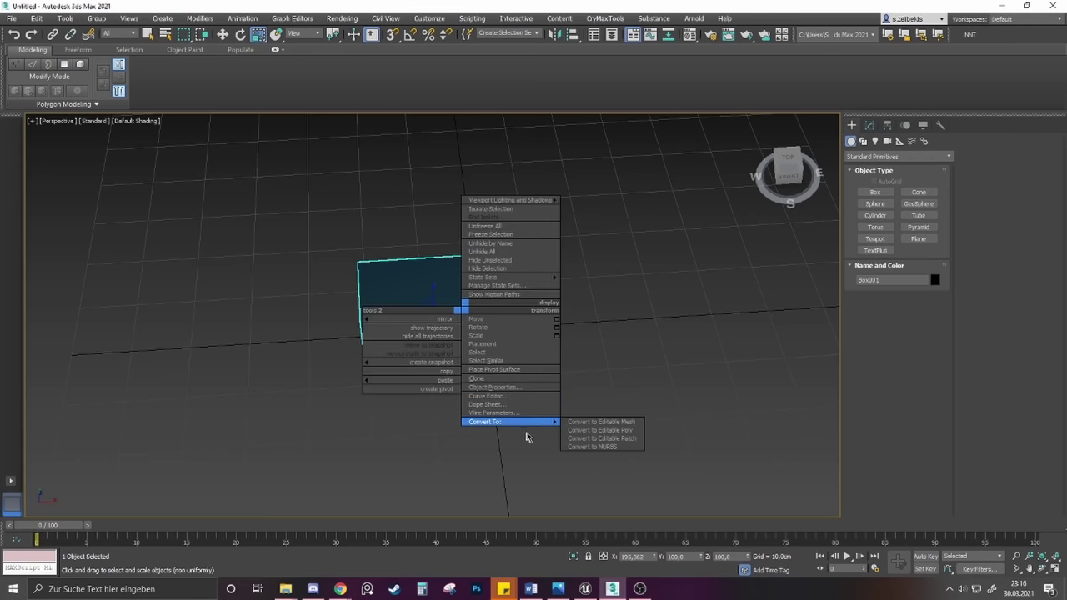
pyautogui.click(583, 432)
# Chamfer all twelve edges of the box by 0.5 cm with one segment, then deselect the edges
pyautogui.press('2')
pyautogui.scroll(2, 302, 214)
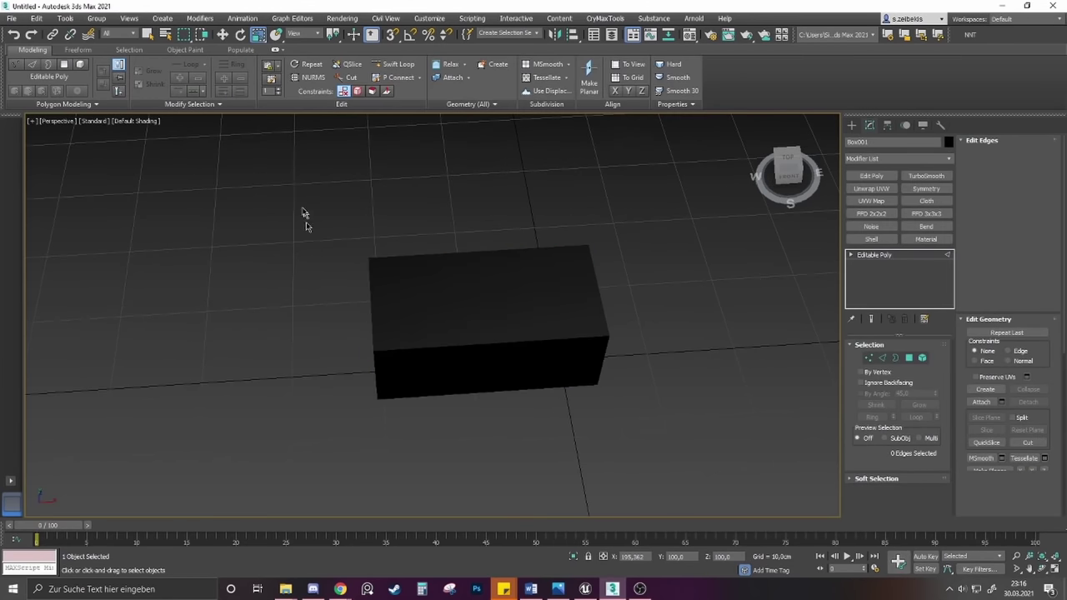
pyautogui.moveTo(303, 214); pyautogui.dragTo(837, 505)
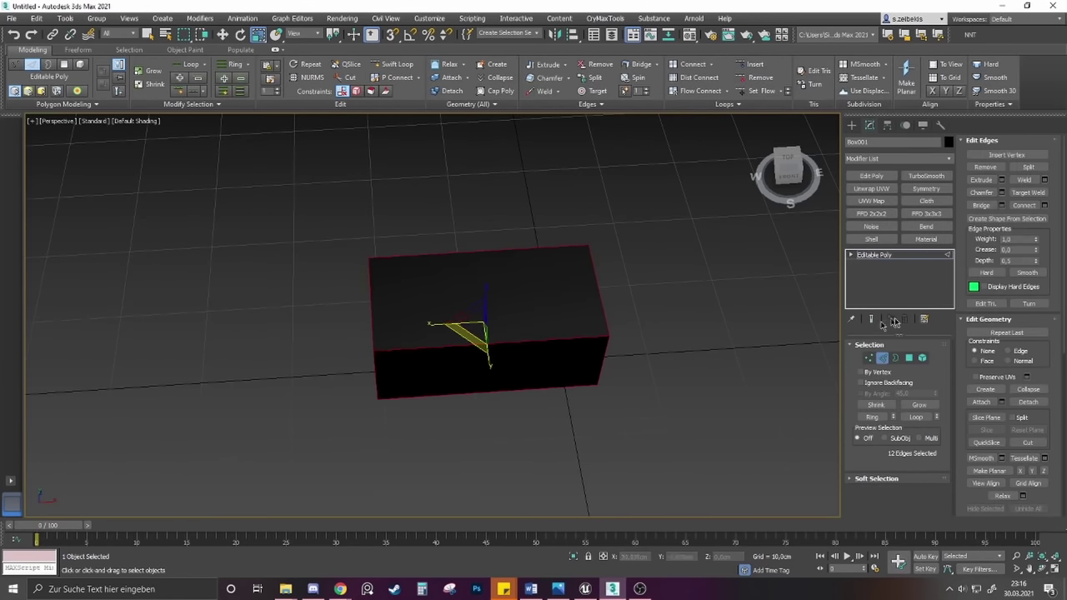
pyautogui.click(1002, 192)
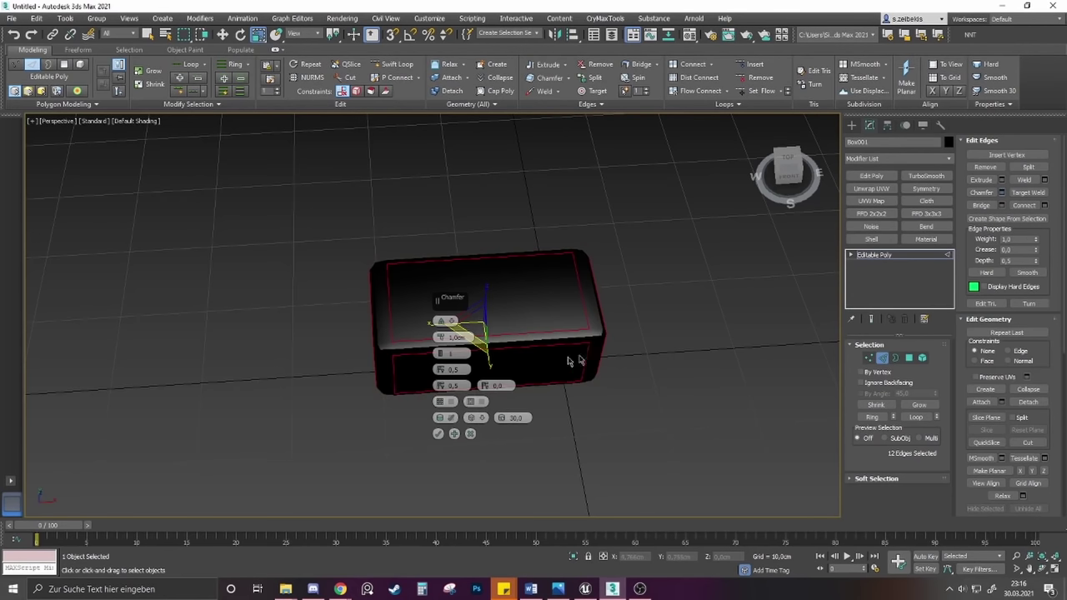
pyautogui.rightClick(439, 341)
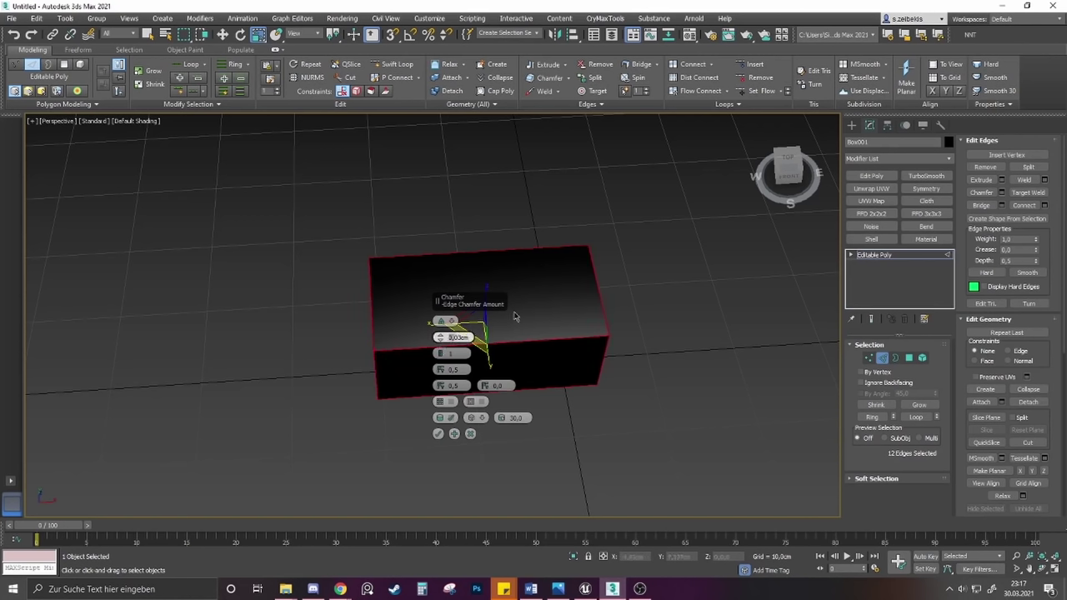
pyautogui.write('0,5')
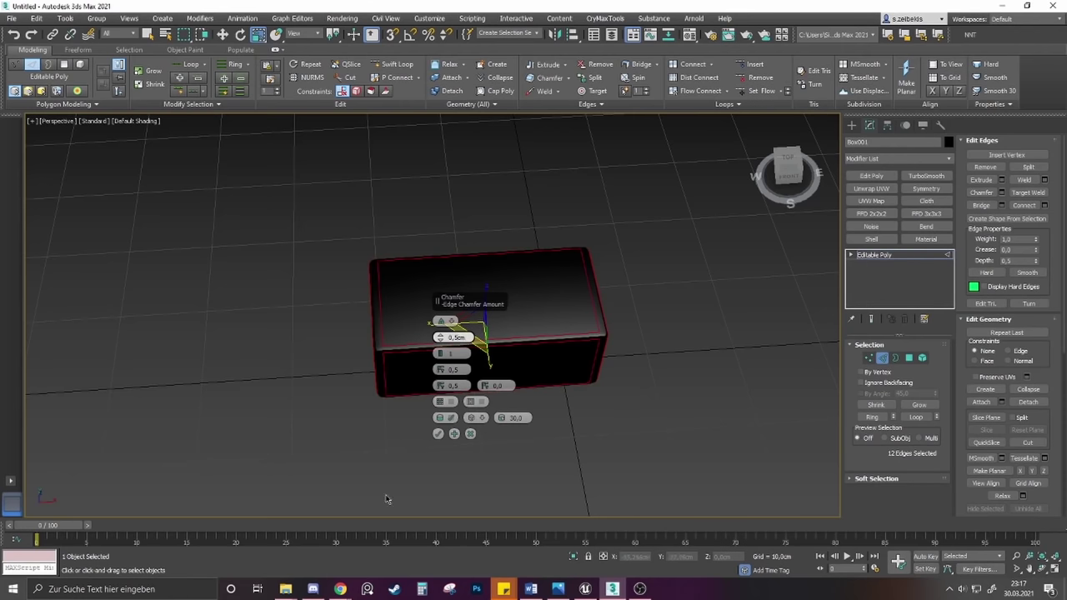
pyautogui.click(438, 434)
pyautogui.click(505, 448)
# Assign the beige 01 - Default material to the chamfered box
pyautogui.scroll(-2, 504, 387)
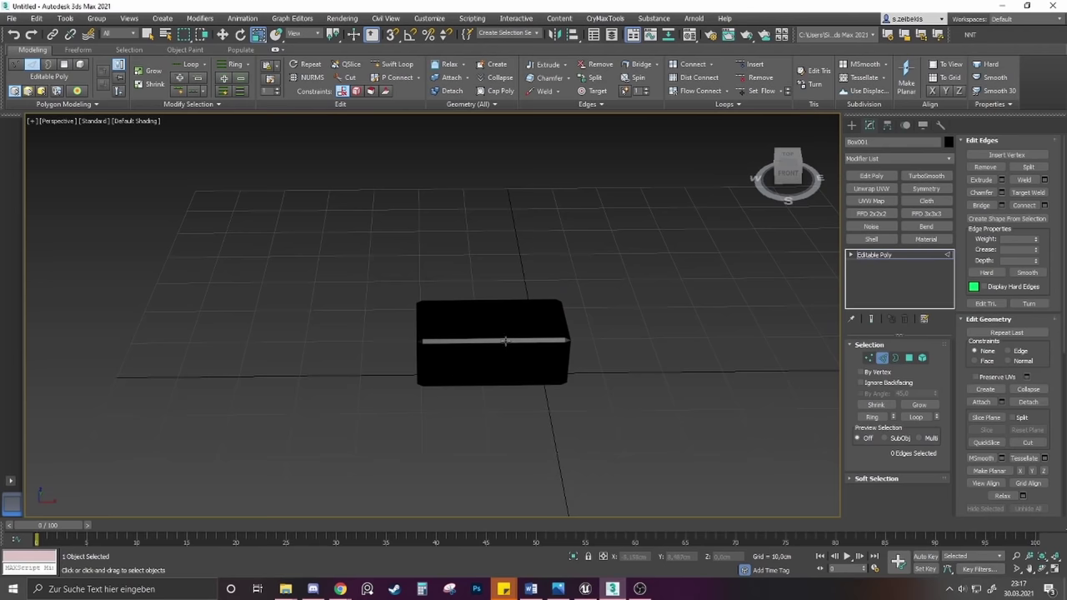
pyautogui.press('m')
pyautogui.moveTo(772, 175); pyautogui.dragTo(507, 345)
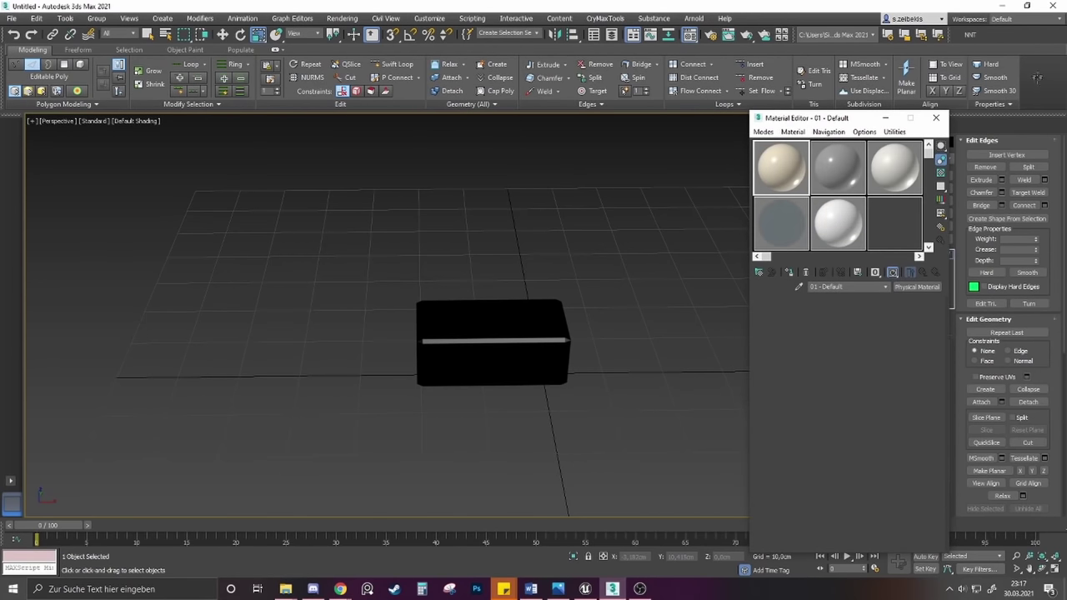
pyautogui.click(936, 118)
# Clone the box as one independent copy beside it along positive X, at about X 23.7 cm
pyautogui.scroll(3, 536, 336)
pyautogui.scroll(-3, 536, 335)
pyautogui.moveTo(536, 336); pyautogui.dragTo(442, 364, button='middle')
pyautogui.keyDown('alt'); pyautogui.moveTo(442, 365); pyautogui.dragTo(453, 365, button='middle'); pyautogui.keyUp('alt')
pyautogui.press('2')
pyautogui.scroll(-3, 426, 370)
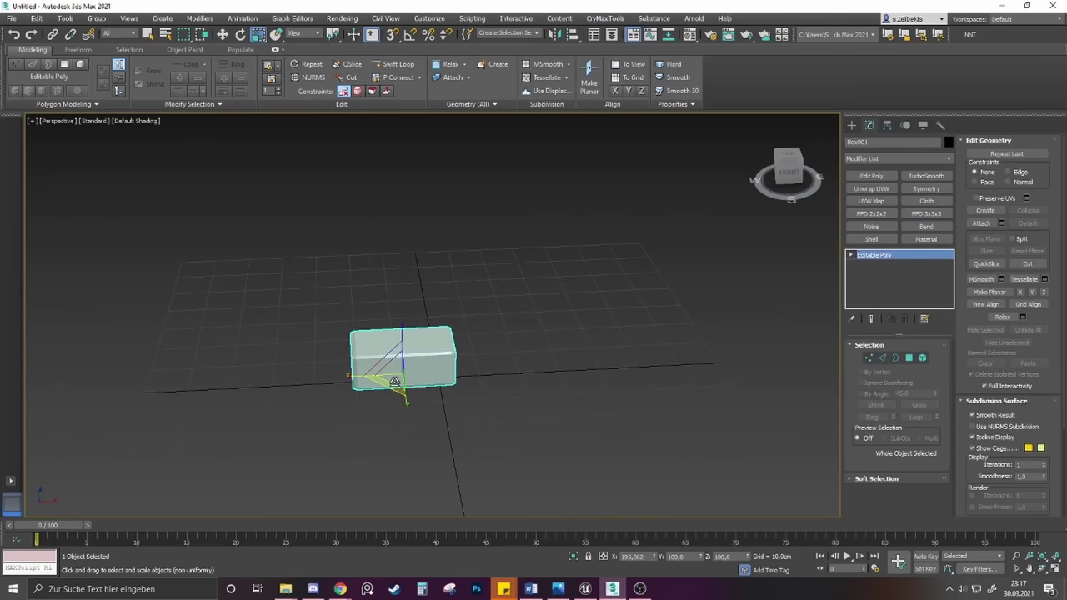
pyautogui.press('w')
pyautogui.keyDown('shift'); pyautogui.moveTo(430, 373); pyautogui.dragTo(566, 373); pyautogui.keyUp('shift')
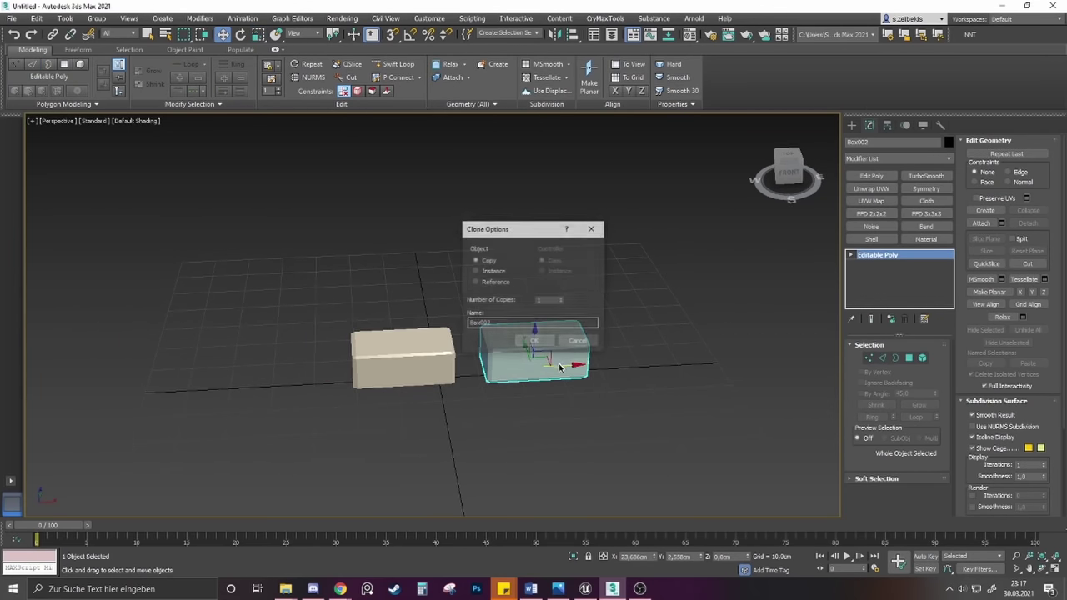
pyautogui.click(528, 341)
# Shrink the copied block to about 126 percent along X and 78 percent along Y
pyautogui.scroll(2, 498, 359)
pyautogui.scroll(2, 498, 358)
pyautogui.press('r')
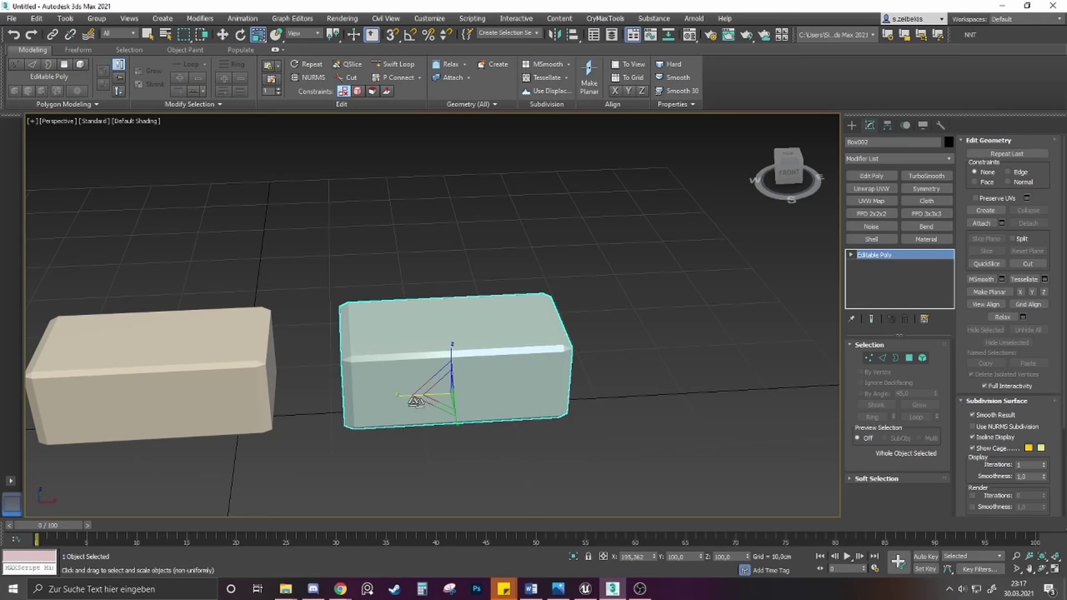
pyautogui.moveTo(404, 396); pyautogui.dragTo(426, 393)
pyautogui.scroll(-4, 426, 393)
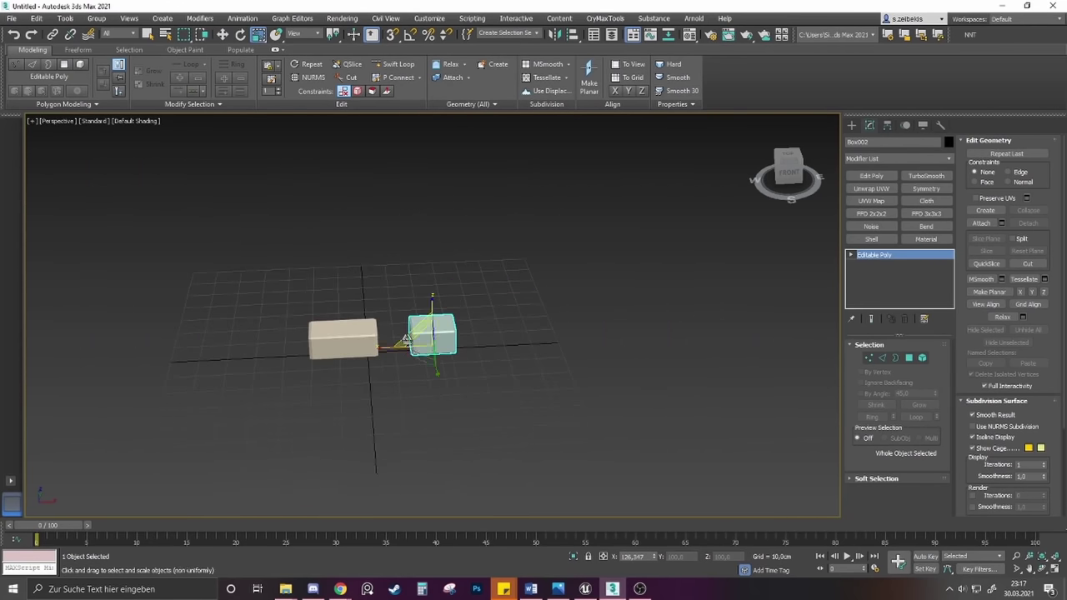
pyautogui.scroll(3, 409, 350)
pyautogui.scroll(-2, 414, 338)
pyautogui.keyDown('alt'); pyautogui.moveTo(414, 338); pyautogui.dragTo(443, 311, button='middle'); pyautogui.keyUp('alt')
pyautogui.scroll(3, 464, 347)
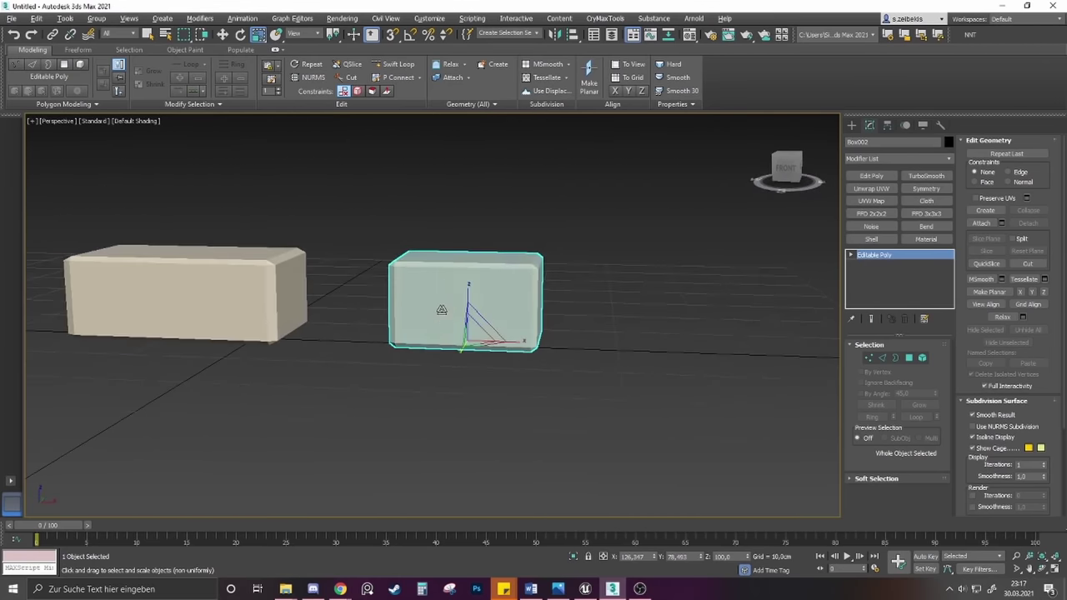
pyautogui.scroll(-4, 362, 333)
pyautogui.moveTo(362, 333); pyautogui.dragTo(446, 357, button='middle')
pyautogui.scroll(3, 407, 329)
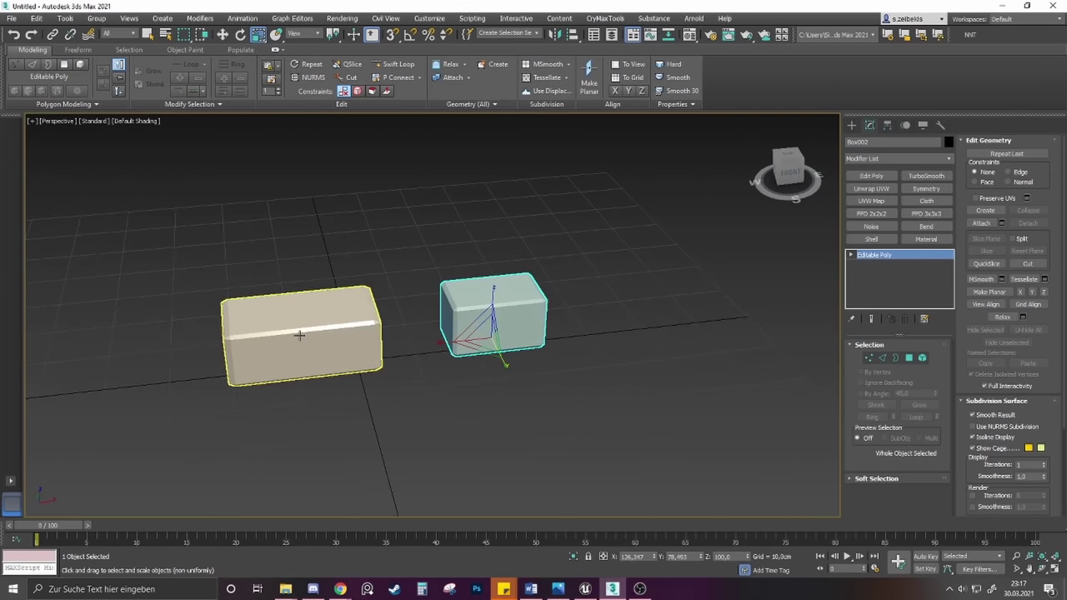
# Clone the original block as one copy along negative X, at about X -47.8 cm
pyautogui.click(300, 336)
pyautogui.moveTo(300, 336); pyautogui.dragTo(492, 303, button='middle')
pyautogui.scroll(-3, 472, 309)
pyautogui.press('w')
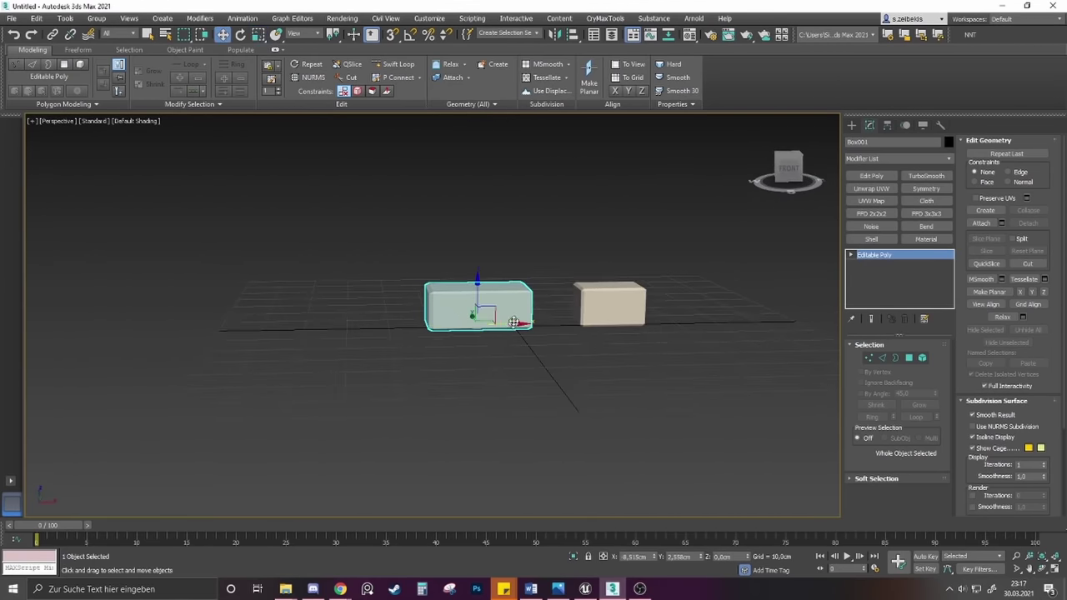
pyautogui.keyDown('shift'); pyautogui.moveTo(512, 321); pyautogui.dragTo(350, 342); pyautogui.keyUp('shift')
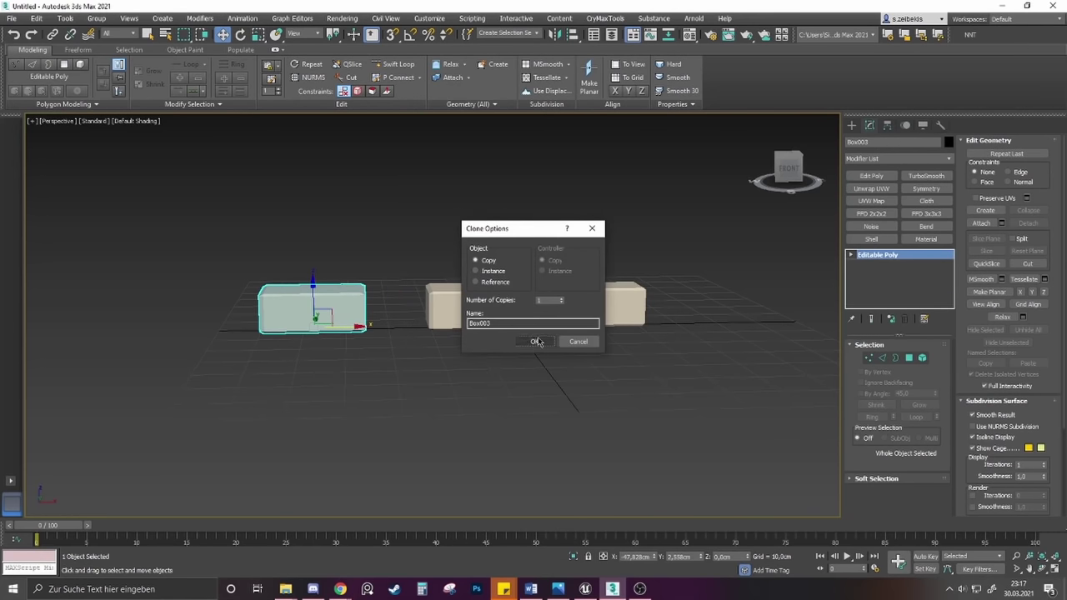
pyautogui.press('Return')
pyautogui.scroll(2, 329, 322)
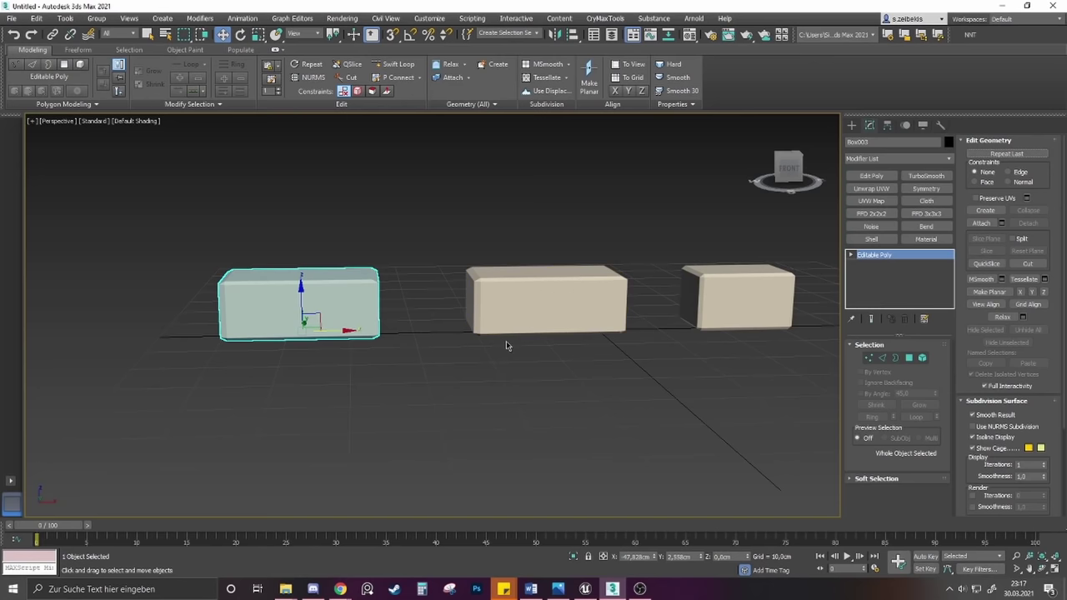
# Enlarge the new block to about 223 percent along X and 151 percent along Z, leaving its depth alone
pyautogui.scroll(2, 317, 322)
pyautogui.press('r')
pyautogui.moveTo(292, 303); pyautogui.dragTo(302, 282)
pyautogui.scroll(2, 306, 295)
pyautogui.scroll(-4, 305, 295)
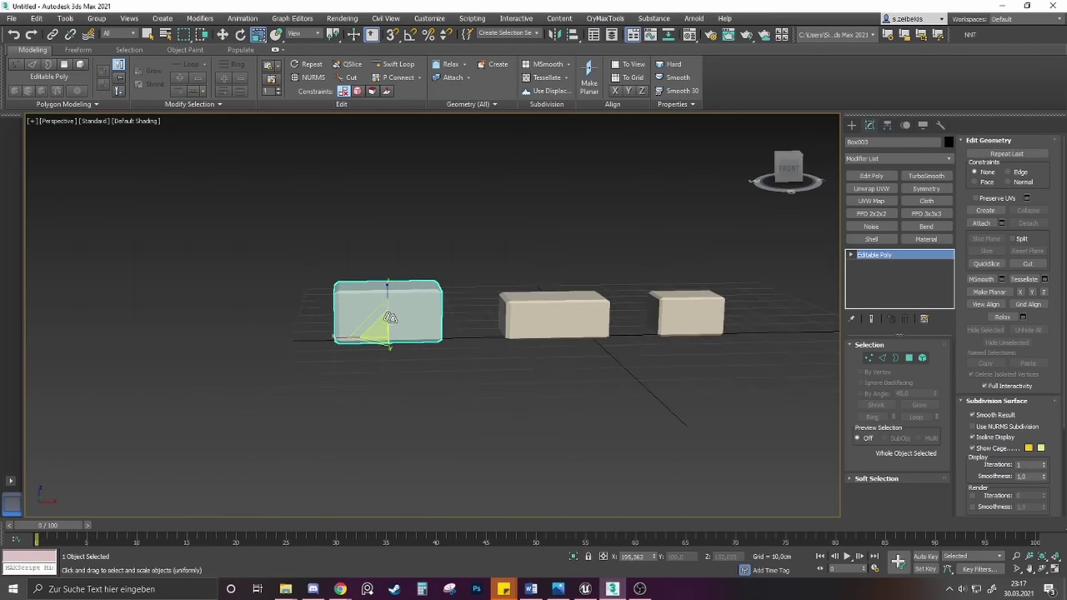
pyautogui.moveTo(392, 316)
pyautogui.keyDown('alt'); pyautogui.mouseDown(button='middle')
pyautogui.moveTo(330, 309)
pyautogui.moveTo(403, 312)
pyautogui.mouseUp(button='middle'); pyautogui.keyUp('alt')
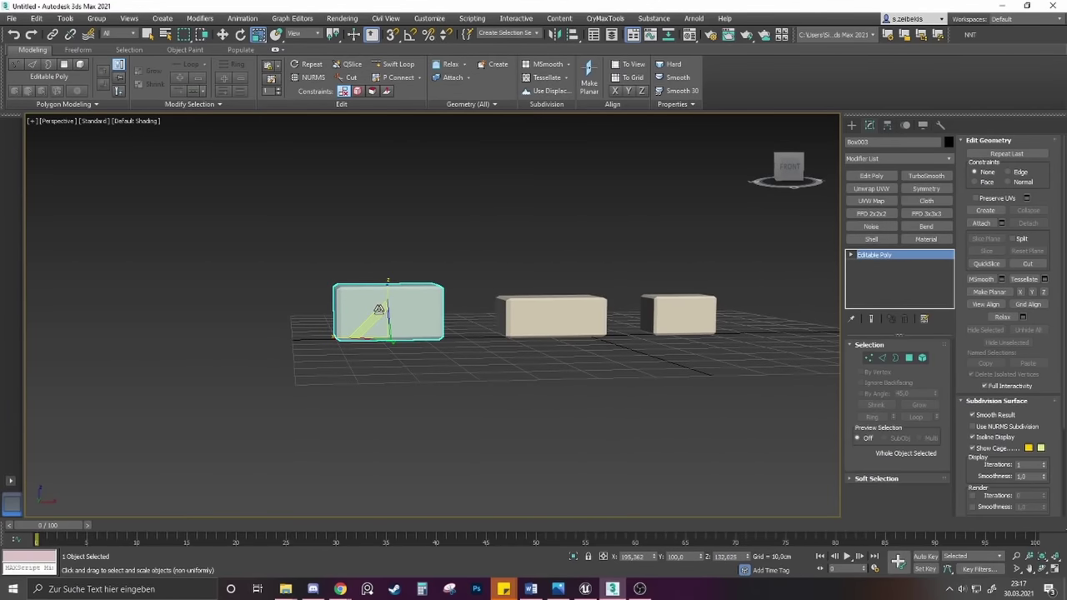
pyautogui.moveTo(379, 308)
pyautogui.mouseDown()
pyautogui.moveTo(396, 293)
pyautogui.moveTo(390, 300)
pyautogui.mouseUp()
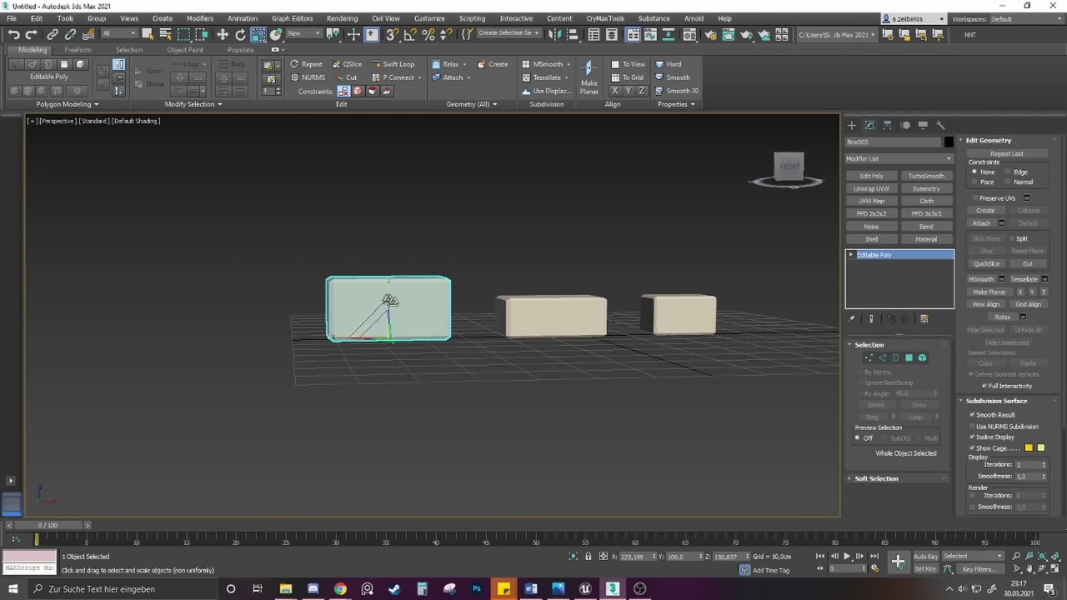
# Turn on the Edged Faces display for the three blocks
pyautogui.scroll(3, 390, 300)
pyautogui.keyDown('alt'); pyautogui.moveTo(442, 295); pyautogui.dragTo(423, 316, button='middle'); pyautogui.keyUp('alt')
pyautogui.moveTo(500, 317); pyautogui.dragTo(312, 328, button='middle')
pyautogui.scroll(-4, 419, 309)
pyautogui.scroll(4, 412, 303)
pyautogui.scroll(-3, 369, 312)
pyautogui.scroll(3, 370, 320)
pyautogui.press('F4')
# Connect the eight lengthwise edges of the middle block with 15 segments
pyautogui.click(425, 332)
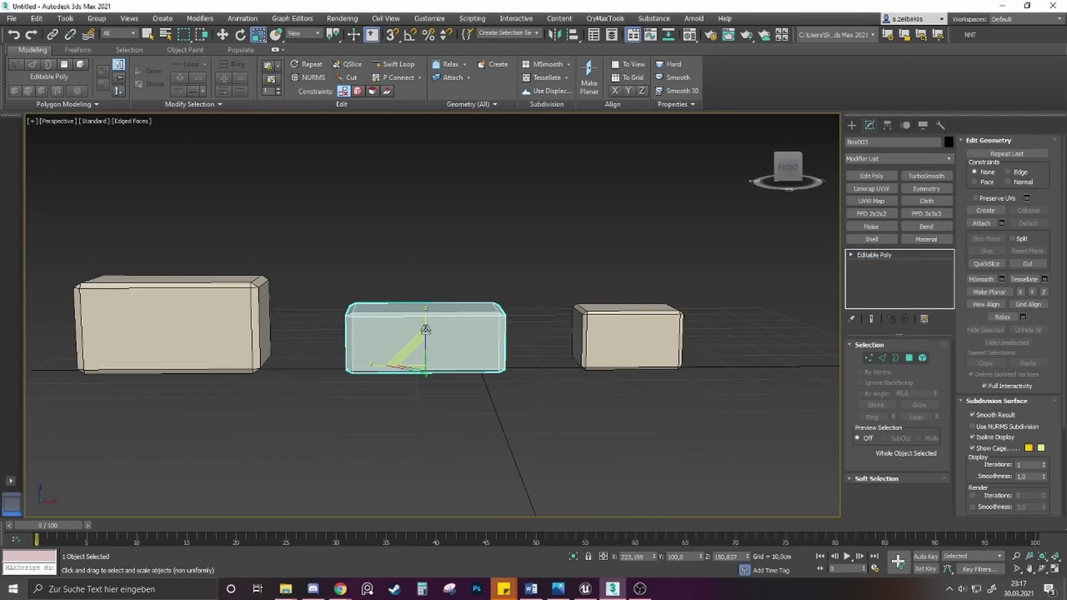
pyautogui.scroll(-3, 422, 317)
pyautogui.keyDown('alt'); pyautogui.moveTo(418, 310); pyautogui.dragTo(381, 342, button='middle'); pyautogui.keyUp('alt')
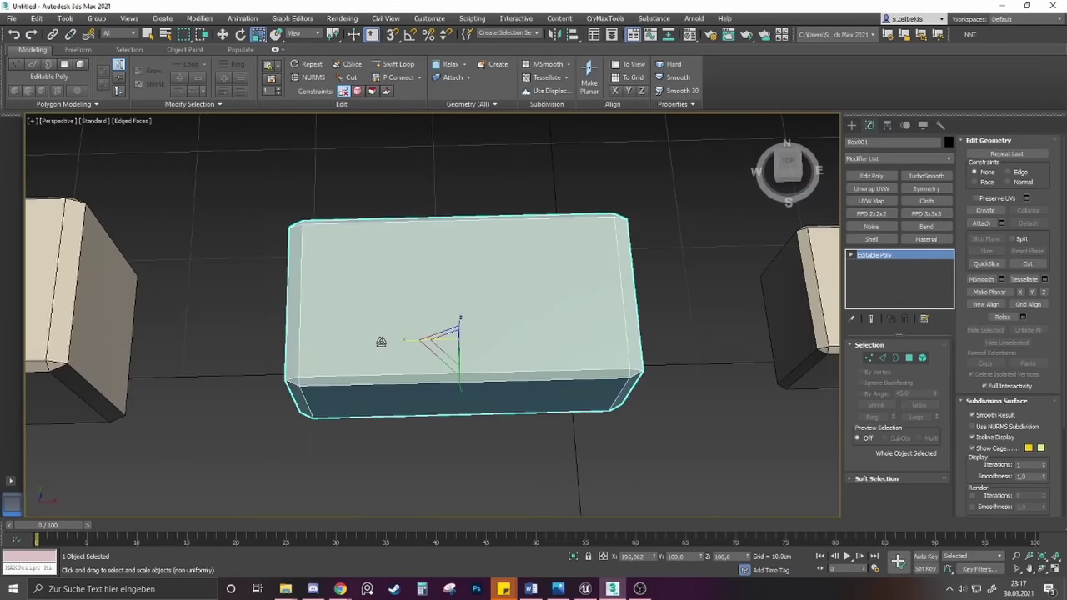
pyautogui.press('2')
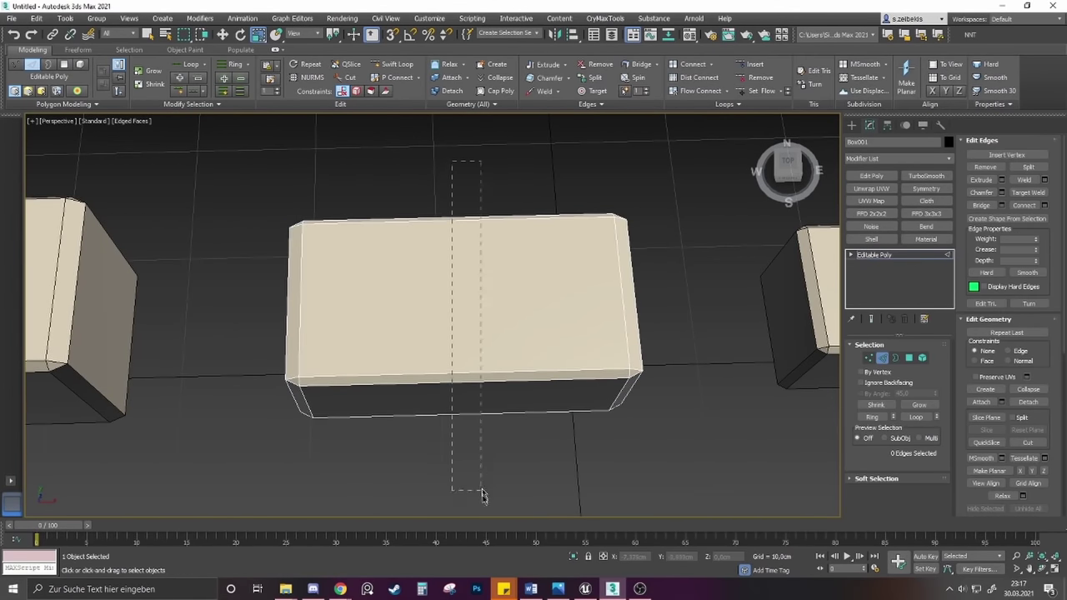
pyautogui.moveTo(482, 495); pyautogui.dragTo(483, 496)
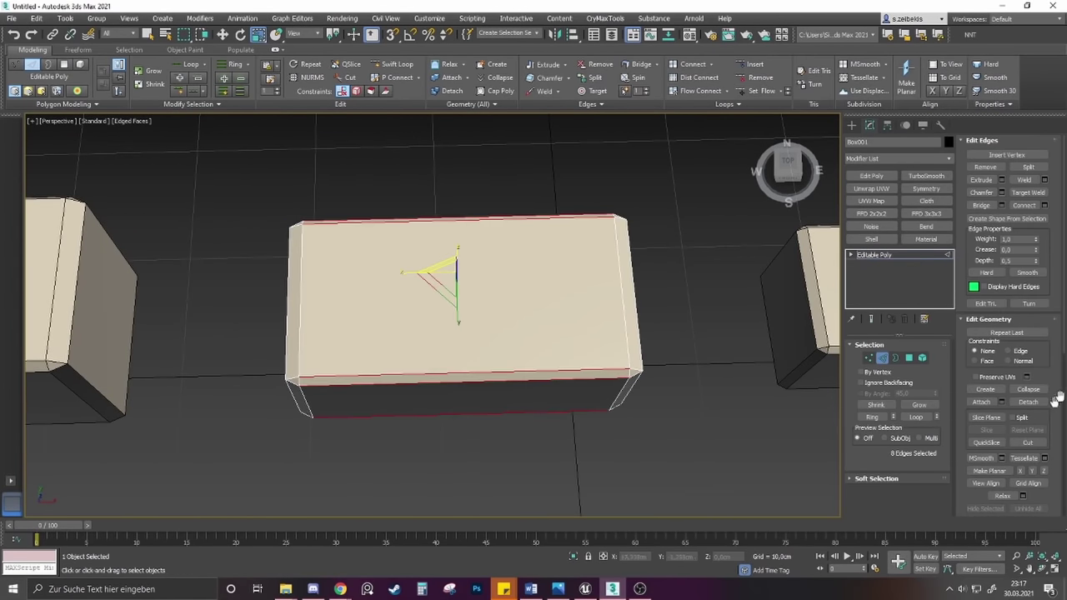
pyautogui.click(1045, 206)
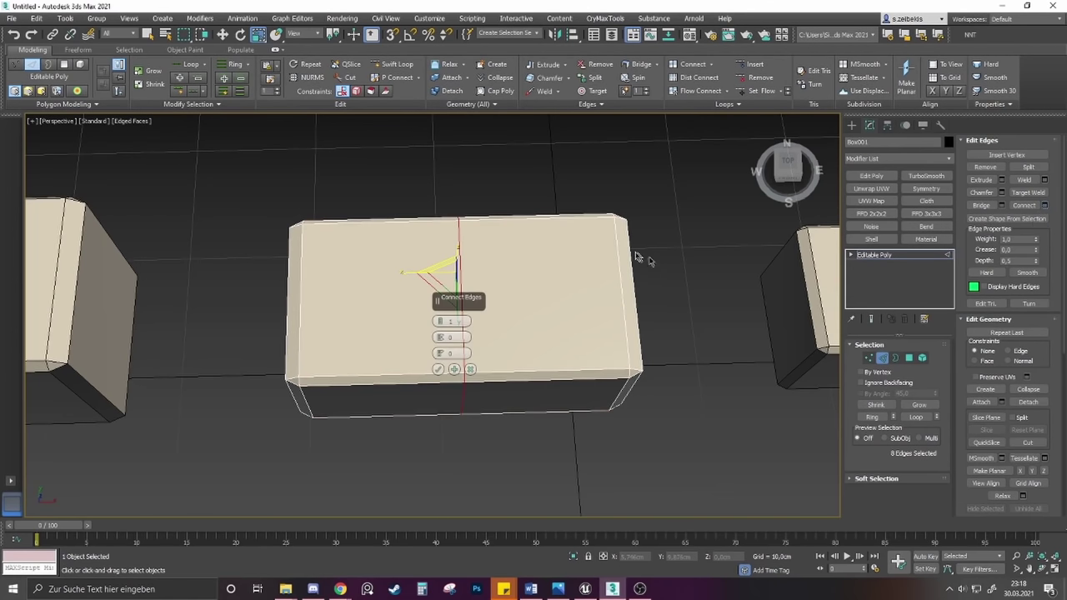
pyautogui.moveTo(441, 323); pyautogui.dragTo(441, 288)
pyautogui.click(439, 321)
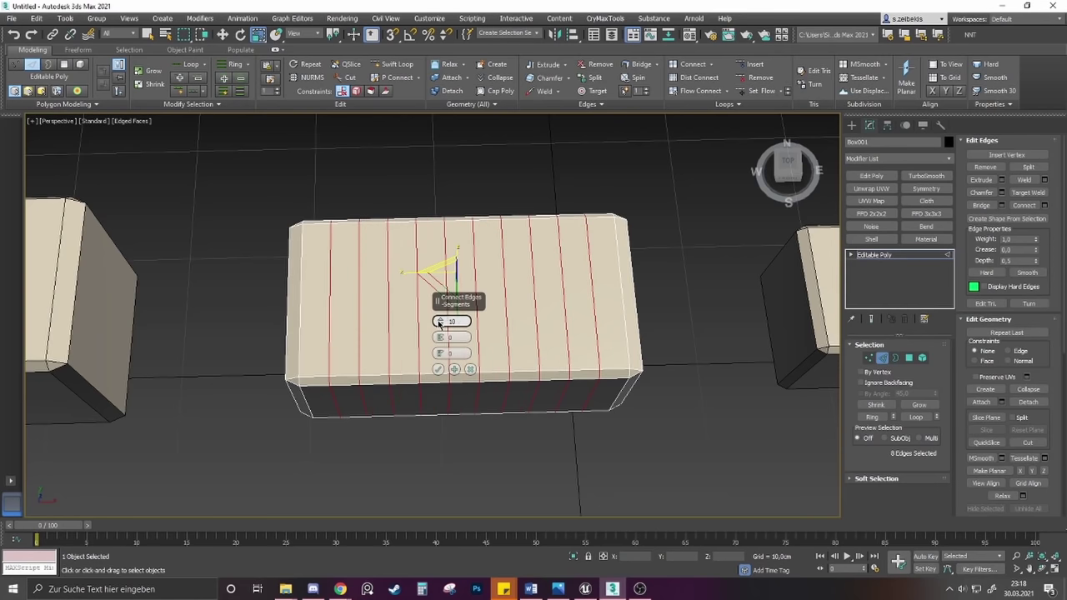
pyautogui.click(438, 321)
pyautogui.click(438, 321)
pyautogui.click(439, 321)
pyautogui.click(438, 321)
pyautogui.click(440, 322)
pyautogui.keyDown('alt'); pyautogui.moveTo(376, 351); pyautogui.dragTo(484, 323, button='middle'); pyautogui.keyUp('alt')
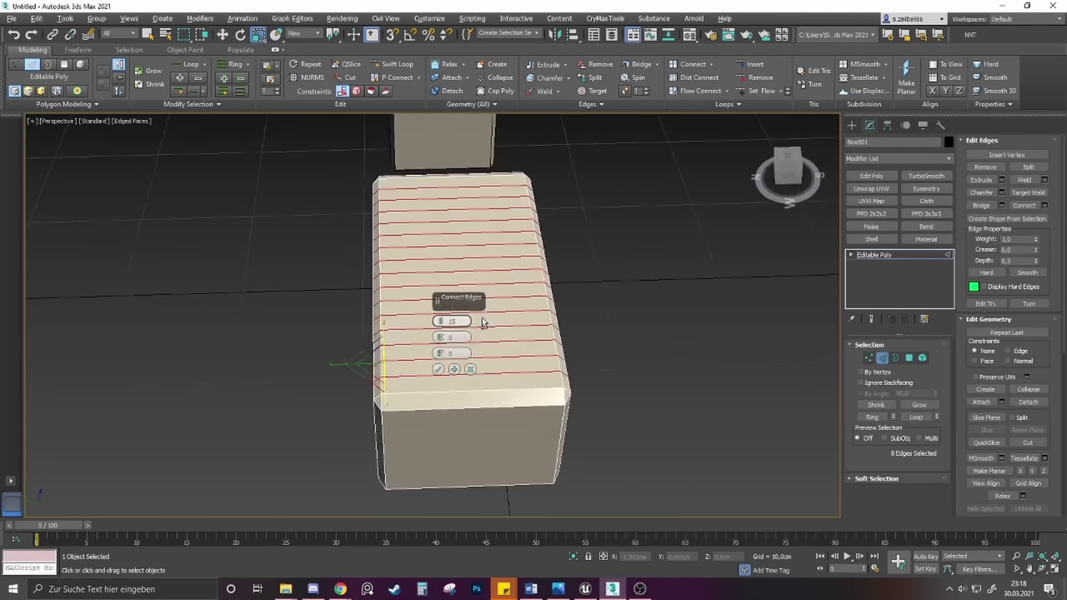
pyautogui.click(437, 370)
# Accept the lengthwise divisions and connect the middle block's crosswise edge ring with 8 segments
pyautogui.click(453, 392)
pyautogui.hotkey('alt', 'r')
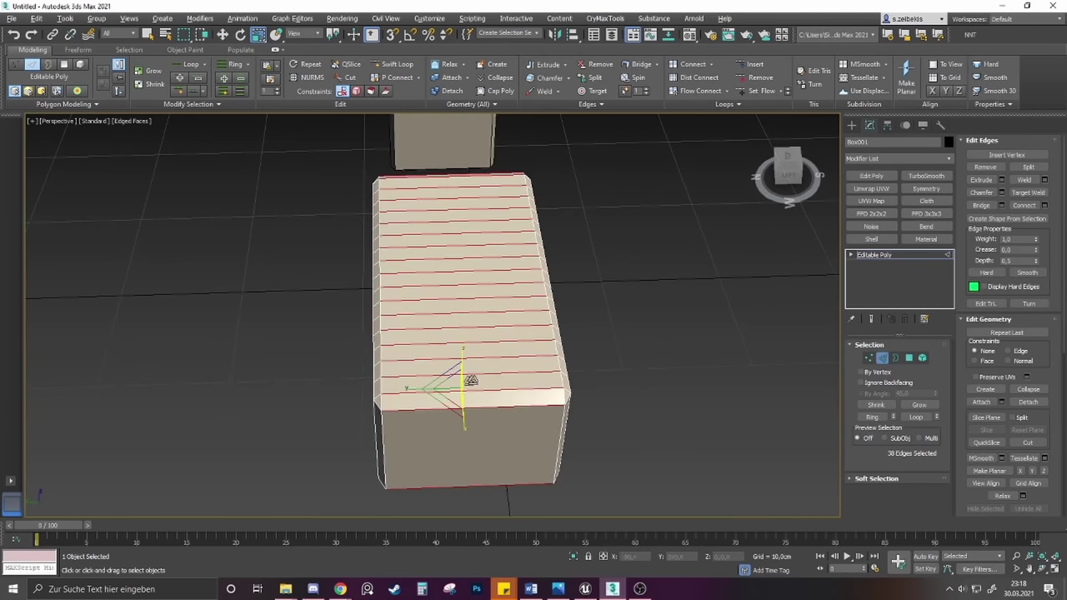
pyautogui.click(1044, 205)
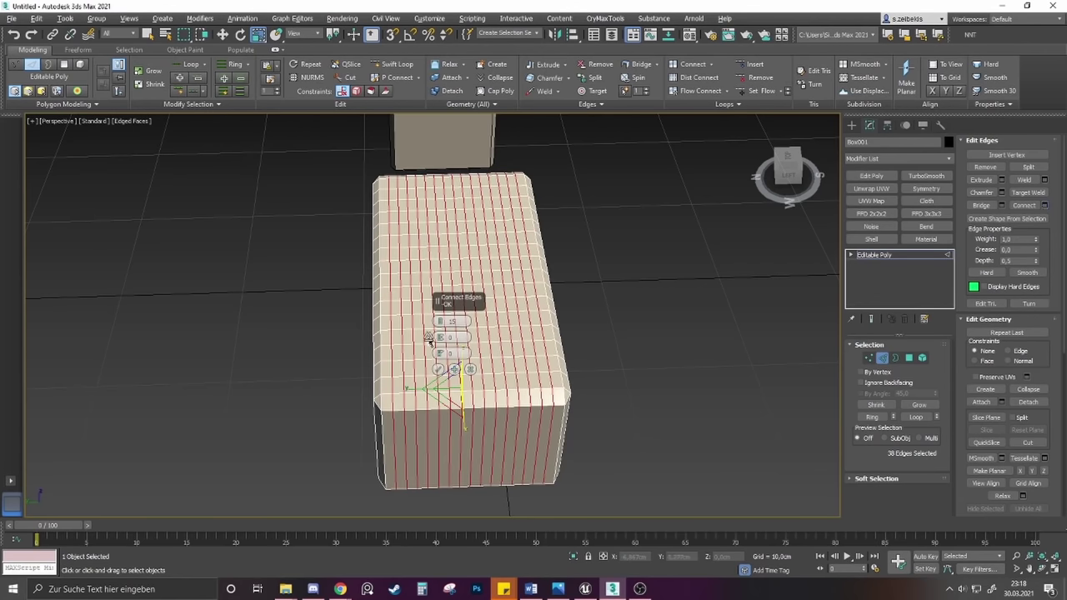
pyautogui.click(441, 324)
pyautogui.click(442, 324)
pyautogui.click(442, 325)
pyautogui.click(442, 324)
pyautogui.click(442, 325)
pyautogui.click(442, 324)
pyautogui.click(442, 324)
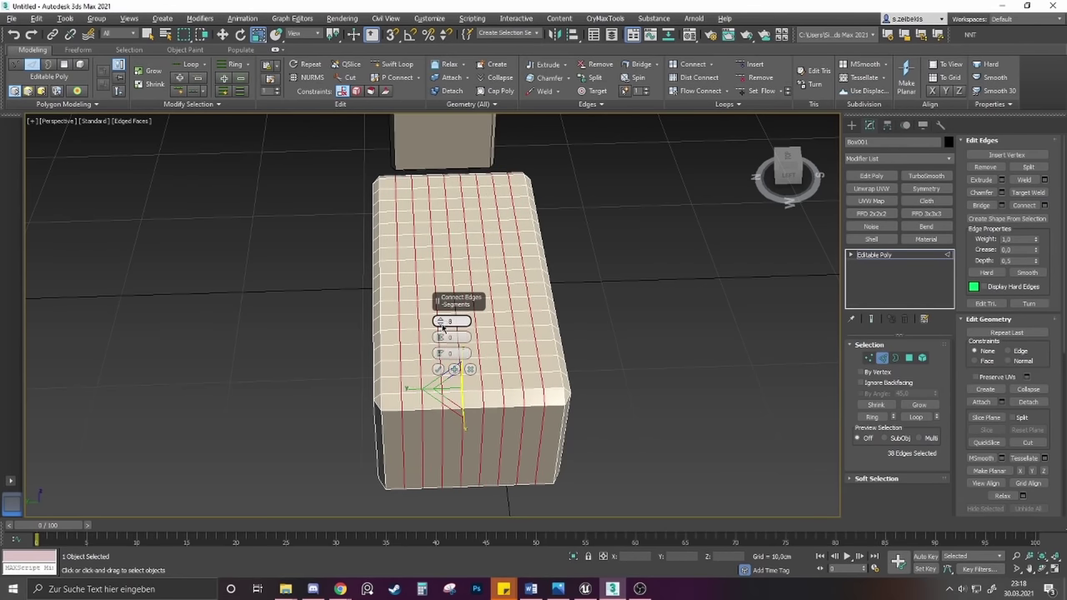
pyautogui.keyDown('alt'); pyautogui.moveTo(543, 376); pyautogui.dragTo(435, 342, button='middle'); pyautogui.keyUp('alt')
pyautogui.click(437, 372)
# Connect the middle block's ring of vertical edges with 5 segments and leave edge editing
pyautogui.click(440, 335)
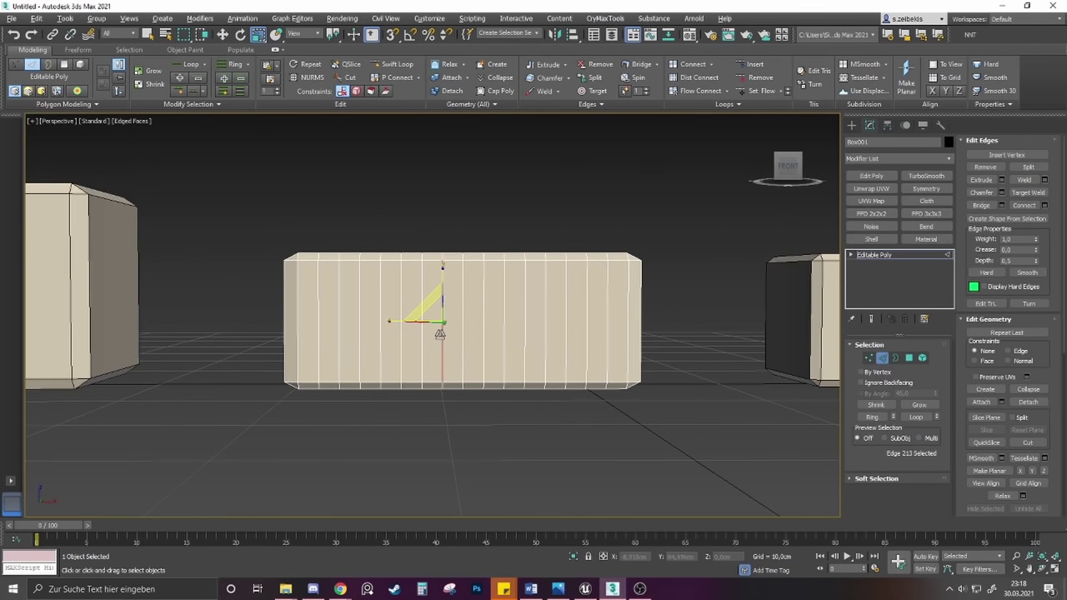
pyautogui.hotkey('alt', 'r')
pyautogui.click(1046, 206)
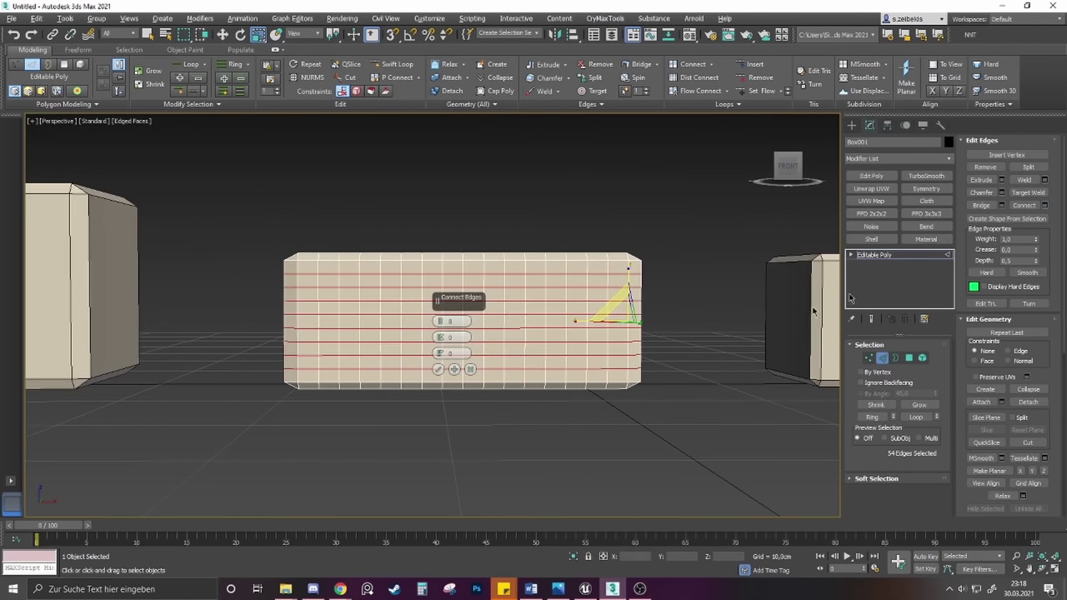
pyautogui.click(441, 324)
pyautogui.click(442, 324)
pyautogui.click(441, 324)
pyautogui.click(441, 324)
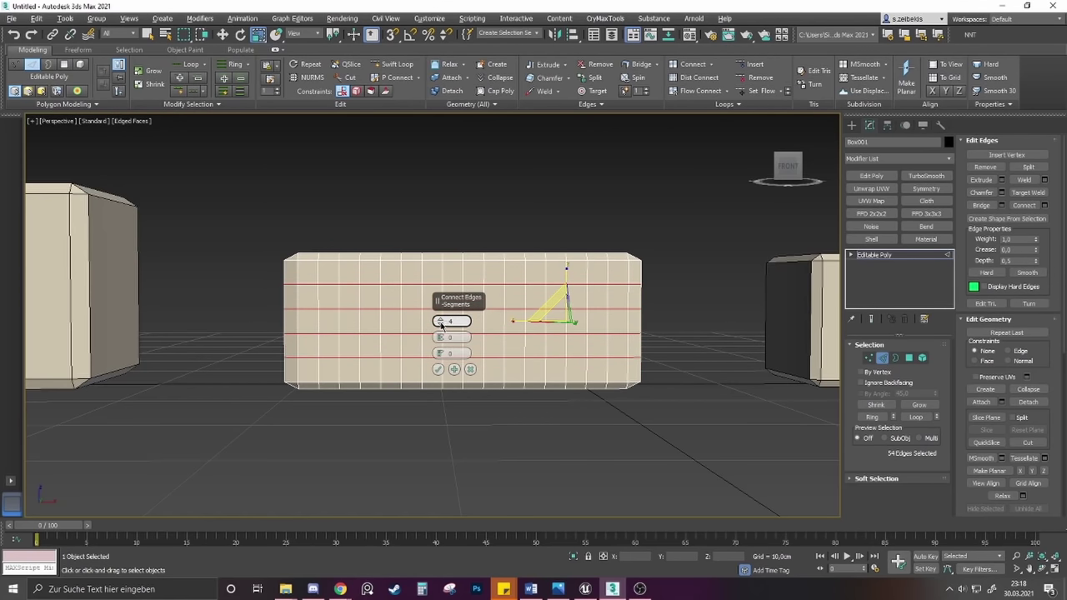
pyautogui.click(439, 322)
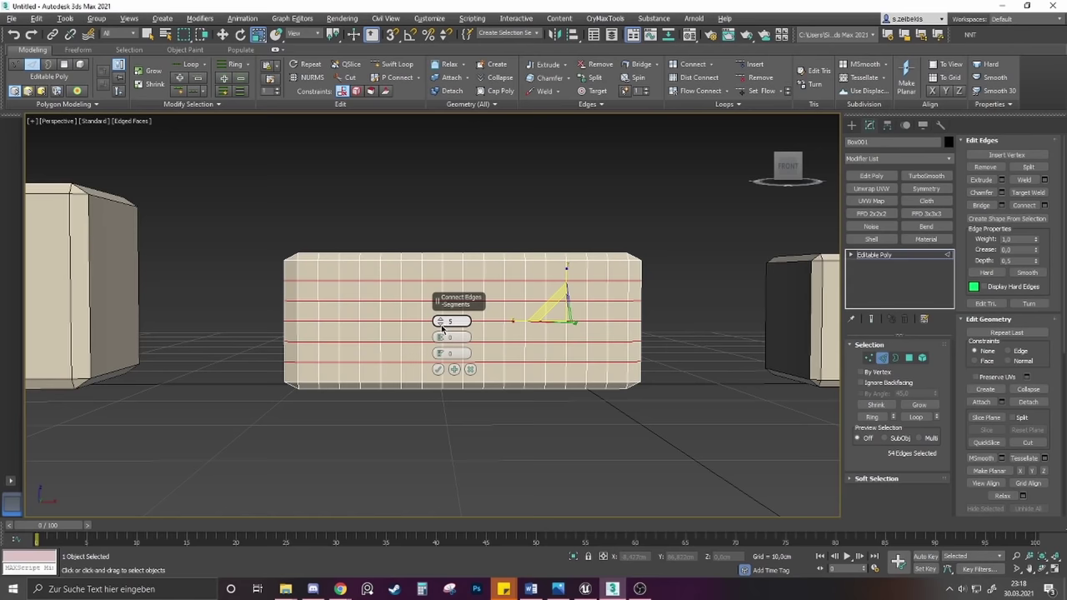
pyautogui.click(438, 370)
pyautogui.keyDown('alt'); pyautogui.moveTo(402, 325); pyautogui.dragTo(516, 298, button='middle'); pyautogui.keyUp('alt')
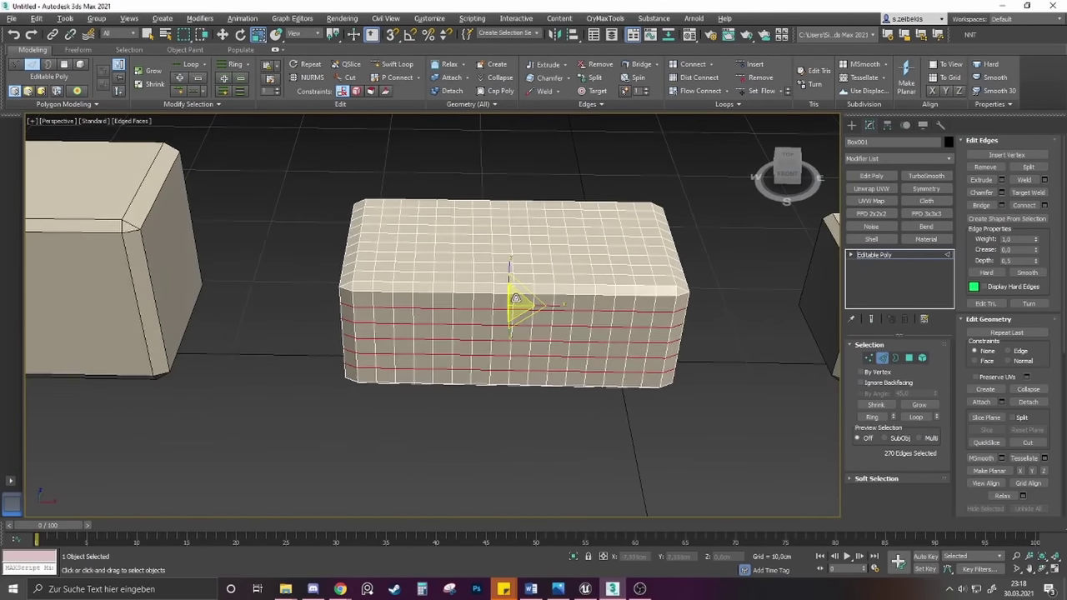
pyautogui.scroll(-5, 511, 298)
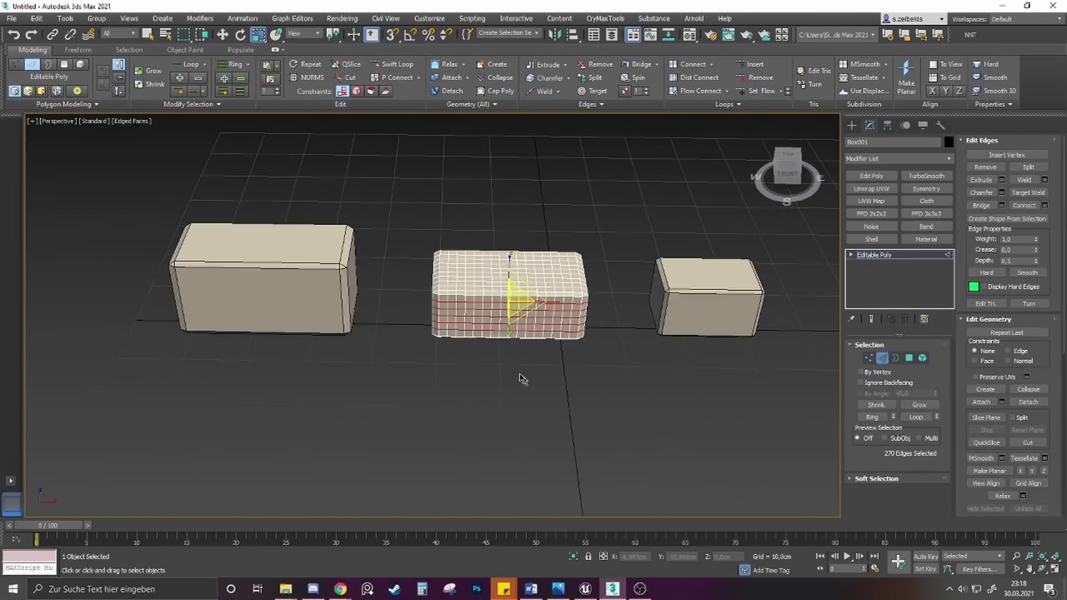
pyautogui.press('2')
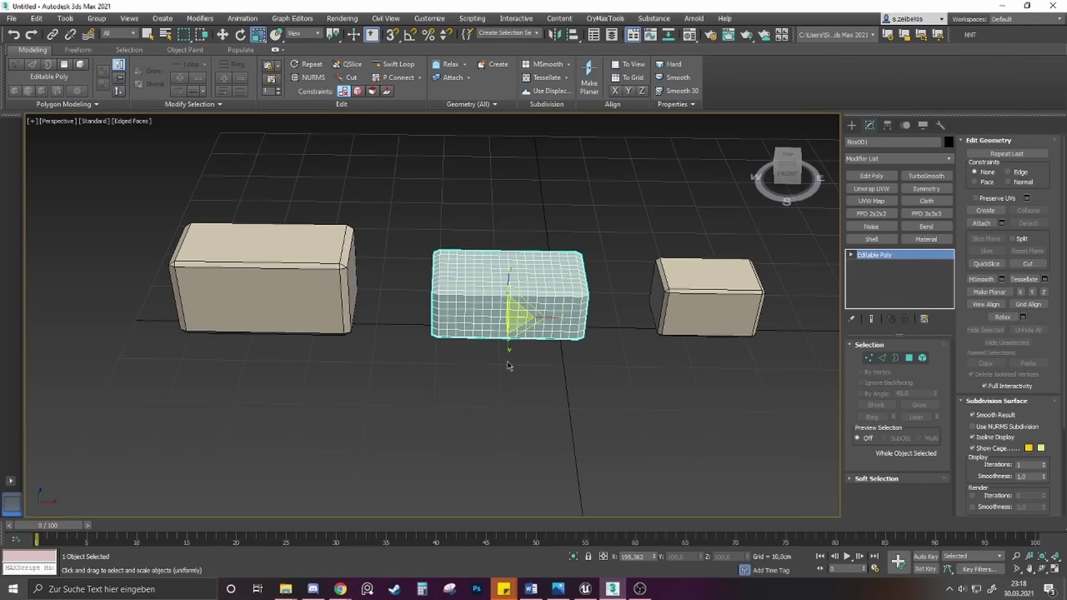
pyautogui.scroll(-6, 508, 365)
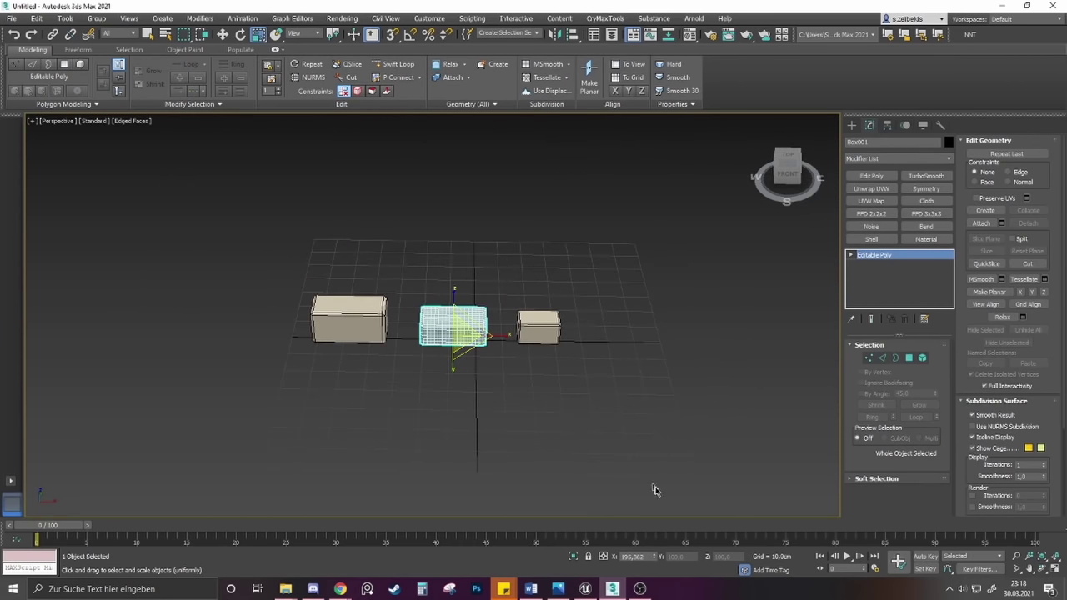
pyautogui.keyDown('alt'); pyautogui.moveTo(623, 443); pyautogui.dragTo(605, 426, button='middle'); pyautogui.keyUp('alt')
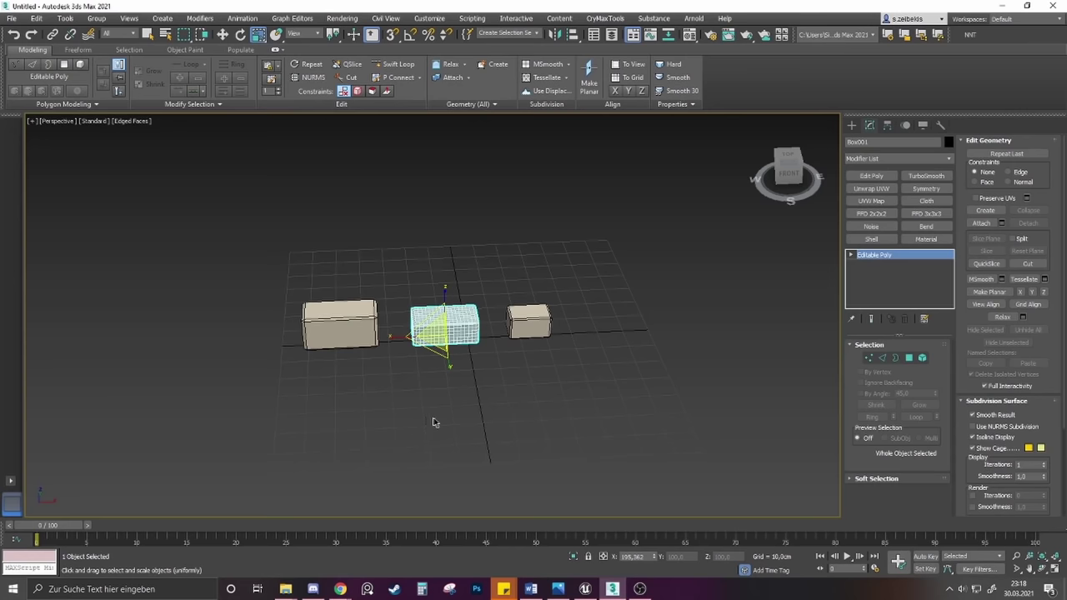
pyautogui.scroll(2, 445, 427)
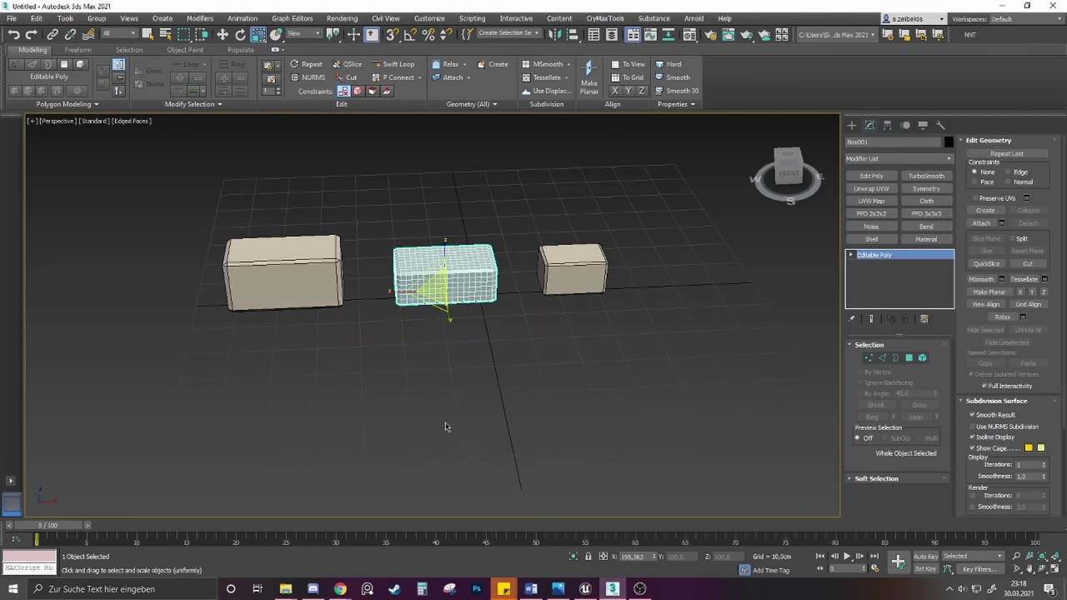
pyautogui.scroll(-2, 508, 406)
pyautogui.scroll(2, 498, 393)
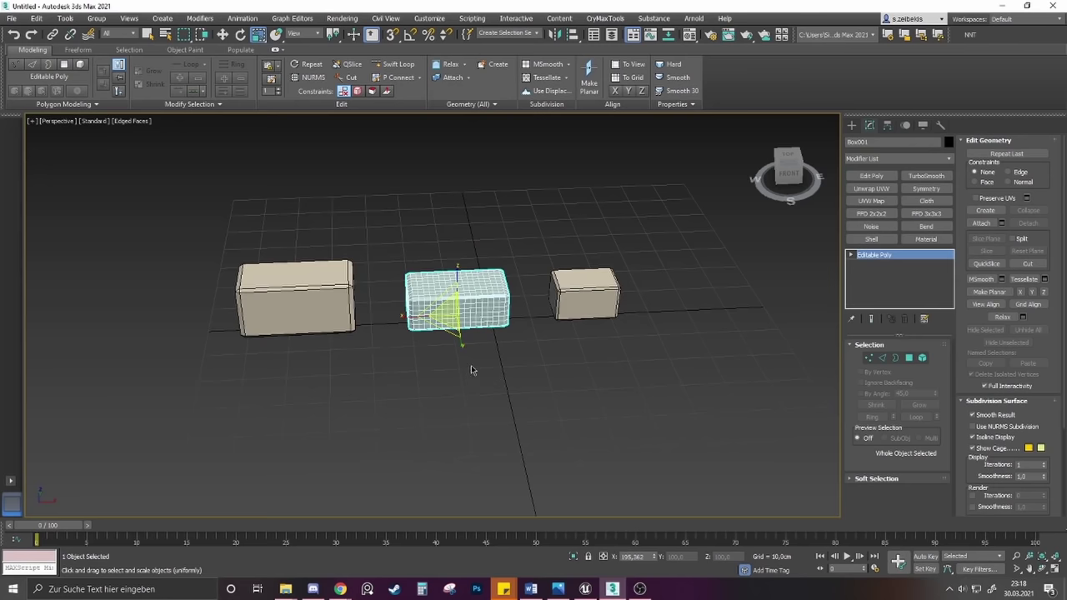
pyautogui.scroll(2, 471, 340)
pyautogui.scroll(-5, 566, 383)
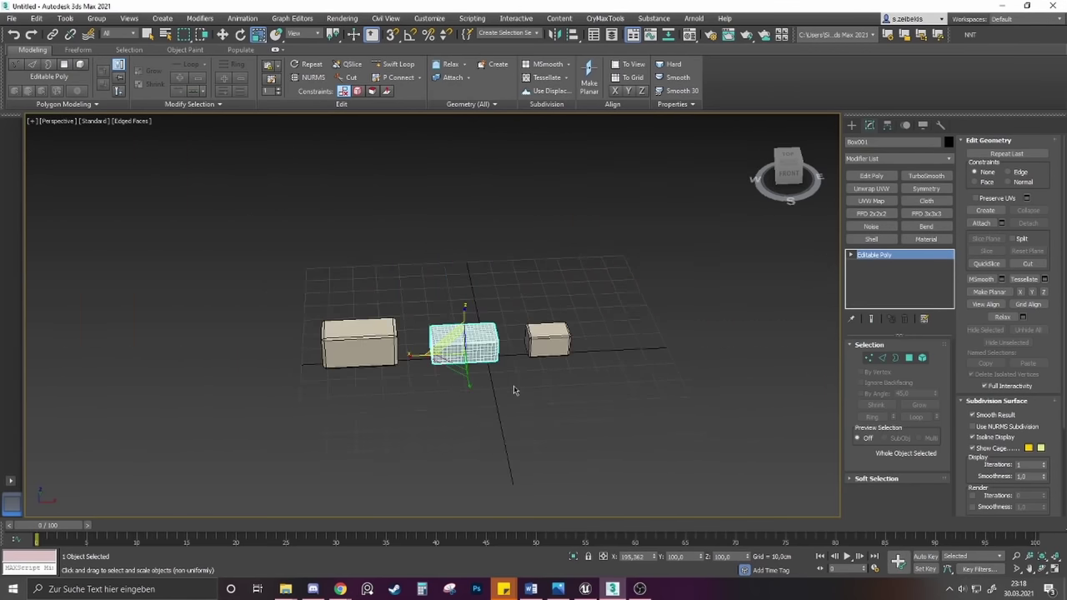
pyautogui.scroll(5, 512, 385)
pyautogui.scroll(-3, 500, 381)
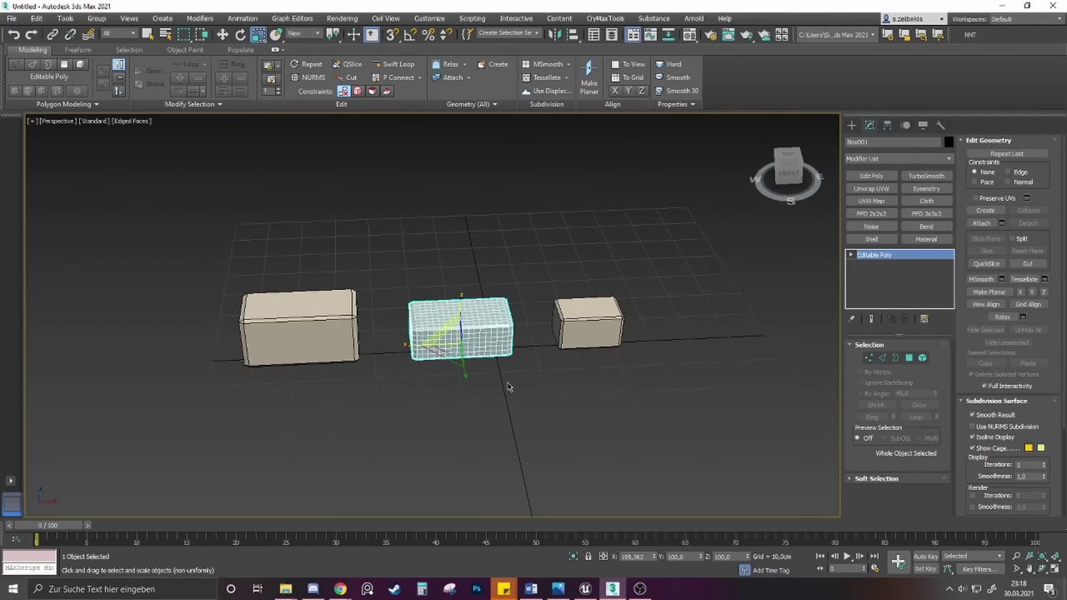
pyautogui.scroll(2, 507, 385)
pyautogui.scroll(-2, 513, 389)
pyautogui.keyDown('alt'); pyautogui.moveTo(525, 398); pyautogui.dragTo(466, 407, button='middle'); pyautogui.keyUp('alt')
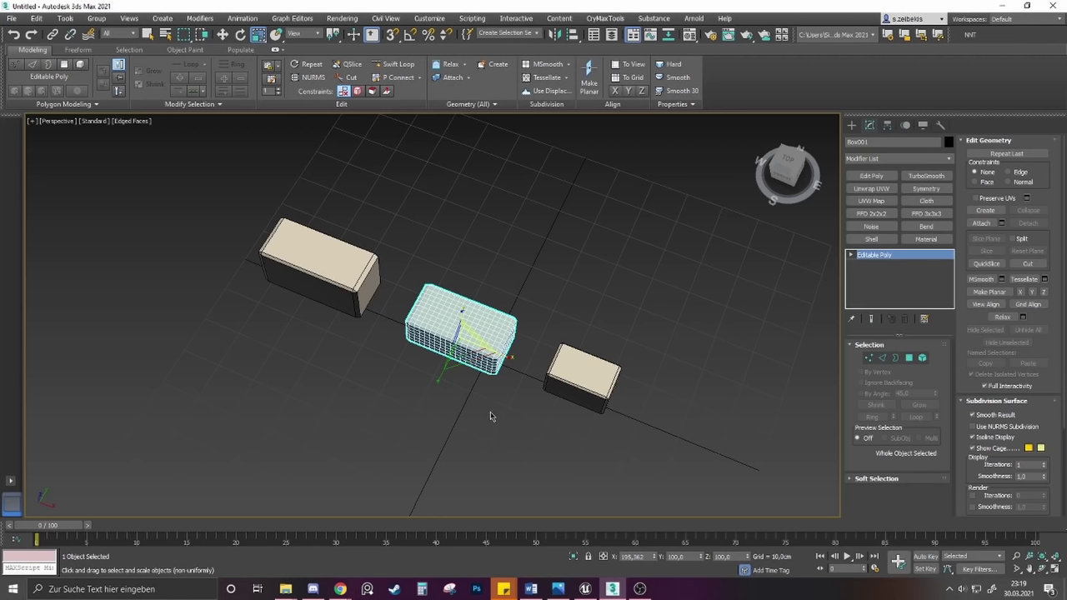
pyautogui.scroll(-5, 485, 413)
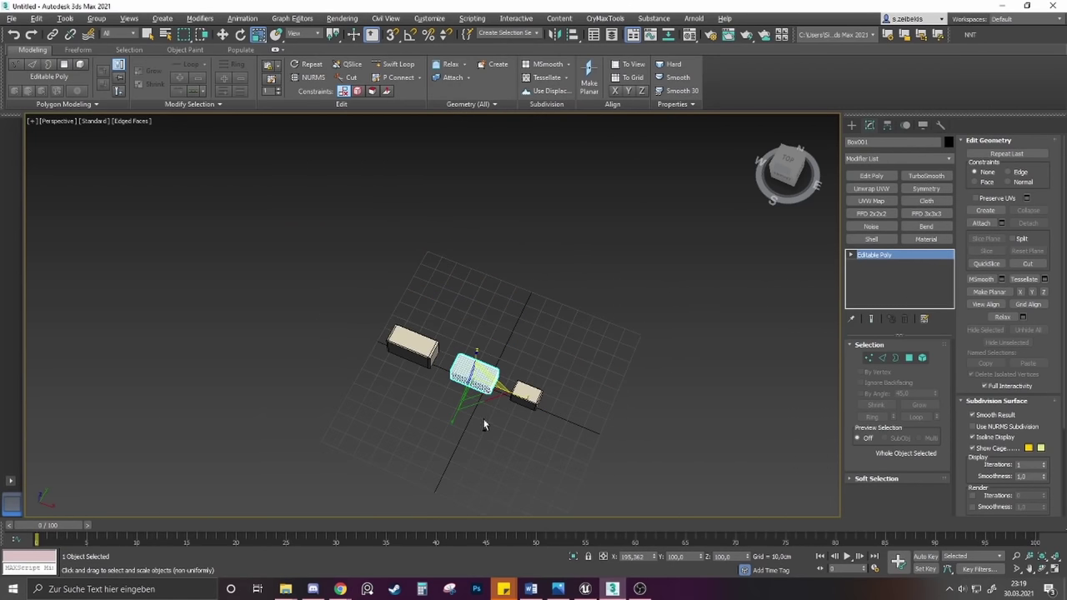
pyautogui.keyDown('alt'); pyautogui.moveTo(483, 424); pyautogui.dragTo(700, 286, button='middle'); pyautogui.keyUp('alt')
pyautogui.scroll(5, 480, 392)
pyautogui.scroll(-3, 455, 378)
pyautogui.scroll(-2, 464, 401)
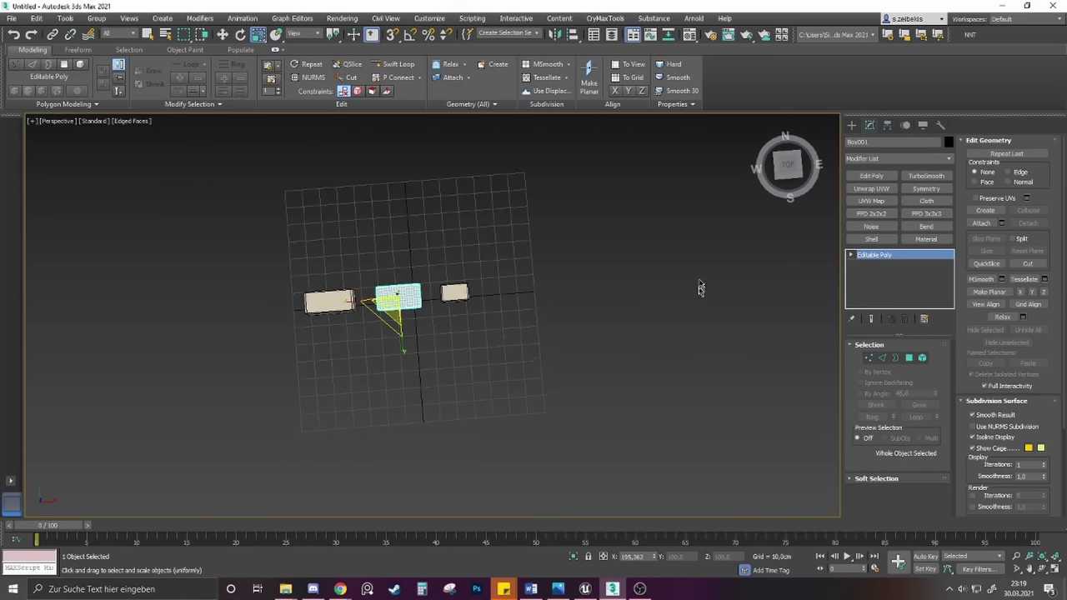
# Move all three blocks together along negative X until they lie clear of the grid
pyautogui.click(852, 126)
pyautogui.moveTo(516, 231); pyautogui.dragTo(357, 352)
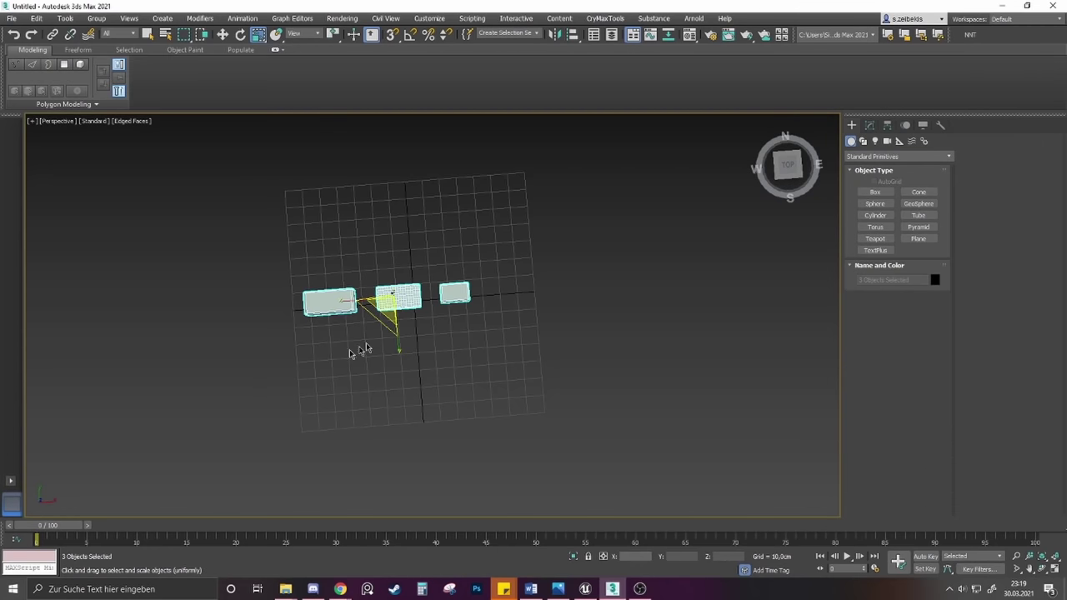
pyautogui.press('w')
pyautogui.moveTo(433, 295); pyautogui.dragTo(148, 317)
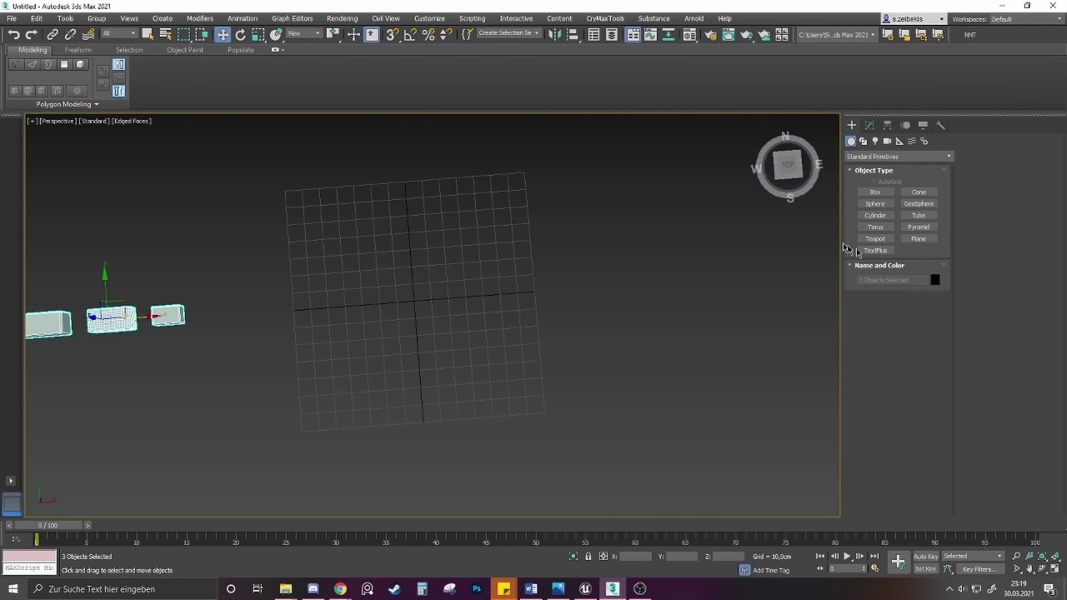
# Create a square plane with 4 by 4 segments, centred near the grid origin
pyautogui.click(919, 240)
pyautogui.moveTo(515, 325); pyautogui.dragTo(505, 298, button='middle')
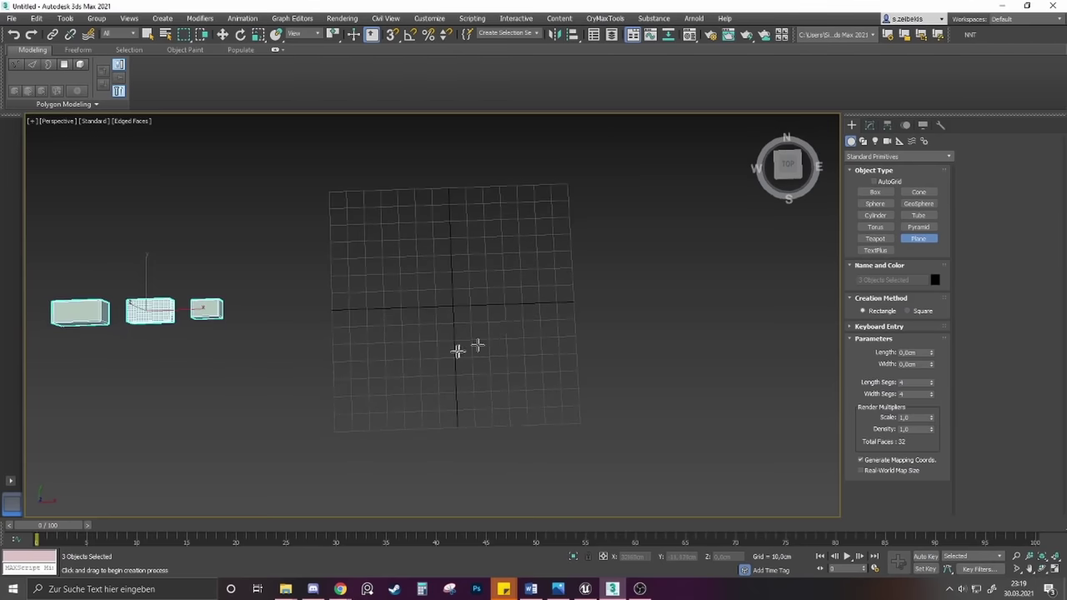
pyautogui.moveTo(453, 305); pyautogui.dragTo(581, 385)
pyautogui.press('w')
pyautogui.moveTo(436, 328); pyautogui.dragTo(439, 221, button='middle')
pyautogui.moveTo(483, 320); pyautogui.dragTo(426, 336, button='middle')
pyautogui.scroll(-3, 462, 258)
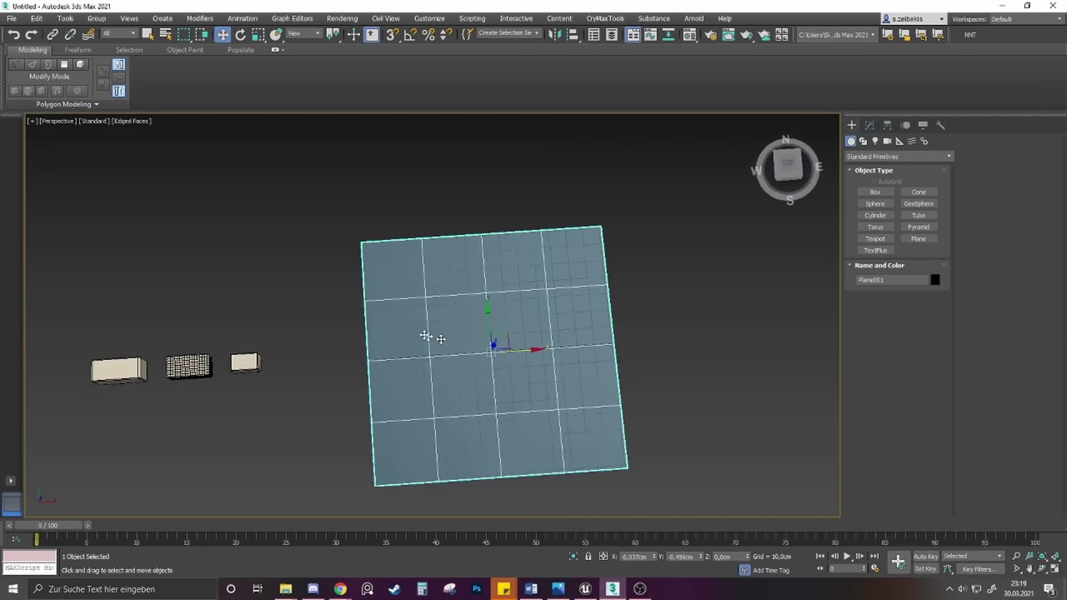
# Scale the plane down to about 62 percent along X and Y
pyautogui.scroll(4, 416, 240)
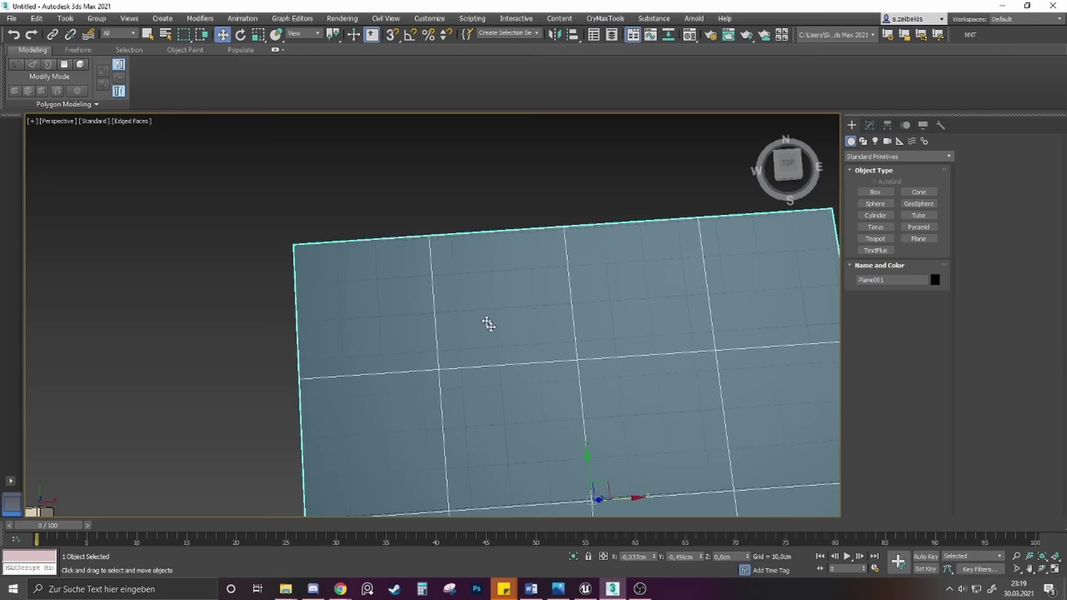
pyautogui.scroll(-3, 492, 329)
pyautogui.scroll(-3, 495, 331)
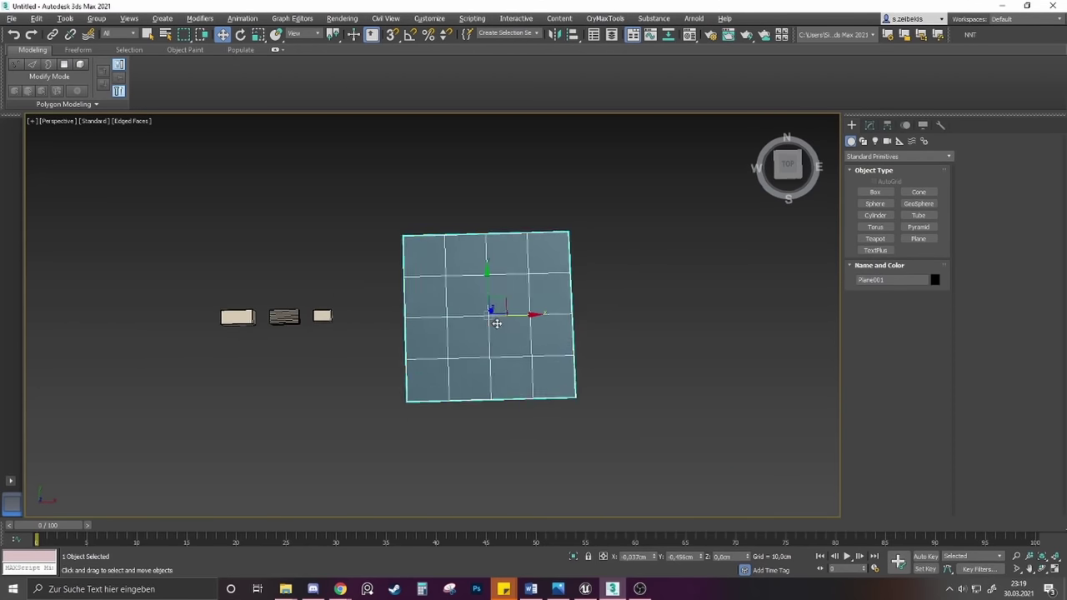
pyautogui.scroll(2, 446, 302)
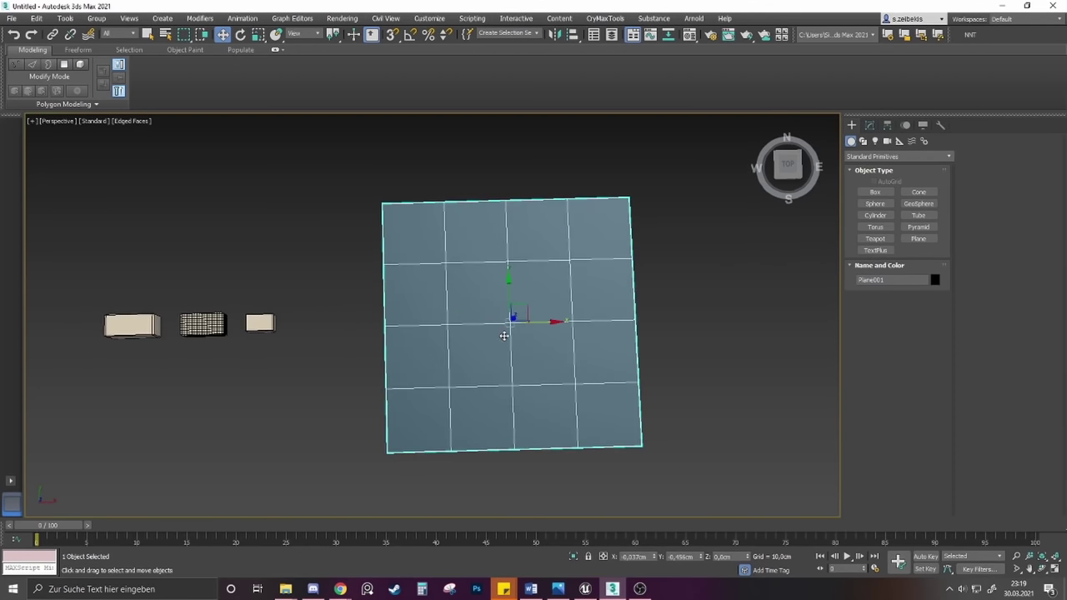
pyautogui.press('r')
pyautogui.scroll(-3, 492, 343)
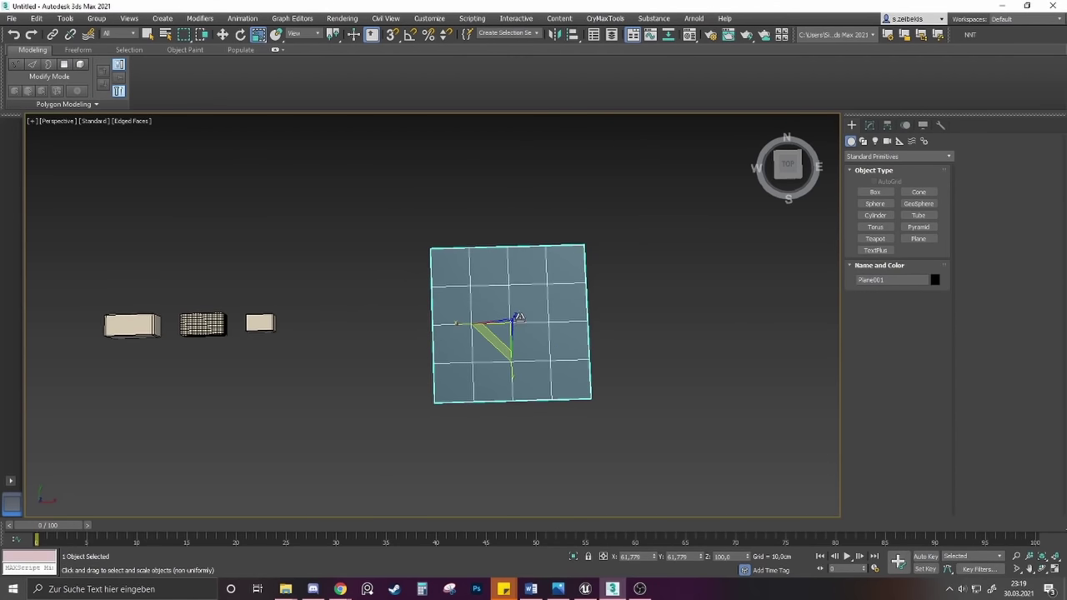
pyautogui.scroll(4, 489, 345)
pyautogui.scroll(-2, 500, 356)
pyautogui.moveTo(557, 359); pyautogui.dragTo(262, 382, button='middle')
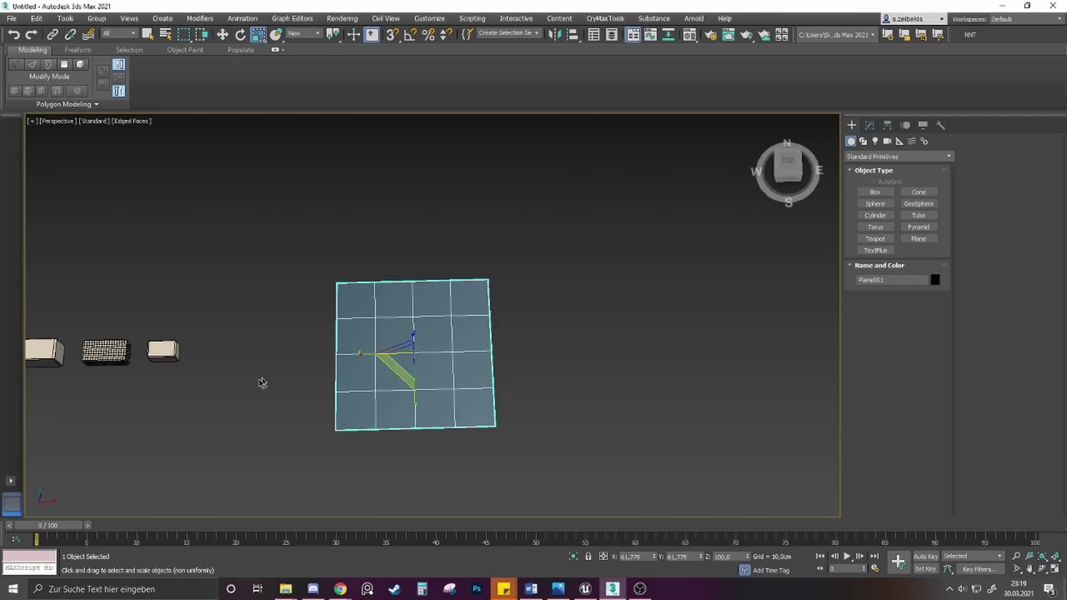
# Turn on snapping and clone the smallest block onto each of the plane's four corners
pyautogui.click(162, 350)
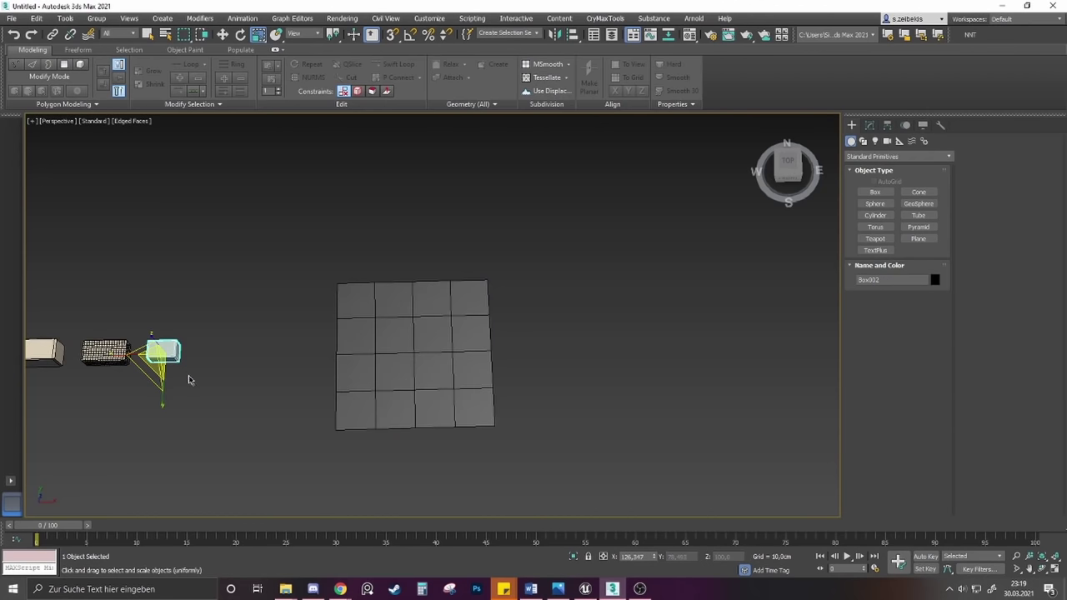
pyautogui.press('2')
pyautogui.press('2')
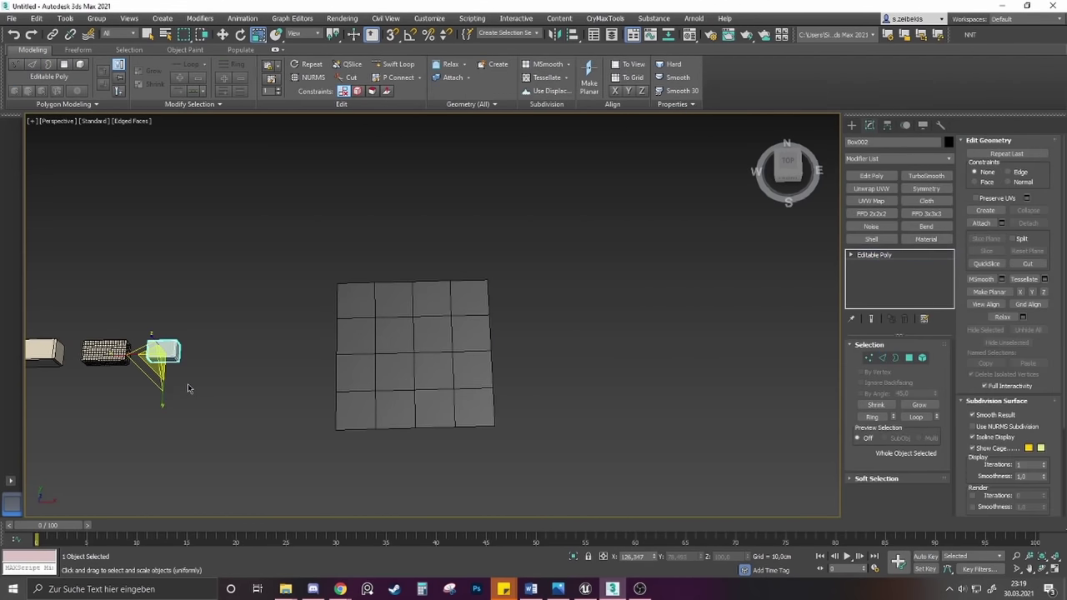
pyautogui.press('w')
pyautogui.keyDown('alt'); pyautogui.moveTo(197, 381); pyautogui.dragTo(231, 400, button='middle'); pyautogui.keyUp('alt')
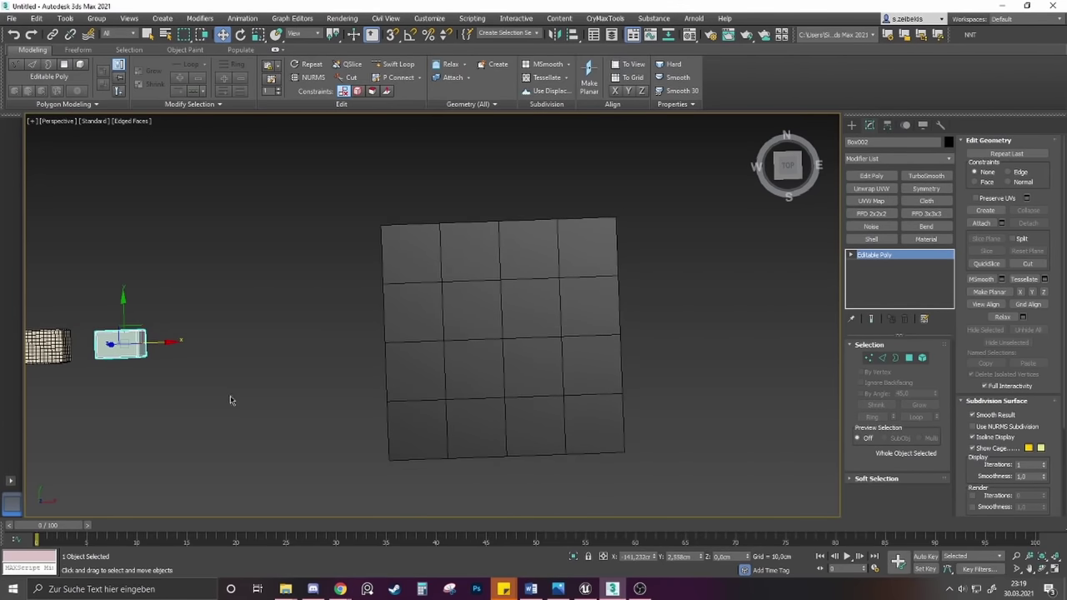
pyautogui.press('s')
pyautogui.moveTo(142, 327); pyautogui.dragTo(171, 326, button='middle')
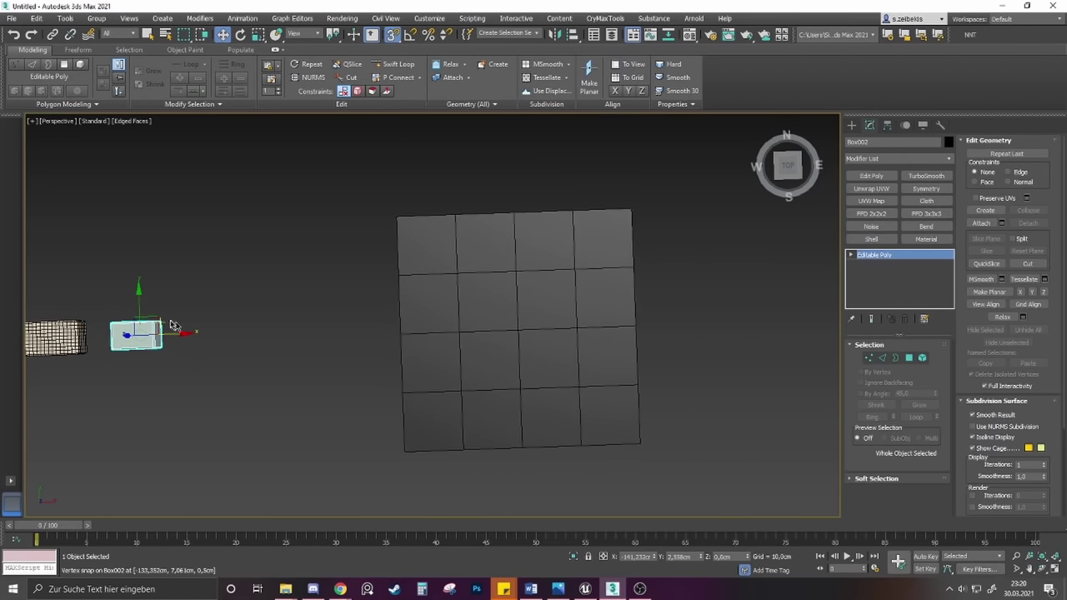
pyautogui.moveTo(155, 319)
pyautogui.keyDown('shift'); pyautogui.mouseDown()
pyautogui.moveTo(387, 220)
pyautogui.moveTo(658, 209)
pyautogui.moveTo(638, 204)
pyautogui.moveTo(648, 443)
pyautogui.moveTo(400, 452)
pyautogui.mouseUp(); pyautogui.keyUp('shift')
pyautogui.click(538, 340)
pyautogui.click(535, 341)
pyautogui.click(534, 341)
pyautogui.click(535, 340)
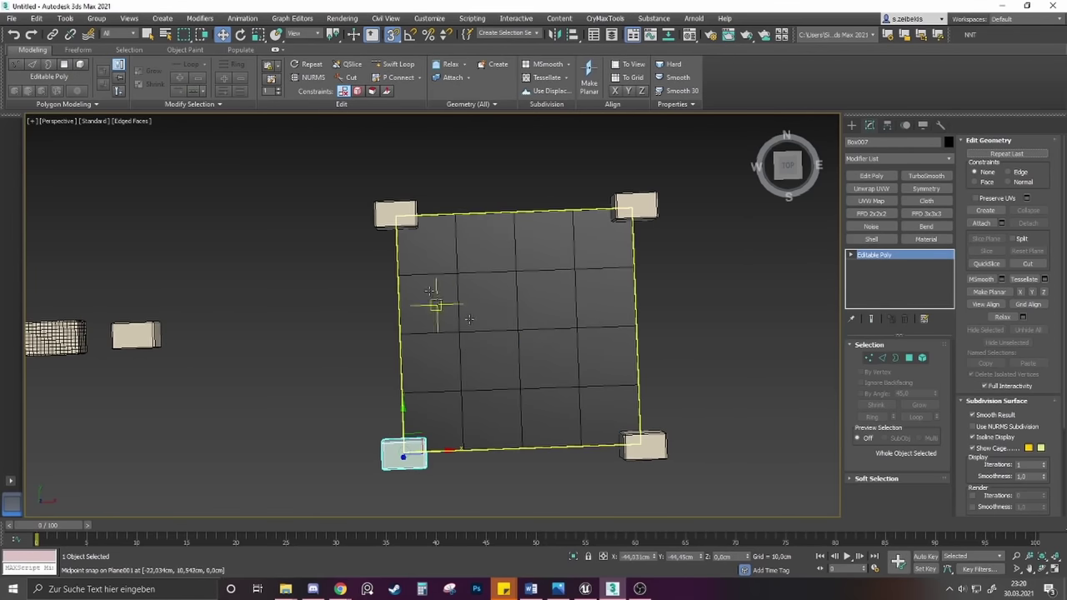
pyautogui.scroll(-4, 359, 238)
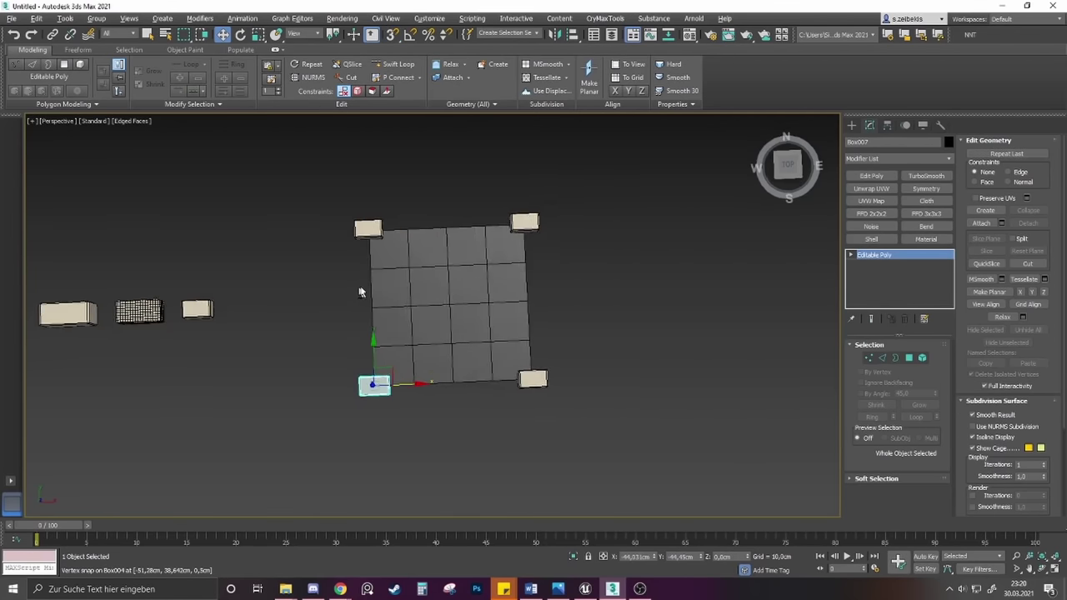
pyautogui.scroll(5, 388, 386)
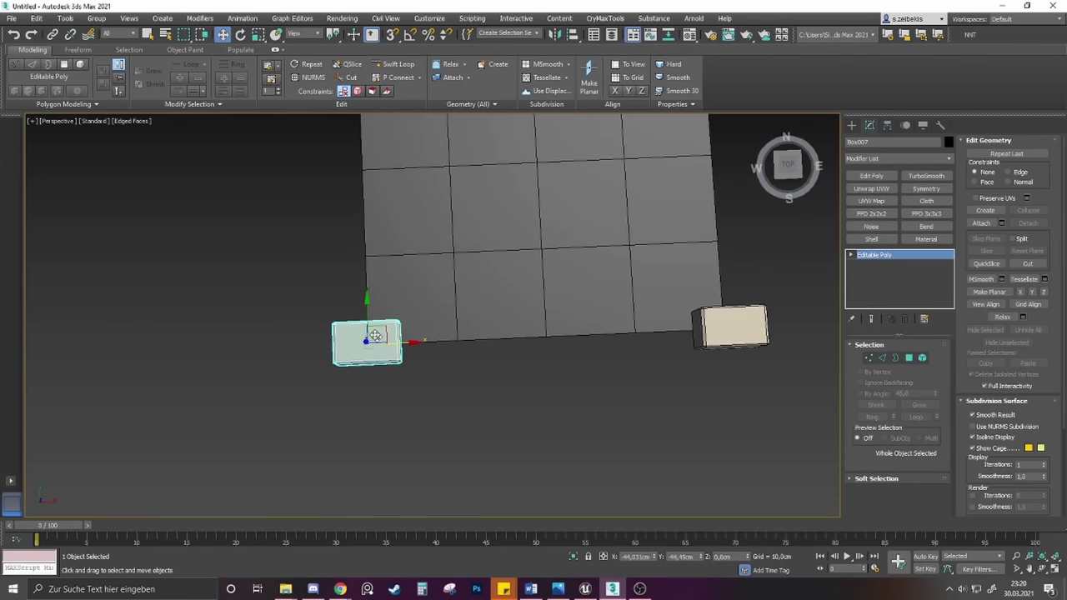
# Move the four corner blocks together about 2.6 cm along positive X and 1 cm along positive Y
pyautogui.scroll(2, 371, 335)
pyautogui.scroll(-4, 369, 337)
pyautogui.scroll(4, 359, 342)
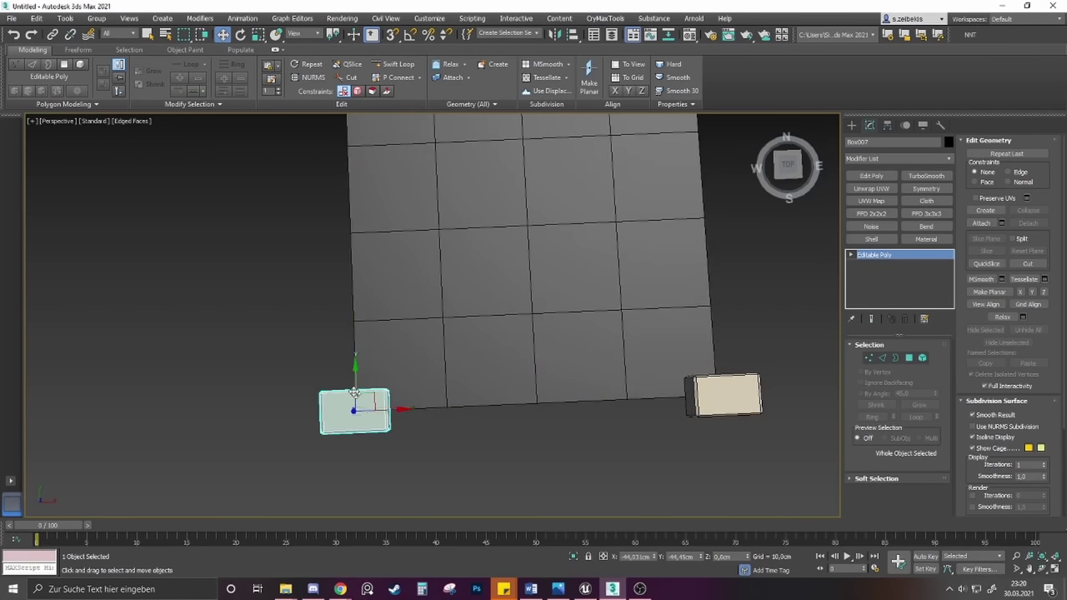
pyautogui.scroll(-4, 358, 396)
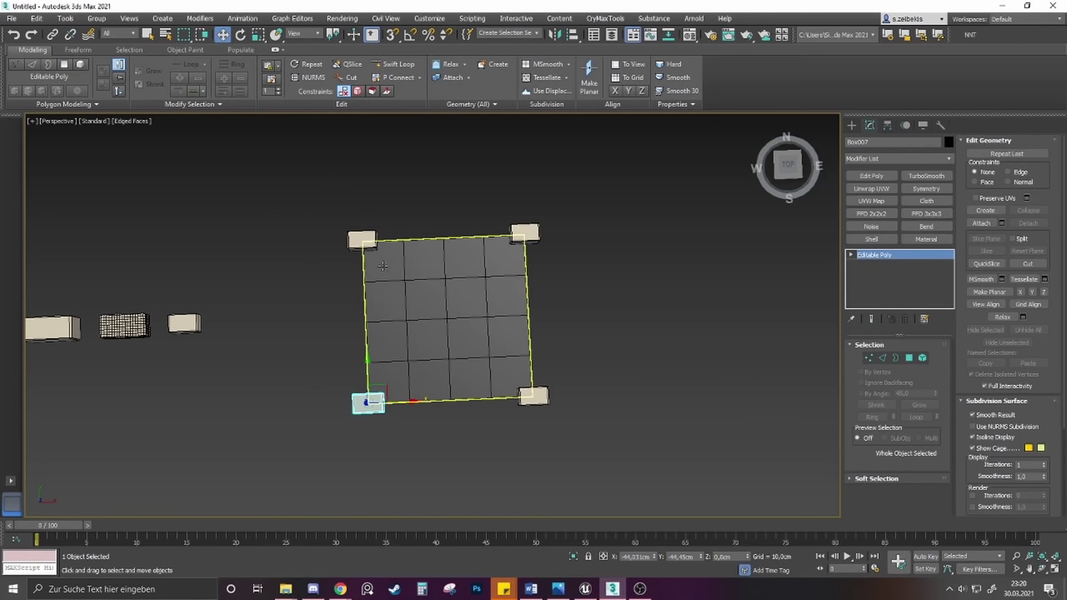
pyautogui.scroll(3, 441, 309)
pyautogui.scroll(-3, 397, 296)
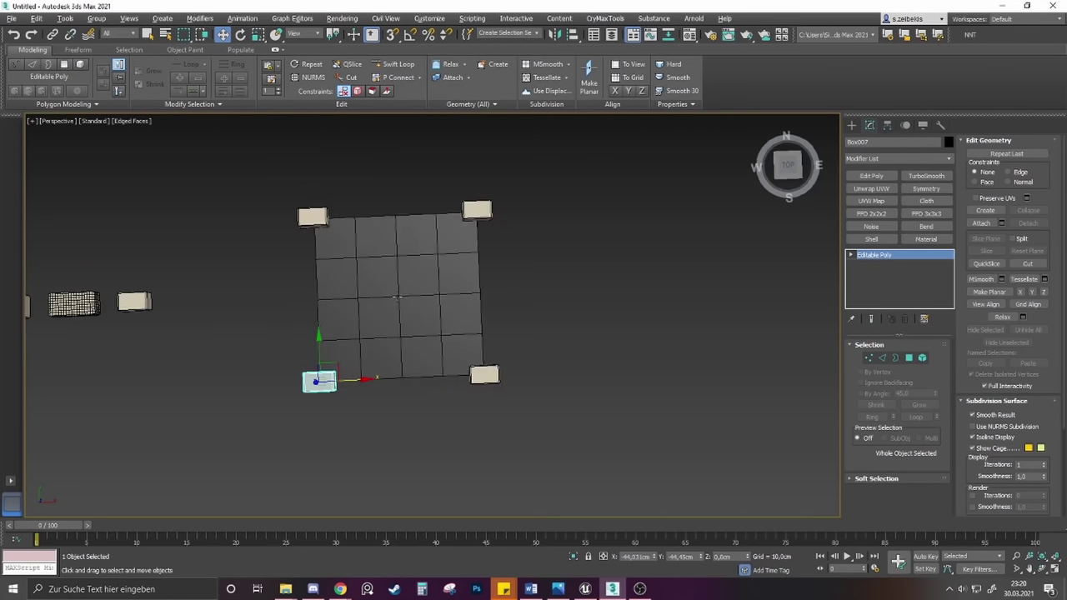
pyautogui.moveTo(463, 338); pyautogui.dragTo(650, 473)
pyautogui.keyDown('alt'); pyautogui.click(404, 301); pyautogui.keyUp('alt')
pyautogui.scroll(3, 392, 284)
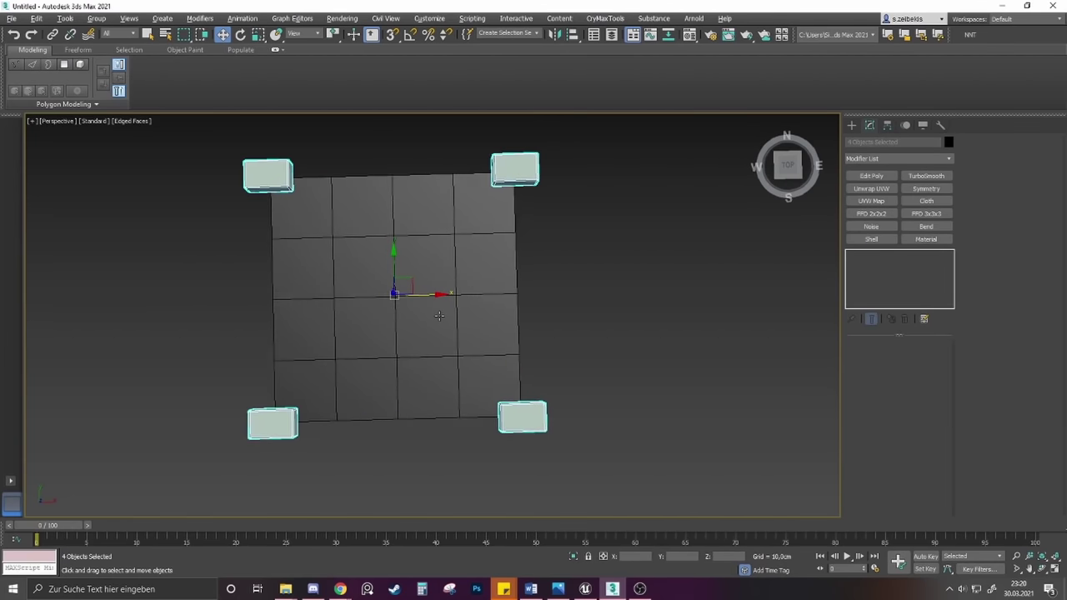
pyautogui.moveTo(433, 297); pyautogui.dragTo(436, 292)
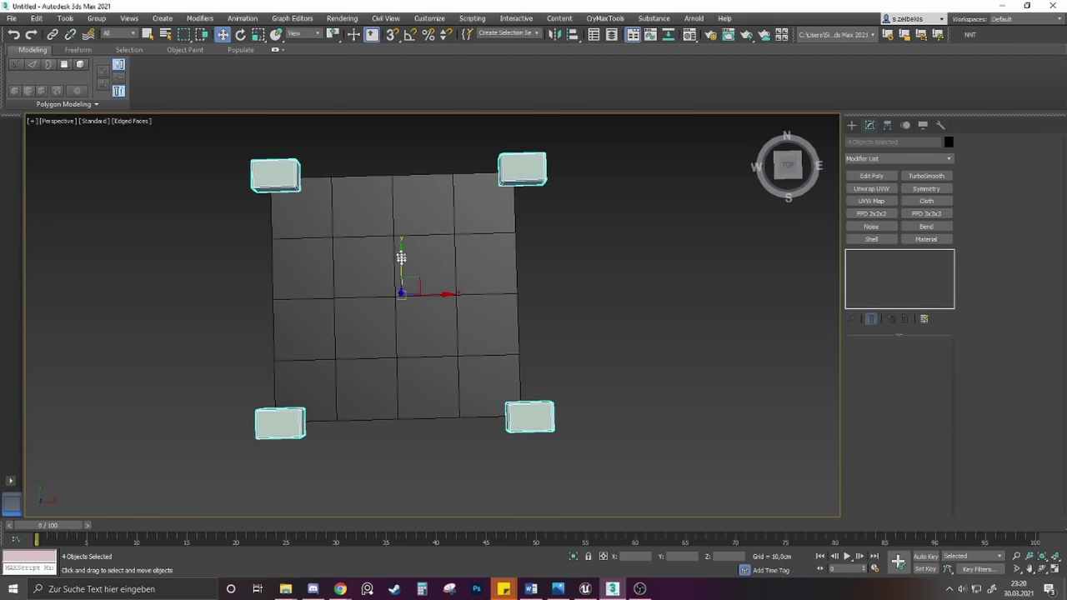
pyautogui.moveTo(400, 258); pyautogui.dragTo(401, 260)
pyautogui.moveTo(452, 294); pyautogui.dragTo(480, 292, button='middle')
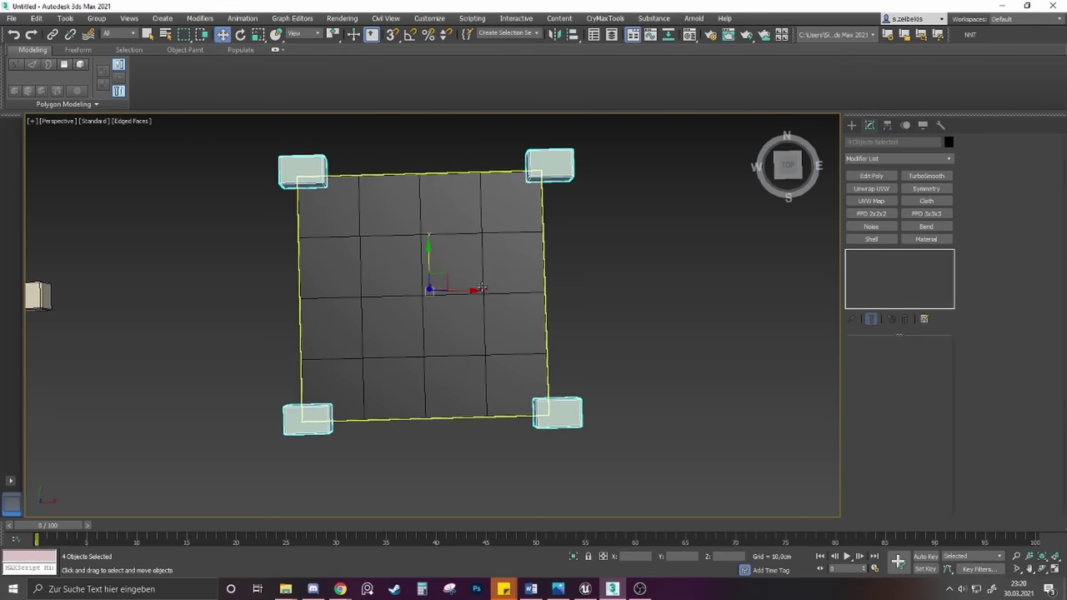
pyautogui.click(631, 302)
pyautogui.moveTo(631, 303); pyautogui.dragTo(693, 314, button='middle')
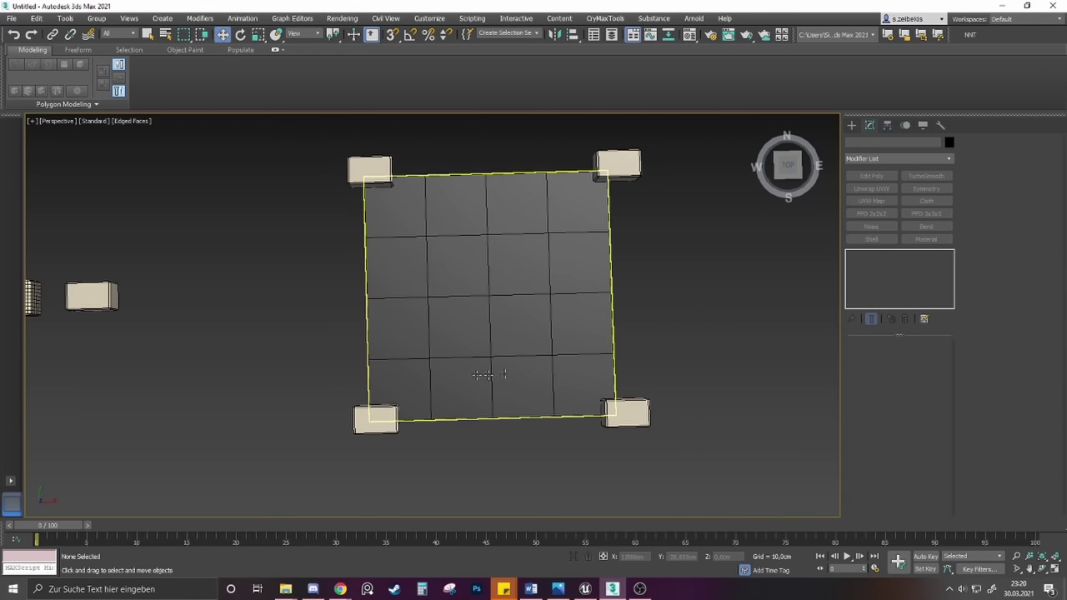
# Clone the largest block onto the plane's positive-Y edge, at the first segment line beside the negative-X corner block
pyautogui.scroll(5, 309, 342)
pyautogui.scroll(-3, 338, 339)
pyautogui.scroll(-2, 358, 350)
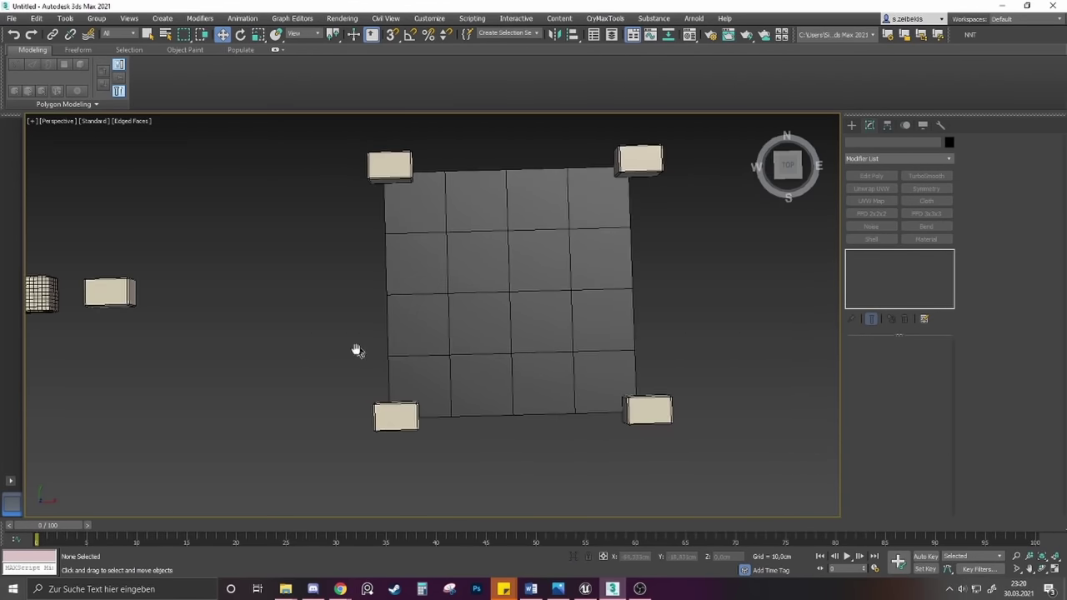
pyautogui.moveTo(357, 350); pyautogui.dragTo(325, 390, button='middle')
pyautogui.click(366, 208)
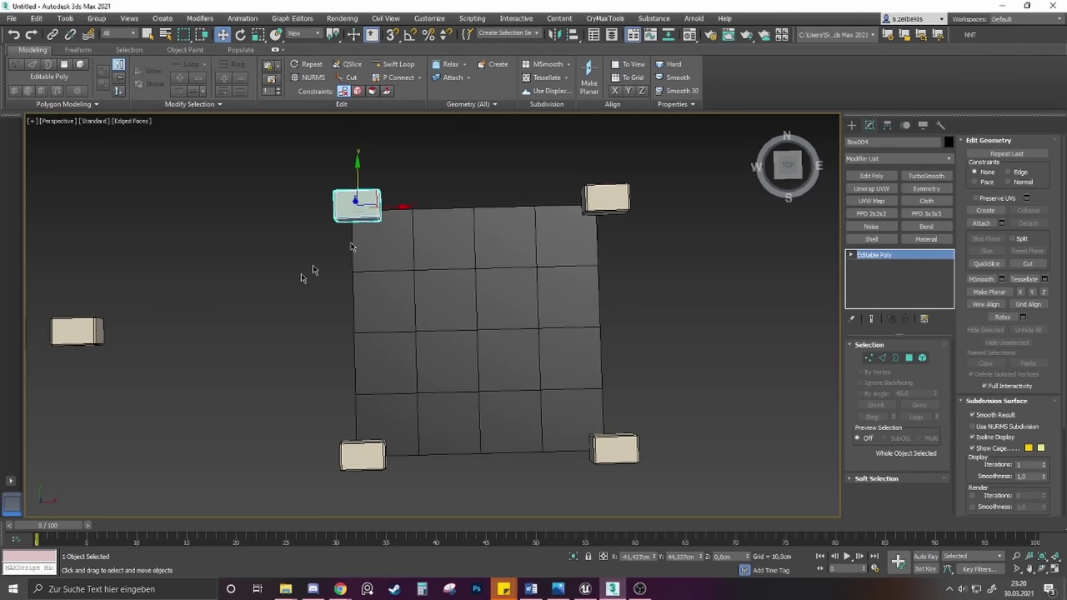
pyautogui.moveTo(398, 264); pyautogui.dragTo(482, 263, button='middle')
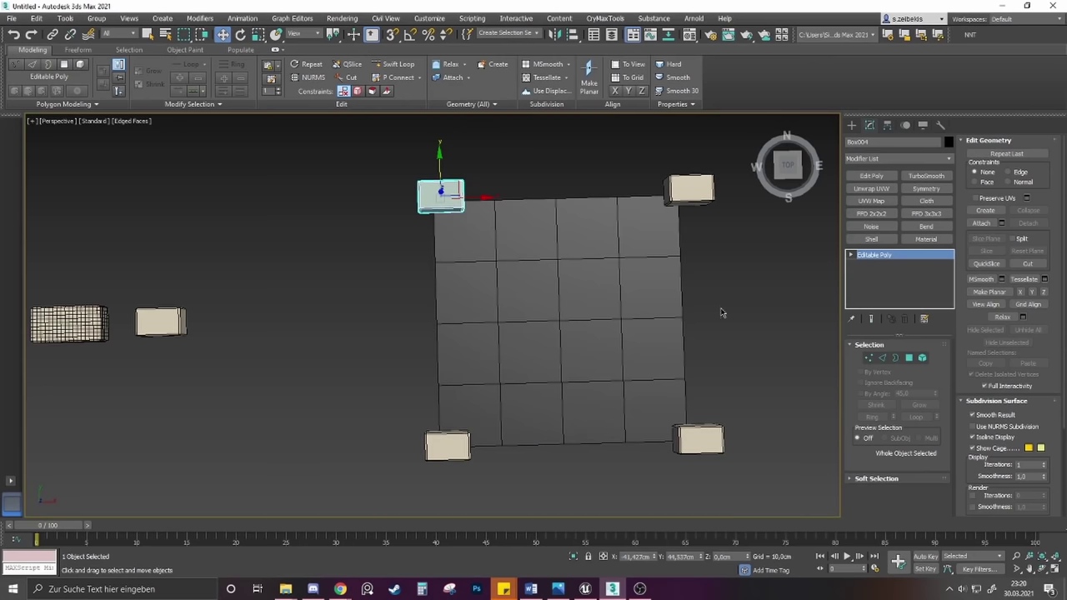
pyautogui.moveTo(431, 316)
pyautogui.mouseDown(button='middle')
pyautogui.moveTo(555, 294)
pyautogui.moveTo(427, 323)
pyautogui.mouseUp(button='middle')
pyautogui.click(210, 305)
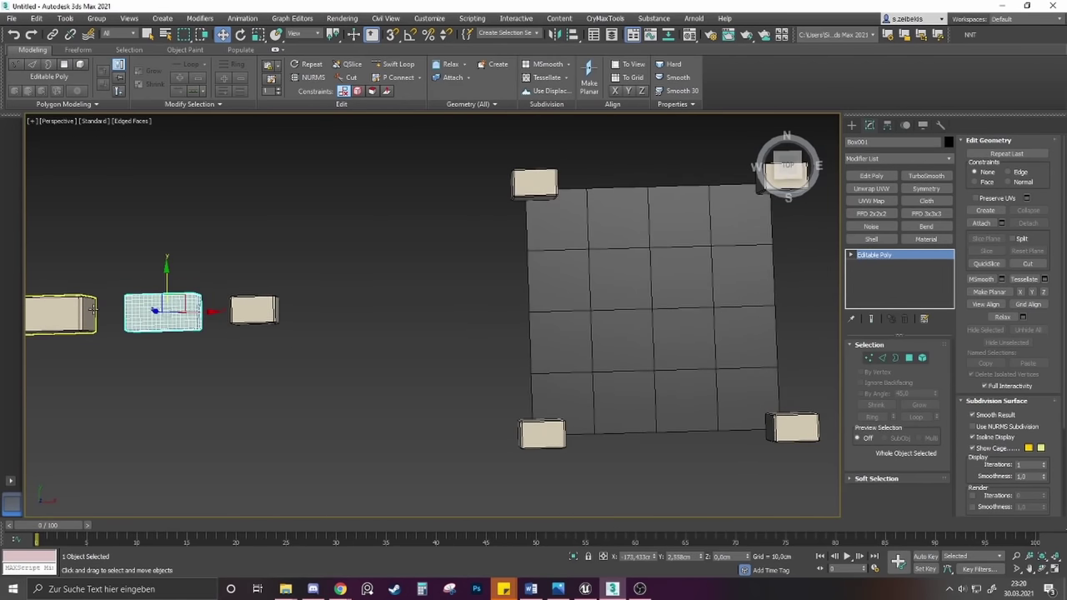
pyautogui.click(93, 310)
pyautogui.scroll(-3, 241, 359)
pyautogui.moveTo(132, 311)
pyautogui.keyDown('shift'); pyautogui.mouseDown()
pyautogui.moveTo(402, 285)
pyautogui.moveTo(509, 255)
pyautogui.moveTo(472, 244)
pyautogui.mouseUp(); pyautogui.keyUp('shift')
pyautogui.click(539, 342)
pyautogui.scroll(4, 471, 249)
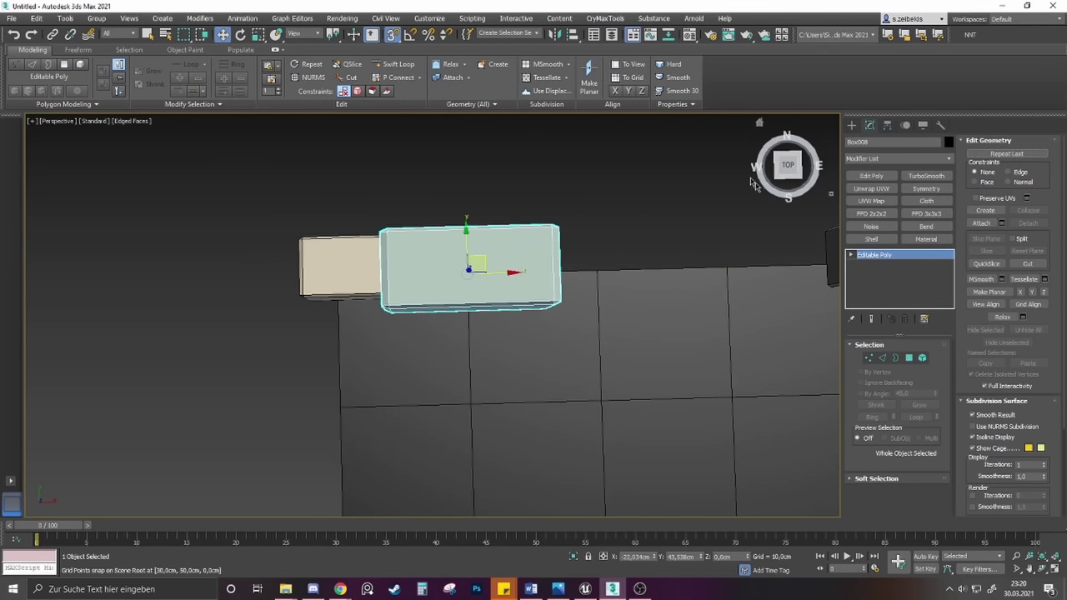
# Clone the large edge block straight across onto the plane's negative-Y edge, beside the corner block there
pyautogui.moveTo(678, 279); pyautogui.dragTo(651, 240, button='middle')
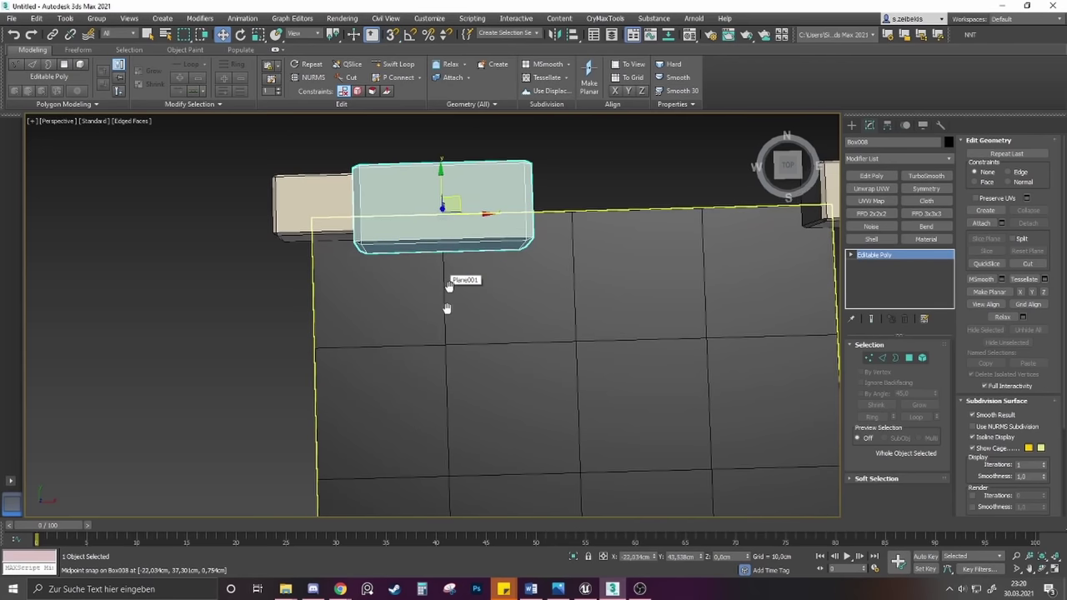
pyautogui.scroll(-5, 450, 188)
pyautogui.moveTo(450, 169)
pyautogui.keyDown('shift'); pyautogui.mouseDown()
pyautogui.moveTo(469, 432)
pyautogui.moveTo(479, 413)
pyautogui.mouseUp(); pyautogui.keyUp('shift')
pyautogui.click(531, 342)
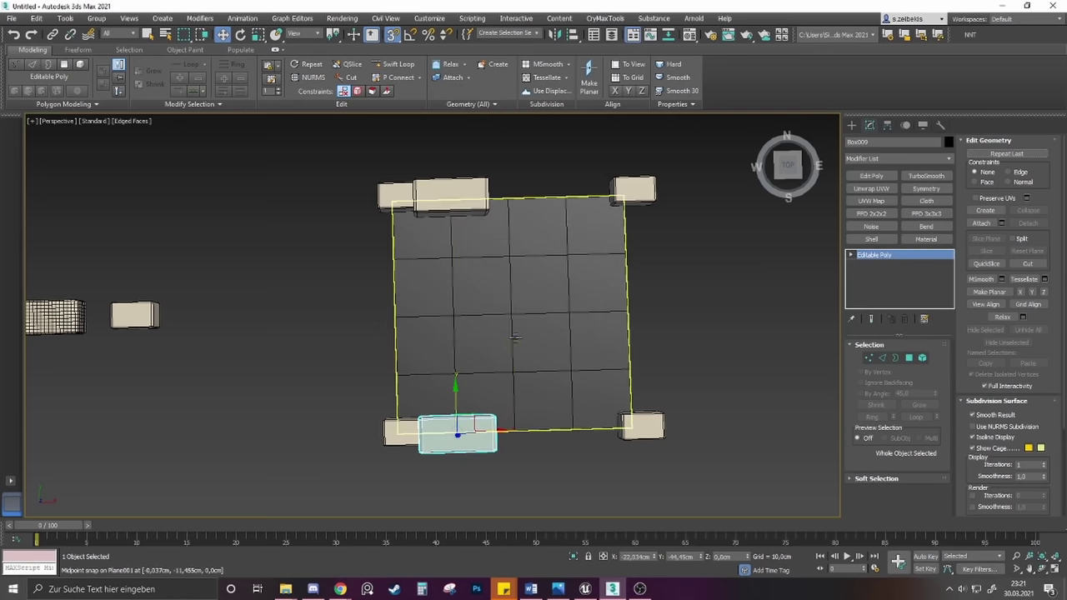
# Shift both large edge blocks together slightly along positive X and Y so they sit right beside their corner blocks
pyautogui.keyDown('ctrl'); pyautogui.click(448, 196); pyautogui.keyUp('ctrl')
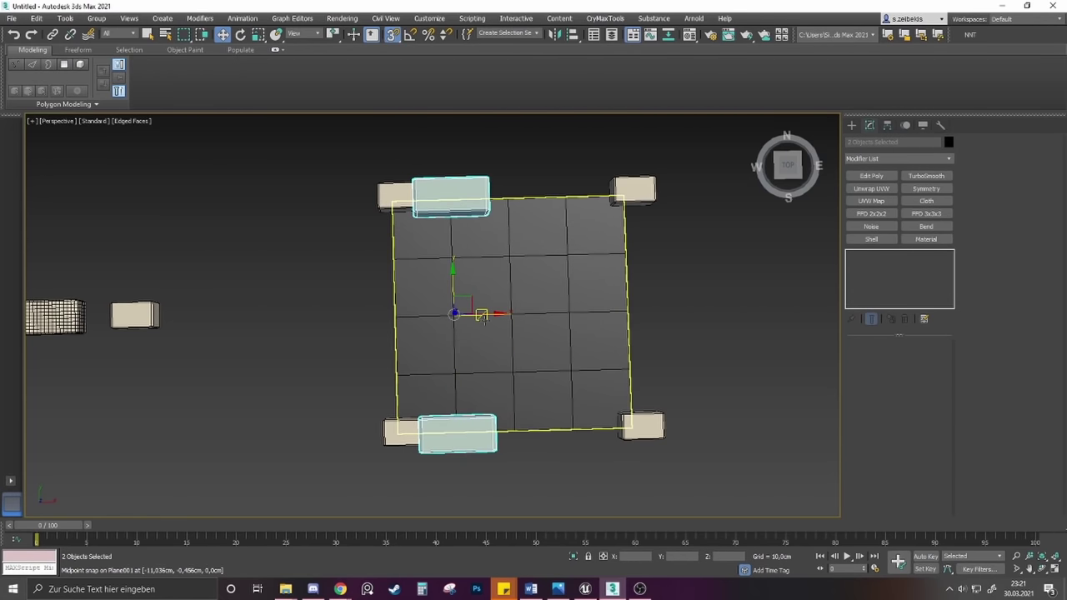
pyautogui.moveTo(483, 313); pyautogui.dragTo(462, 281)
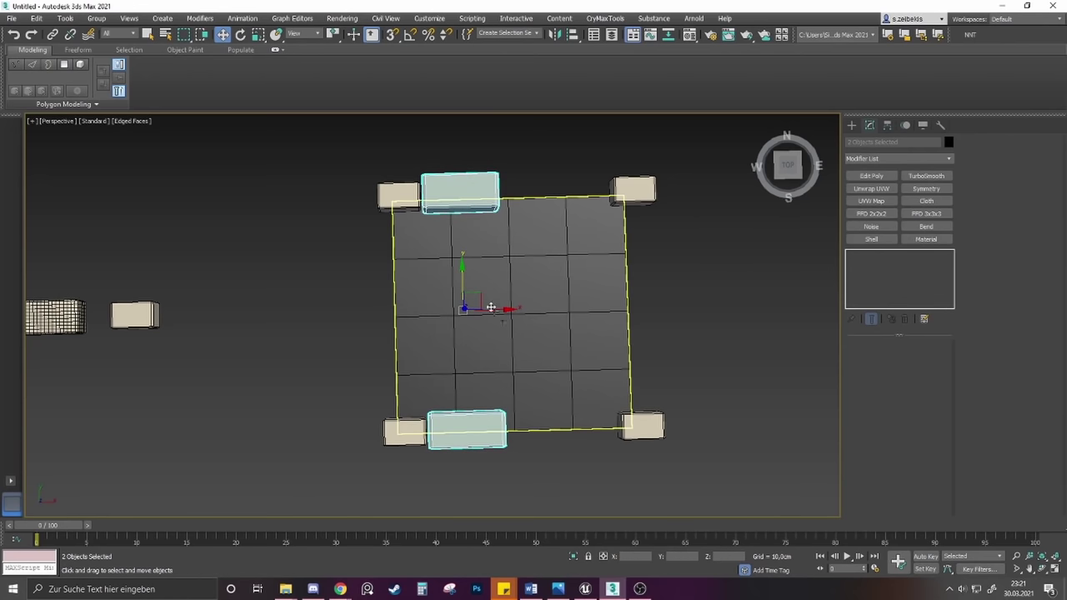
pyautogui.click(354, 342)
pyautogui.click(461, 180)
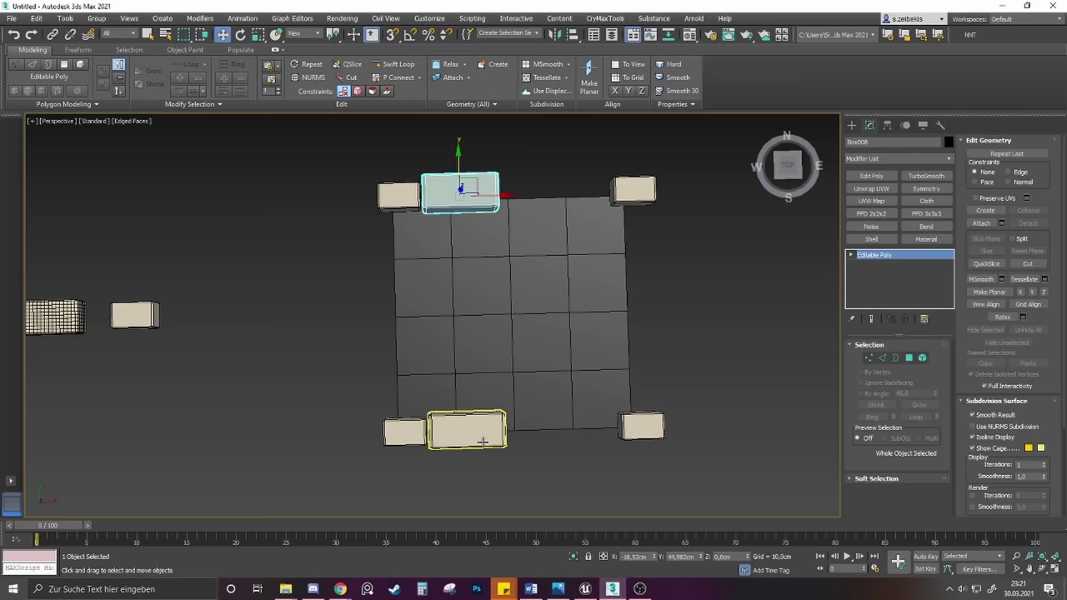
pyautogui.keyDown('ctrl'); pyautogui.click(473, 417); pyautogui.keyUp('ctrl')
pyautogui.moveTo(499, 310); pyautogui.dragTo(501, 309)
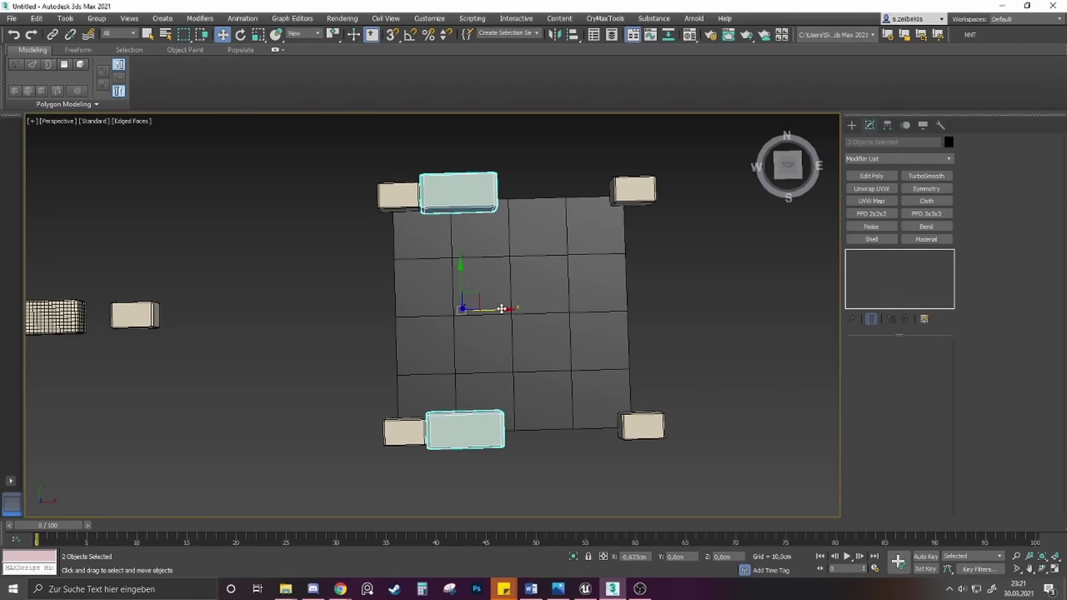
pyautogui.click(358, 392)
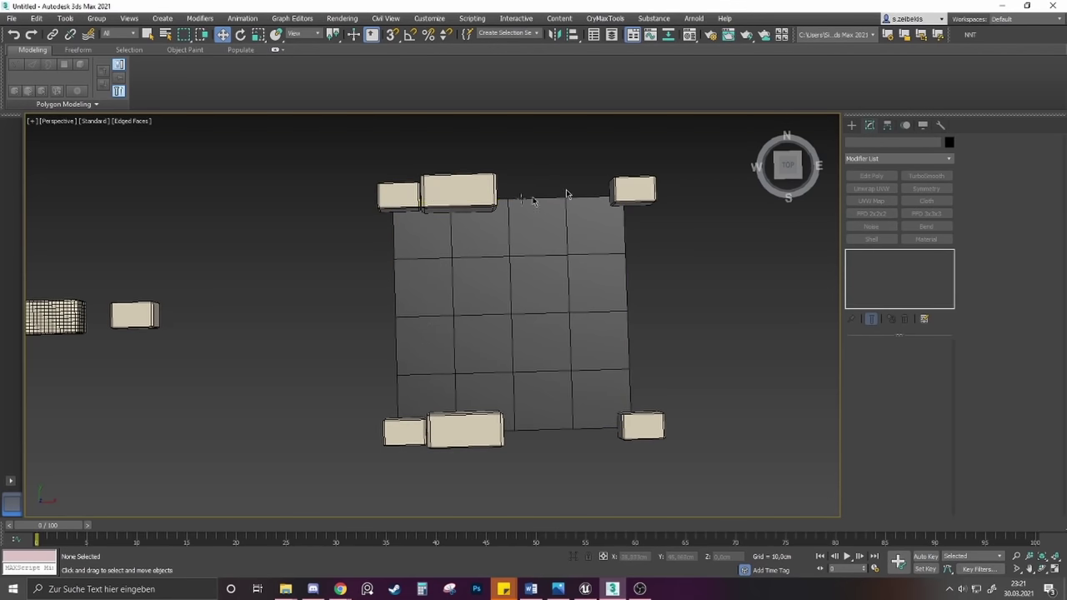
# With snapping on, clone a small corner block onto both X-side edges of the plane, one segment in from the positive-Y edge
pyautogui.click(396, 194)
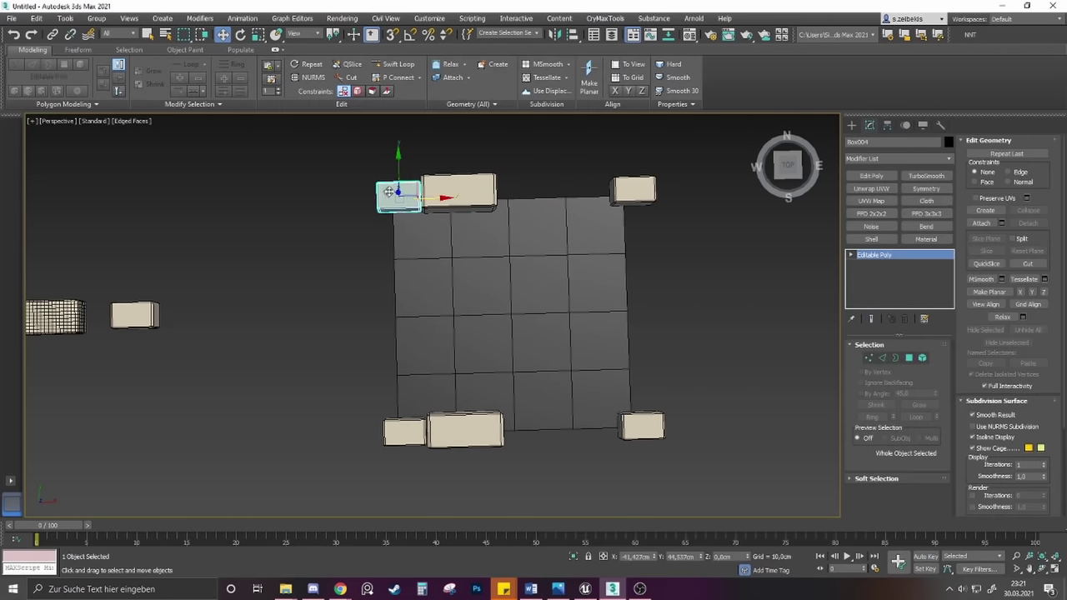
pyautogui.press('s')
pyautogui.moveTo(398, 167)
pyautogui.keyDown('shift'); pyautogui.mouseDown()
pyautogui.moveTo(393, 258)
pyautogui.moveTo(494, 280)
pyautogui.moveTo(626, 250)
pyautogui.mouseUp(); pyautogui.keyUp('shift')
pyautogui.click(536, 342)
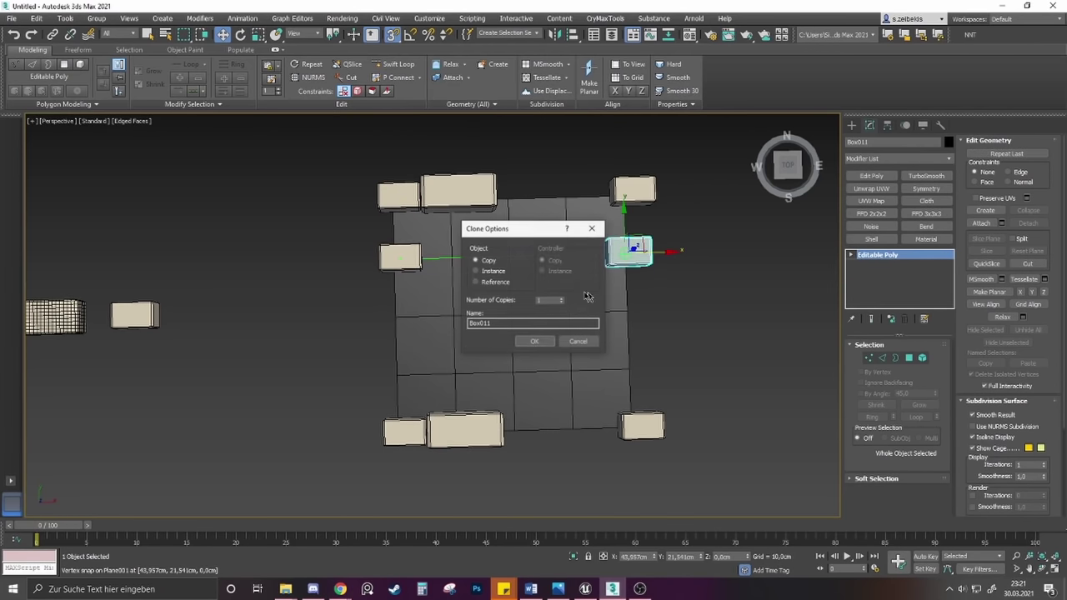
pyautogui.click(537, 341)
# Move the two new small blocks together along positive Y until they sit against the corner blocks
pyautogui.keyDown('ctrl'); pyautogui.click(388, 258); pyautogui.keyUp('ctrl')
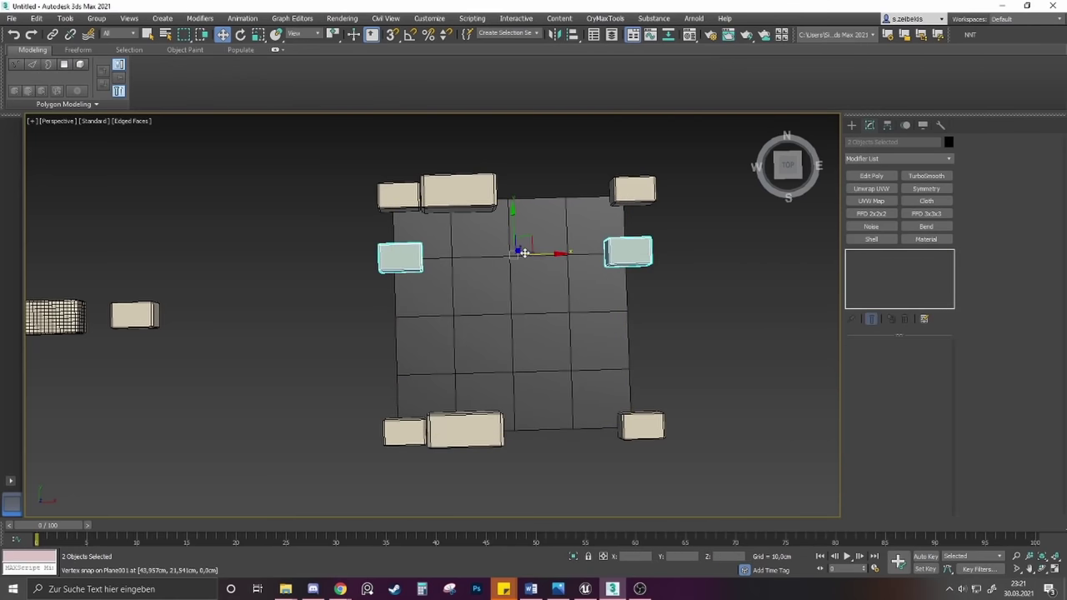
pyautogui.moveTo(511, 224); pyautogui.dragTo(506, 190)
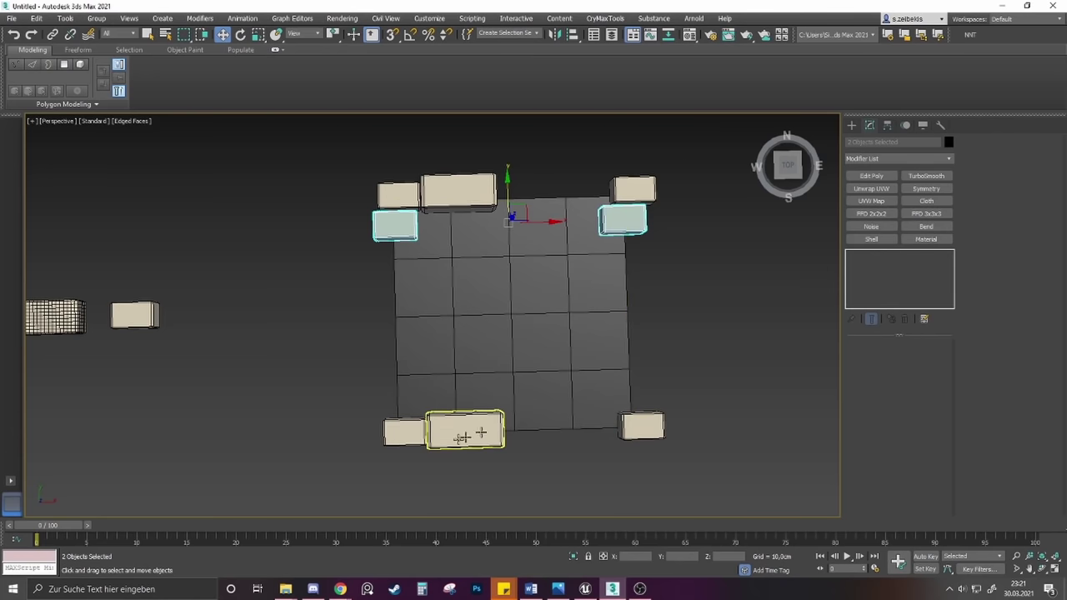
pyautogui.click(411, 430)
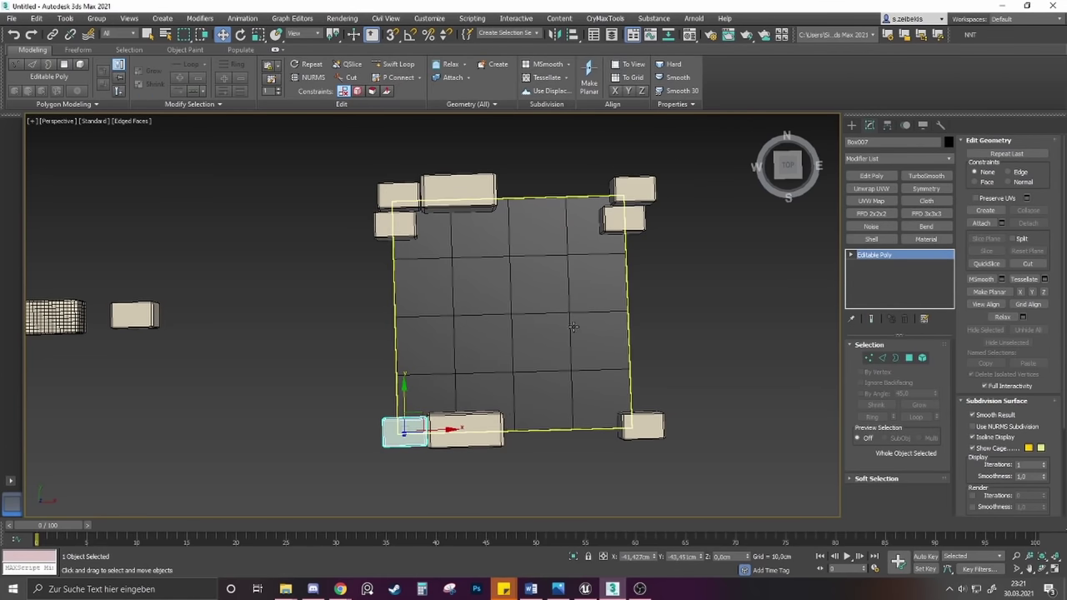
# Clone the large block beside the positive-X corner blocks on both the negative-Y and positive-Y edges of the plane
pyautogui.click(480, 430)
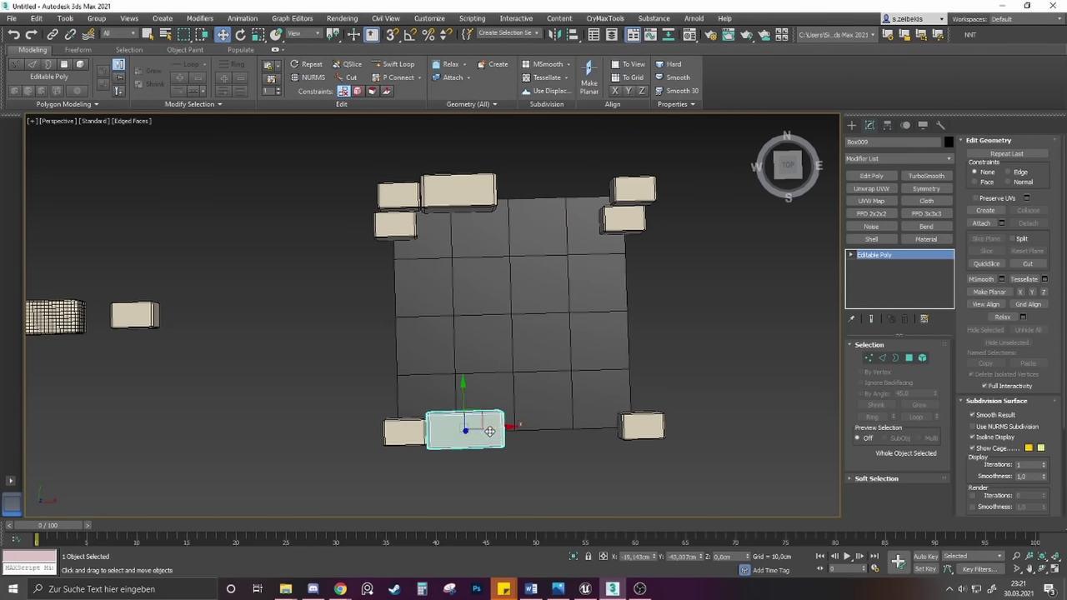
pyautogui.moveTo(489, 431)
pyautogui.keyDown('shift'); pyautogui.mouseDown()
pyautogui.moveTo(590, 427)
pyautogui.moveTo(570, 193)
pyautogui.moveTo(566, 202)
pyautogui.mouseUp(); pyautogui.keyUp('shift')
pyautogui.press('Return')
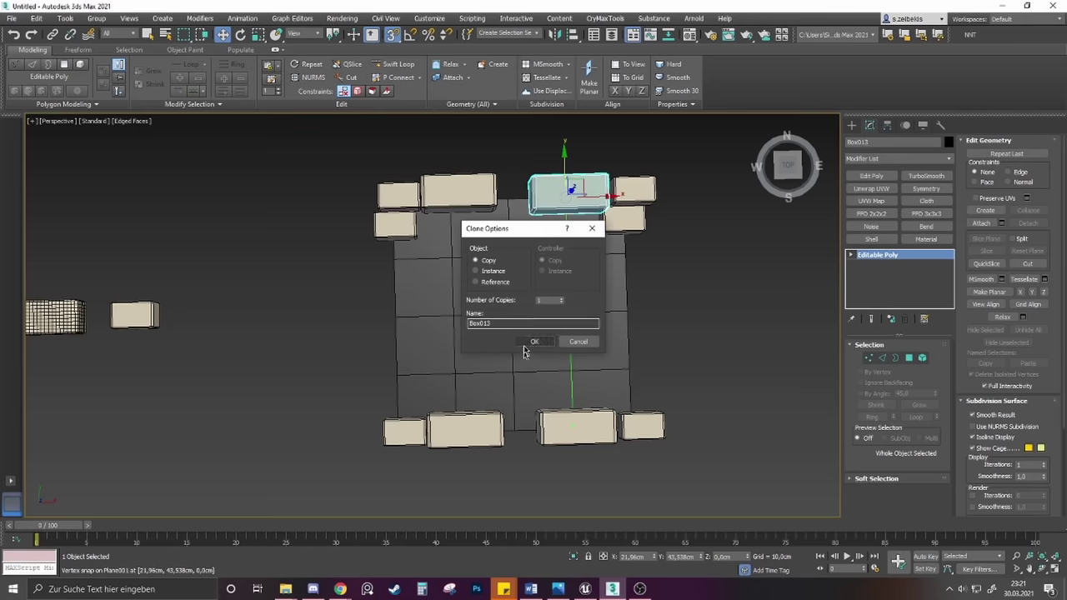
pyautogui.click(535, 340)
pyautogui.scroll(3, 602, 430)
pyautogui.scroll(-3, 573, 358)
pyautogui.moveTo(572, 357); pyautogui.dragTo(568, 373, button='middle')
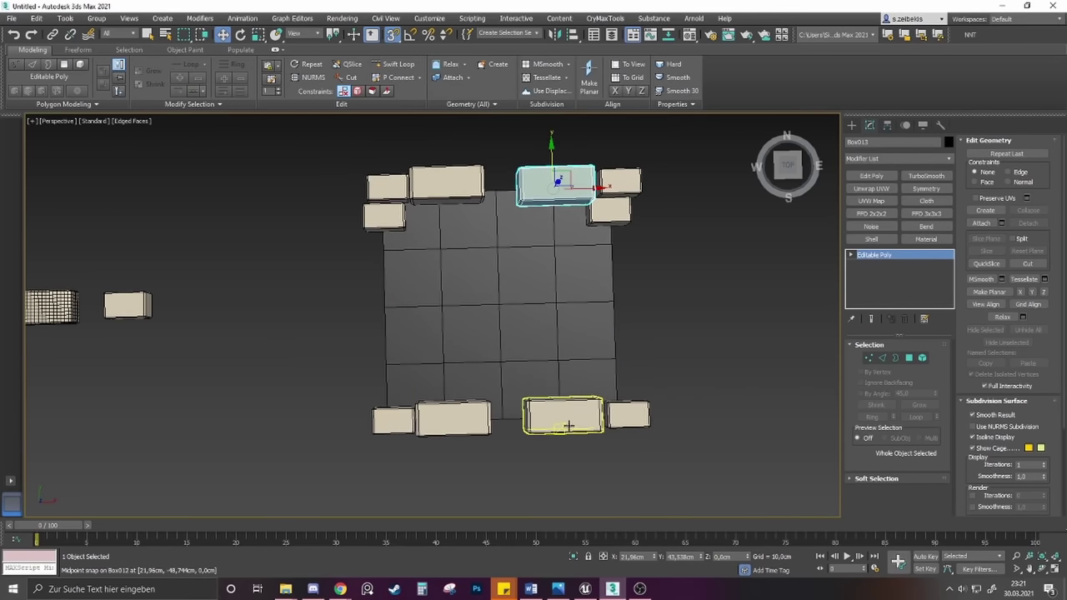
# Clone the large block to the midpoint of the plane's negative-Y edge
pyautogui.click(560, 413)
pyautogui.scroll(3, 573, 410)
pyautogui.keyDown('shift'); pyautogui.moveTo(582, 410); pyautogui.dragTo(477, 414); pyautogui.keyUp('shift')
pyautogui.click(536, 342)
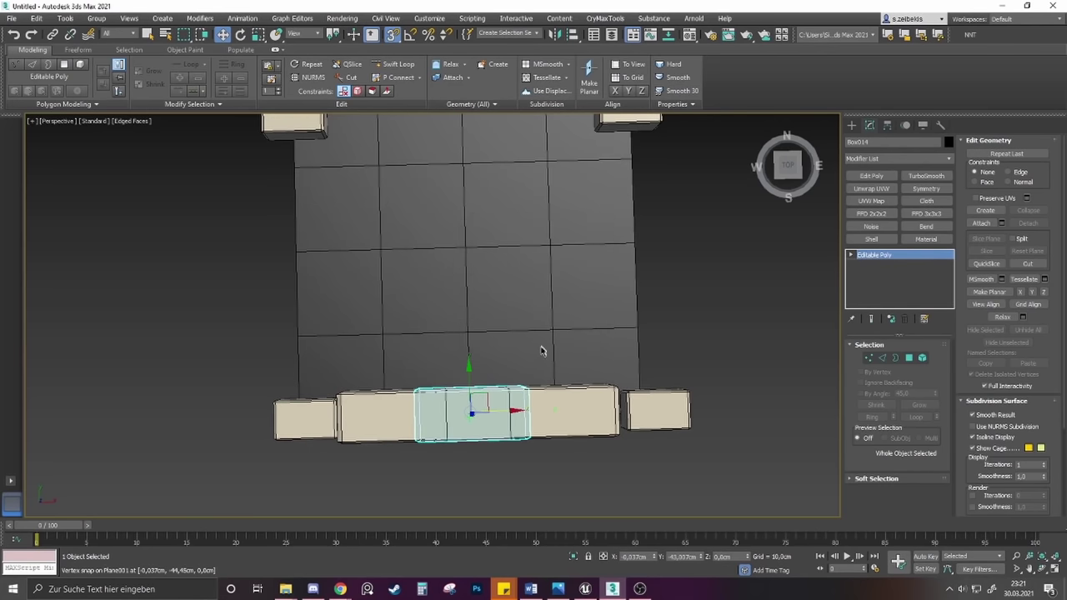
# Scale the middle block down to about half its length along X and fit it into the gap between its large neighbours
pyautogui.press('t')
pyautogui.press('p')
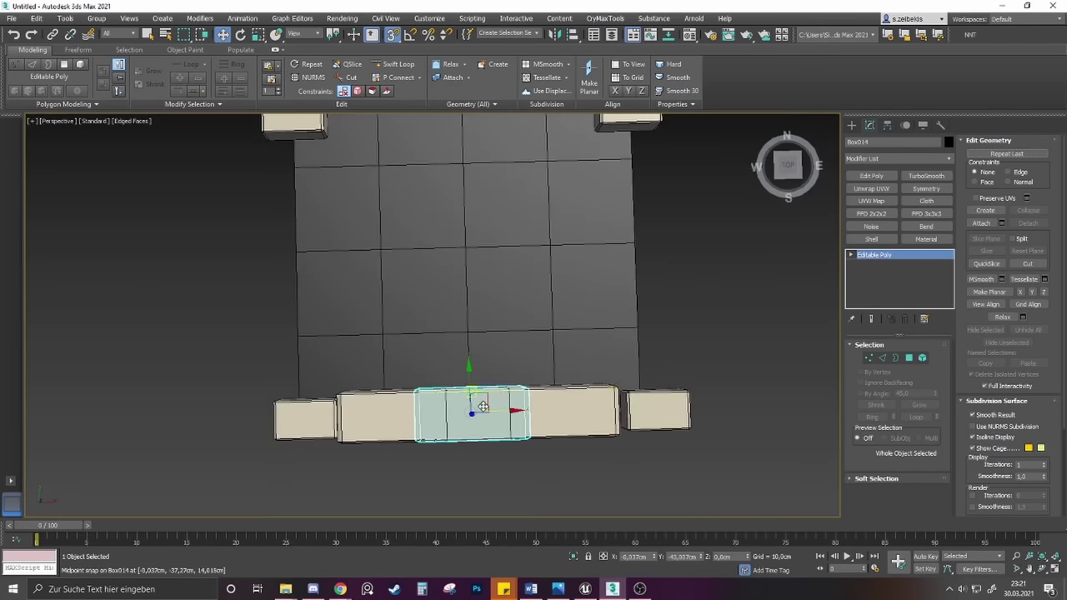
pyautogui.press('r')
pyautogui.moveTo(422, 415); pyautogui.dragTo(504, 411)
pyautogui.press('w')
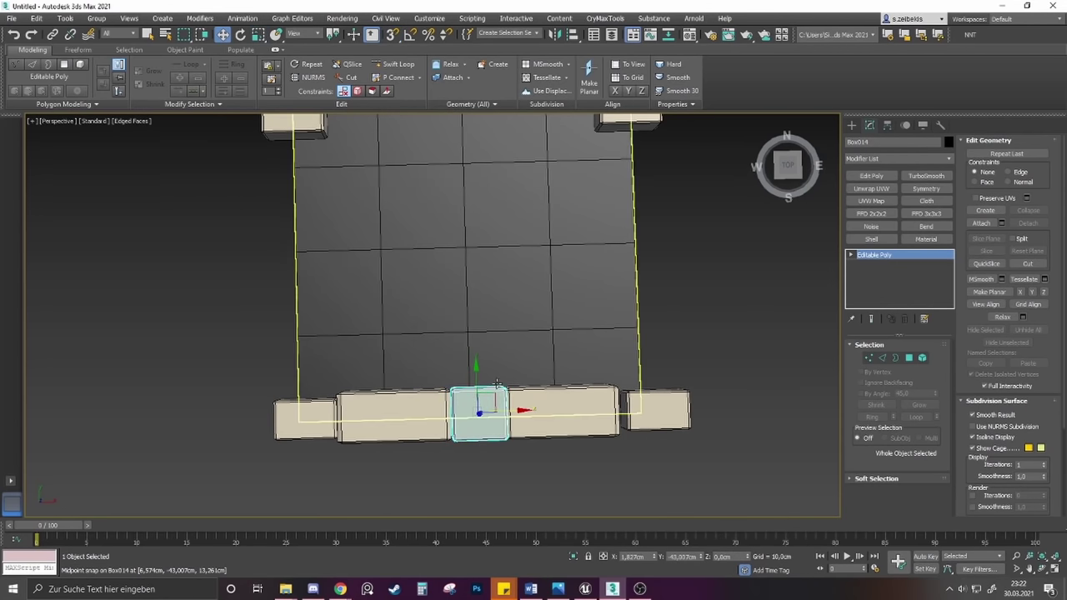
pyautogui.moveTo(499, 348); pyautogui.dragTo(503, 398, button='middle')
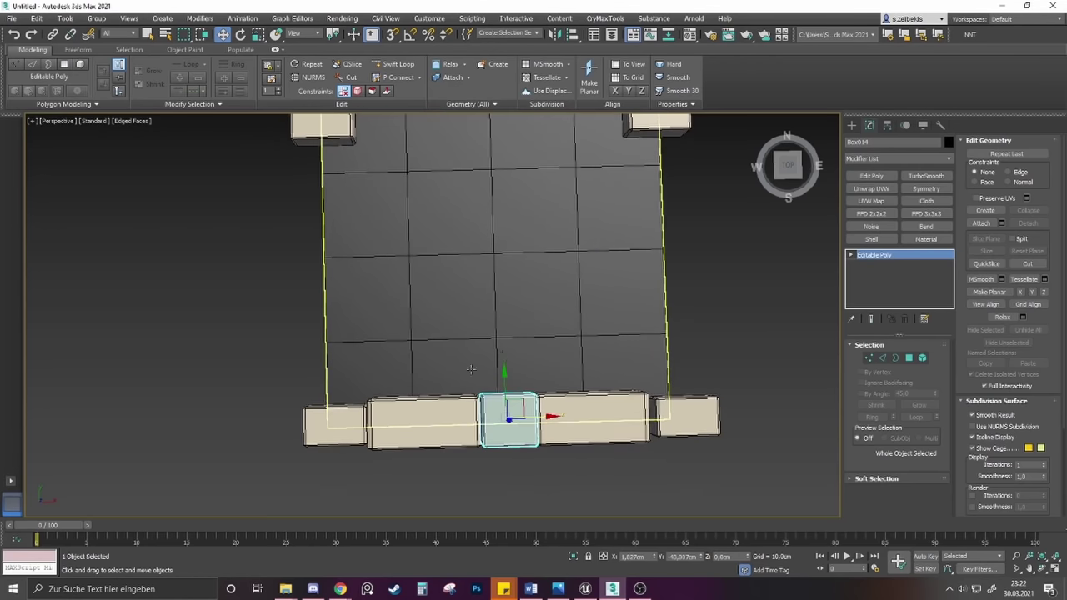
pyautogui.scroll(-4, 333, 213)
pyautogui.click(334, 213)
pyautogui.scroll(5, 333, 213)
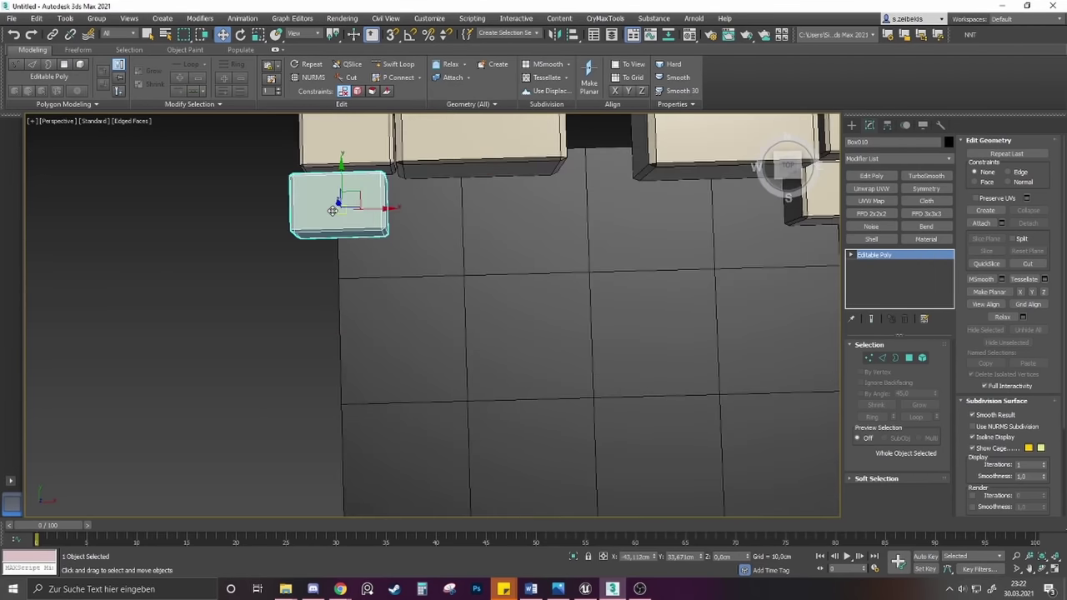
pyautogui.scroll(-3, 342, 204)
pyautogui.scroll(3, 348, 190)
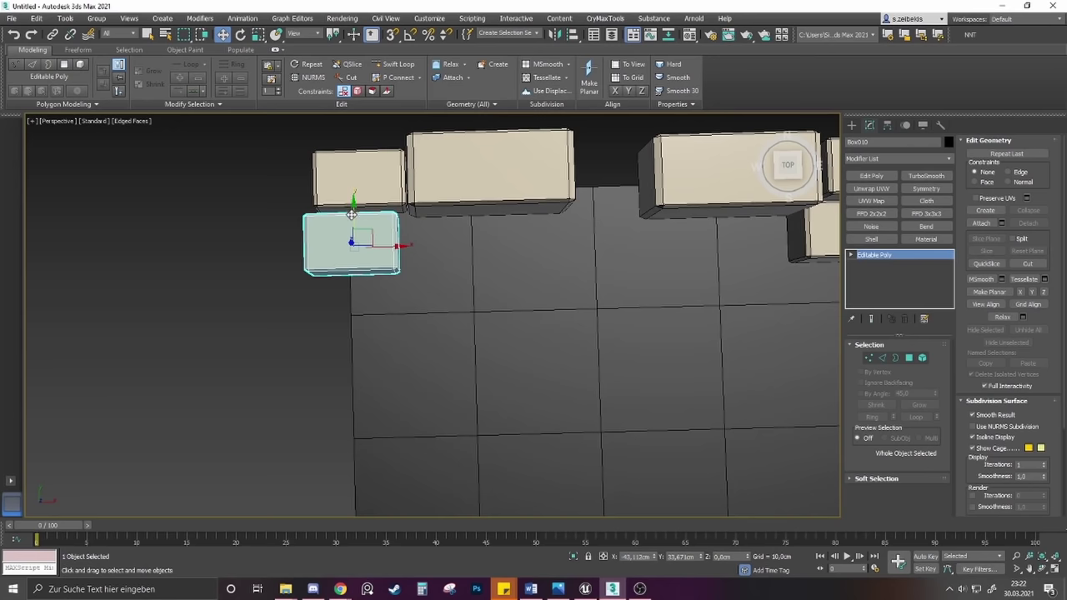
pyautogui.moveTo(355, 237); pyautogui.dragTo(356, 222, button='middle')
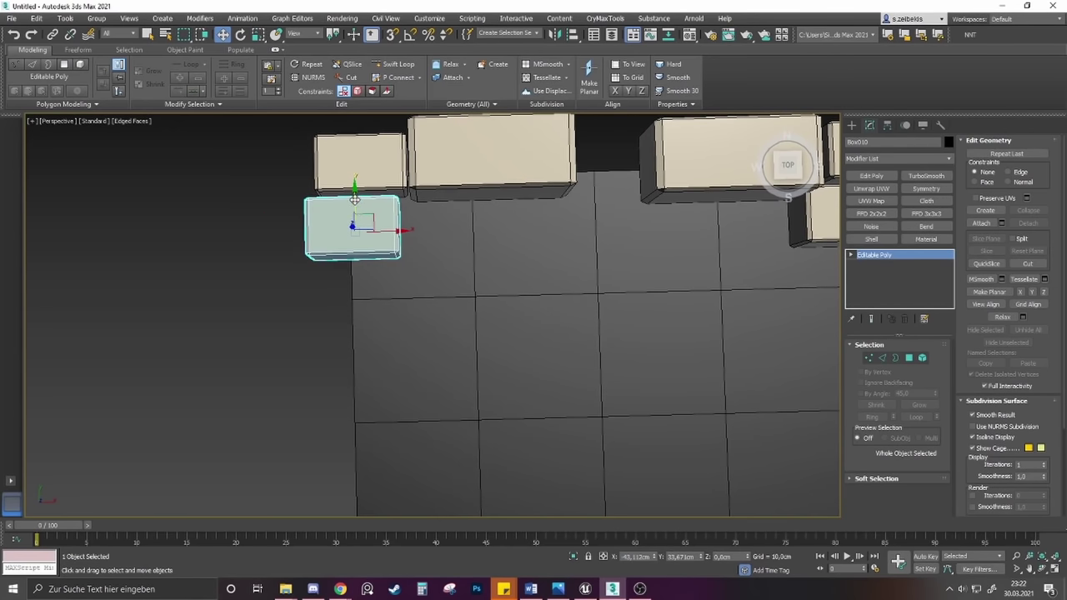
pyautogui.scroll(-5, 354, 204)
pyautogui.scroll(4, 358, 200)
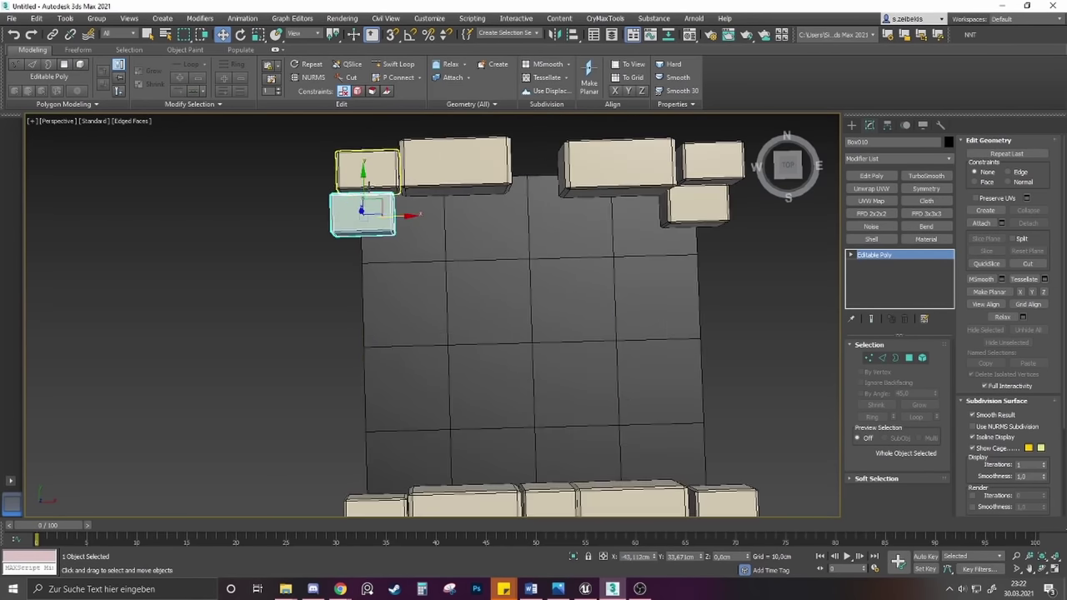
pyautogui.keyDown('shift'); pyautogui.moveTo(363, 196); pyautogui.dragTo(365, 240); pyautogui.keyUp('shift')
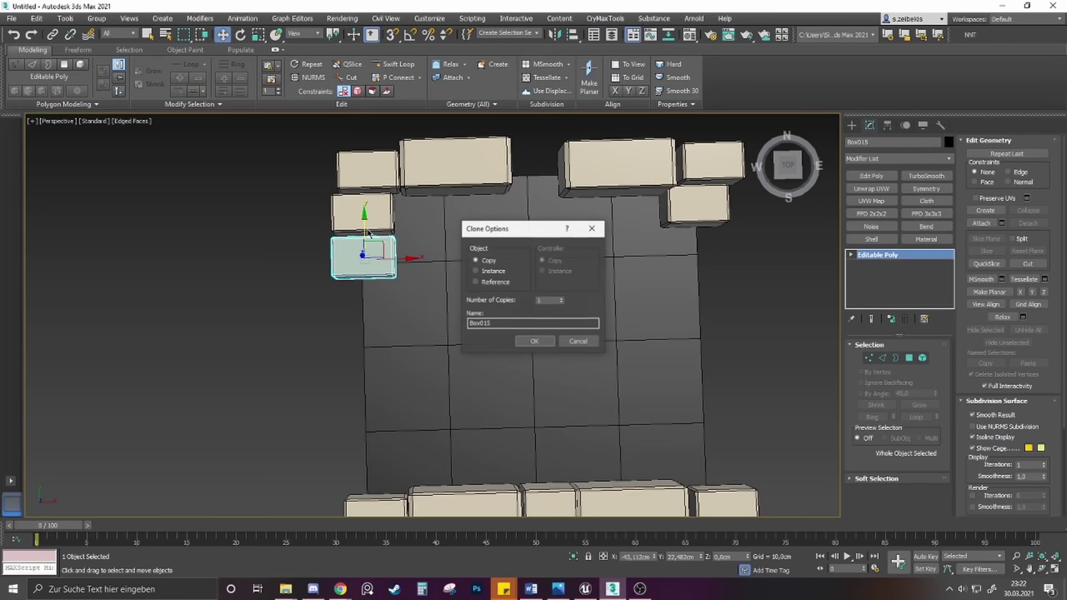
pyautogui.click(573, 342)
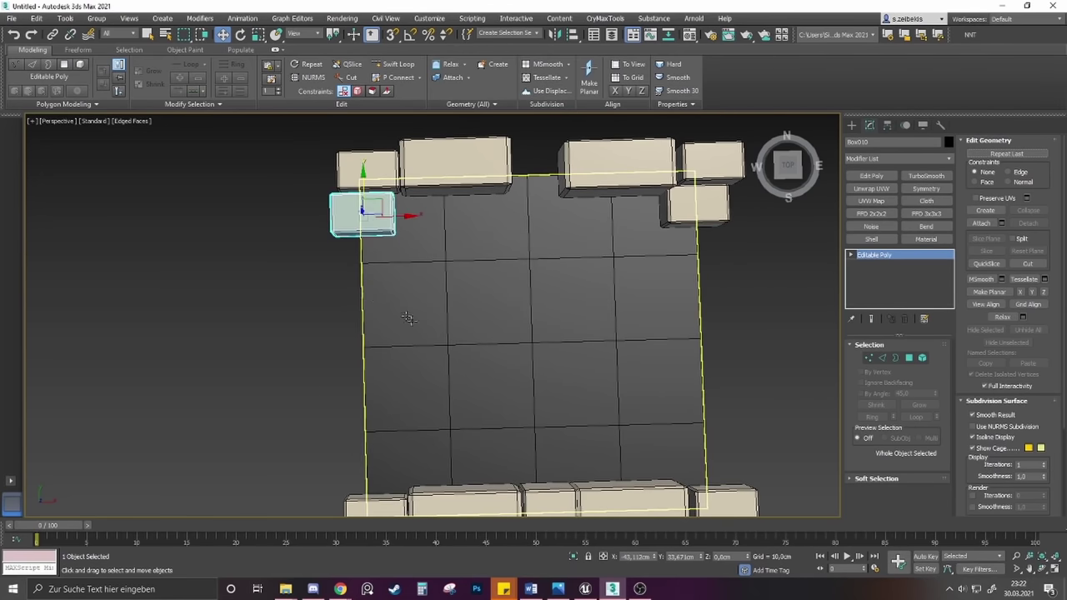
# Clone the large block beside the negative-X corner of the negative-Y row one row inward along positive Y
pyautogui.scroll(-3, 354, 296)
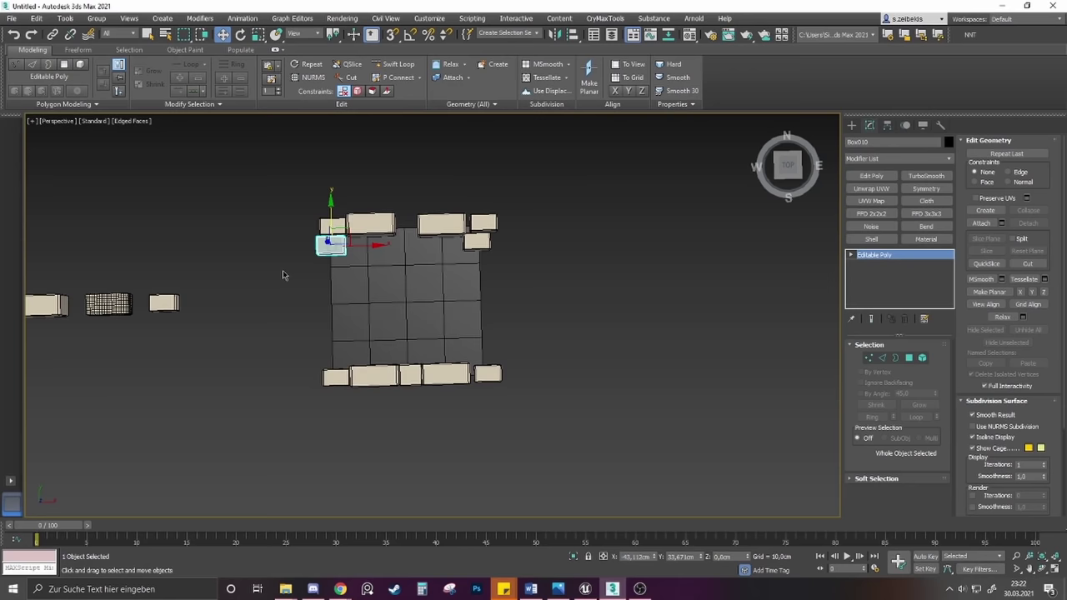
pyautogui.scroll(2, 403, 366)
pyautogui.moveTo(380, 275); pyautogui.dragTo(396, 327, button='middle')
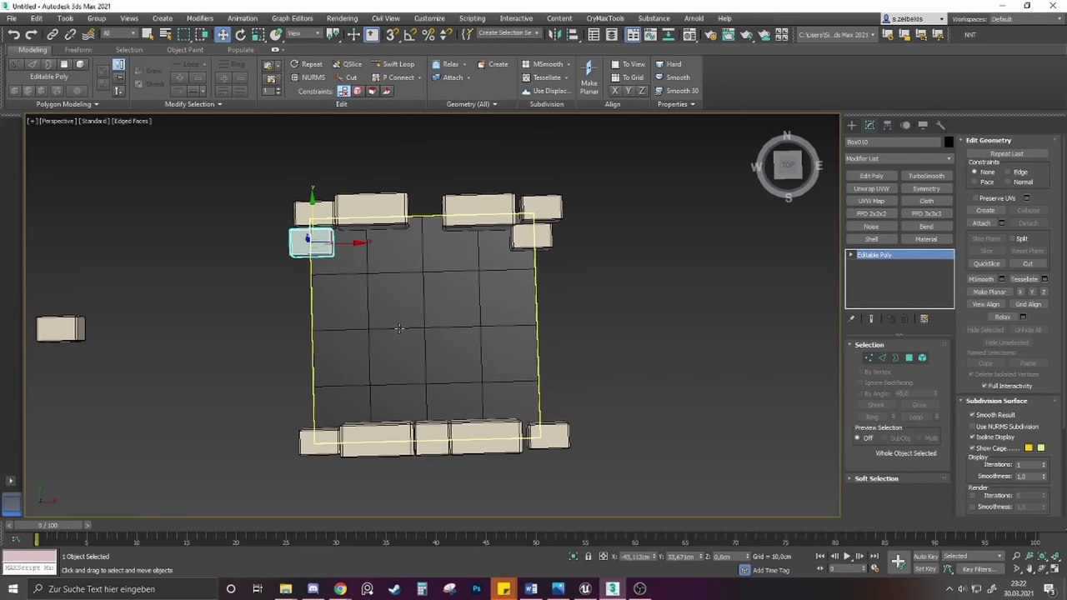
pyautogui.scroll(-3, 566, 333)
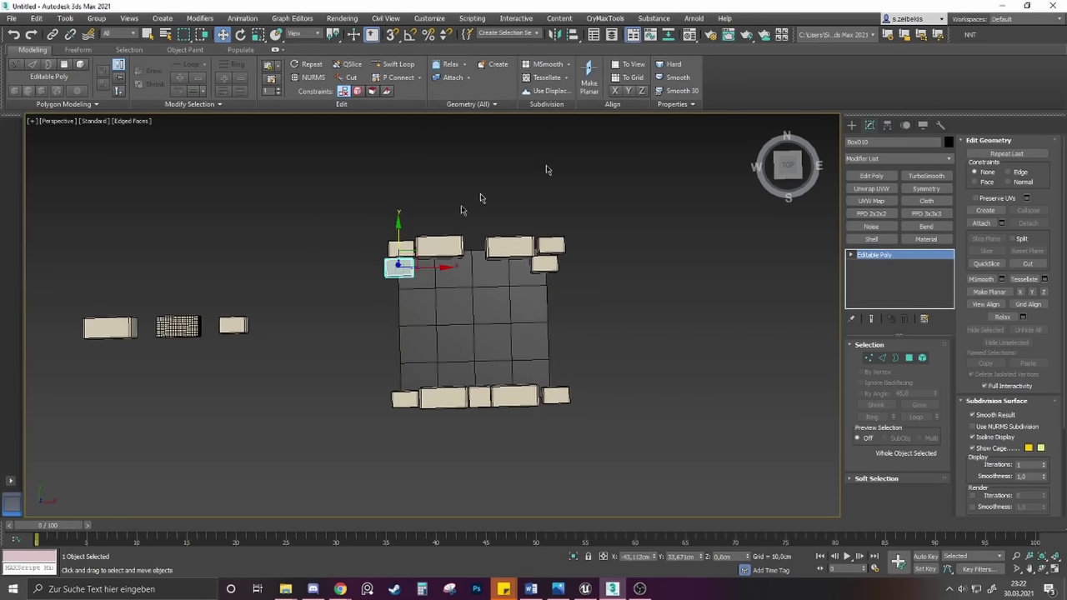
pyautogui.scroll(3, 475, 333)
pyautogui.moveTo(547, 403); pyautogui.dragTo(564, 365, button='middle')
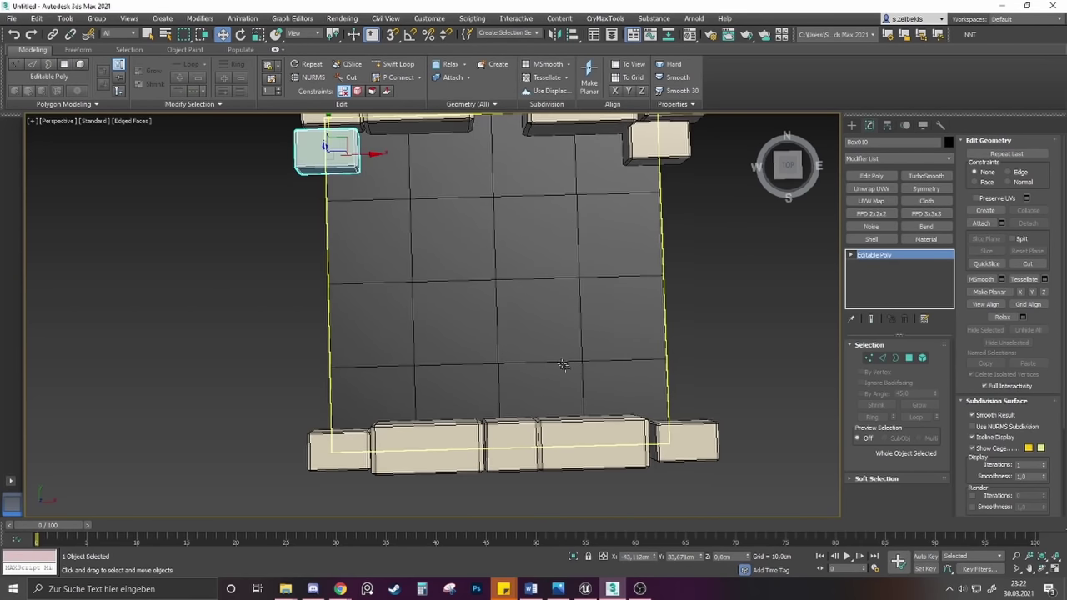
pyautogui.click(400, 441)
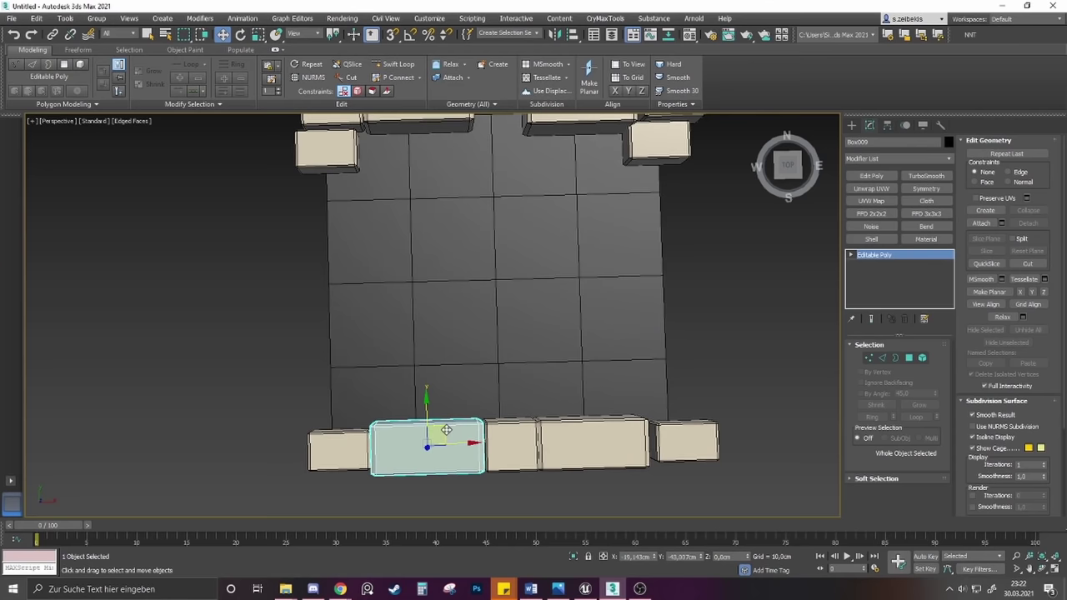
pyautogui.moveTo(476, 393); pyautogui.dragTo(415, 437, button='middle')
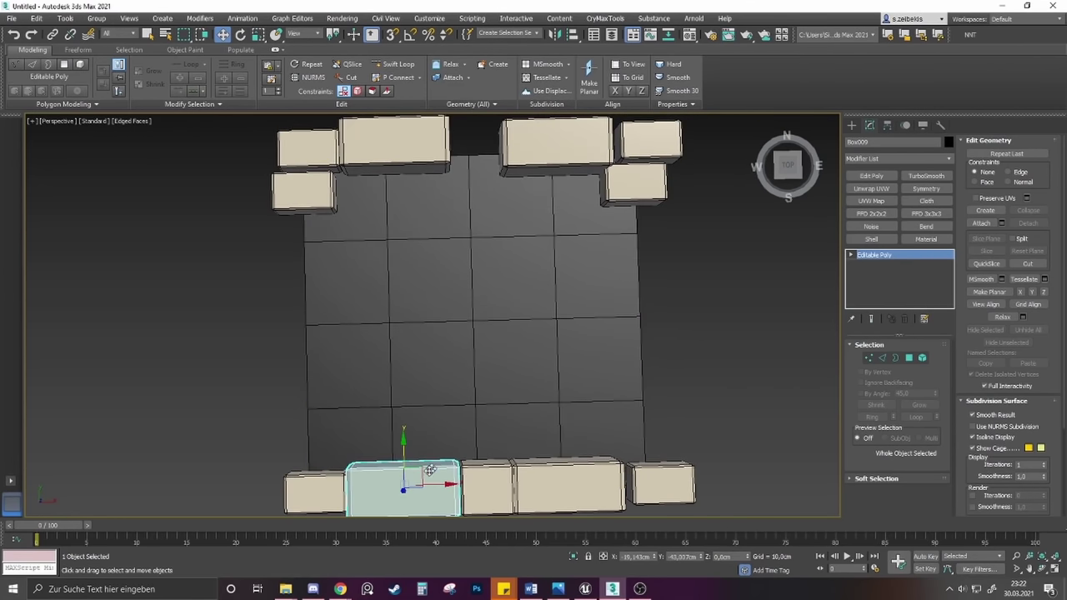
pyautogui.moveTo(414, 427)
pyautogui.keyDown('shift'); pyautogui.mouseDown()
pyautogui.moveTo(416, 380)
pyautogui.moveTo(429, 369)
pyautogui.mouseUp(); pyautogui.keyUp('shift')
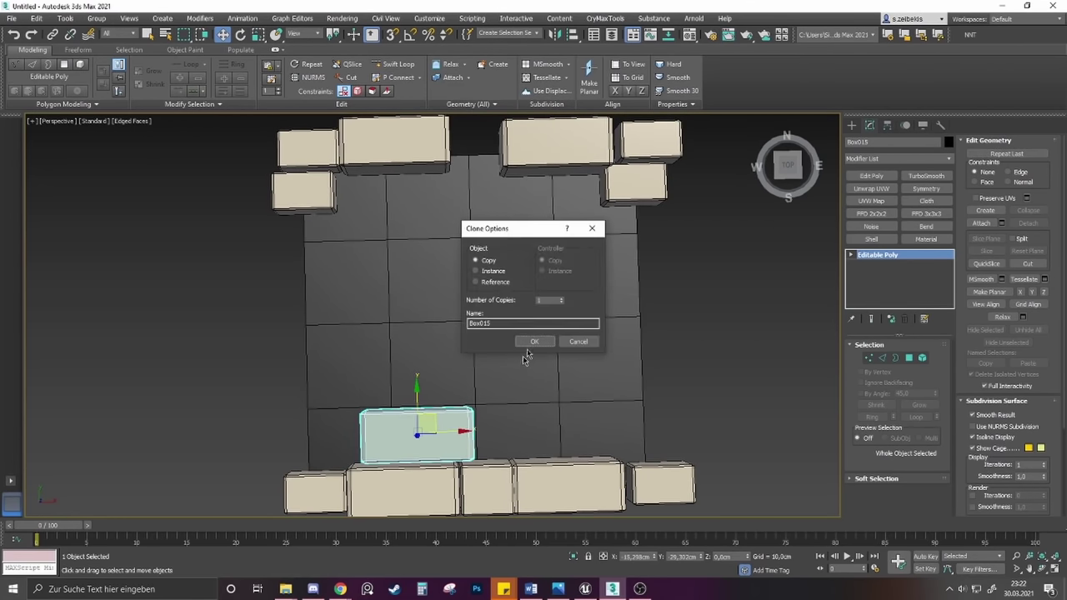
pyautogui.click(534, 342)
# Clone the new inner-row block along positive X so two large blocks sit side by side in the second row
pyautogui.moveTo(429, 427)
pyautogui.mouseDown()
pyautogui.moveTo(543, 431)
pyautogui.moveTo(545, 415)
pyautogui.mouseUp()
pyautogui.click(536, 341)
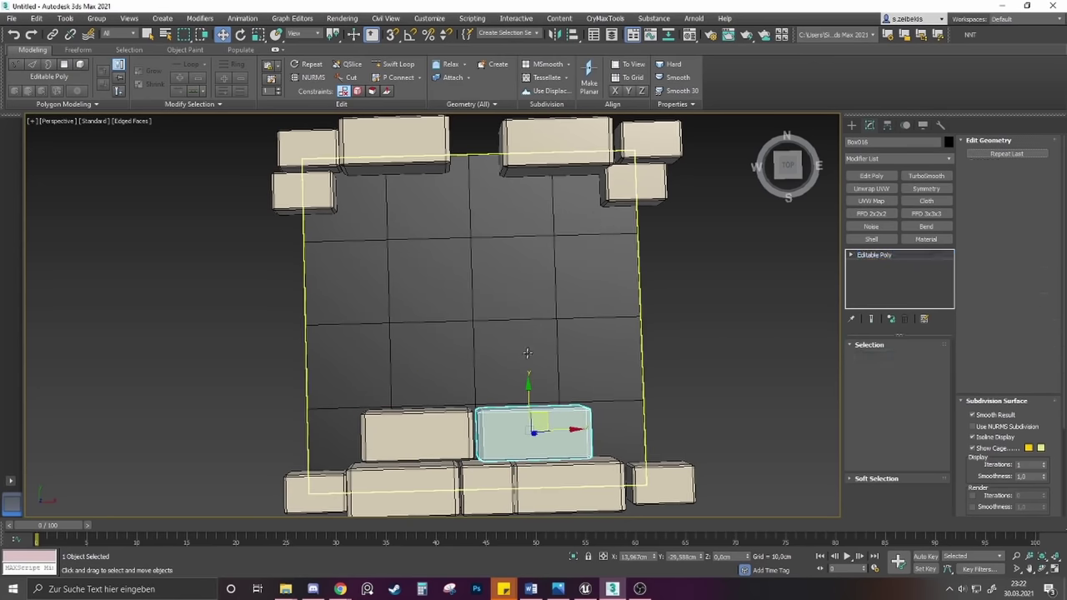
pyautogui.moveTo(523, 408)
pyautogui.mouseDown(button='middle')
pyautogui.moveTo(452, 334)
pyautogui.moveTo(464, 389)
pyautogui.mouseUp(button='middle')
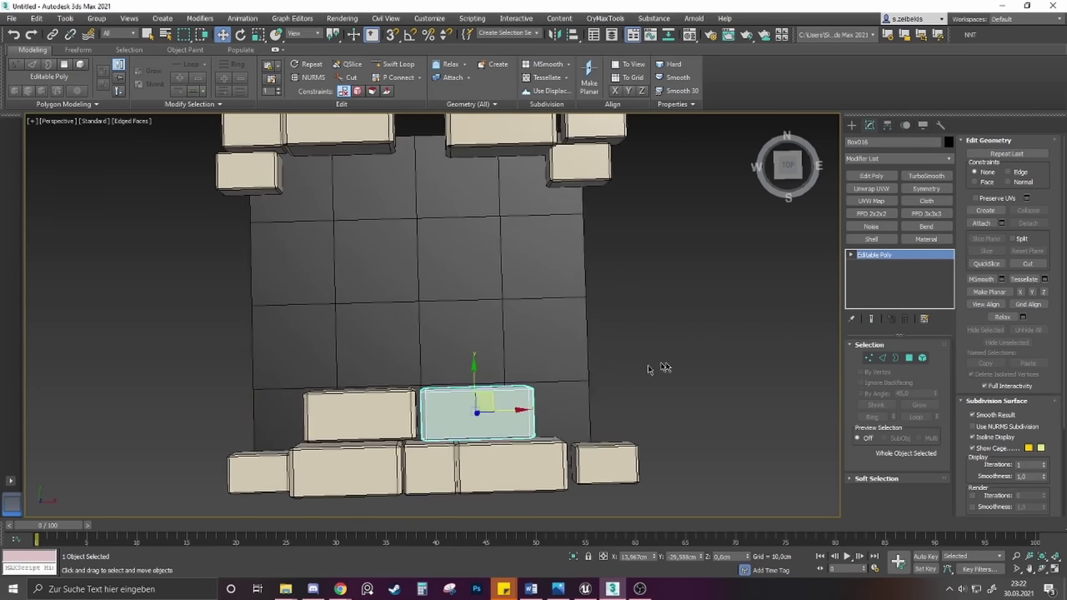
pyautogui.scroll(-5, 649, 368)
pyautogui.scroll(5, 676, 378)
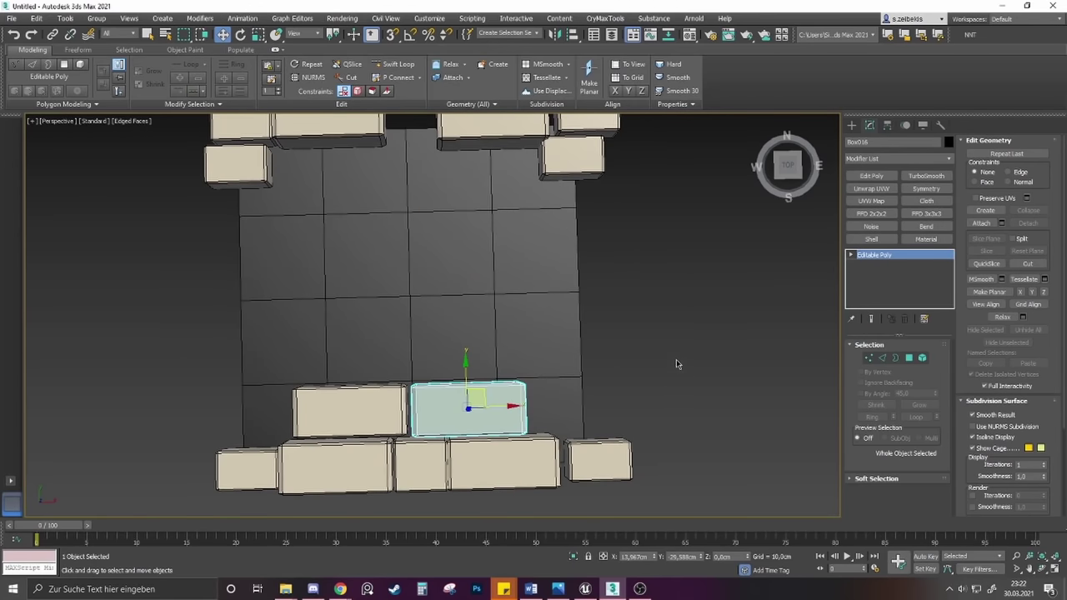
pyautogui.scroll(-5, 733, 354)
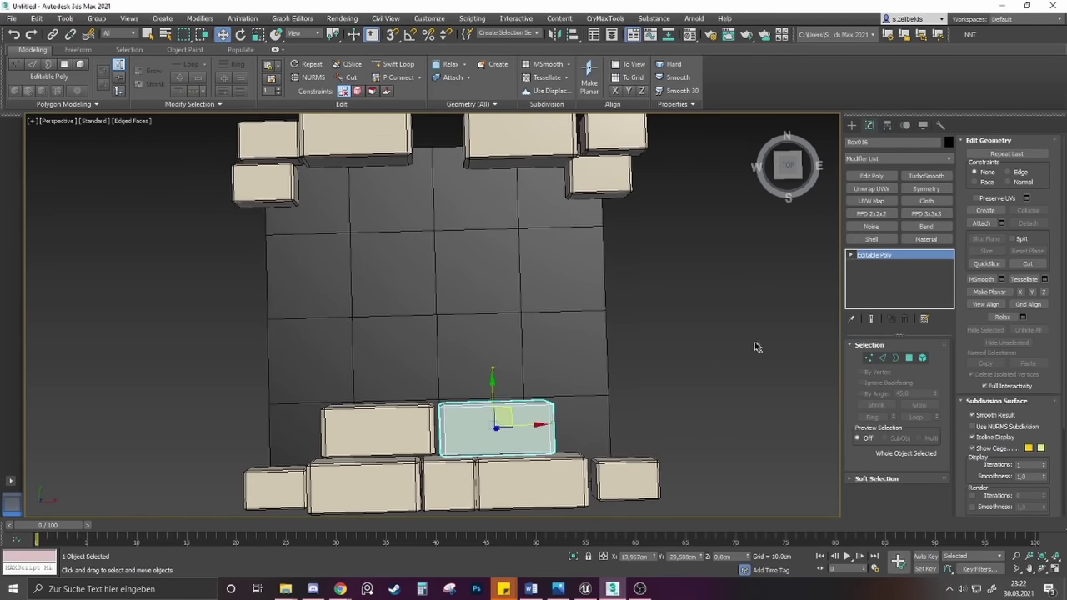
# Move the small block below the positive-X, positive-Y corner block slightly along negative Y, to about Y 31.6 cm, and deselect it
pyautogui.click(638, 215)
pyautogui.scroll(5, 637, 204)
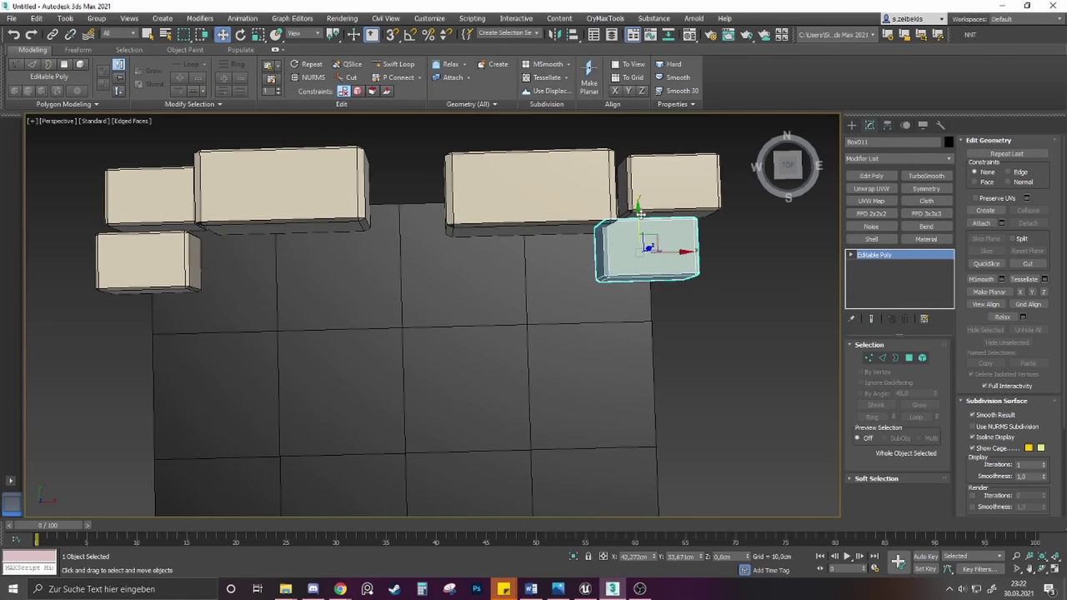
pyautogui.moveTo(650, 205); pyautogui.dragTo(561, 242, button='middle')
pyautogui.click(551, 222)
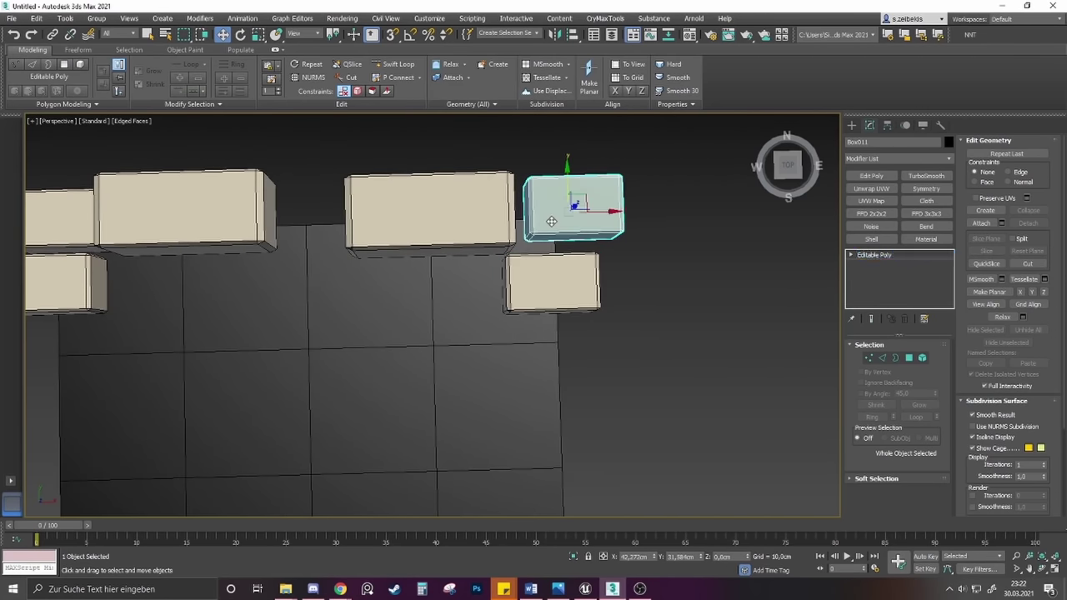
pyautogui.click(676, 359)
pyautogui.moveTo(550, 409); pyautogui.dragTo(558, 386, button='middle')
pyautogui.scroll(-4, 557, 393)
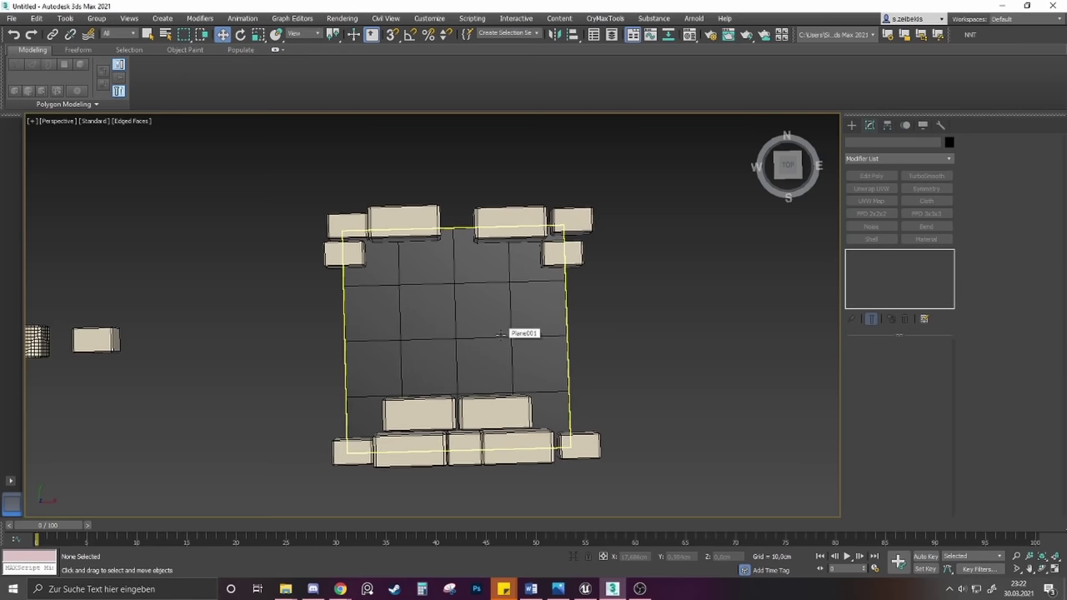
# Select the ground plane together with the surrounding blocks, scale them down along Z to flatten them, and clear the selection
pyautogui.click(438, 330)
pyautogui.scroll(2, 445, 333)
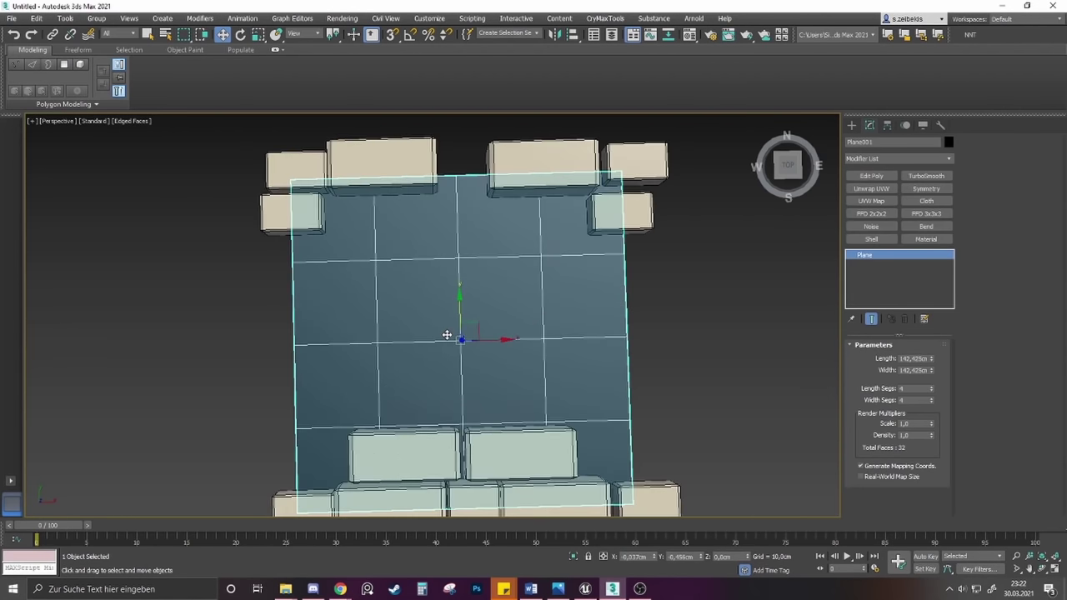
pyautogui.scroll(-2, 447, 336)
pyautogui.keyDown('alt'); pyautogui.moveTo(476, 362); pyautogui.dragTo(475, 330, button='middle'); pyautogui.keyUp('alt')
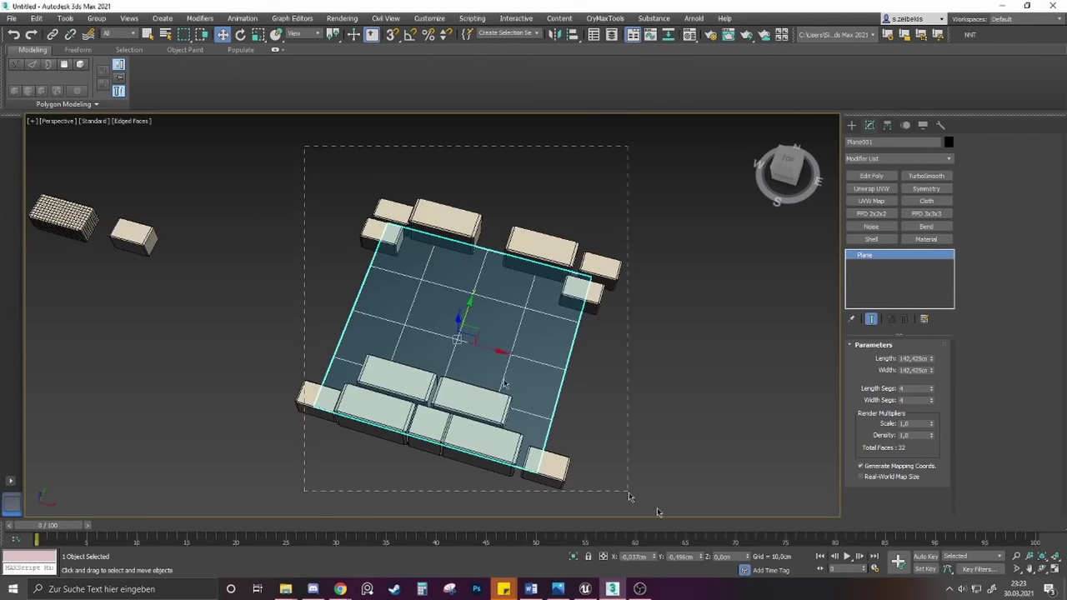
pyautogui.moveTo(628, 492); pyautogui.dragTo(628, 492)
pyautogui.keyDown('alt'); pyautogui.moveTo(572, 424); pyautogui.dragTo(471, 410, button='middle'); pyautogui.keyUp('alt')
pyautogui.press('r')
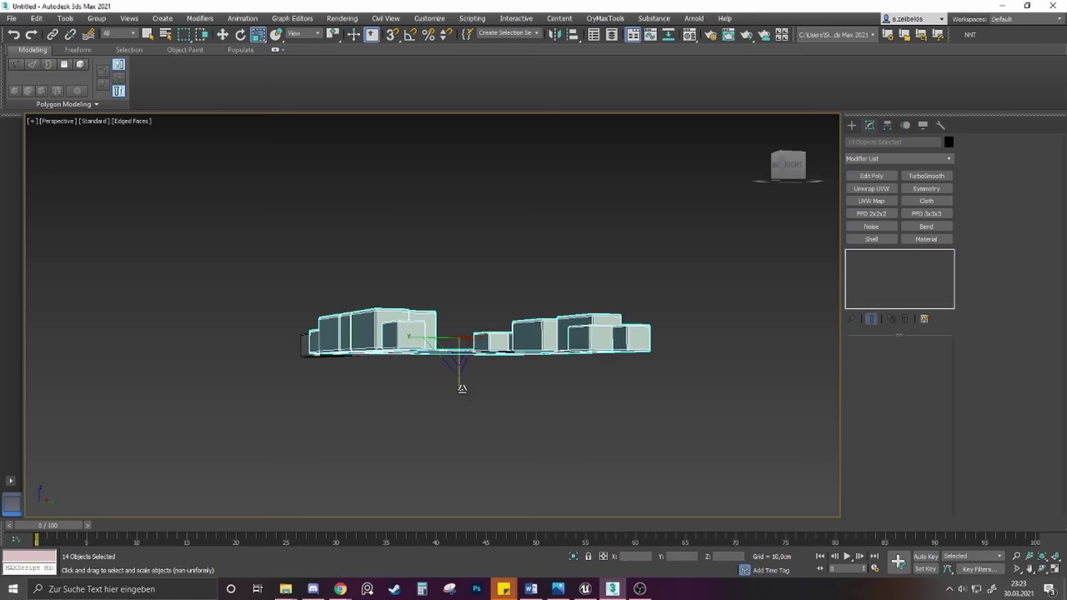
pyautogui.moveTo(462, 389); pyautogui.dragTo(461, 356)
pyautogui.click(479, 269)
# Raise the ground plane along Z to about 7 cm
pyautogui.keyDown('alt'); pyautogui.moveTo(490, 315); pyautogui.dragTo(480, 359, button='middle'); pyautogui.keyUp('alt')
pyautogui.click(484, 384)
pyautogui.press('w')
pyautogui.keyDown('alt'); pyautogui.moveTo(451, 312); pyautogui.dragTo(446, 323, button='middle'); pyautogui.keyUp('alt')
pyautogui.moveTo(451, 320); pyautogui.dragTo(448, 306)
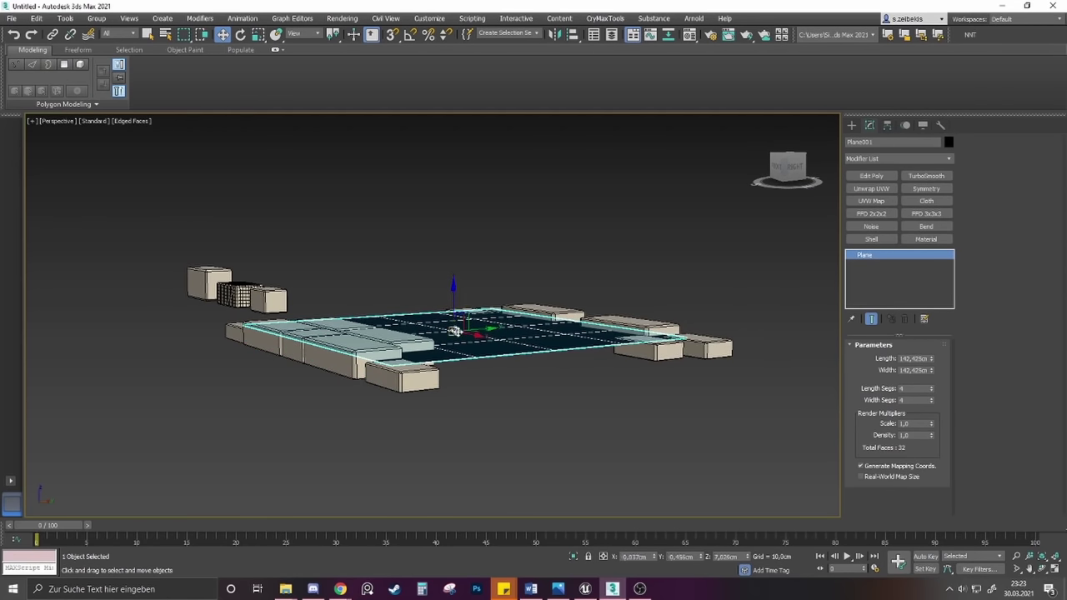
# Raise the small block inside the positive-X, positive-Y corner slightly, and the positive-X, negative-Y corner block to about Z 4.7 cm
pyautogui.keyDown('alt'); pyautogui.moveTo(456, 331); pyautogui.dragTo(463, 337, button='middle'); pyautogui.keyUp('alt')
pyautogui.click(646, 350)
pyautogui.moveTo(650, 318); pyautogui.dragTo(650, 316)
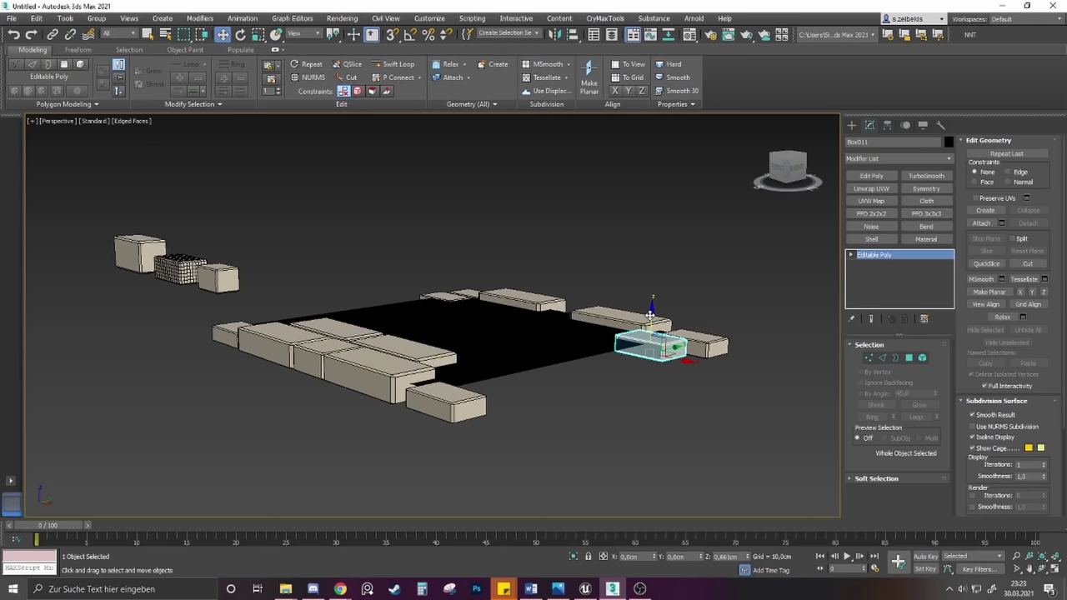
pyautogui.click(452, 391)
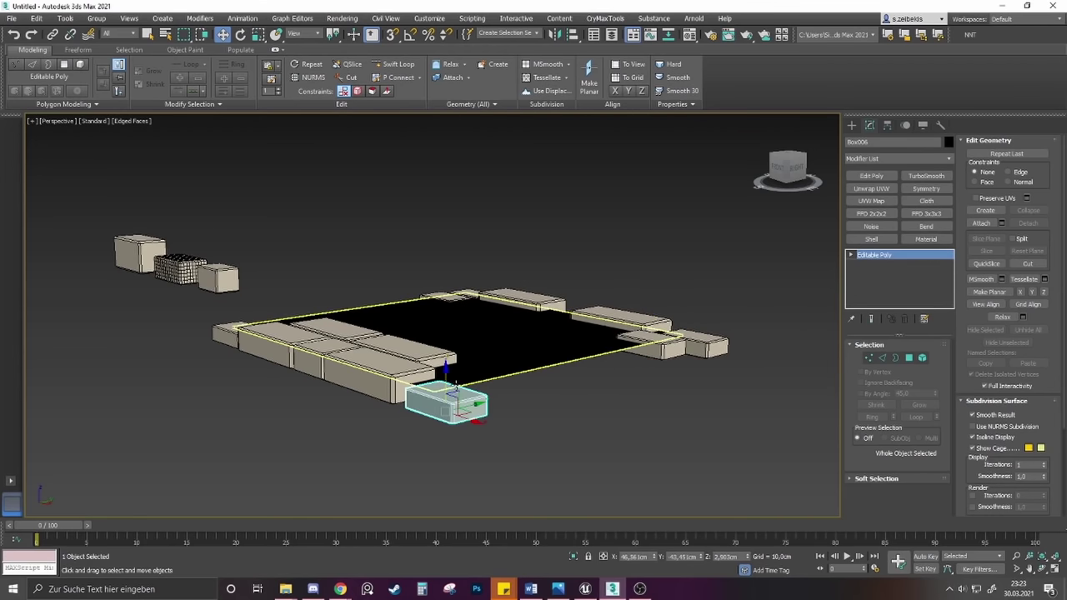
pyautogui.keyDown('alt'); pyautogui.moveTo(452, 392); pyautogui.dragTo(643, 414, button='middle'); pyautogui.keyUp('alt')
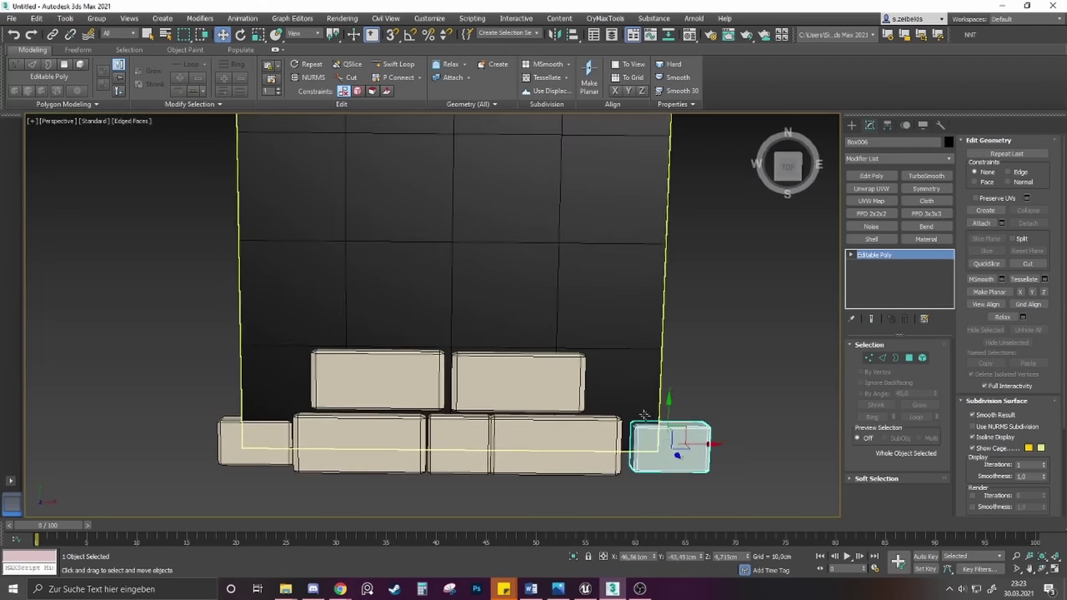
pyautogui.scroll(-5, 542, 314)
pyautogui.scroll(3, 514, 398)
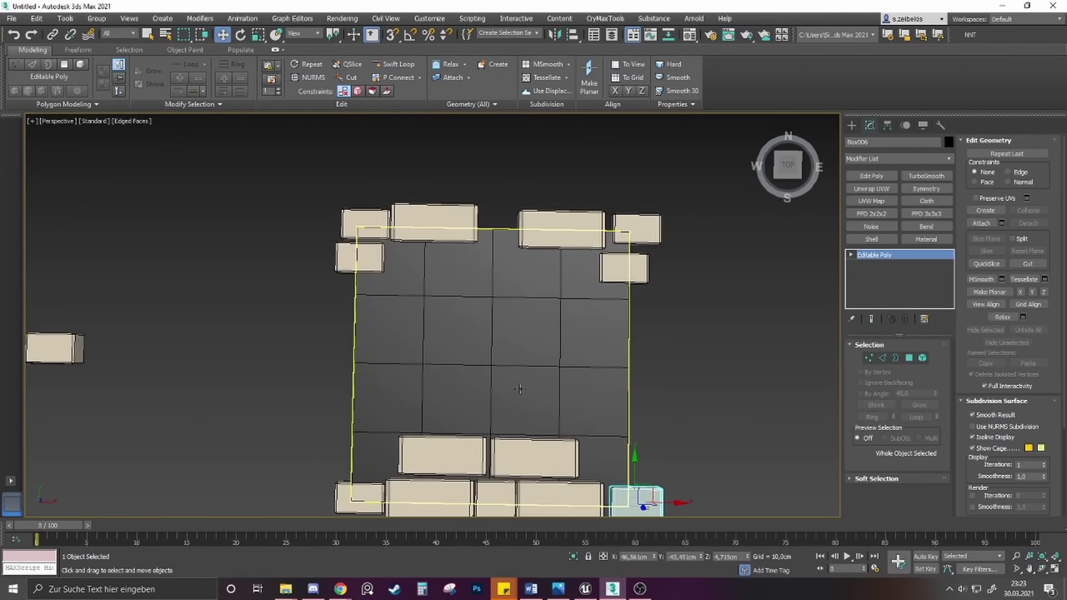
pyautogui.scroll(-2, 512, 353)
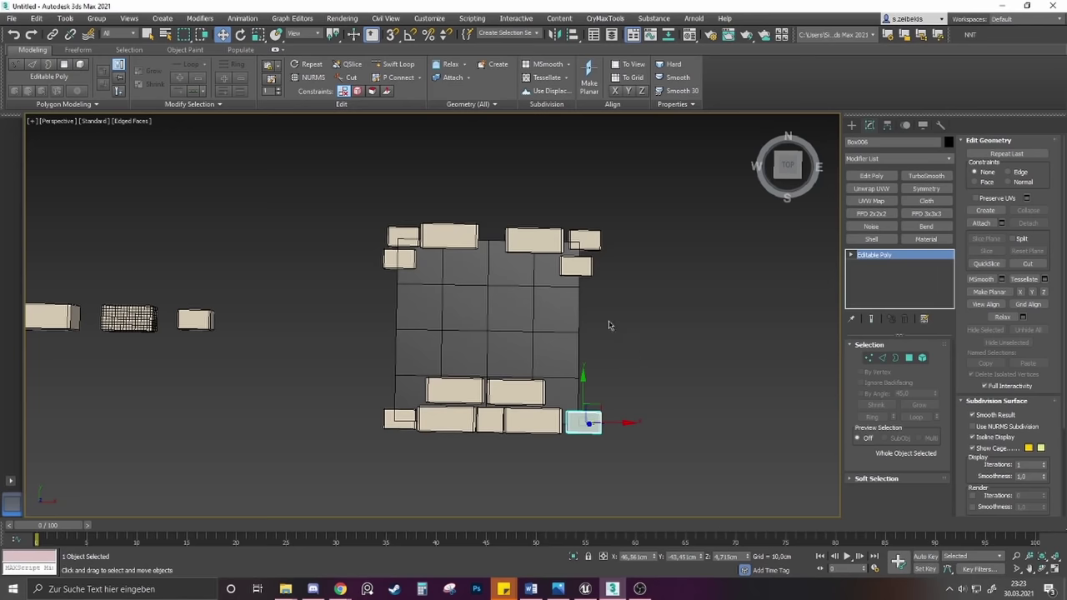
pyautogui.scroll(2, 614, 336)
pyautogui.scroll(-2, 637, 325)
pyautogui.scroll(2, 629, 321)
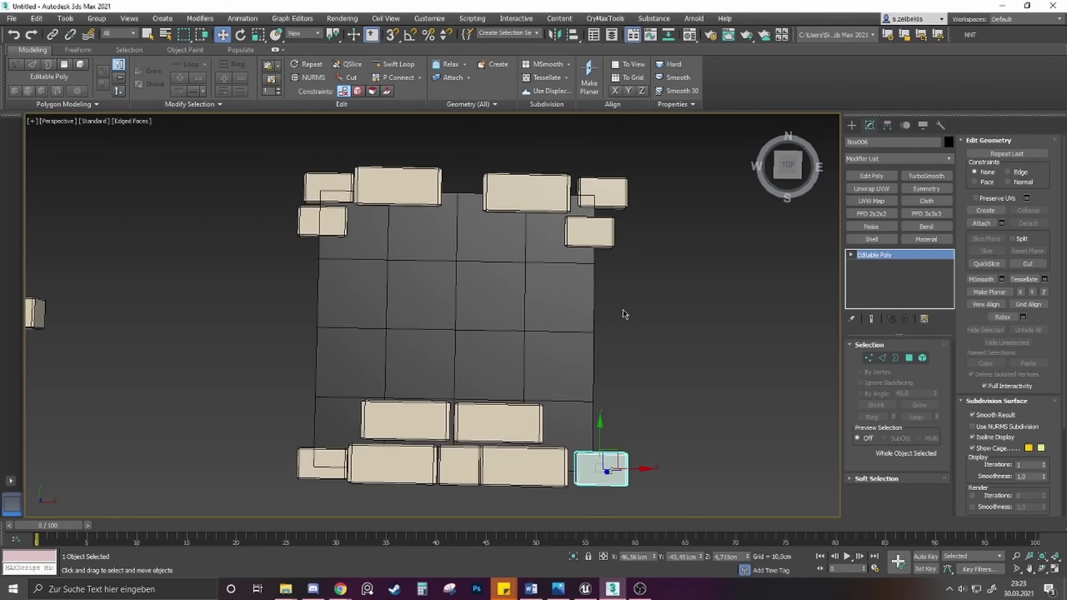
pyautogui.keyDown('alt'); pyautogui.moveTo(636, 361); pyautogui.dragTo(643, 335, button='middle'); pyautogui.keyUp('alt')
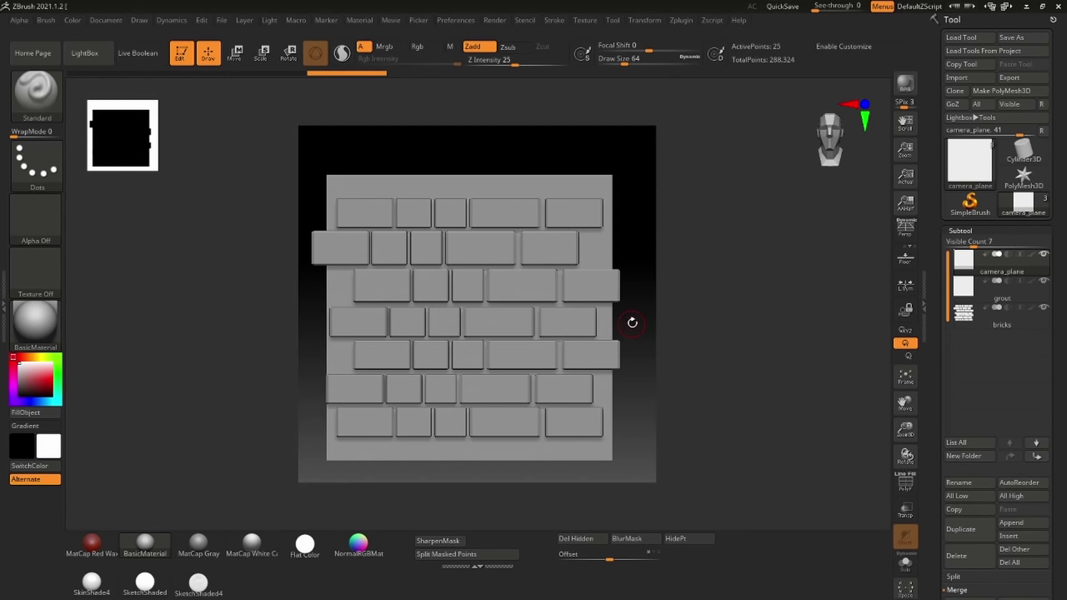
# Switch to the brick wall project in ZBrush and set the Standard brush's WrapMode to 1 for the bricks subtool
pyautogui.moveTo(631, 323); pyautogui.dragTo(497, 319)
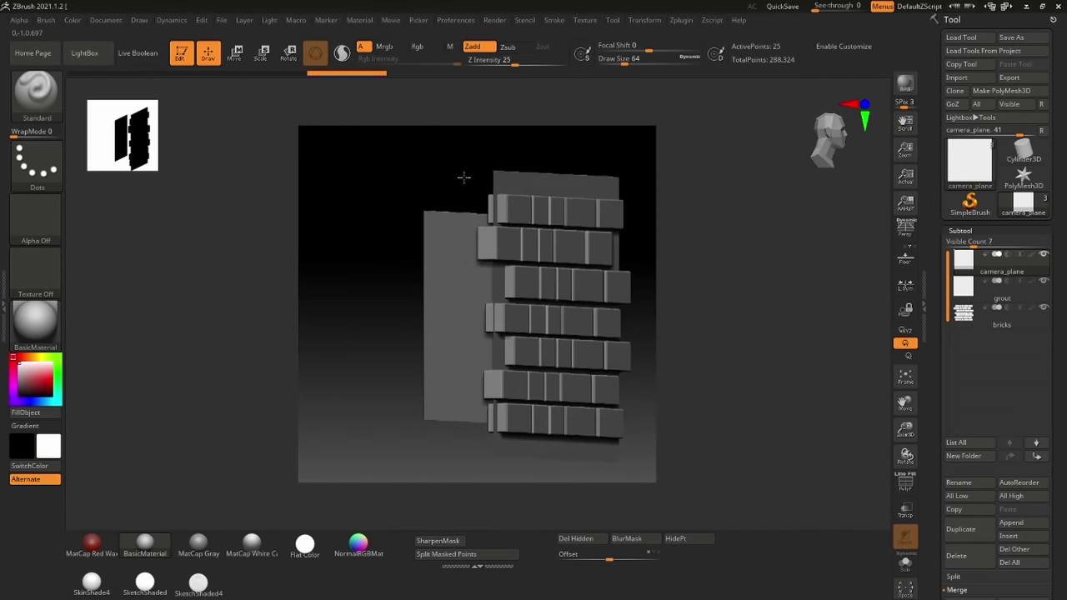
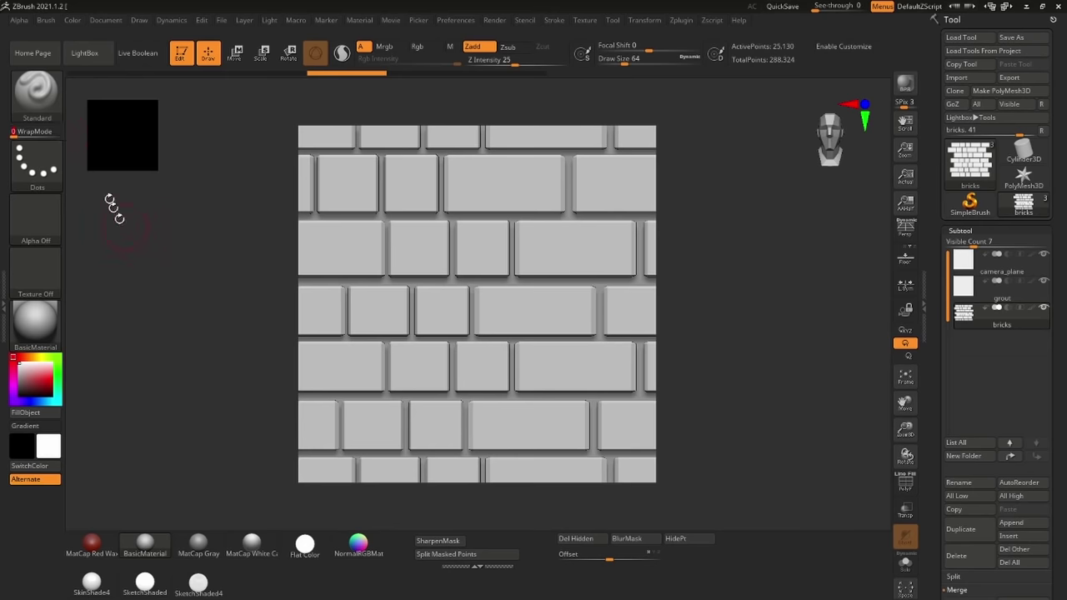
pyautogui.click(46, 21)
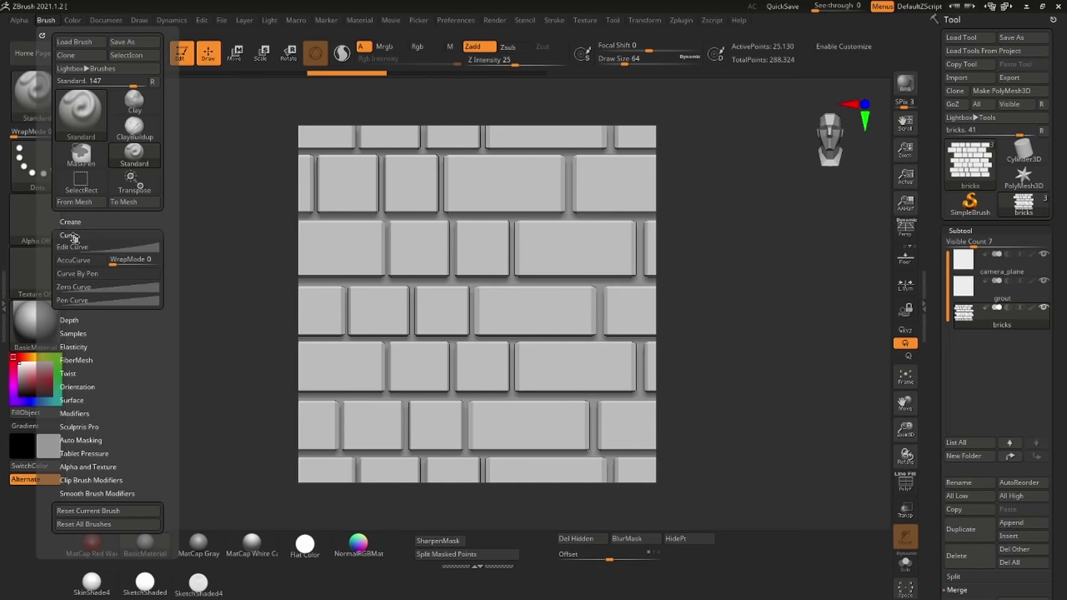
pyautogui.click(121, 261)
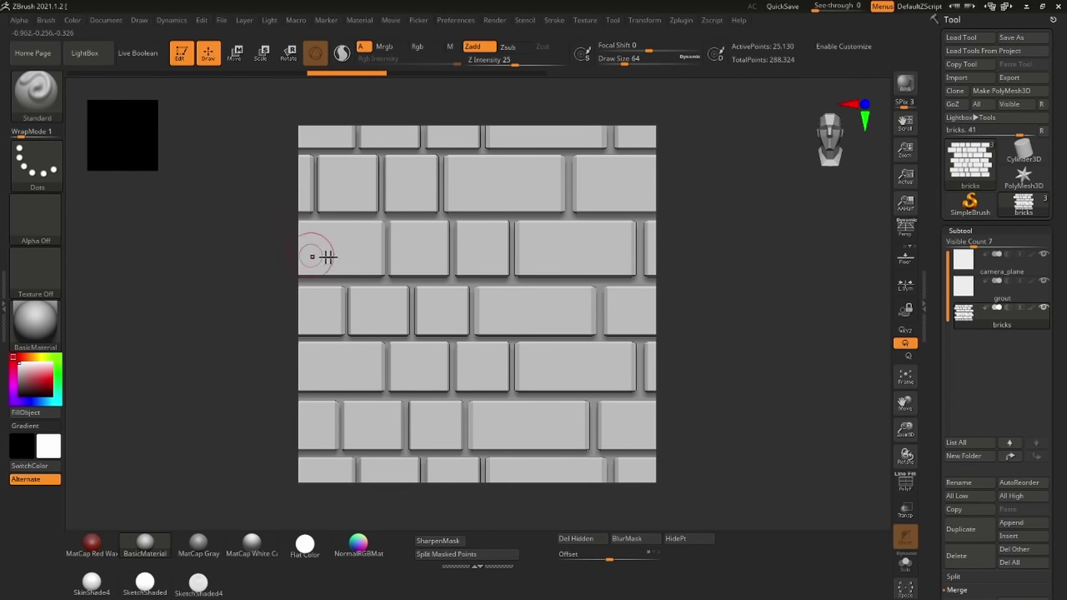
# Sculpt a raised Standard-brush stroke across the tile's outer edge on the third-row brick, and set TrimDynamic's WrapMode to 1
pyautogui.moveTo(343, 245); pyautogui.dragTo(271, 242)
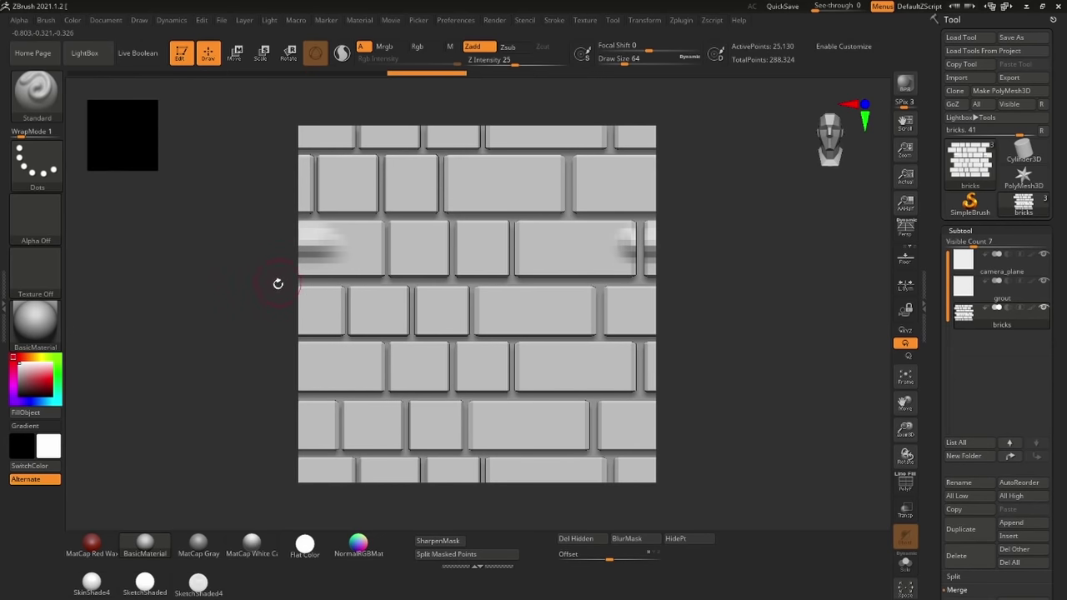
pyautogui.press('b')
pyautogui.press('t')
pyautogui.press('d')
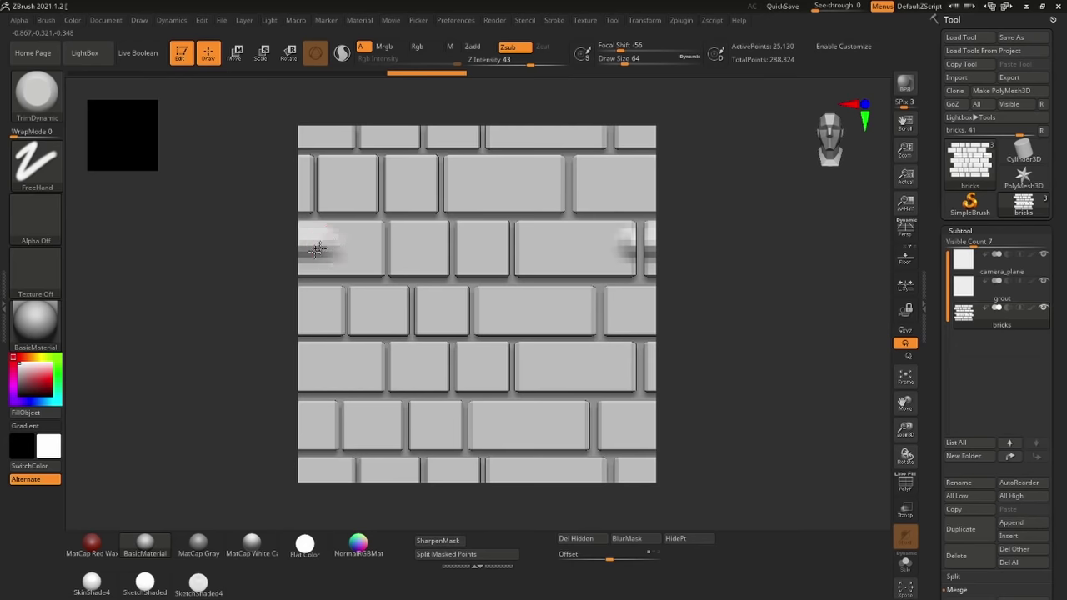
pyautogui.moveTo(323, 251); pyautogui.dragTo(331, 268)
pyautogui.hotkey('ctrl', 'z')
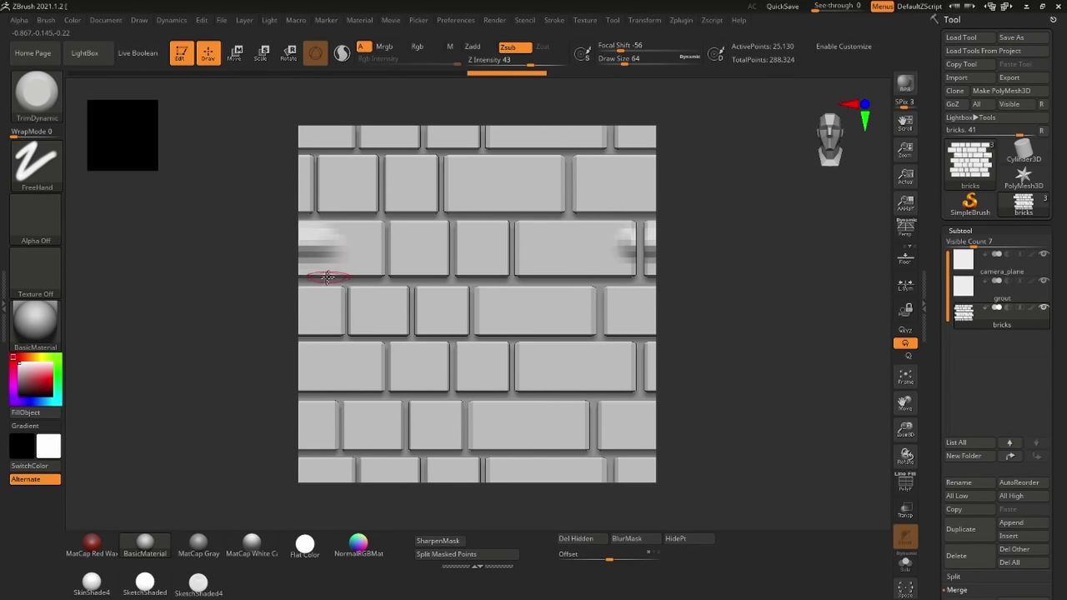
pyautogui.click(12, 133)
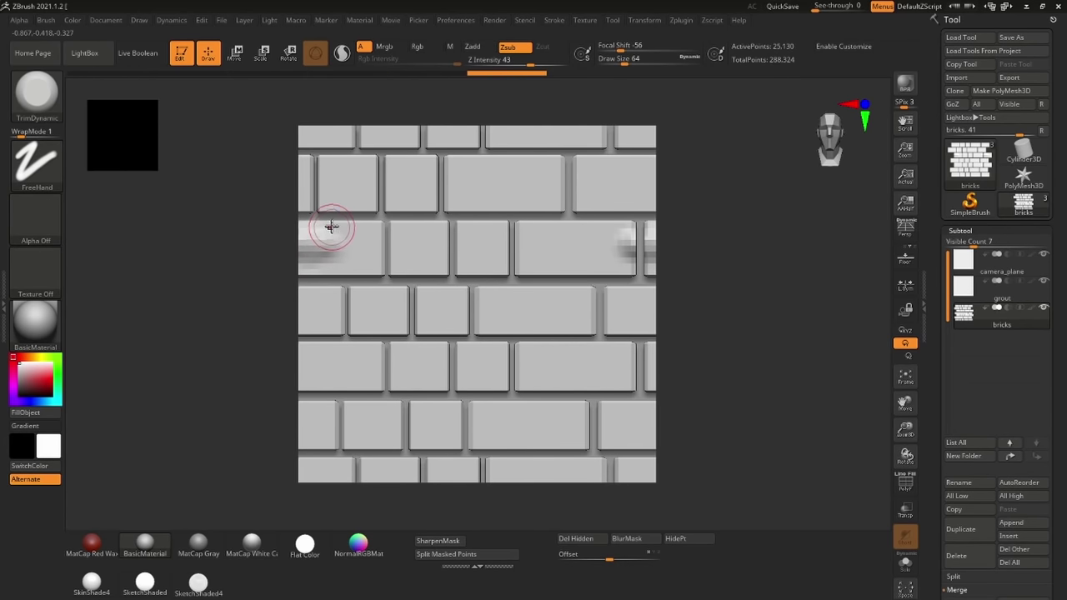
# Set the Smooth brush's WrapMode to 1 and try smoothing the raised stroke on the edge brick
pyautogui.press('shift')
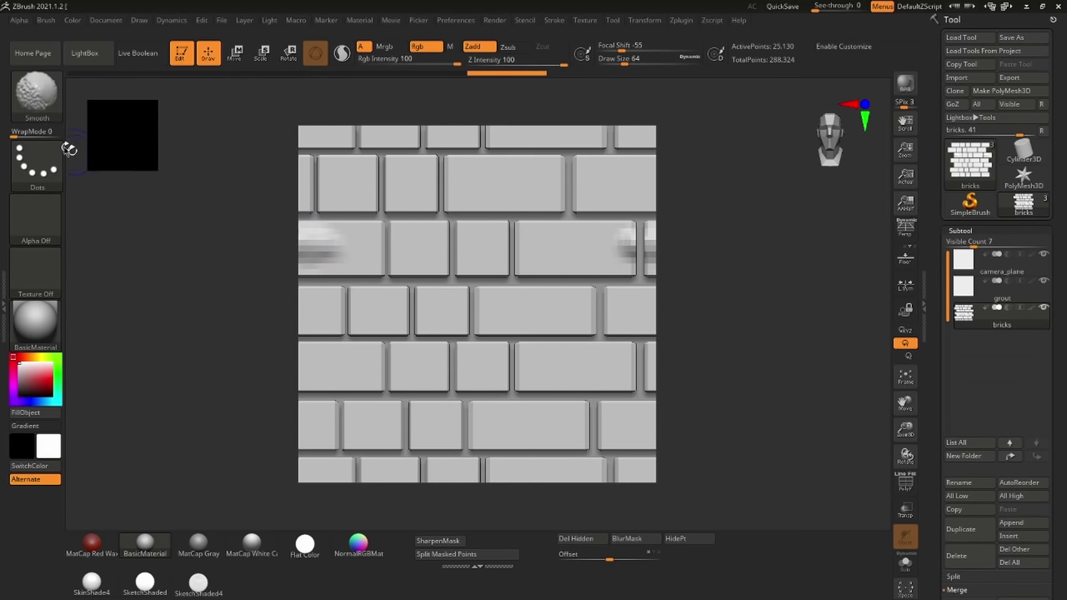
pyautogui.moveTo(16, 136); pyautogui.dragTo(24, 135)
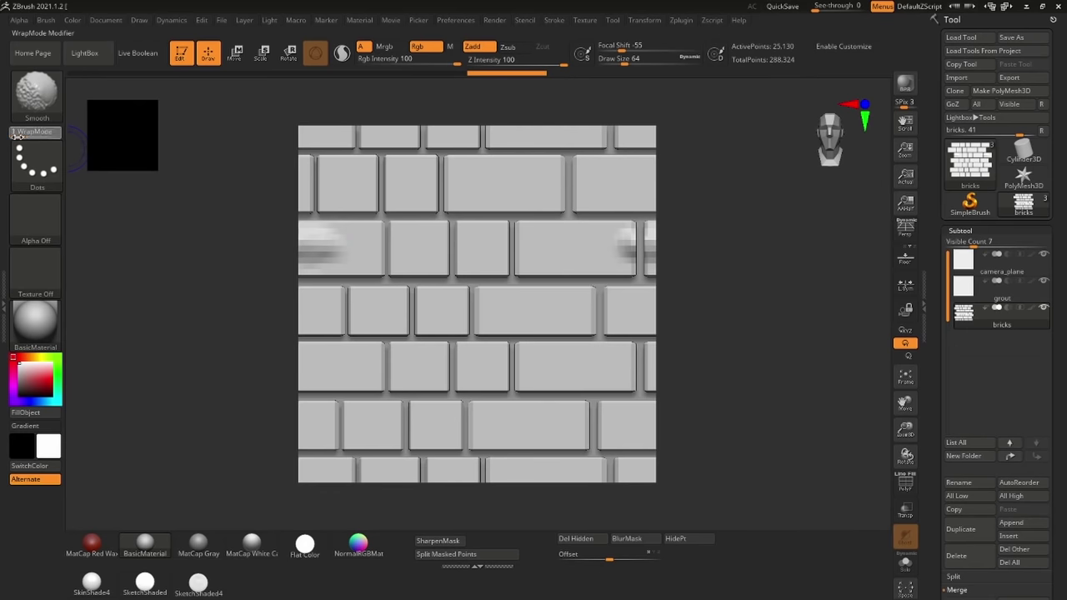
pyautogui.keyDown('shift'); pyautogui.moveTo(334, 239); pyautogui.dragTo(328, 250); pyautogui.keyUp('shift')
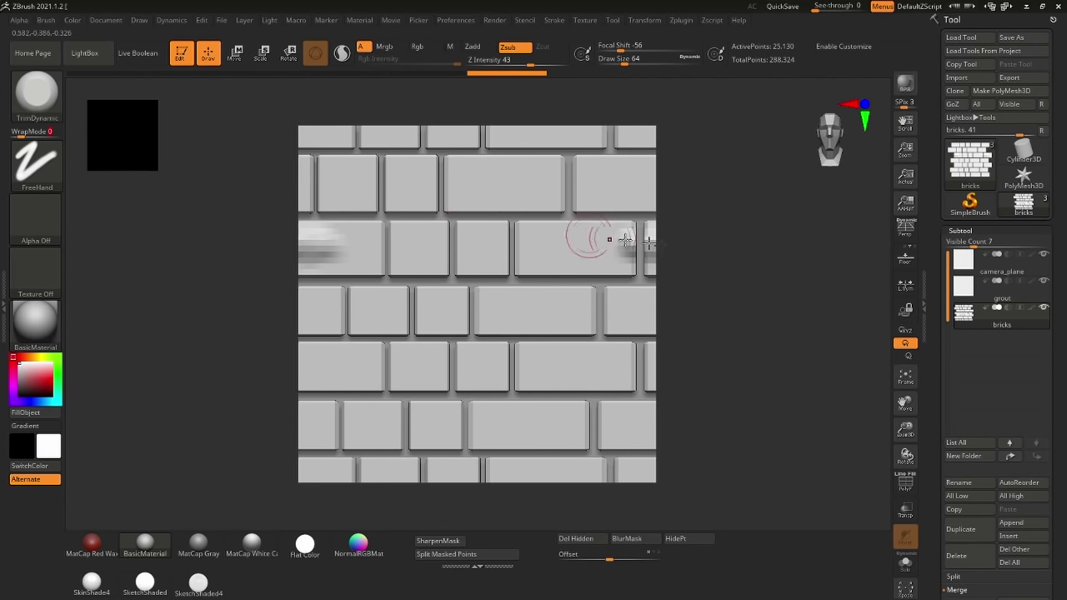
# Make the grout subtool active and choose the Standard brush for it
pyautogui.moveTo(965, 292)
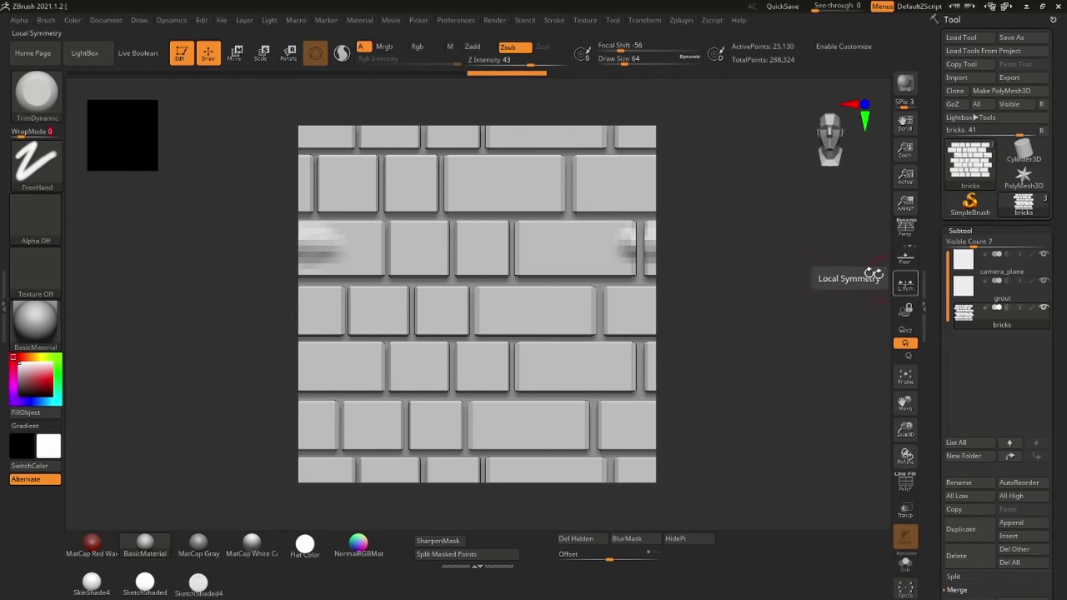
pyautogui.moveTo(695, 209); pyautogui.dragTo(631, 185)
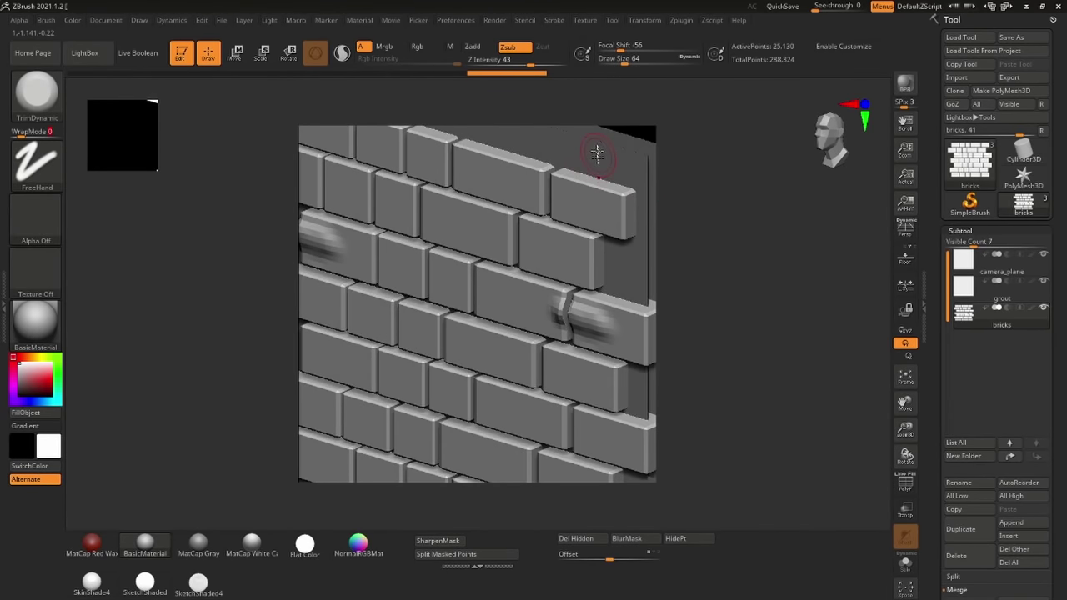
pyautogui.moveTo(598, 153); pyautogui.dragTo(842, 192)
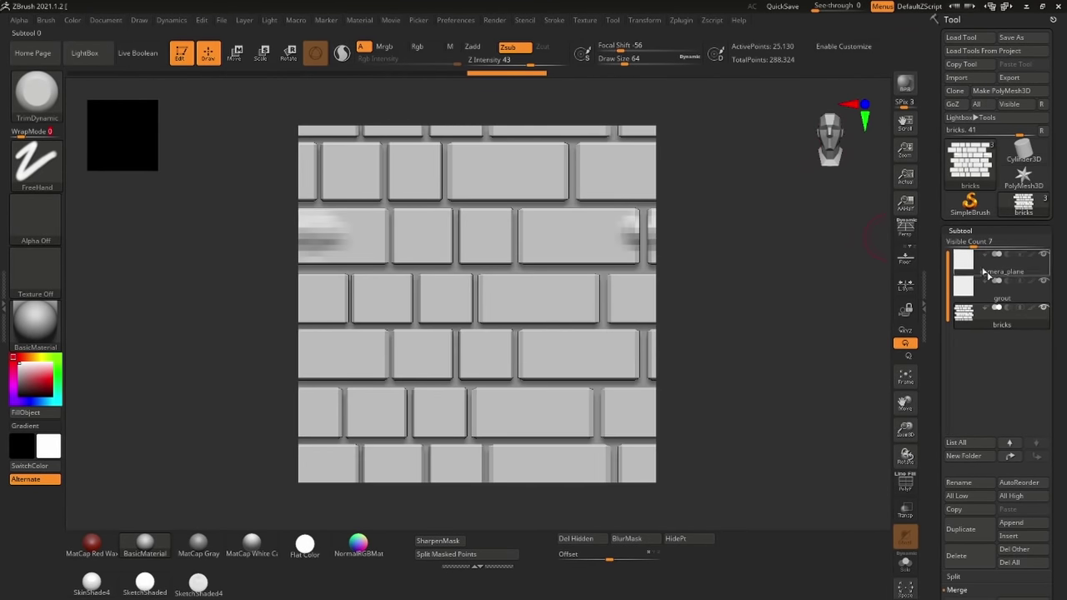
pyautogui.click(967, 290)
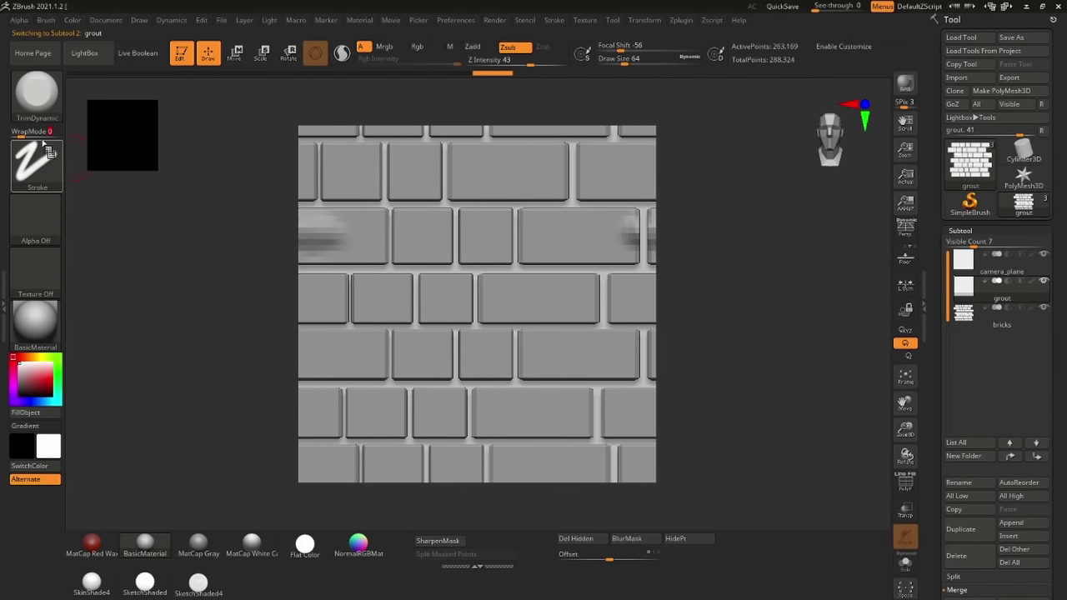
pyautogui.press('b')
pyautogui.press('s')
pyautogui.press('t')
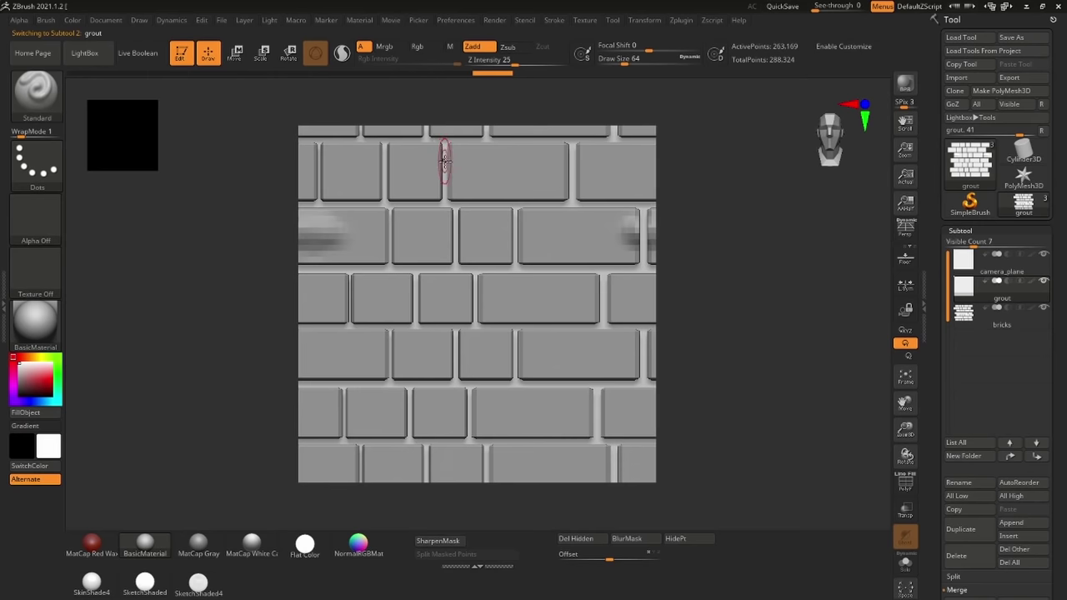
# Set the draw size to 124, build up grout over the brick edges in several spots, and carve part of it back
pyautogui.press('s')
pyautogui.moveTo(445, 162)
pyautogui.mouseDown()
pyautogui.moveTo(455, 162)
pyautogui.moveTo(441, 209)
pyautogui.moveTo(447, 178)
pyautogui.moveTo(455, 227)
pyautogui.moveTo(445, 281)
pyautogui.moveTo(400, 272)
pyautogui.moveTo(371, 237)
pyautogui.moveTo(392, 197)
pyautogui.moveTo(395, 258)
pyautogui.moveTo(378, 272)
pyautogui.moveTo(389, 255)
pyautogui.mouseUp()
pyautogui.moveTo(434, 305)
pyautogui.mouseDown()
pyautogui.moveTo(390, 262)
pyautogui.moveTo(412, 281)
pyautogui.mouseUp()
pyautogui.moveTo(507, 265)
pyautogui.mouseDown()
pyautogui.moveTo(500, 285)
pyautogui.moveTo(470, 289)
pyautogui.mouseUp()
pyautogui.moveTo(456, 351)
pyautogui.mouseDown()
pyautogui.moveTo(457, 446)
pyautogui.moveTo(434, 438)
pyautogui.mouseUp()
pyautogui.moveTo(474, 392)
pyautogui.mouseDown()
pyautogui.moveTo(476, 433)
pyautogui.moveTo(472, 444)
pyautogui.moveTo(455, 438)
pyautogui.moveTo(469, 388)
pyautogui.moveTo(471, 432)
pyautogui.mouseUp()
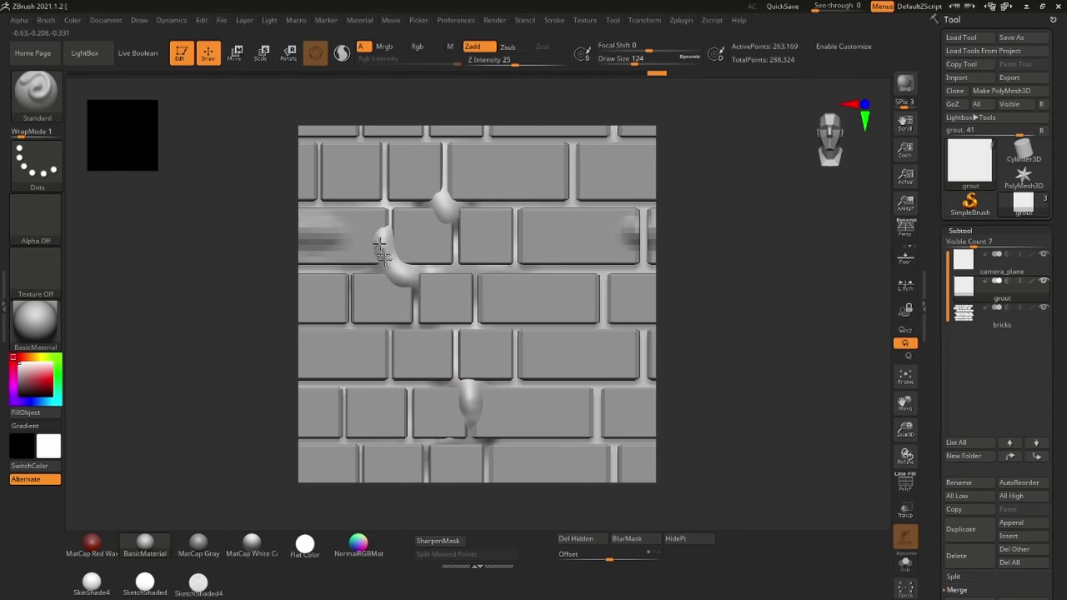
pyautogui.moveTo(382, 240)
pyautogui.keyDown('alt'); pyautogui.mouseDown()
pyautogui.moveTo(417, 314)
pyautogui.moveTo(446, 272)
pyautogui.mouseUp(); pyautogui.keyUp('alt')
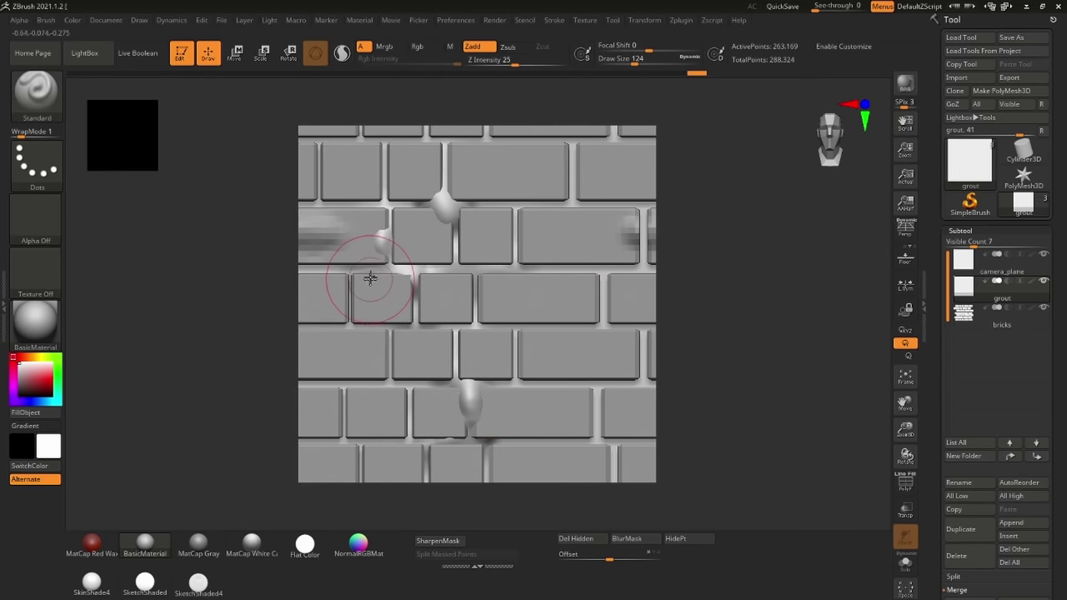
# Apply the Flat Color material, grab the document as a texture, and open its image export without saving
pyautogui.click(305, 549)
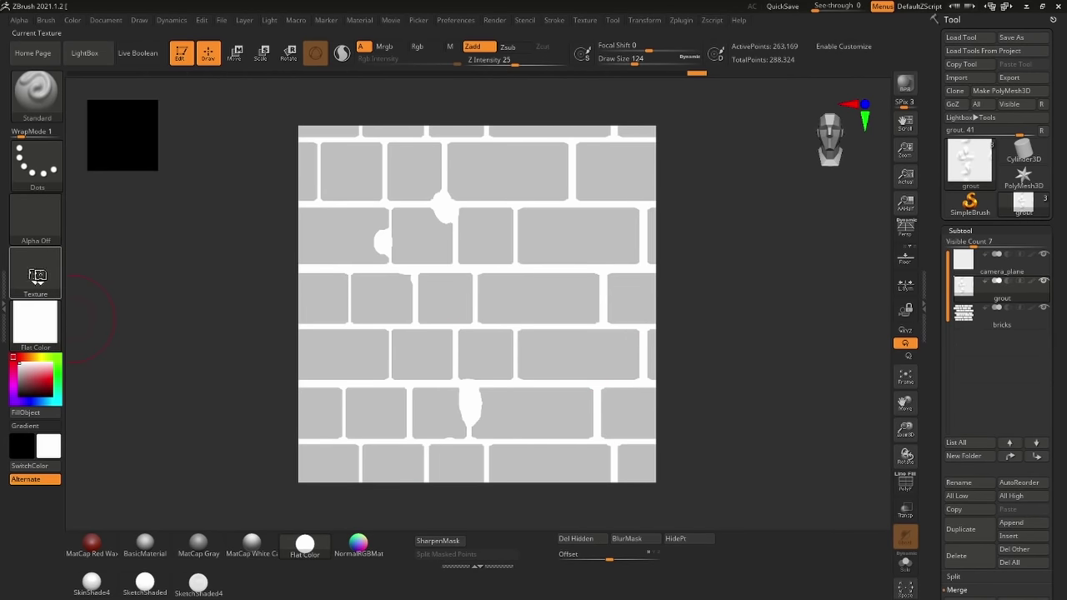
pyautogui.click(36, 268)
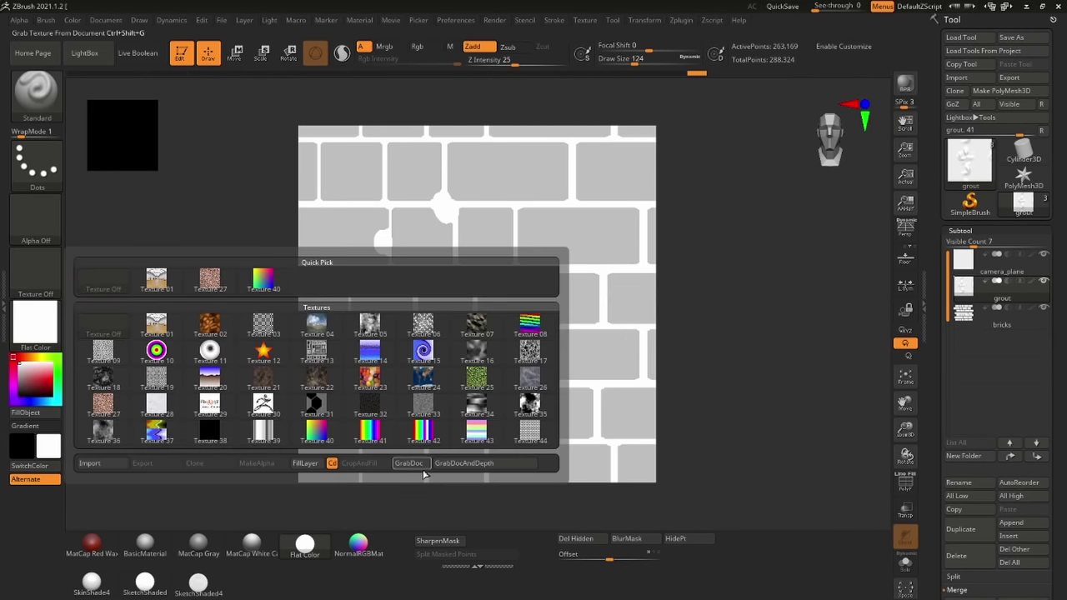
pyautogui.click(409, 463)
pyautogui.click(37, 288)
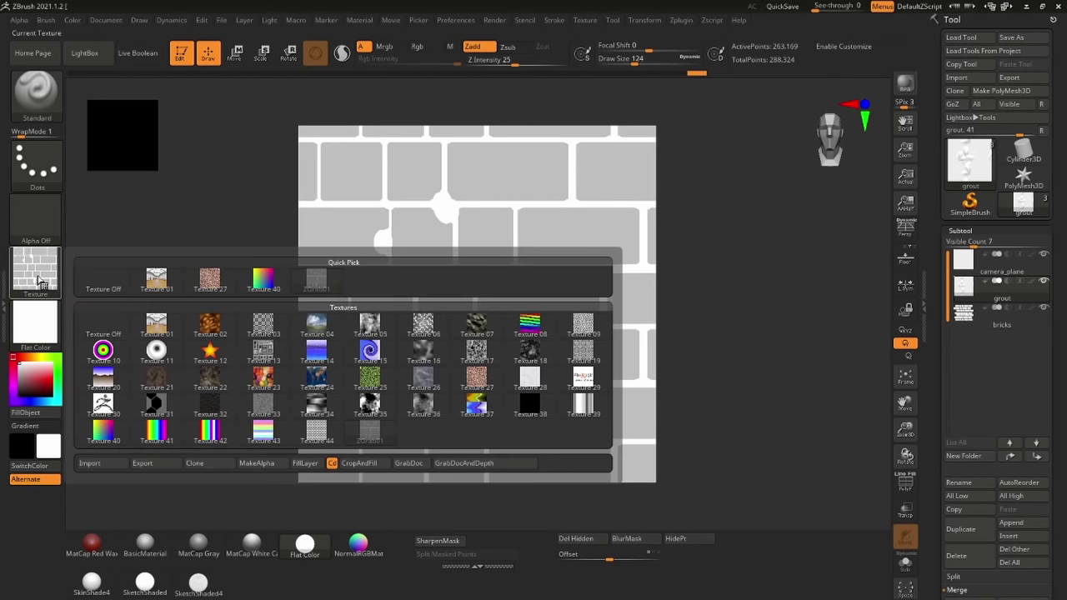
pyautogui.click(163, 468)
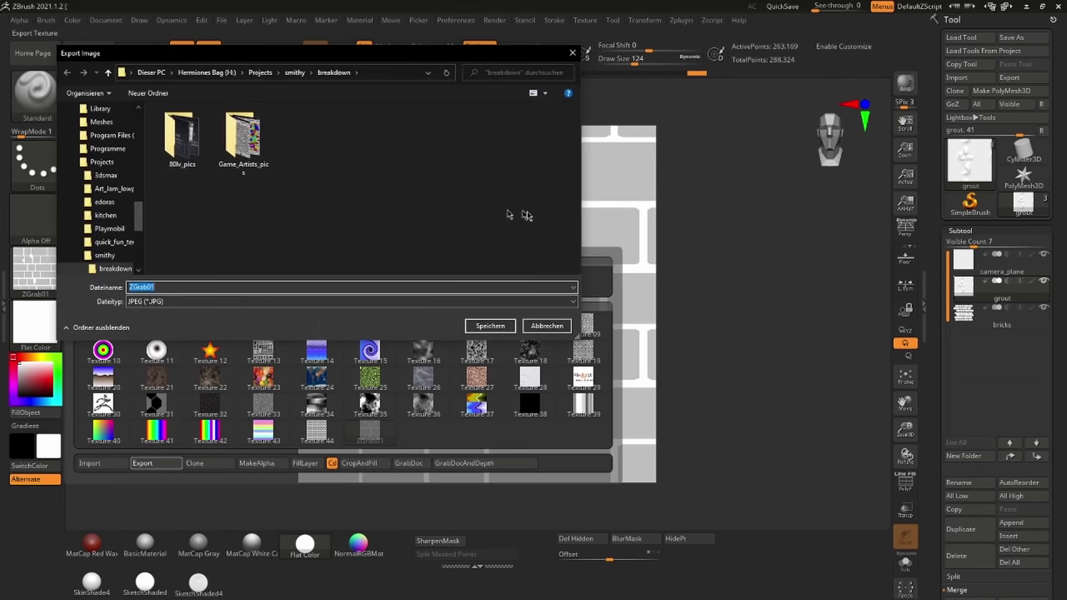
pyautogui.click(546, 326)
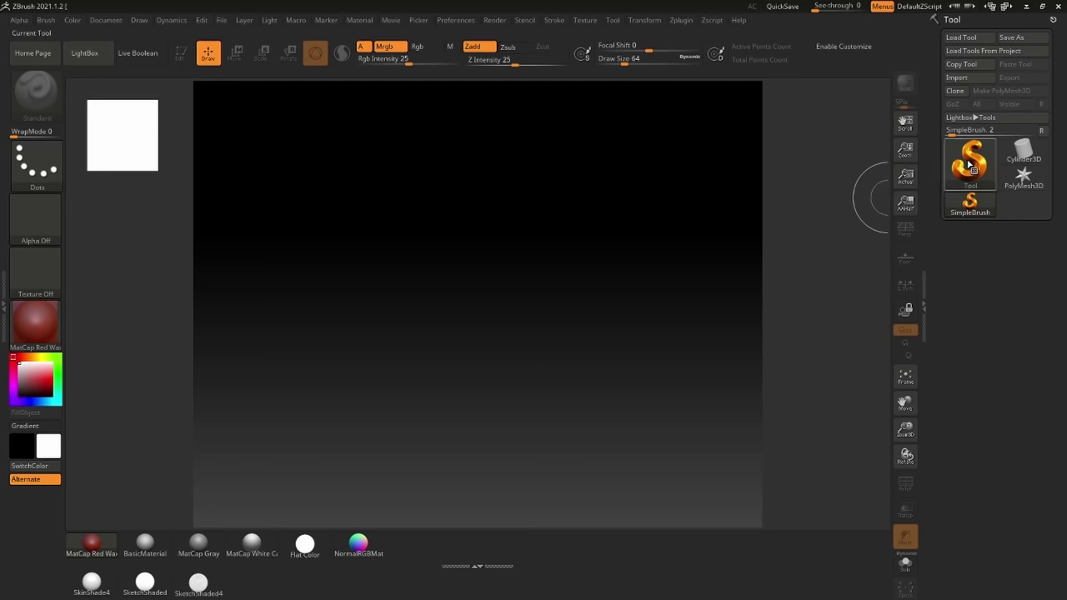
# Draw a Sphere3D in the empty document and convert it to an editable PolyMesh3D
pyautogui.click(970, 162)
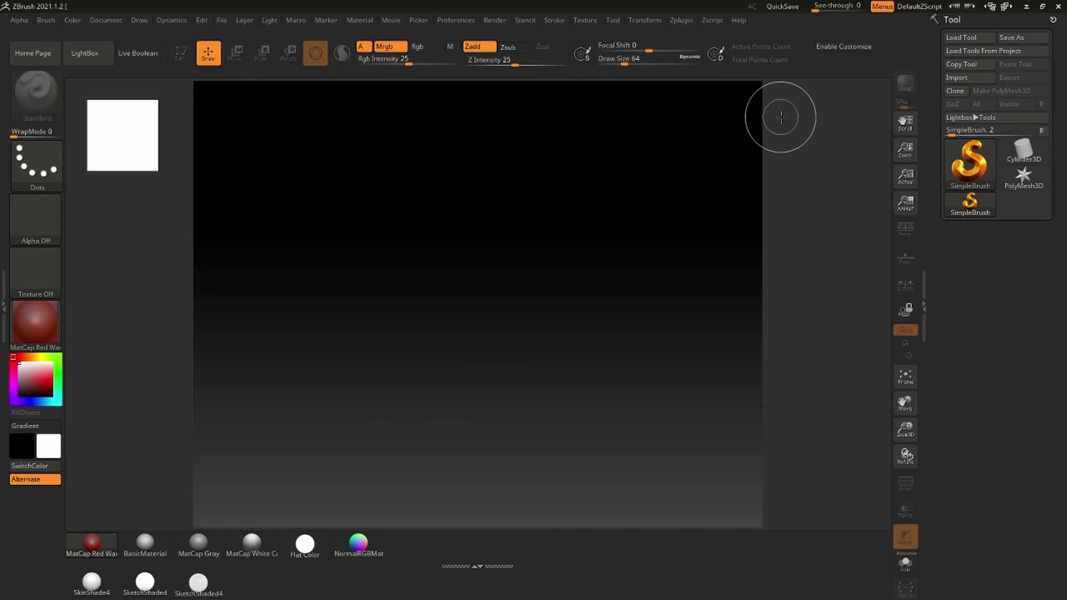
pyautogui.click(971, 167)
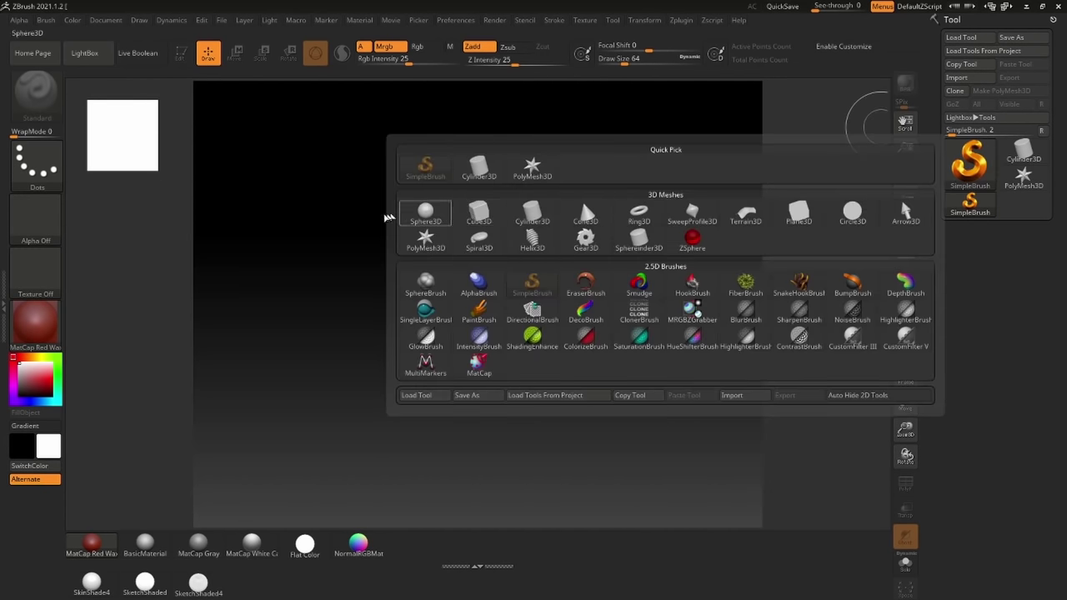
pyautogui.click(974, 166)
pyautogui.click(421, 210)
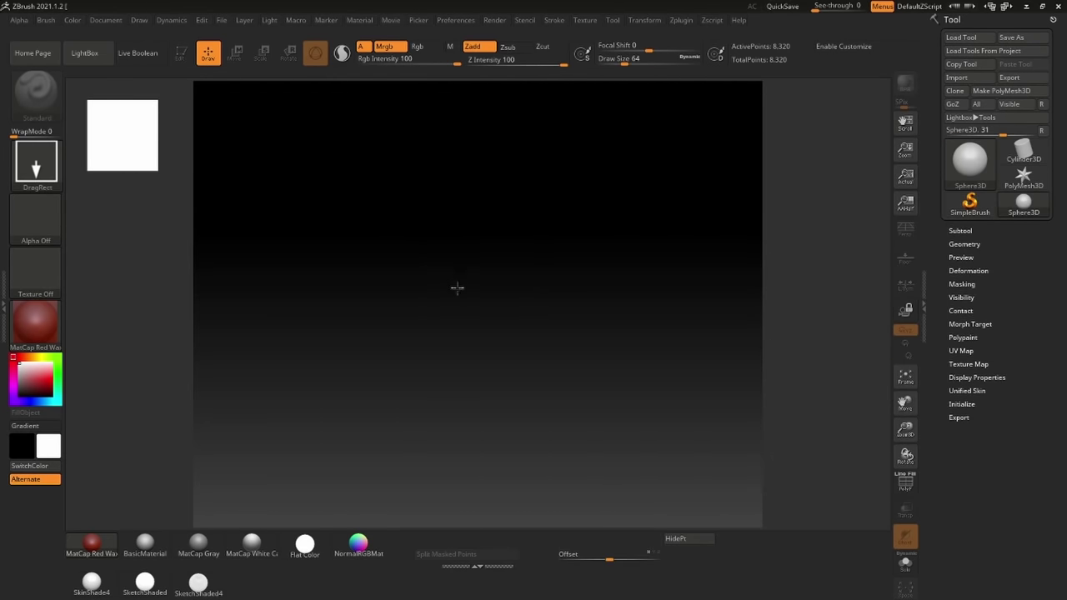
pyautogui.moveTo(456, 280); pyautogui.dragTo(461, 359)
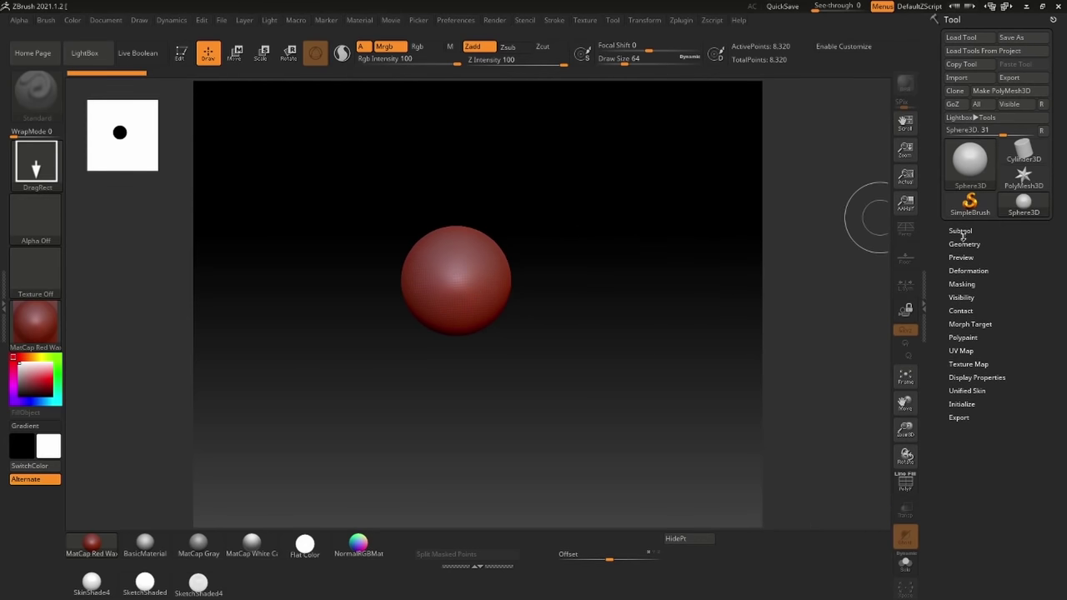
pyautogui.click(182, 54)
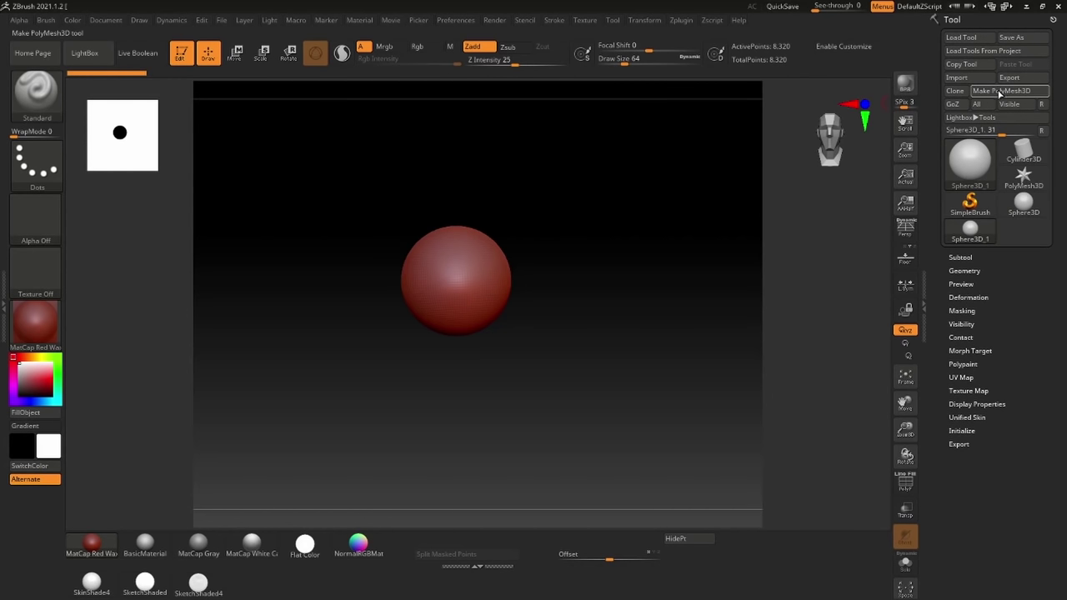
pyautogui.click(999, 91)
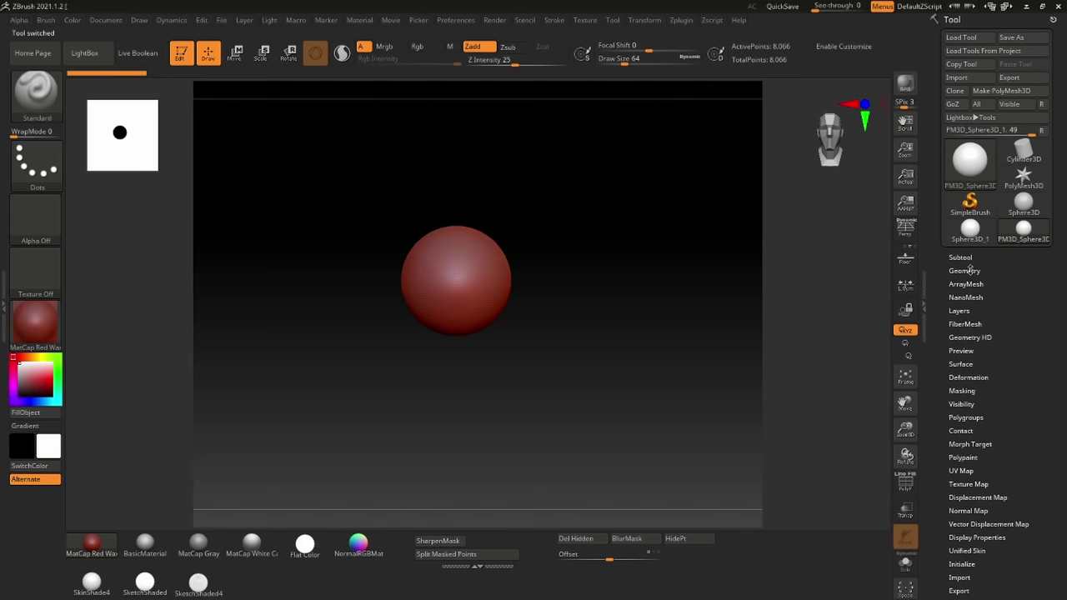
# Convert the sphere to a DynaMesh with a resolution of 88
pyautogui.click(967, 270)
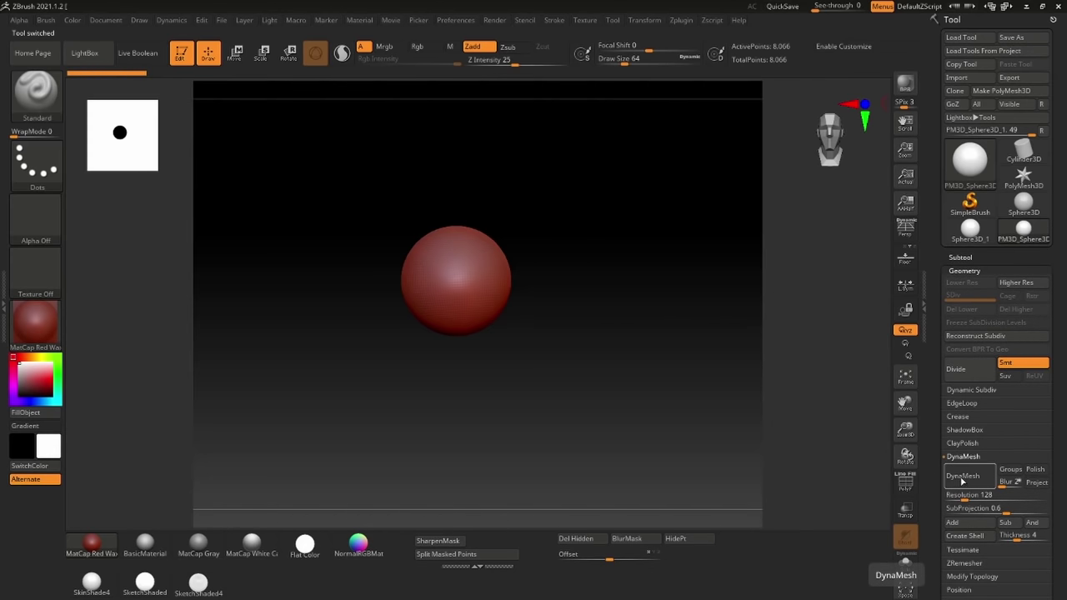
pyautogui.click(963, 477)
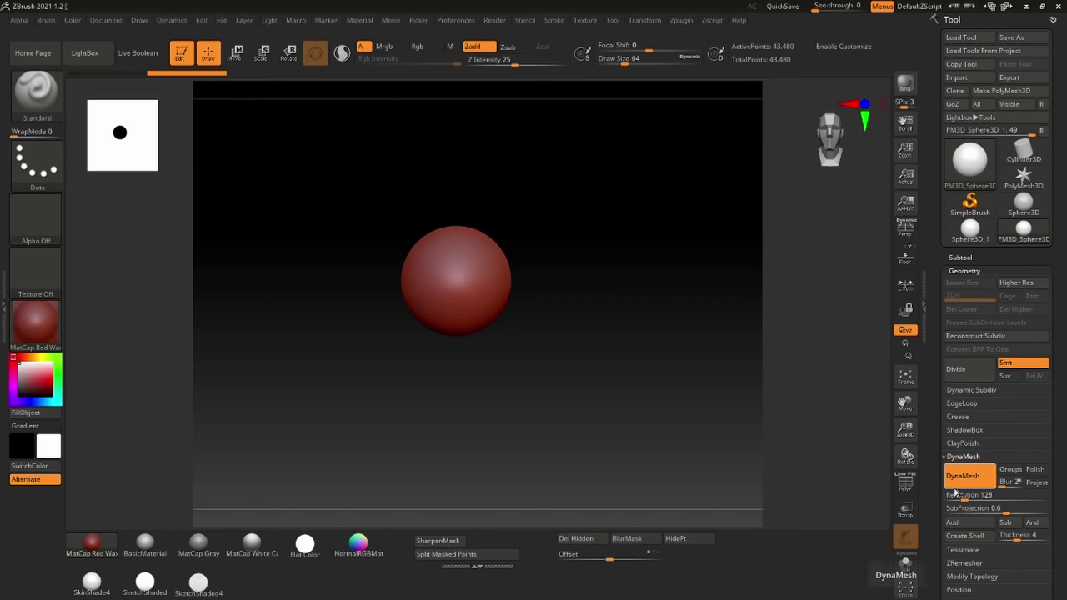
pyautogui.hotkey('ctrl', 'z')
pyautogui.moveTo(961, 496); pyautogui.dragTo(961, 496)
pyautogui.click(964, 479)
pyautogui.hotkey('ctrl', 'z')
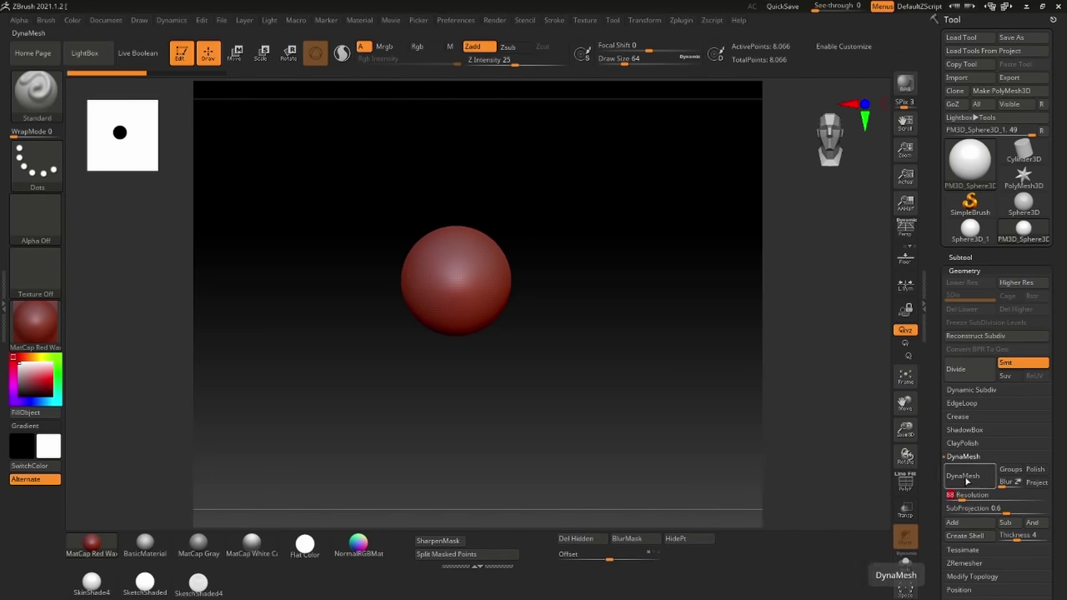
pyautogui.click(965, 476)
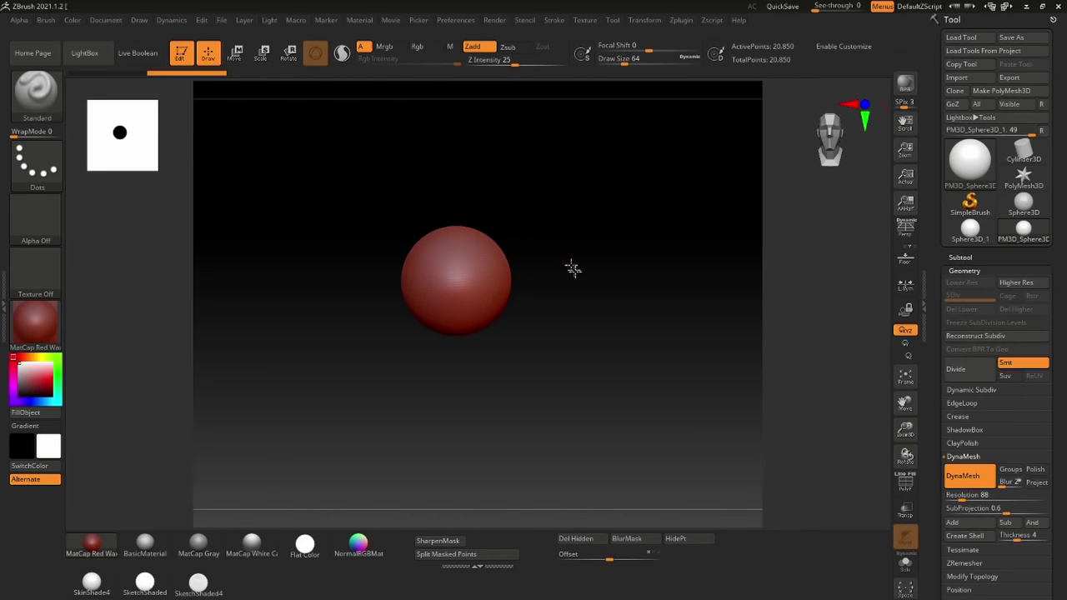
# Try BasicMaterial, MatCap Red Wax, MatCap Gray and MatCap White Cavity on the sphere, ending with SkinShade4
pyautogui.keyDown('ctrl'); pyautogui.moveTo(569, 284); pyautogui.dragTo(572, 312, button='right'); pyautogui.keyUp('ctrl')
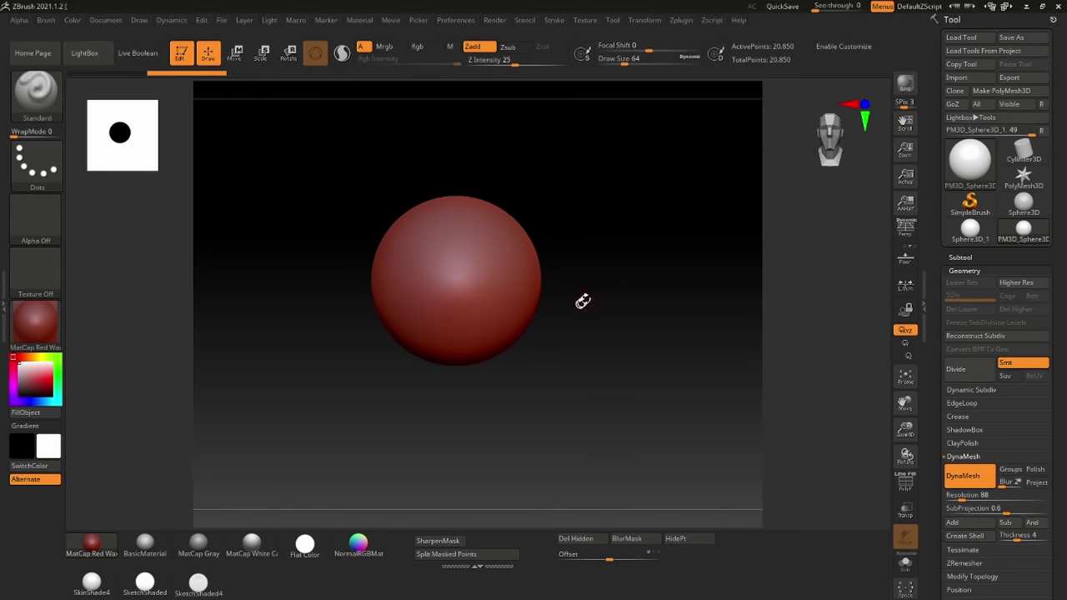
pyautogui.click(145, 543)
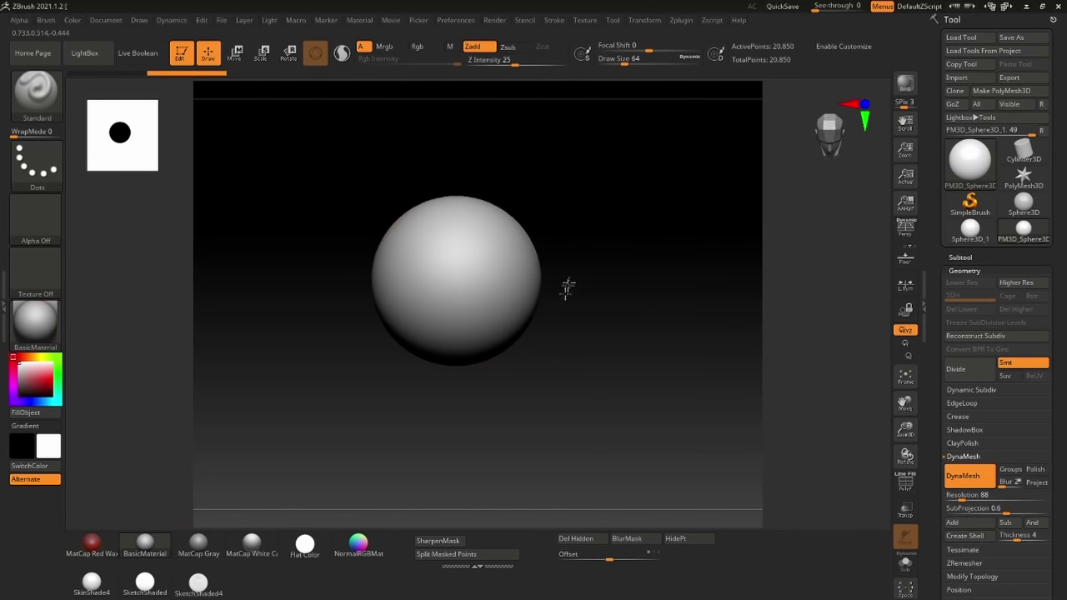
pyautogui.moveTo(567, 286); pyautogui.dragTo(661, 194)
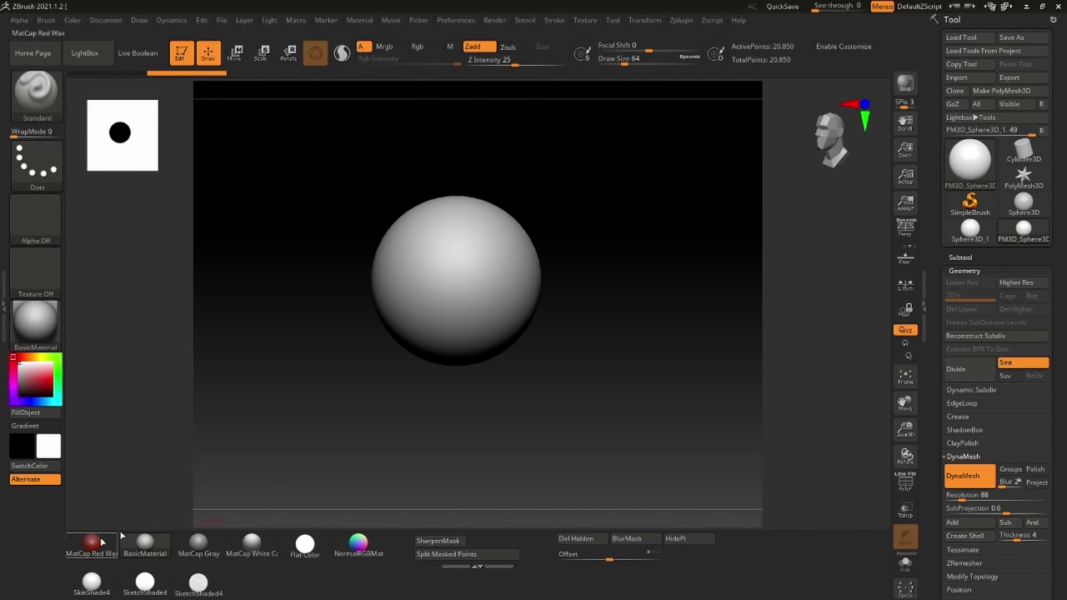
pyautogui.click(104, 546)
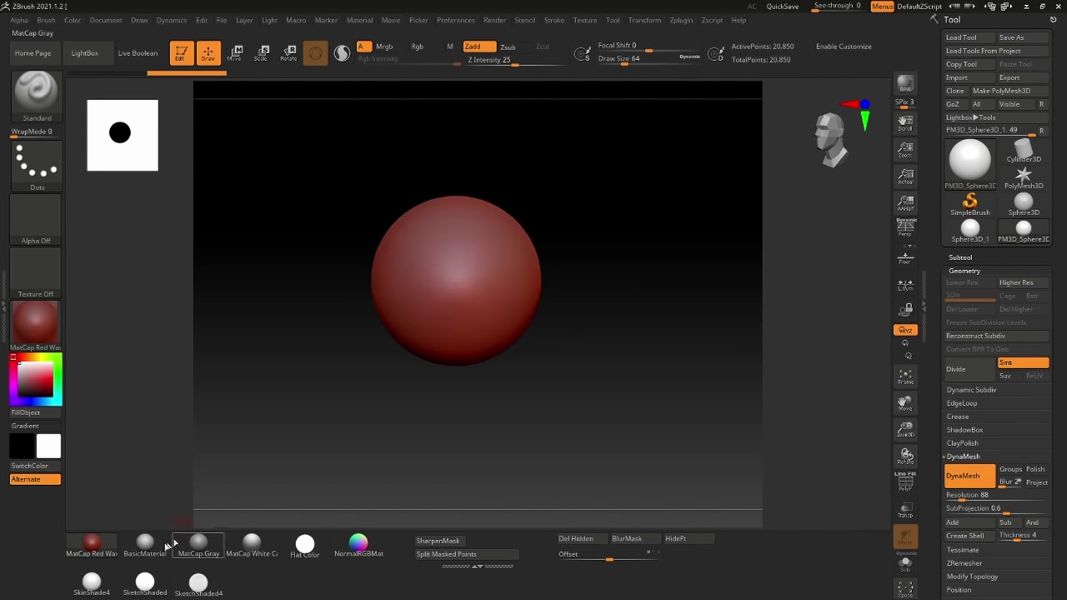
pyautogui.click(145, 543)
pyautogui.click(199, 544)
pyautogui.click(252, 543)
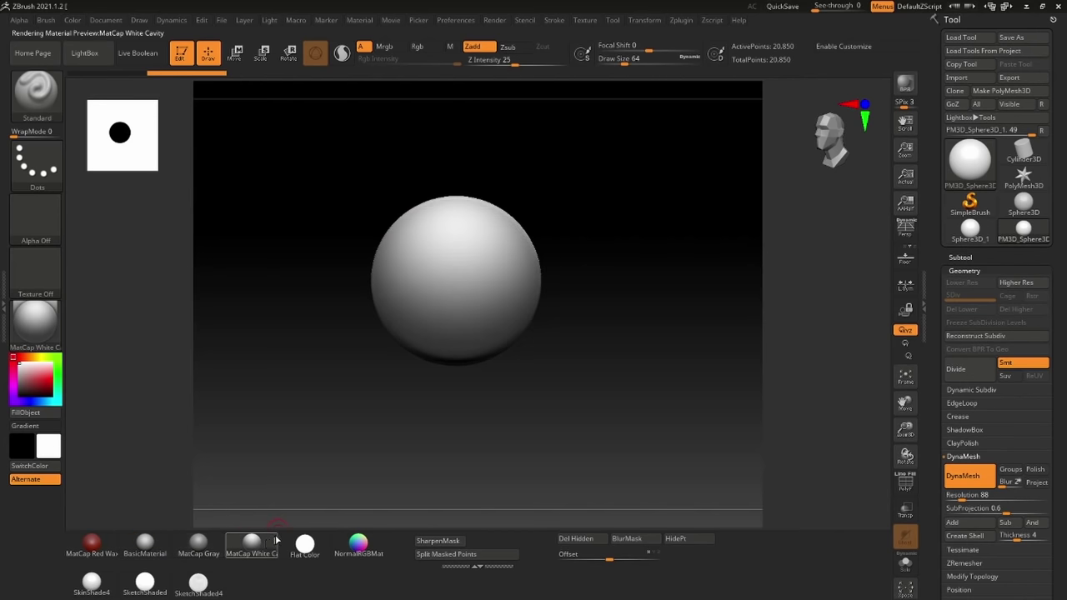
pyautogui.click(92, 584)
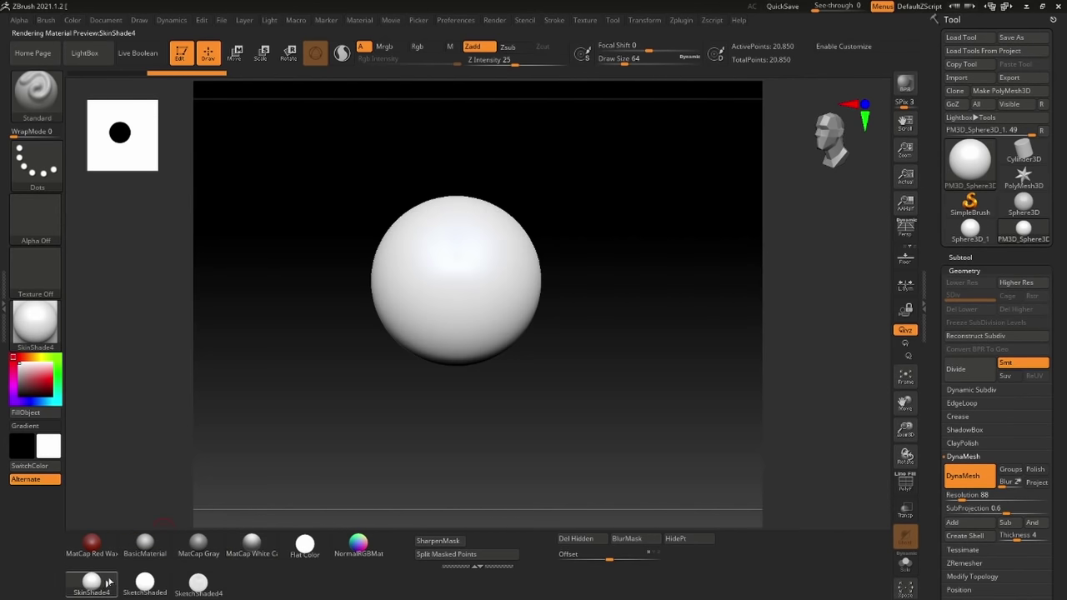
# Apply BasicMaterial to the sphere and choose the Move brush with a draw size of 542
pyautogui.click(145, 543)
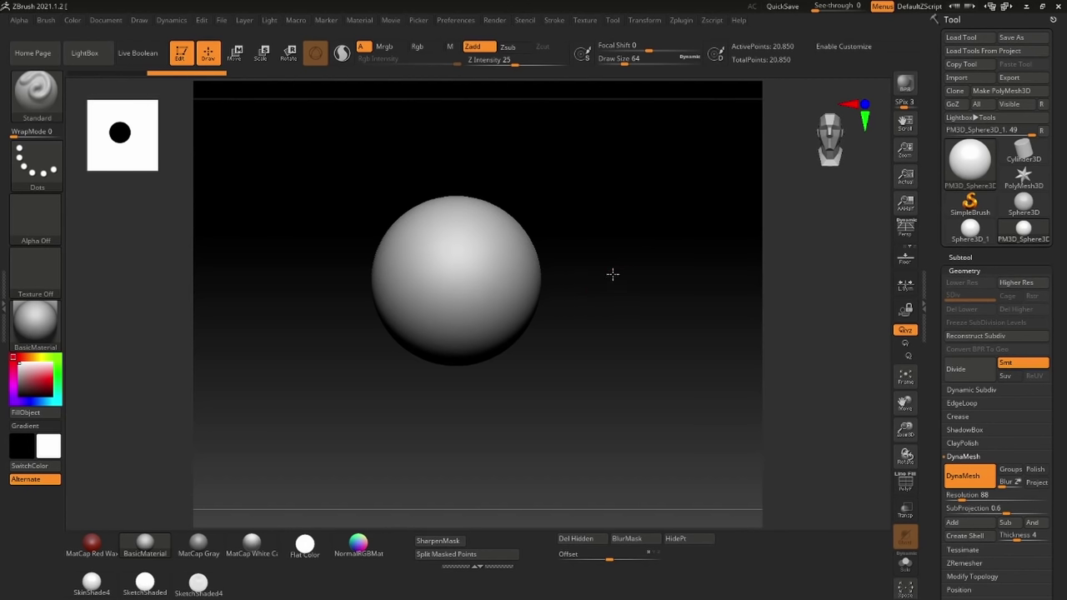
pyautogui.press('b')
pyautogui.press('m')
pyautogui.press('v')
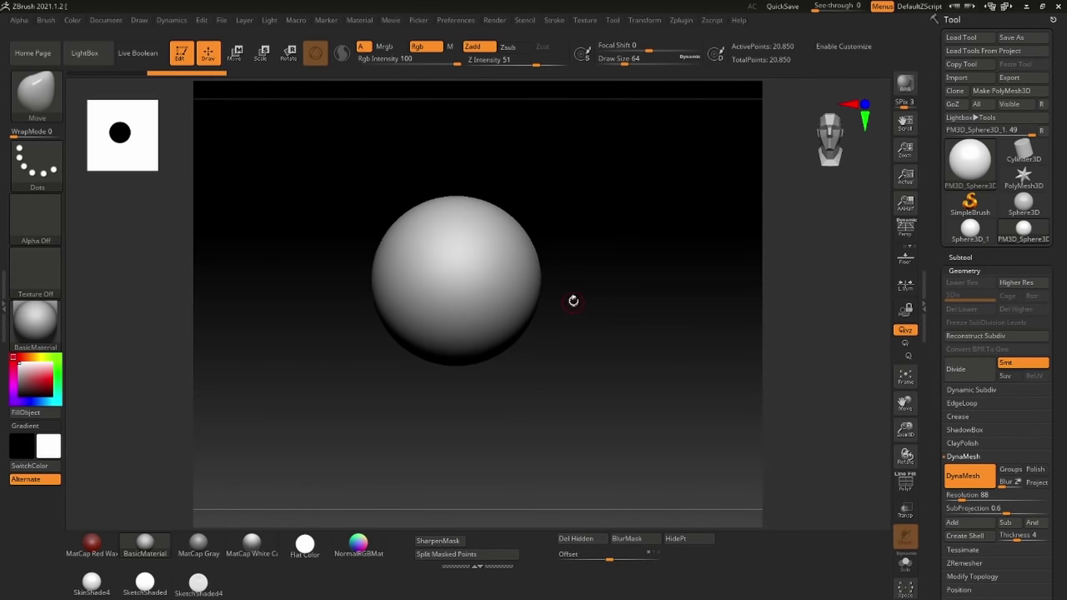
pyautogui.press('s')
pyautogui.moveTo(585, 288)
pyautogui.mouseDown()
pyautogui.moveTo(646, 289)
pyautogui.moveTo(610, 300)
pyautogui.moveTo(623, 278)
pyautogui.mouseUp()
pyautogui.press('s')
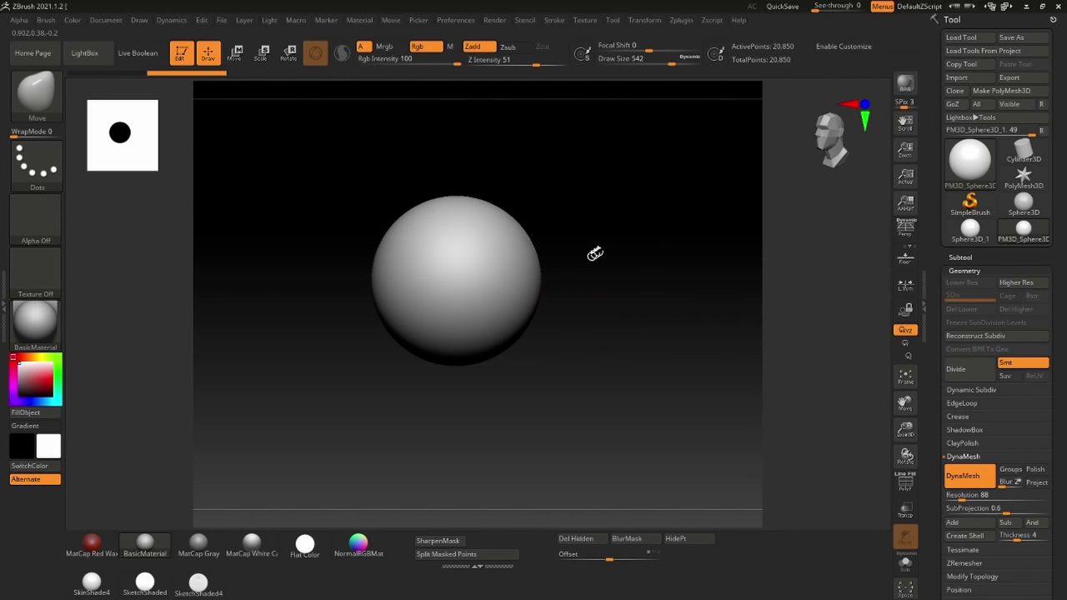
# Pull the underside of the sphere downward with the Move brush into a long tapered stem
pyautogui.moveTo(447, 362); pyautogui.dragTo(453, 532)
pyautogui.keyDown('alt'); pyautogui.moveTo(586, 279); pyautogui.dragTo(617, 208); pyautogui.keyUp('alt')
pyautogui.moveTo(452, 393); pyautogui.dragTo(450, 523)
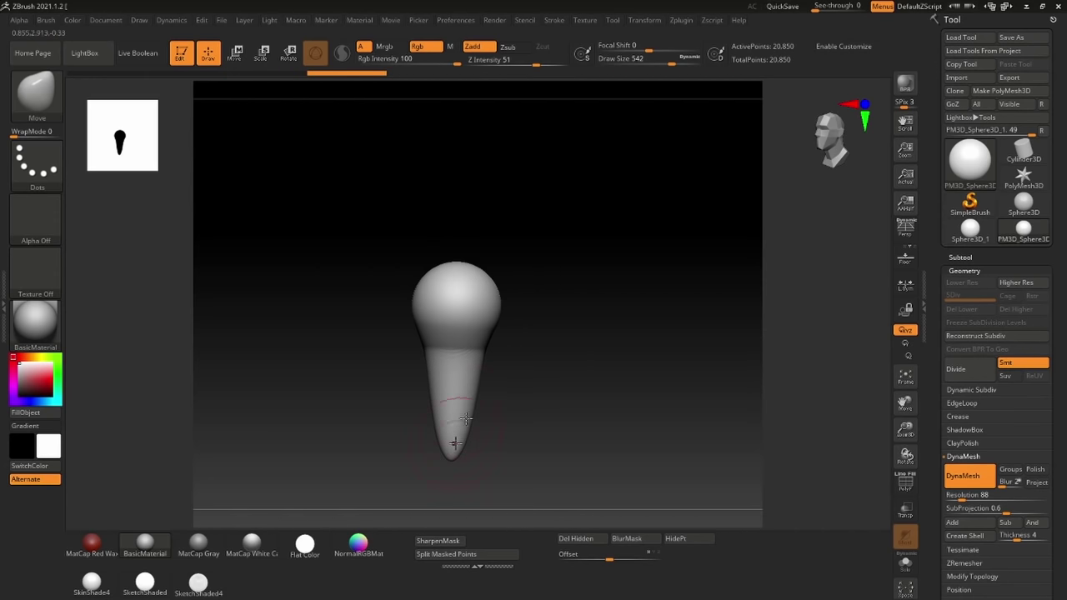
pyautogui.moveTo(556, 360); pyautogui.dragTo(479, 362)
pyautogui.moveTo(551, 345); pyautogui.dragTo(602, 319)
pyautogui.moveTo(820, 138); pyautogui.dragTo(836, 145)
pyautogui.keyDown('alt'); pyautogui.moveTo(559, 354); pyautogui.dragTo(541, 277); pyautogui.keyUp('alt')
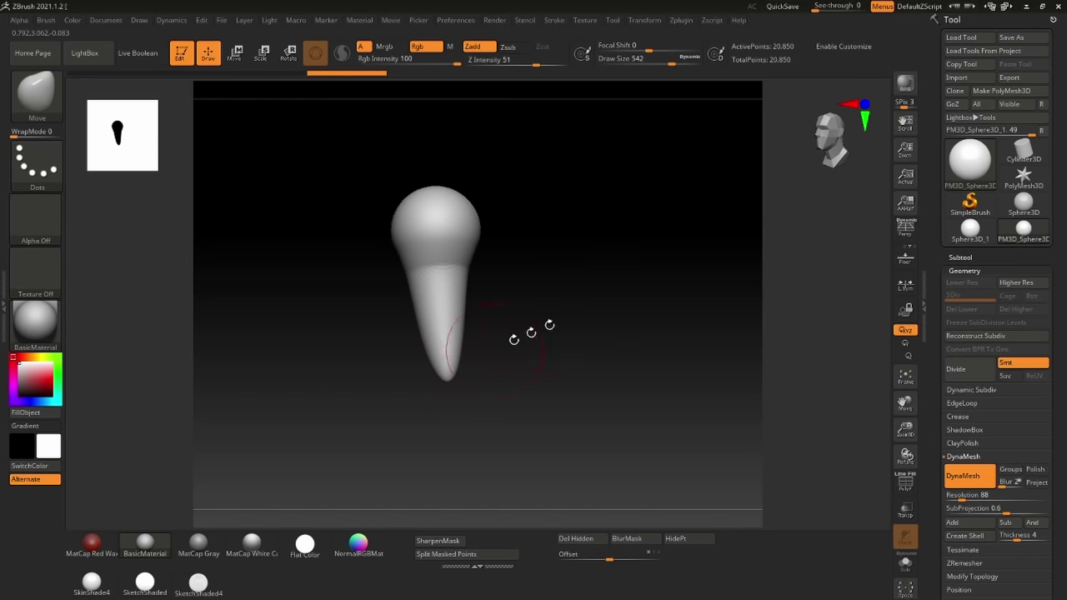
pyautogui.moveTo(549, 325); pyautogui.dragTo(619, 295)
pyautogui.moveTo(848, 140)
pyautogui.mouseDown()
pyautogui.moveTo(859, 145)
pyautogui.moveTo(832, 145)
pyautogui.mouseUp()
pyautogui.moveTo(475, 375); pyautogui.dragTo(461, 429)
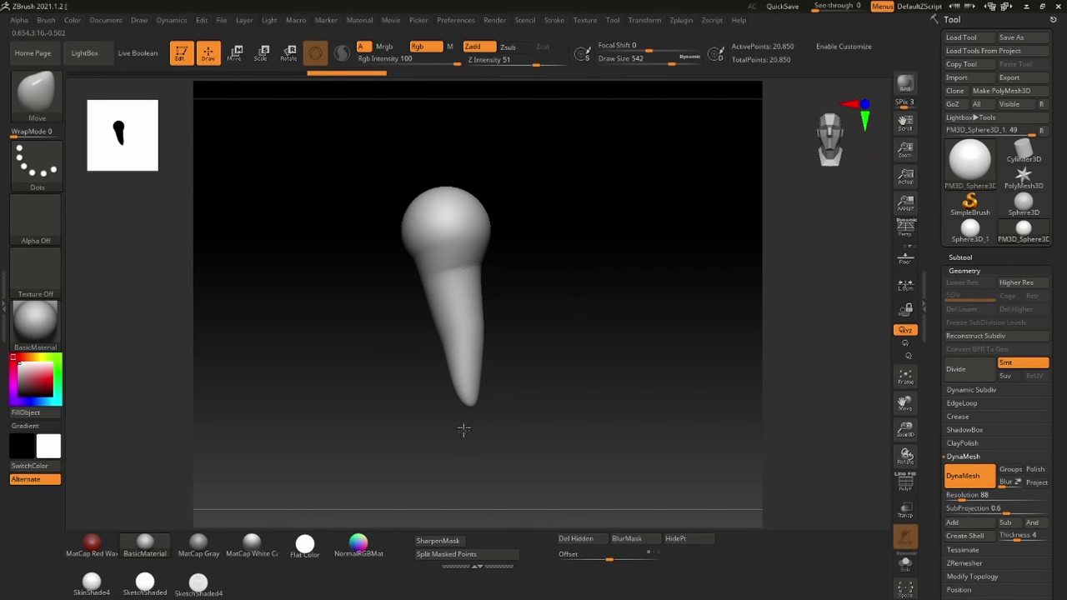
# Flatten the front of the stem with the TrimDynamic brush at draw size 867 and remesh the DynaMesh
pyautogui.press('e')
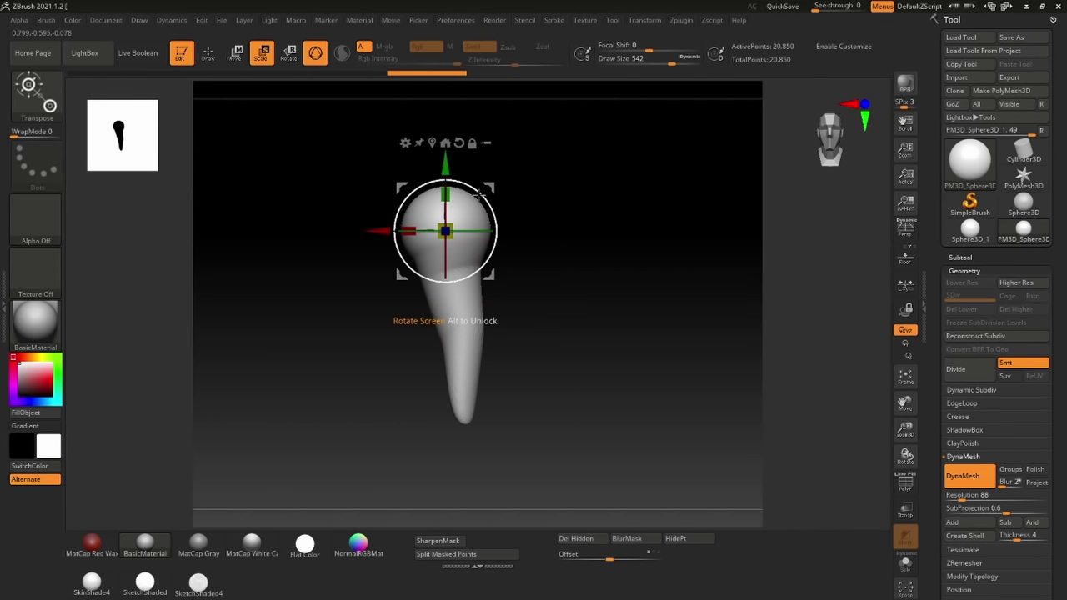
pyautogui.press('b')
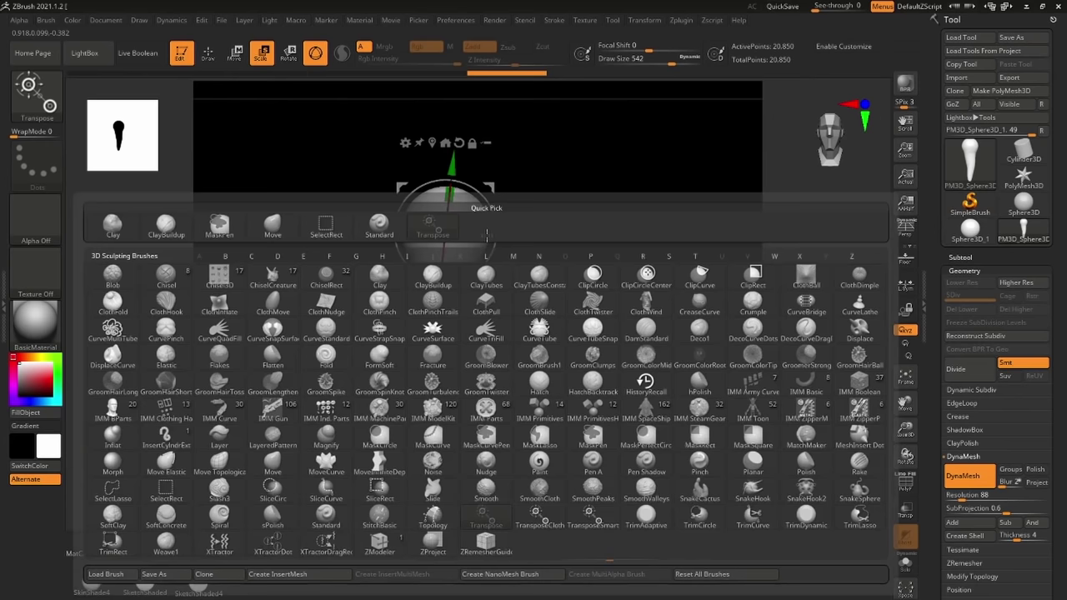
pyautogui.press('t')
pyautogui.press('d')
pyautogui.press('s')
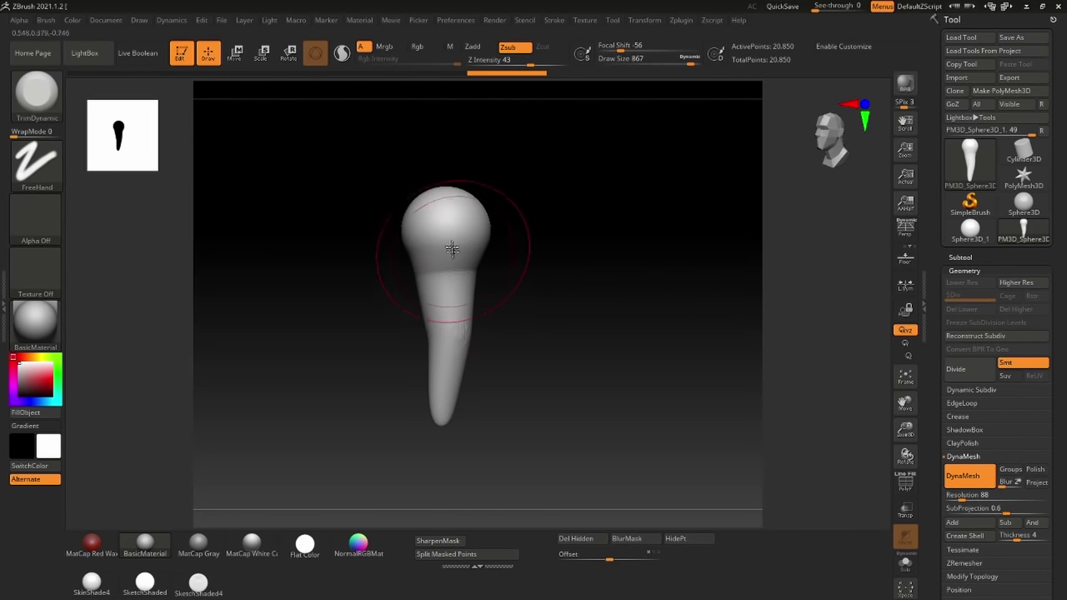
pyautogui.moveTo(441, 250)
pyautogui.mouseDown()
pyautogui.moveTo(436, 345)
pyautogui.moveTo(514, 288)
pyautogui.mouseUp()
pyautogui.keyDown('ctrl'); pyautogui.moveTo(566, 256); pyautogui.dragTo(648, 334); pyautogui.keyUp('ctrl')
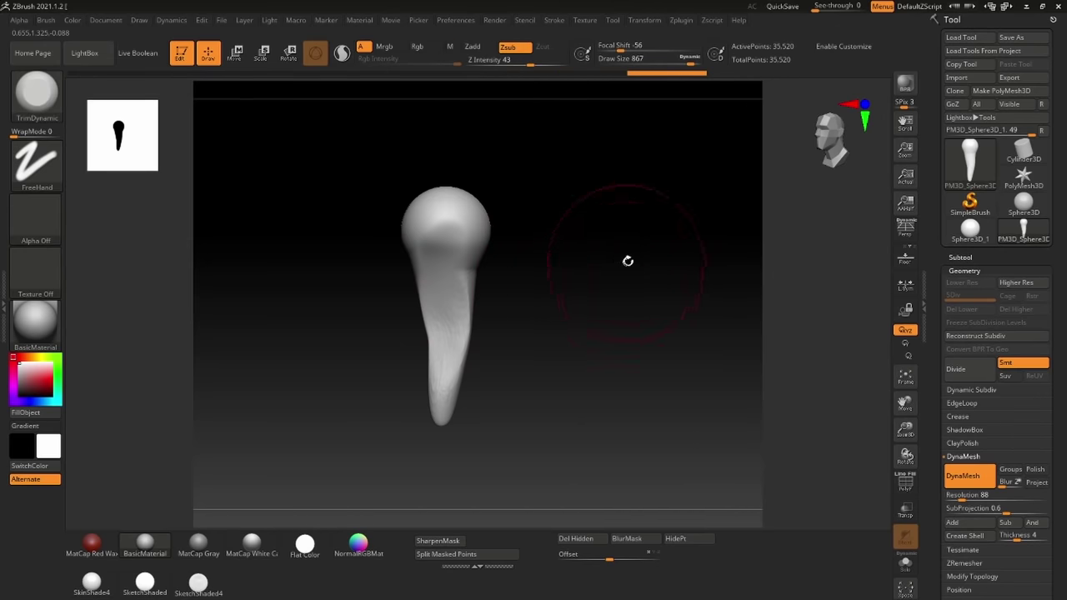
# Flatten the sides and back of the head and stem with TrimDynamic, and remesh the DynaMesh again
pyautogui.moveTo(627, 261)
pyautogui.mouseDown()
pyautogui.moveTo(562, 259)
pyautogui.moveTo(587, 282)
pyautogui.moveTo(621, 281)
pyautogui.mouseUp()
pyautogui.moveTo(518, 229)
pyautogui.mouseDown()
pyautogui.moveTo(512, 207)
pyautogui.moveTo(511, 240)
pyautogui.moveTo(505, 200)
pyautogui.moveTo(500, 267)
pyautogui.moveTo(488, 269)
pyautogui.moveTo(486, 251)
pyautogui.mouseUp()
pyautogui.moveTo(502, 304); pyautogui.dragTo(503, 267)
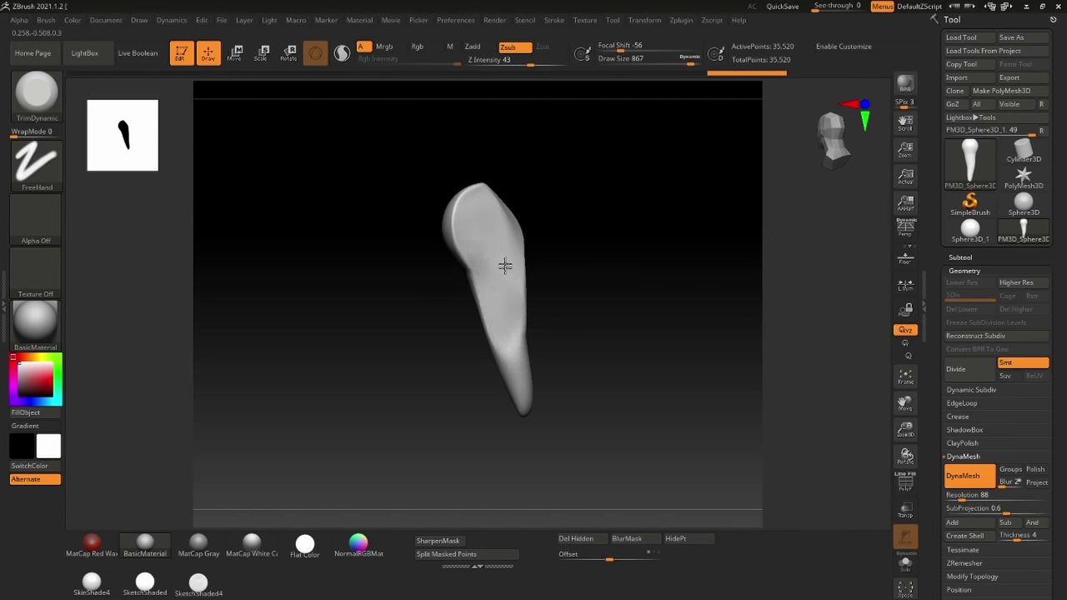
pyautogui.moveTo(590, 313)
pyautogui.mouseDown()
pyautogui.moveTo(540, 302)
pyautogui.moveTo(504, 353)
pyautogui.moveTo(513, 390)
pyautogui.moveTo(514, 328)
pyautogui.moveTo(500, 422)
pyautogui.moveTo(409, 348)
pyautogui.moveTo(565, 276)
pyautogui.moveTo(475, 227)
pyautogui.mouseUp()
pyautogui.moveTo(496, 400); pyautogui.dragTo(505, 400)
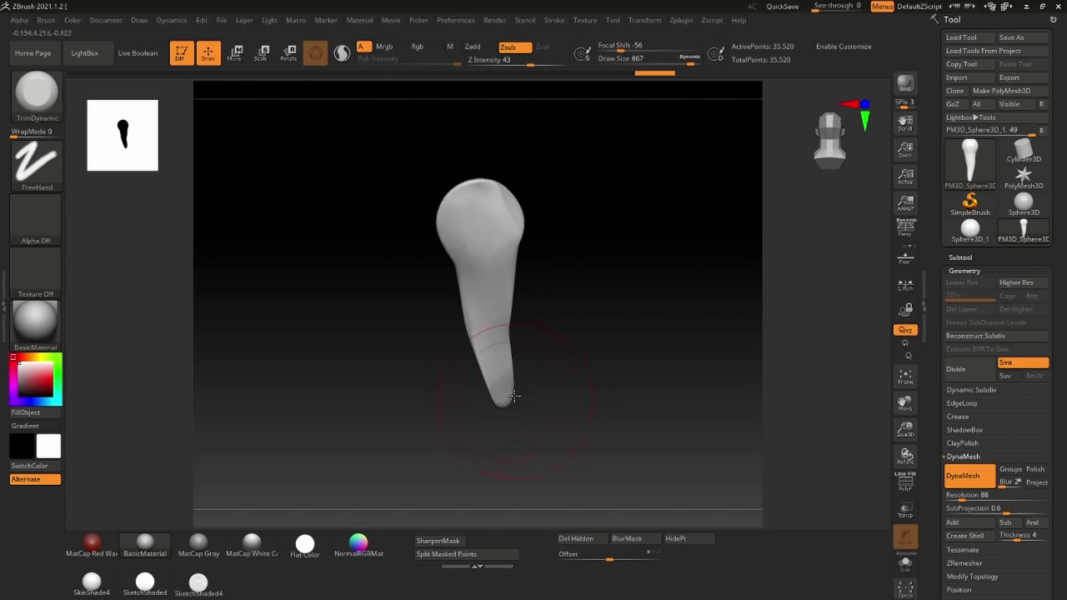
pyautogui.moveTo(492, 204); pyautogui.dragTo(495, 245)
pyautogui.moveTo(581, 227)
pyautogui.mouseDown()
pyautogui.moveTo(599, 252)
pyautogui.moveTo(609, 334)
pyautogui.moveTo(492, 362)
pyautogui.mouseUp()
pyautogui.press('ctrl')
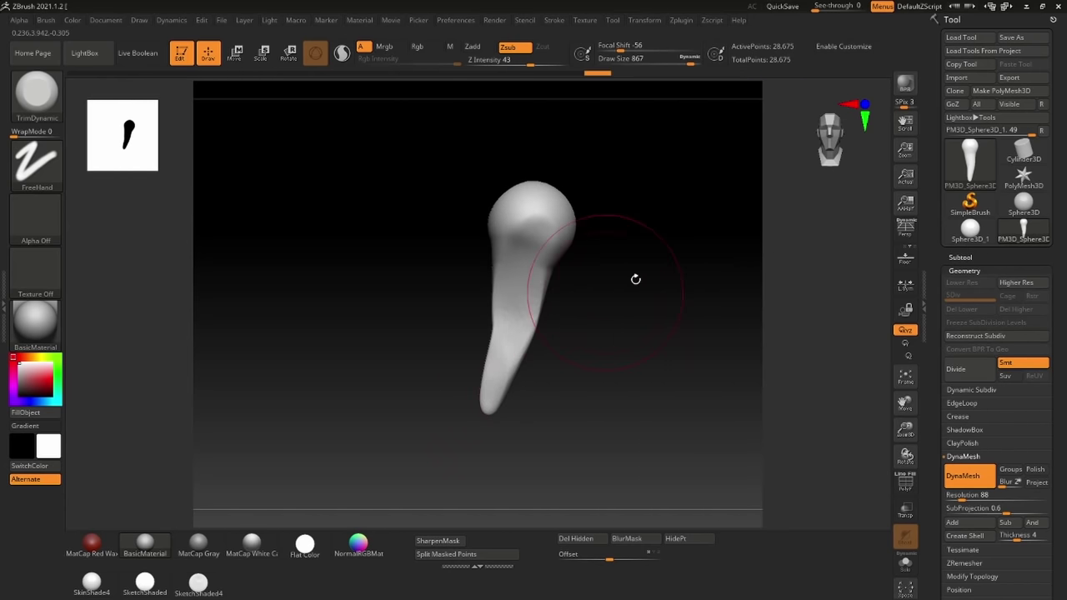
# Stretch the stem's lower tip down and the head's top upward into a long point with the Move brush
pyautogui.moveTo(636, 278)
pyautogui.mouseDown()
pyautogui.moveTo(737, 166)
pyautogui.moveTo(746, 200)
pyautogui.moveTo(597, 206)
pyautogui.mouseUp()
pyautogui.press('e')
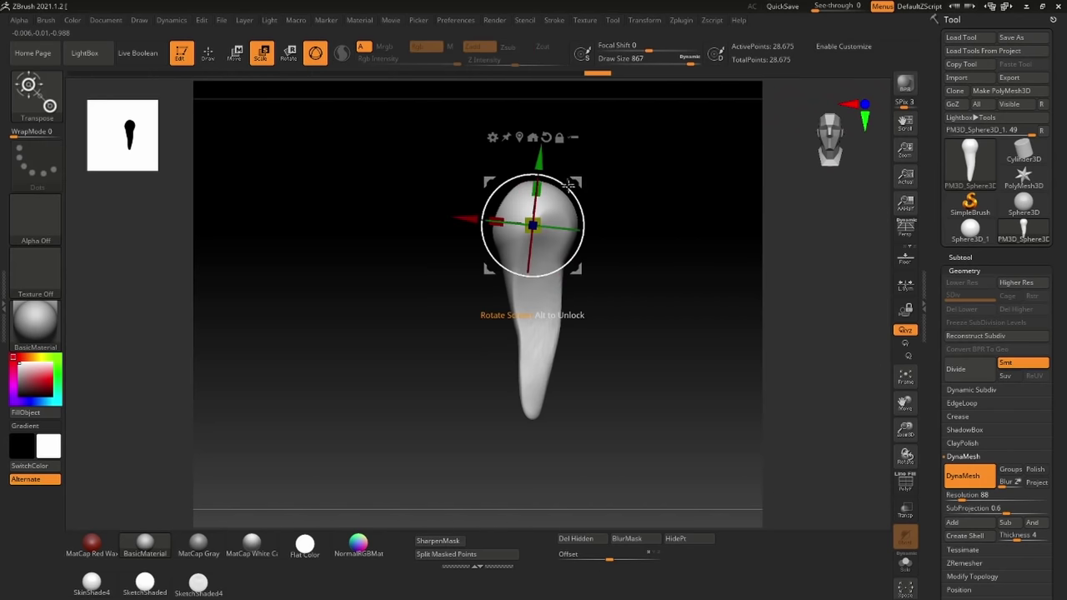
pyautogui.press('b')
pyautogui.press('m')
pyautogui.press('v')
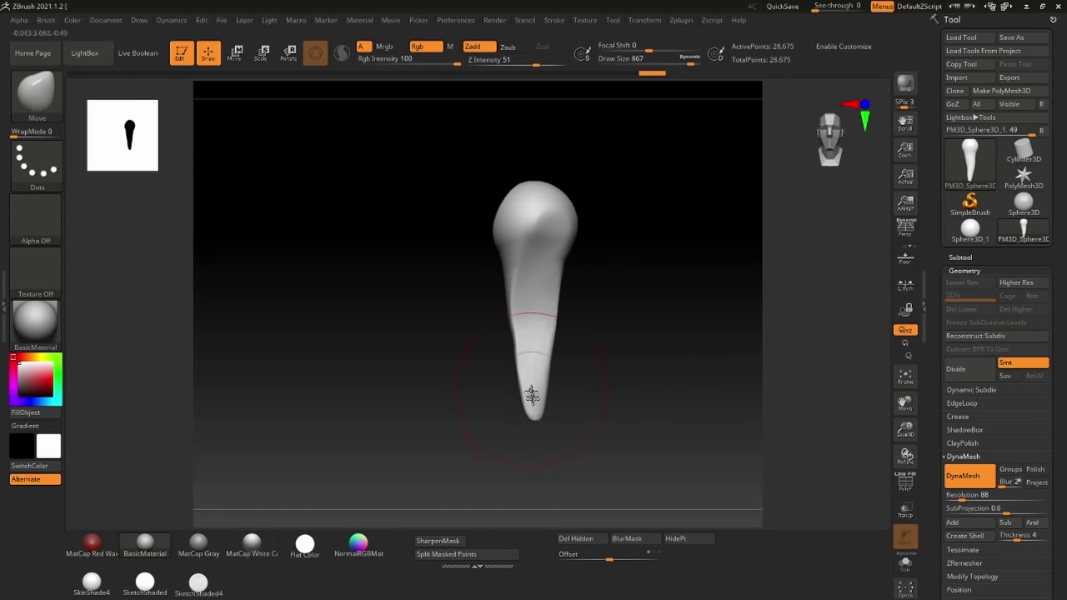
pyautogui.moveTo(532, 395); pyautogui.dragTo(527, 439)
pyautogui.moveTo(522, 386); pyautogui.dragTo(529, 472)
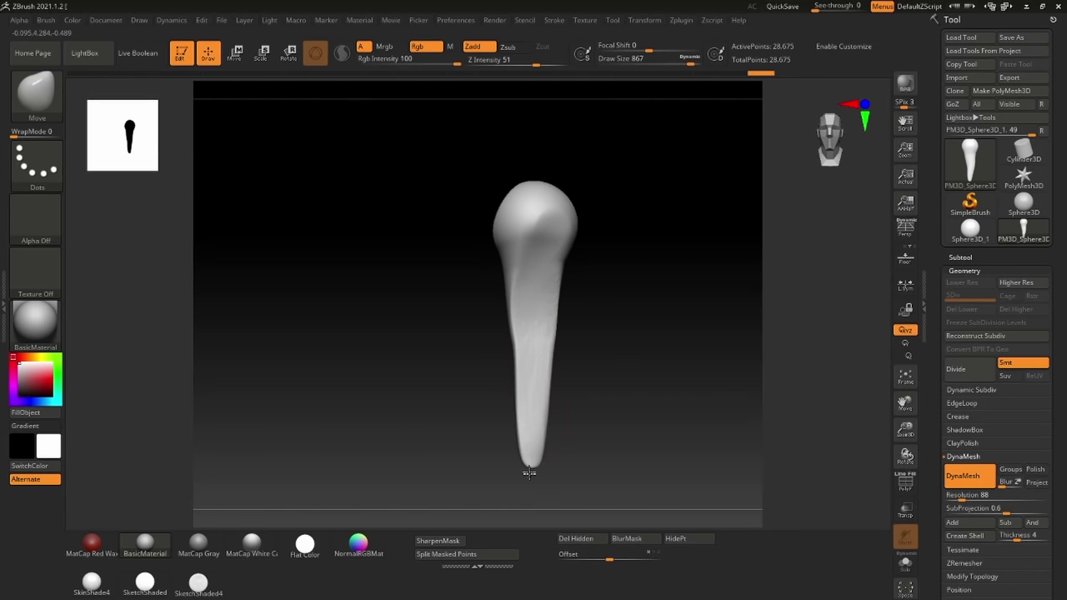
pyautogui.moveTo(534, 186); pyautogui.dragTo(533, 116)
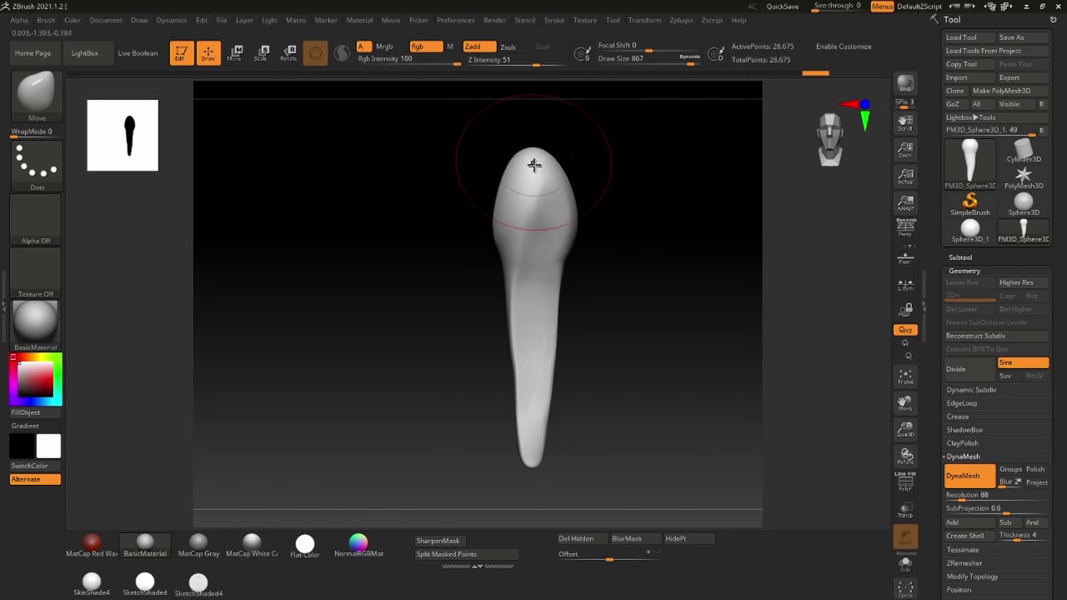
pyautogui.moveTo(534, 165); pyautogui.dragTo(532, 79)
# Flatten the front of the bulging middle and upper part with the TrimDynamic brush
pyautogui.moveTo(586, 190)
pyautogui.keyDown('alt'); pyautogui.mouseDown()
pyautogui.moveTo(569, 238)
pyautogui.moveTo(524, 64)
pyautogui.mouseUp(); pyautogui.keyUp('alt')
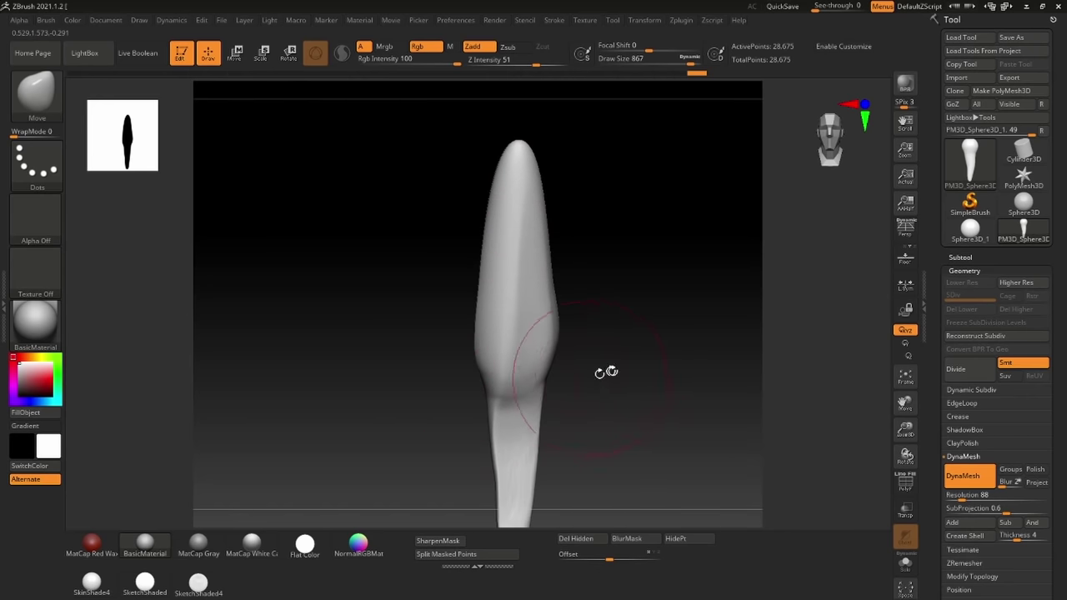
pyautogui.keyDown('alt'); pyautogui.moveTo(605, 372); pyautogui.dragTo(582, 235); pyautogui.keyUp('alt')
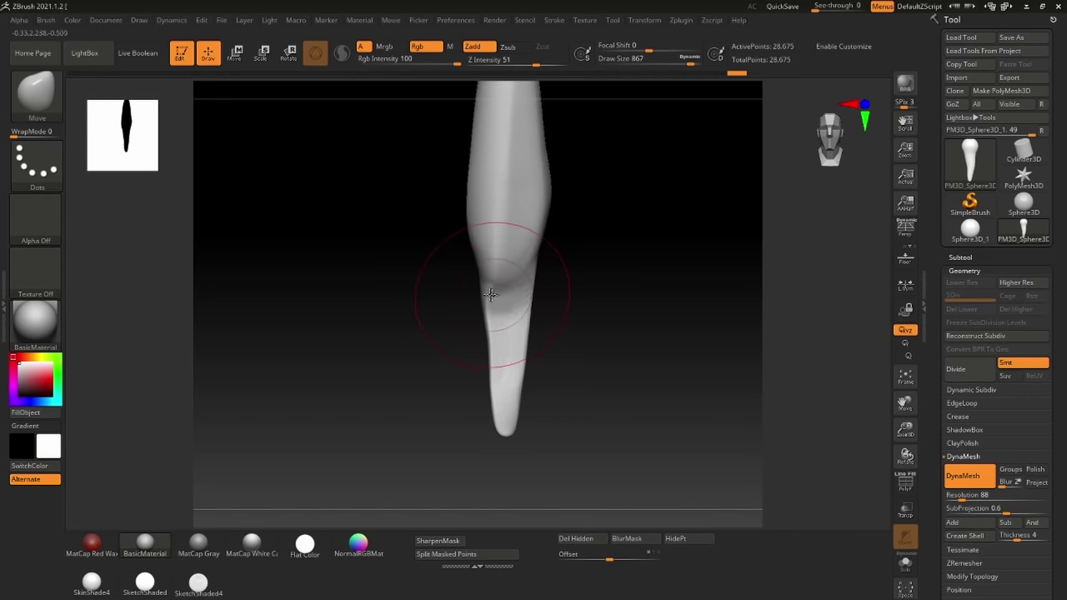
pyautogui.moveTo(614, 322); pyautogui.dragTo(605, 312)
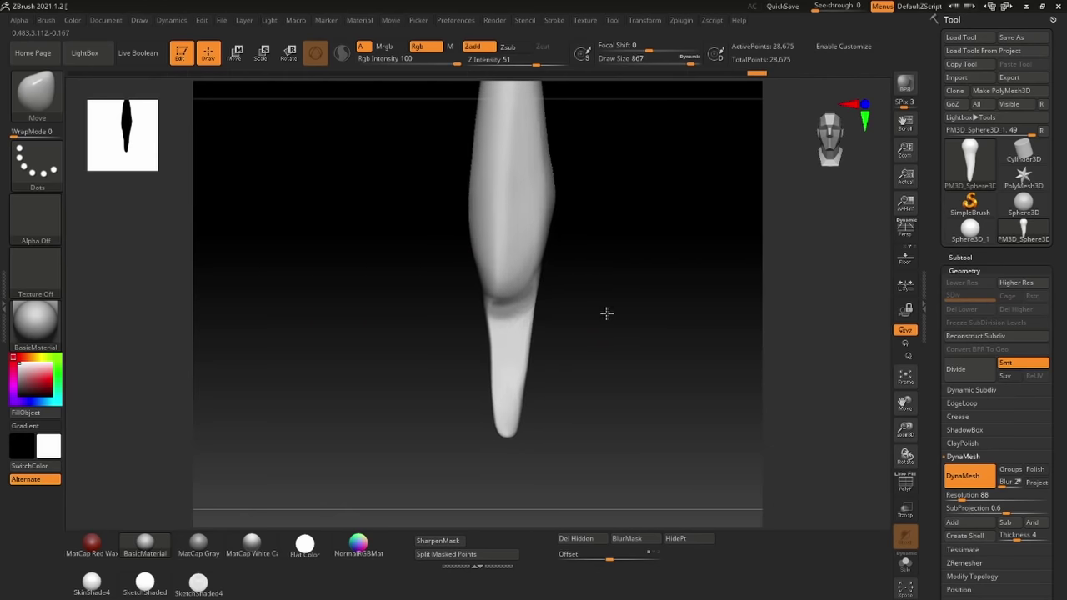
pyautogui.click(829, 145)
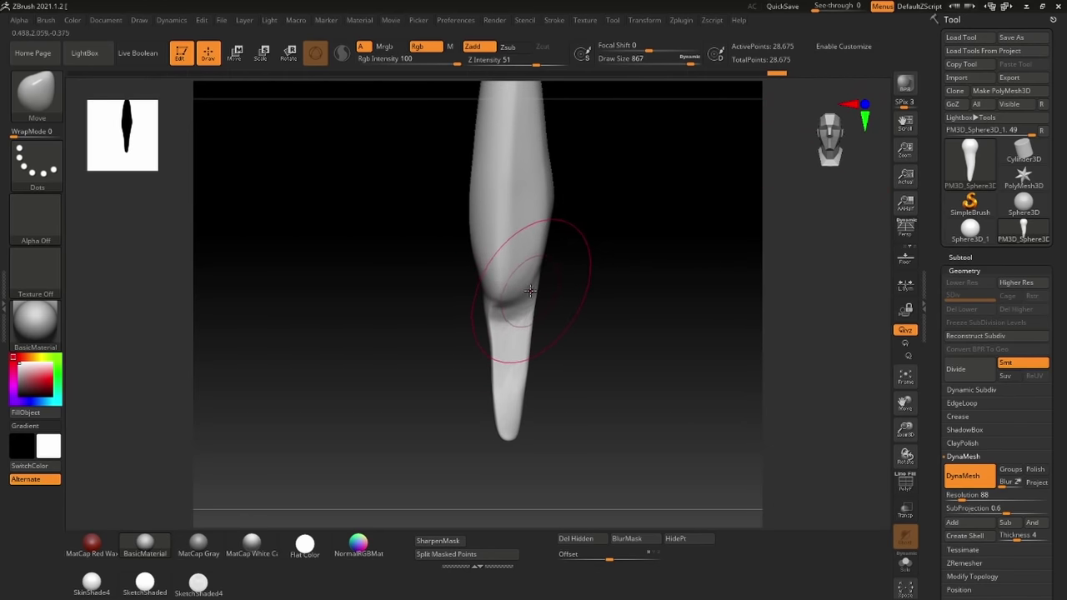
pyautogui.press('b')
pyautogui.press('t')
pyautogui.press('d')
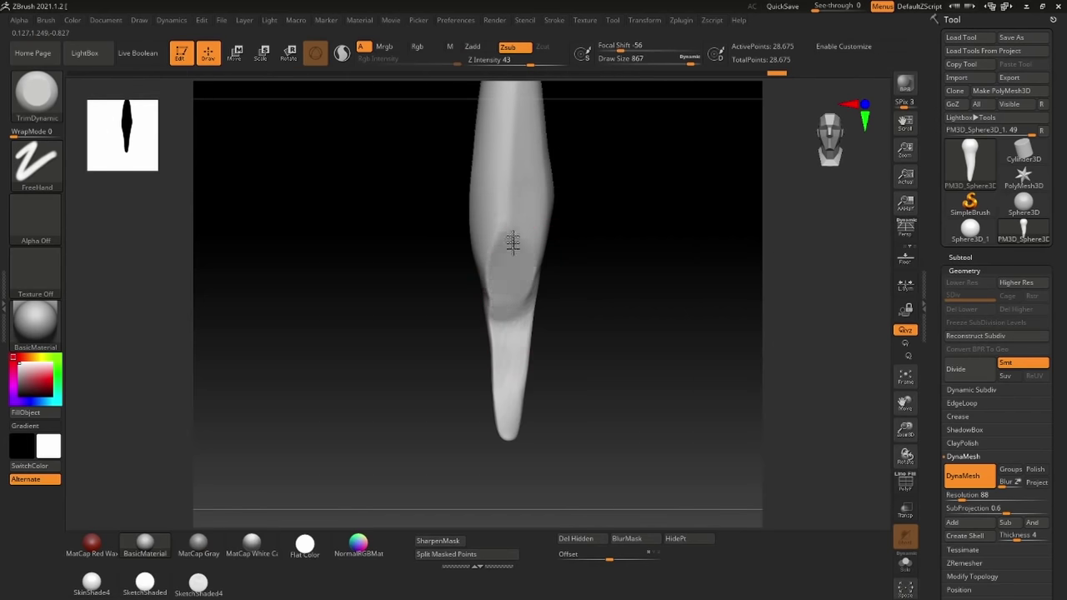
pyautogui.moveTo(512, 243); pyautogui.dragTo(507, 186)
pyautogui.keyDown('alt'); pyautogui.moveTo(593, 208); pyautogui.dragTo(593, 315); pyautogui.keyUp('alt')
pyautogui.moveTo(517, 188); pyautogui.dragTo(517, 323)
# Thicken the narrow lower stem with the Inflat brush and remesh the DynaMesh
pyautogui.press('b')
pyautogui.press('i')
pyautogui.press('n')
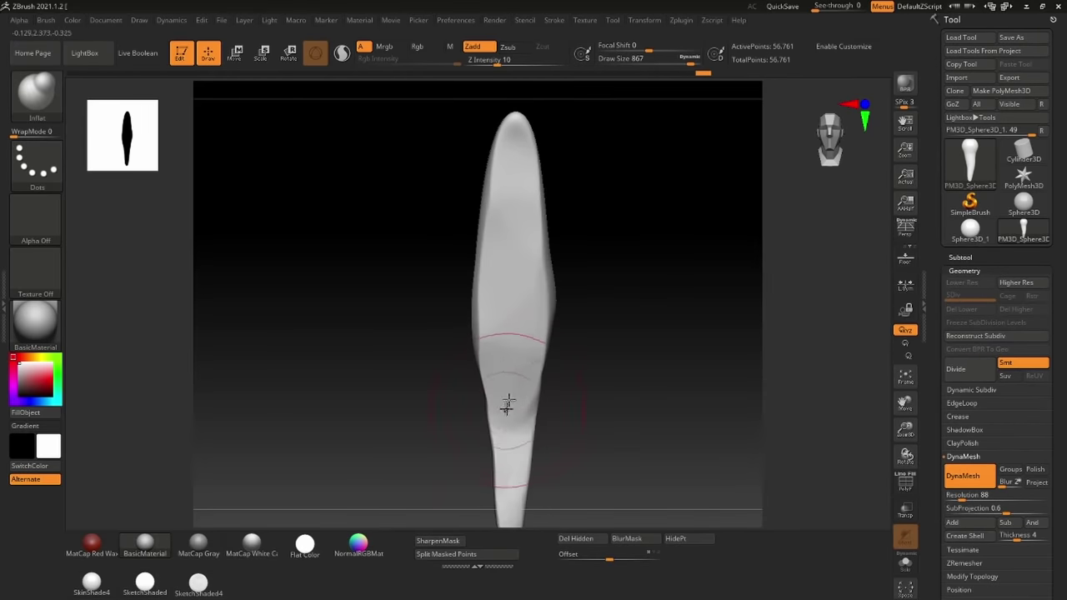
pyautogui.moveTo(505, 405); pyautogui.dragTo(505, 491)
pyautogui.keyDown('alt'); pyautogui.moveTo(592, 405); pyautogui.dragTo(589, 301); pyautogui.keyUp('alt')
pyautogui.moveTo(506, 350); pyautogui.dragTo(500, 428)
pyautogui.keyDown('ctrl'); pyautogui.moveTo(614, 329); pyautogui.dragTo(601, 329); pyautogui.keyUp('ctrl')
# Plane the front of the thickened form from the lower stem upward with the TrimDynamic brush
pyautogui.press('b')
pyautogui.press('t')
pyautogui.press('d')
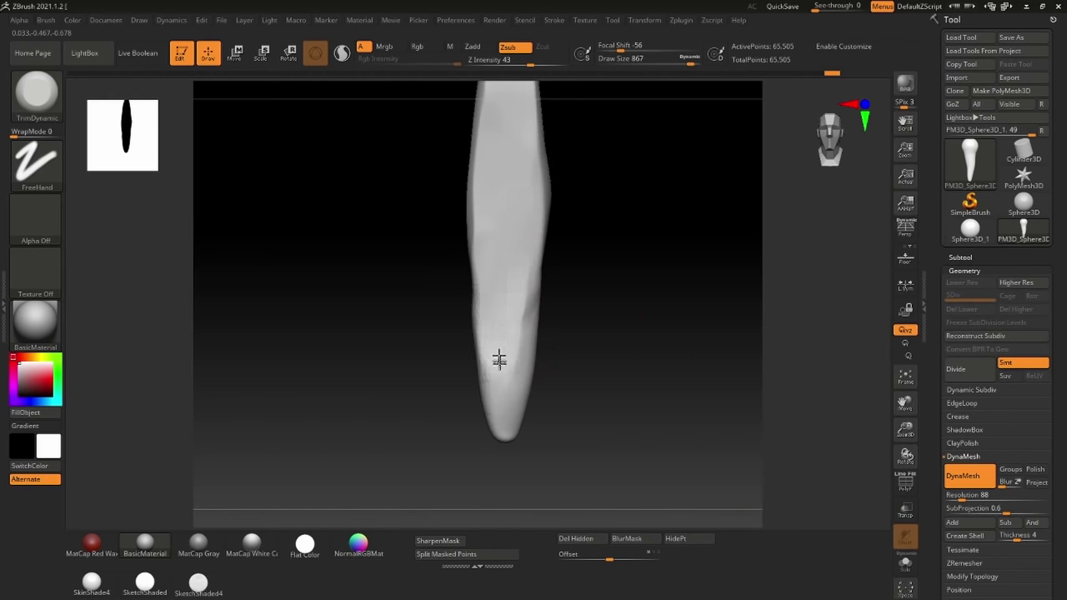
pyautogui.moveTo(507, 323); pyautogui.dragTo(509, 153)
pyautogui.keyDown('alt'); pyautogui.moveTo(584, 152); pyautogui.dragTo(573, 315); pyautogui.keyUp('alt')
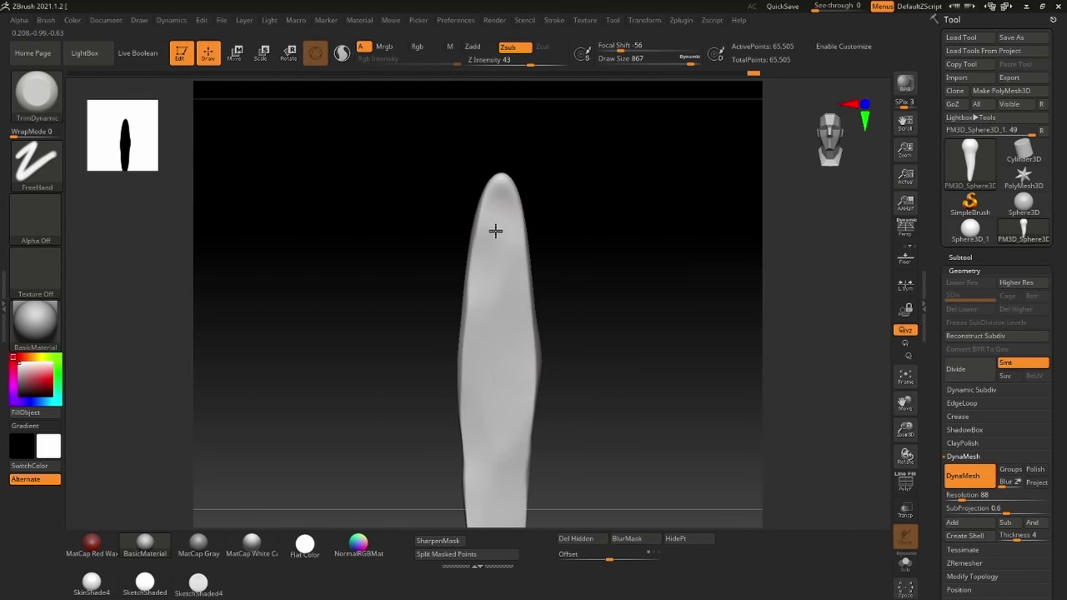
# Adjust the upper tip, middle and lower end of the form with the Move brush at draw size 943
pyautogui.press('b')
pyautogui.press('m')
pyautogui.press('v')
pyautogui.press('s')
pyautogui.click(504, 184)
pyautogui.moveTo(503, 182); pyautogui.dragTo(502, 166)
pyautogui.keyDown('alt'); pyautogui.moveTo(583, 375); pyautogui.dragTo(569, 233); pyautogui.keyUp('alt')
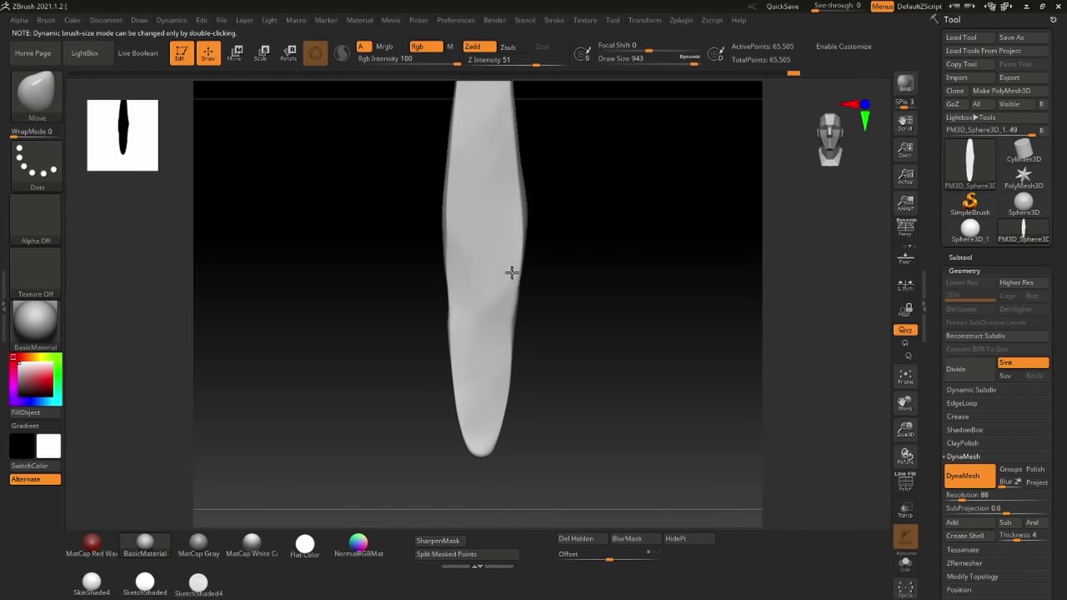
pyautogui.moveTo(509, 272); pyautogui.dragTo(516, 272)
pyautogui.moveTo(488, 401)
pyautogui.mouseDown()
pyautogui.moveTo(499, 401)
pyautogui.moveTo(516, 445)
pyautogui.moveTo(486, 484)
pyautogui.mouseUp()
pyautogui.keyDown('ctrl'); pyautogui.moveTo(486, 483); pyautogui.dragTo(500, 334, button='right'); pyautogui.keyUp('ctrl')
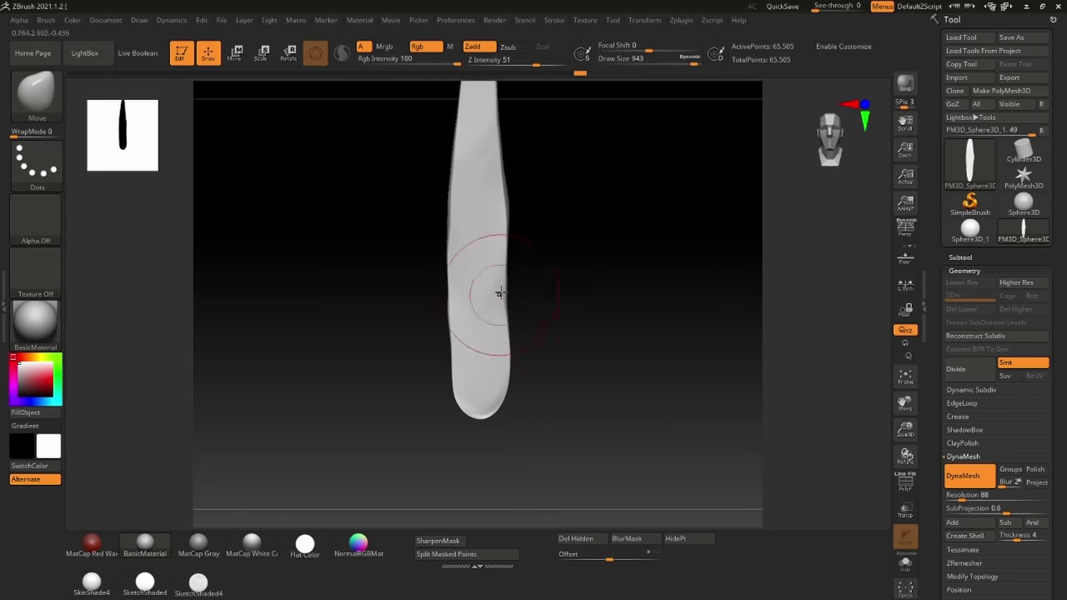
# Straighten the form's side outline and reshape its lower end with the Move brush
pyautogui.moveTo(491, 215); pyautogui.dragTo(471, 213)
pyautogui.keyDown('alt'); pyautogui.moveTo(458, 199); pyautogui.dragTo(484, 233, button='right'); pyautogui.keyUp('alt')
pyautogui.moveTo(483, 233); pyautogui.dragTo(480, 237)
pyautogui.press('b')
pyautogui.moveTo(511, 435); pyautogui.dragTo(497, 466)
pyautogui.press('m')
pyautogui.press('v')
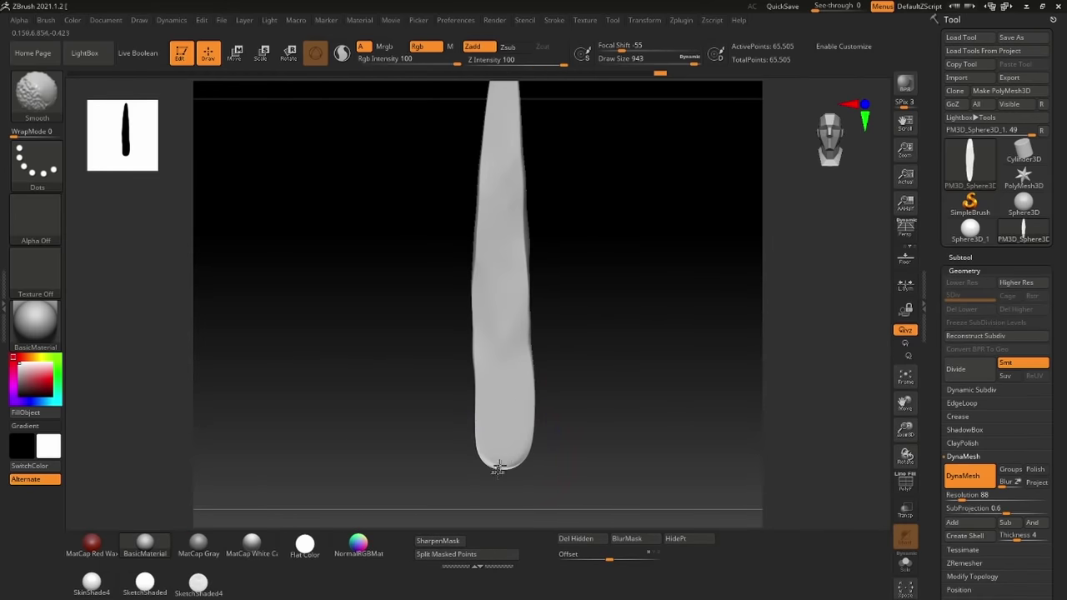
# Smooth the rounded lower end and the side edge of the elongated form
pyautogui.keyDown('alt'); pyautogui.moveTo(498, 467); pyautogui.dragTo(507, 437, button='right'); pyautogui.keyUp('alt')
pyautogui.keyDown('shift'); pyautogui.moveTo(519, 424); pyautogui.dragTo(510, 429); pyautogui.keyUp('shift')
pyautogui.keyDown('shift'); pyautogui.moveTo(503, 424); pyautogui.dragTo(525, 420); pyautogui.keyUp('shift')
pyautogui.keyDown('shift'); pyautogui.moveTo(541, 326); pyautogui.dragTo(547, 317); pyautogui.keyUp('shift')
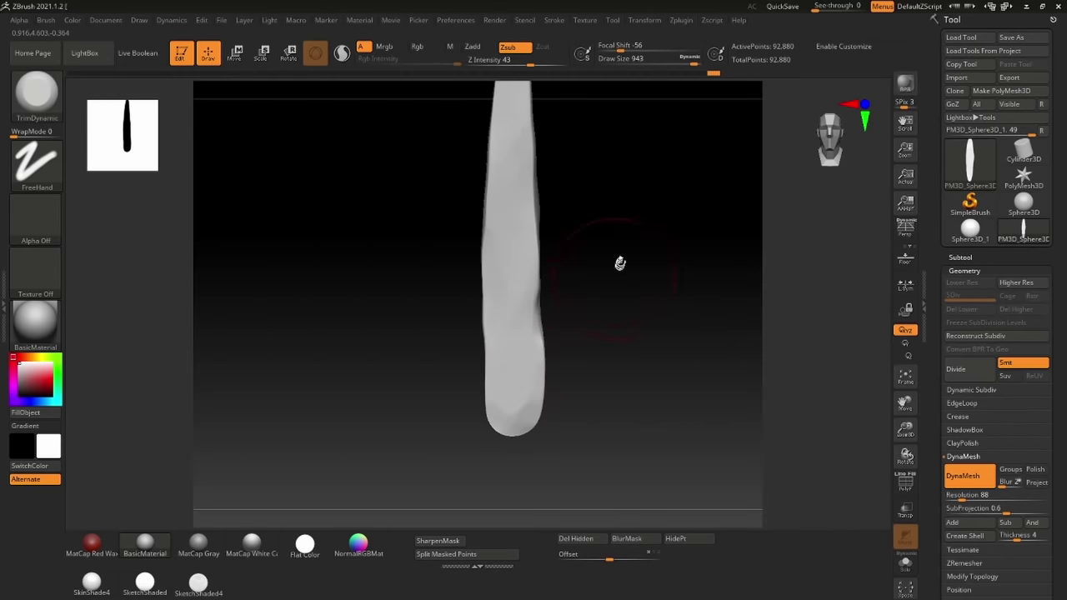
# Sculpt a lengthwise line down the middle of the form with the Standard brush at draw size 234
pyautogui.keyDown('alt'); pyautogui.moveTo(620, 262); pyautogui.dragTo(614, 318); pyautogui.keyUp('alt')
pyautogui.press('b')
pyautogui.press('s')
pyautogui.press('t')
pyautogui.press('s')
pyautogui.moveTo(614, 302); pyautogui.dragTo(568, 301)
pyautogui.moveTo(605, 243)
pyautogui.keyDown('alt'); pyautogui.mouseDown(button='right')
pyautogui.moveTo(601, 268)
pyautogui.moveTo(576, 199)
pyautogui.mouseUp(button='right'); pyautogui.keyUp('alt')
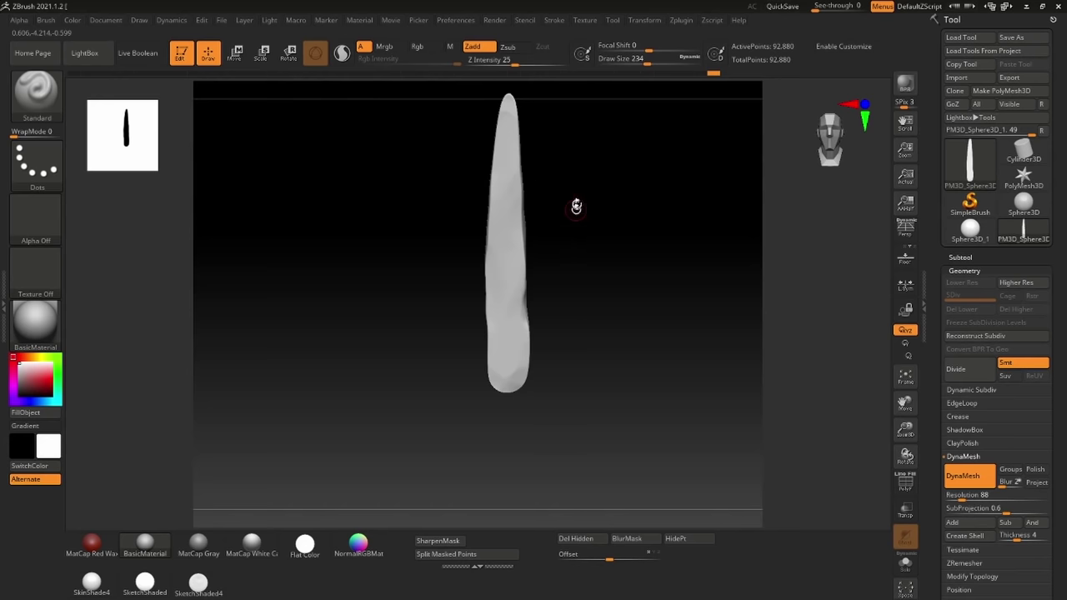
pyautogui.keyDown('alt'); pyautogui.moveTo(571, 189); pyautogui.dragTo(582, 220, button='right'); pyautogui.keyUp('alt')
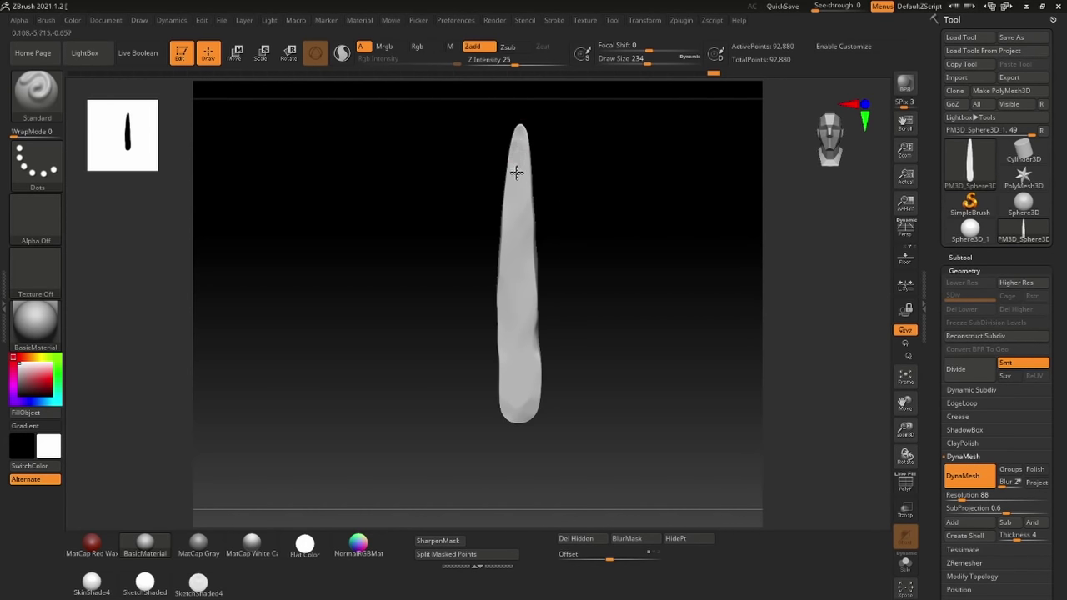
pyautogui.moveTo(517, 173); pyautogui.dragTo(520, 181)
pyautogui.hotkey('ctrl', 'z')
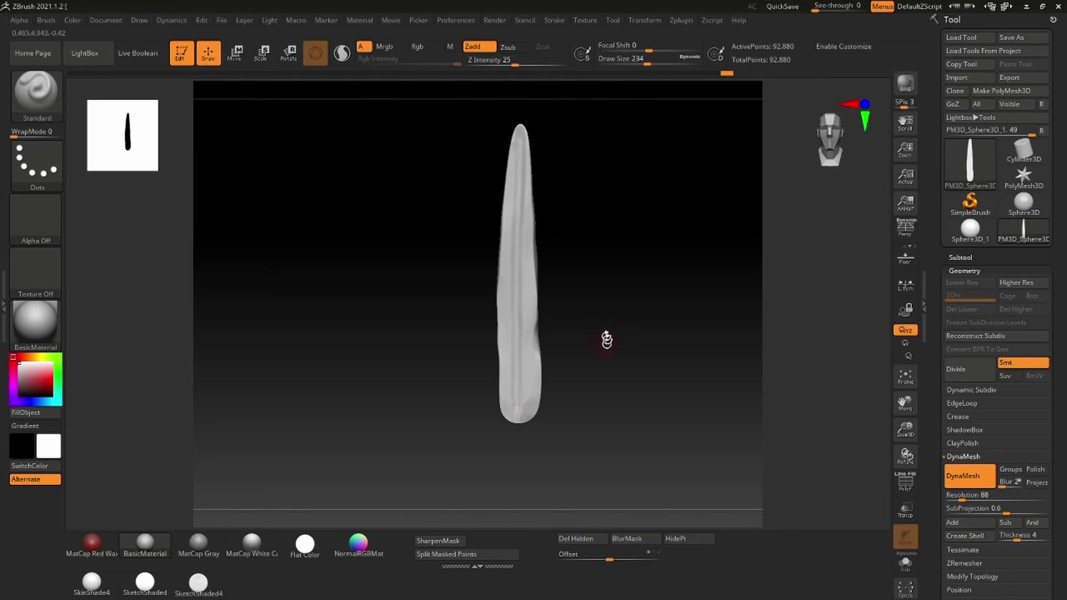
# Set the draw size to 415, soften the central line by smoothing and add broader lengthwise Standard brush strokes
pyautogui.moveTo(607, 340)
pyautogui.keyDown('alt'); pyautogui.mouseDown()
pyautogui.moveTo(600, 426)
pyautogui.moveTo(611, 295)
pyautogui.moveTo(636, 332)
pyautogui.moveTo(625, 231)
pyautogui.moveTo(632, 318)
pyautogui.mouseUp(); pyautogui.keyUp('alt')
pyautogui.press('s')
pyautogui.click(825, 145)
pyautogui.keyDown('shift'); pyautogui.moveTo(514, 104); pyautogui.dragTo(516, 123); pyautogui.keyUp('shift')
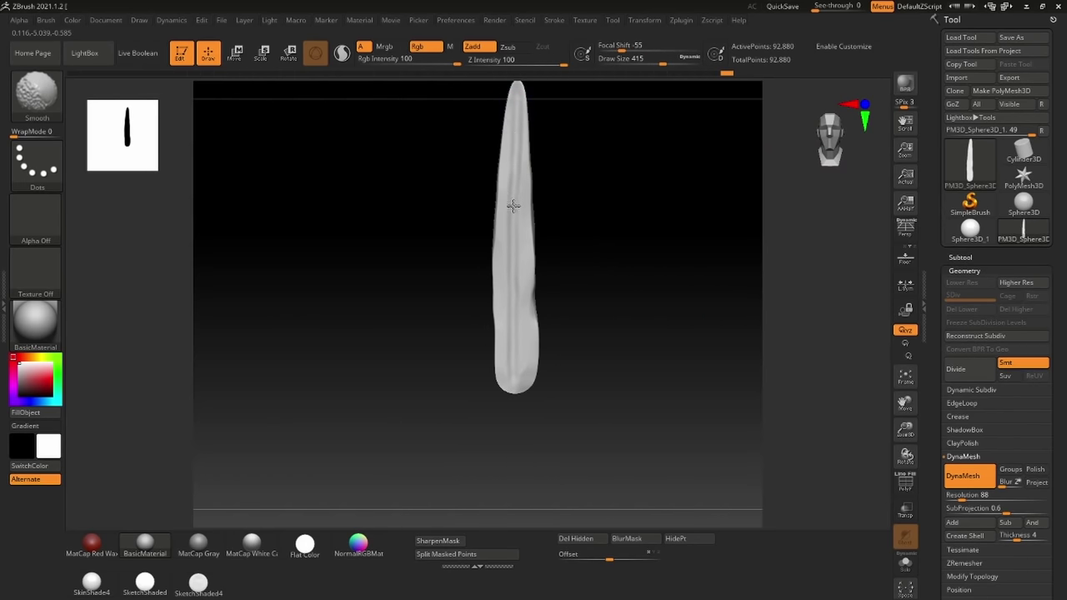
pyautogui.keyDown('alt'); pyautogui.moveTo(588, 168); pyautogui.dragTo(591, 208); pyautogui.keyUp('alt')
pyautogui.moveTo(519, 134); pyautogui.dragTo(518, 244)
pyautogui.moveTo(519, 188)
pyautogui.mouseDown()
pyautogui.moveTo(514, 386)
pyautogui.moveTo(527, 413)
pyautogui.moveTo(512, 428)
pyautogui.moveTo(514, 178)
pyautogui.moveTo(509, 294)
pyautogui.mouseUp()
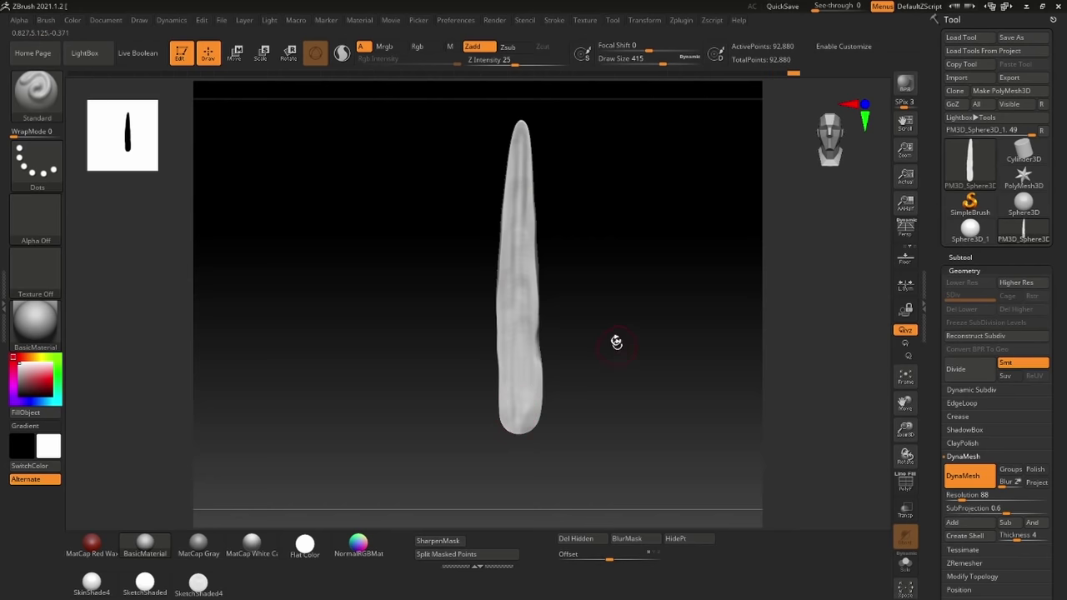
# Flatten the lower half of the elongated form with the TrimDynamic brush at draw size 351
pyautogui.keyDown('alt'); pyautogui.moveTo(616, 343); pyautogui.dragTo(609, 379); pyautogui.keyUp('alt')
pyautogui.press('b')
pyautogui.press('t')
pyautogui.press('d')
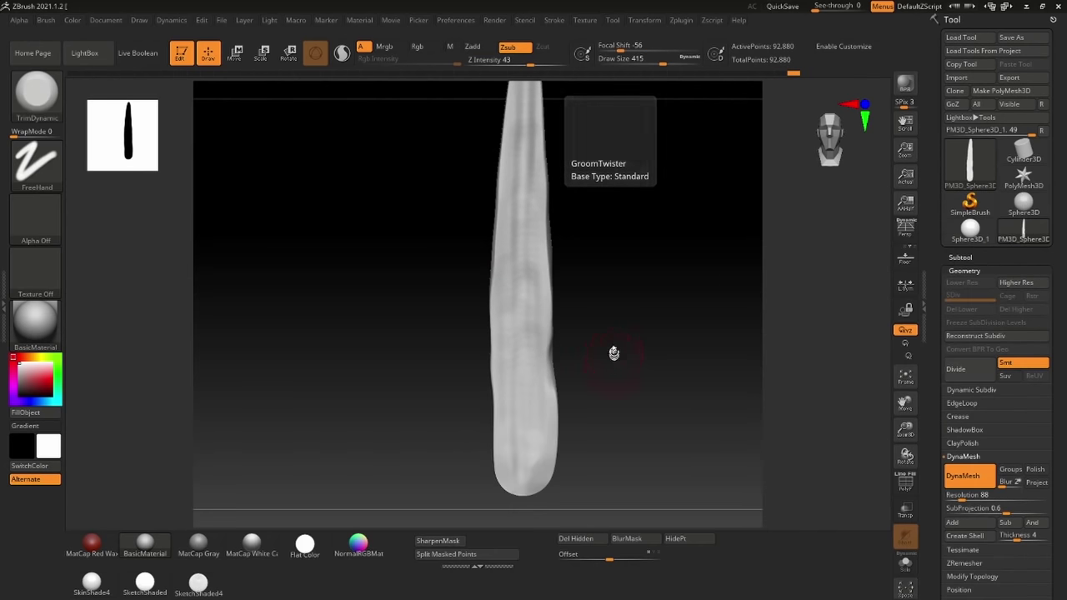
pyautogui.press('s')
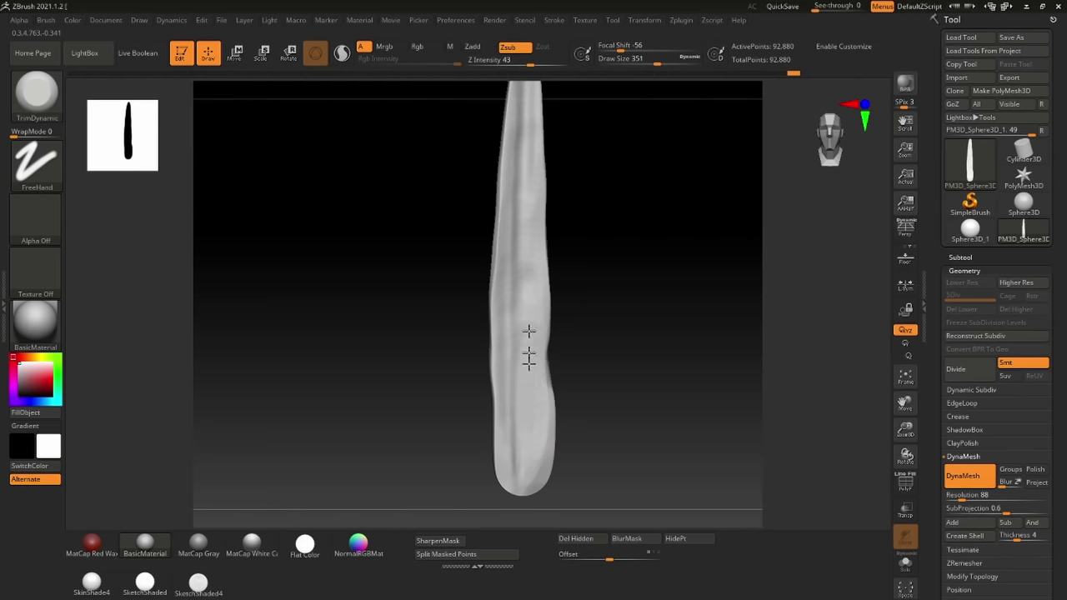
pyautogui.moveTo(536, 297); pyautogui.dragTo(536, 311)
pyautogui.moveTo(536, 311); pyautogui.dragTo(531, 285, button='right')
pyautogui.moveTo(615, 270); pyautogui.dragTo(725, 333, button='right')
pyautogui.click(821, 154)
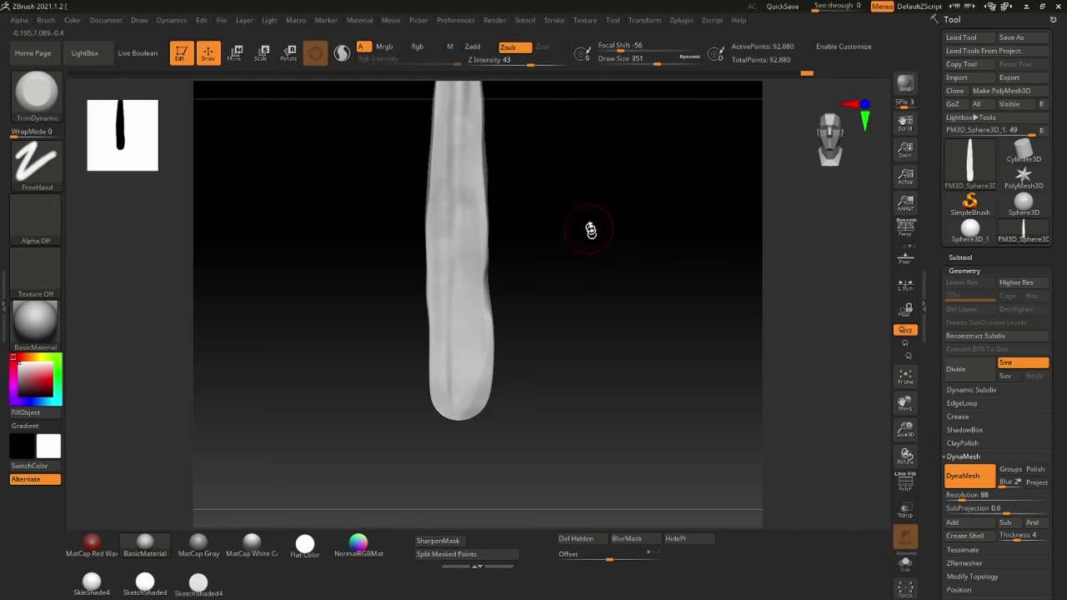
# Trim the right side of the form with TrimDynamic strokes from the rounded lower end up to the tip
pyautogui.keyDown('alt'); pyautogui.moveTo(590, 229); pyautogui.dragTo(606, 295); pyautogui.keyUp('alt')
pyautogui.moveTo(479, 439); pyautogui.dragTo(485, 444)
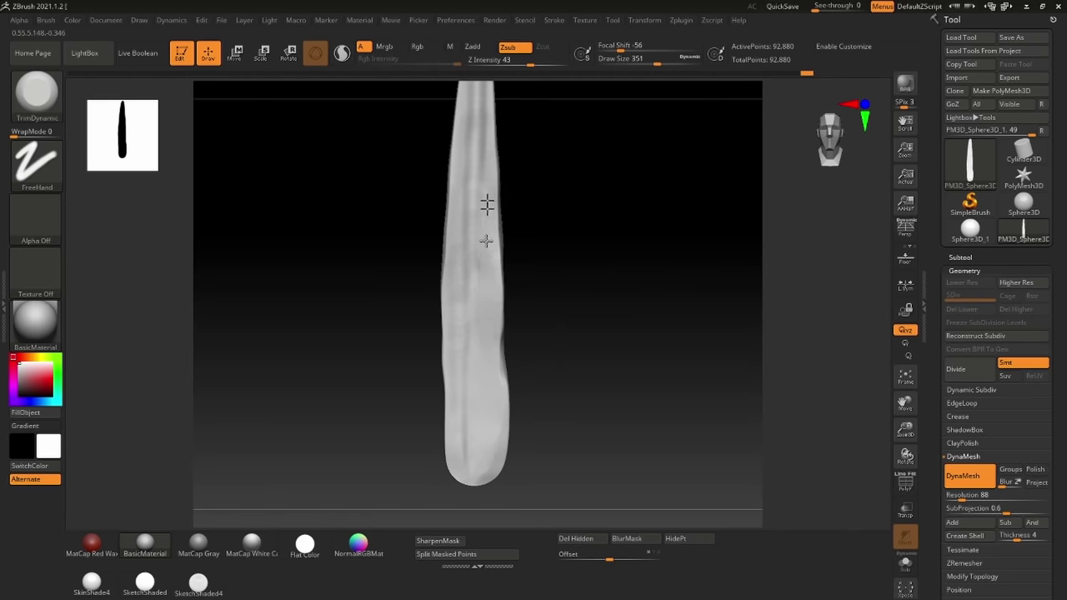
pyautogui.moveTo(491, 153); pyautogui.dragTo(491, 158)
pyautogui.keyDown('alt'); pyautogui.moveTo(572, 196); pyautogui.dragTo(624, 326); pyautogui.keyUp('alt')
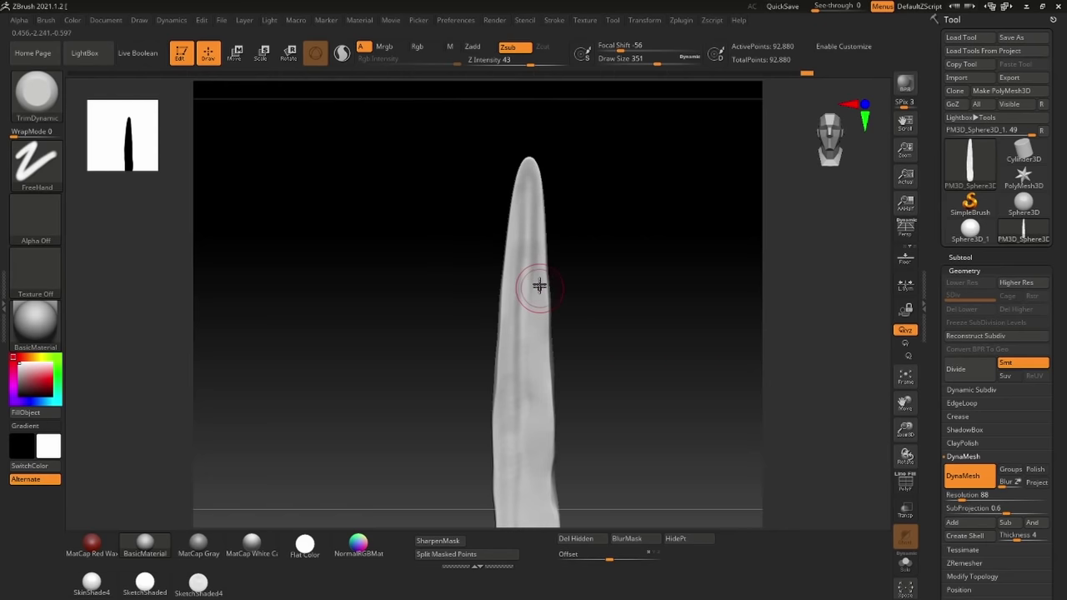
pyautogui.moveTo(538, 285); pyautogui.dragTo(532, 169)
pyautogui.moveTo(532, 169)
pyautogui.mouseDown()
pyautogui.moveTo(531, 264)
pyautogui.moveTo(531, 197)
pyautogui.mouseUp()
pyautogui.keyDown('alt'); pyautogui.moveTo(600, 278); pyautogui.dragTo(583, 203); pyautogui.keyUp('alt')
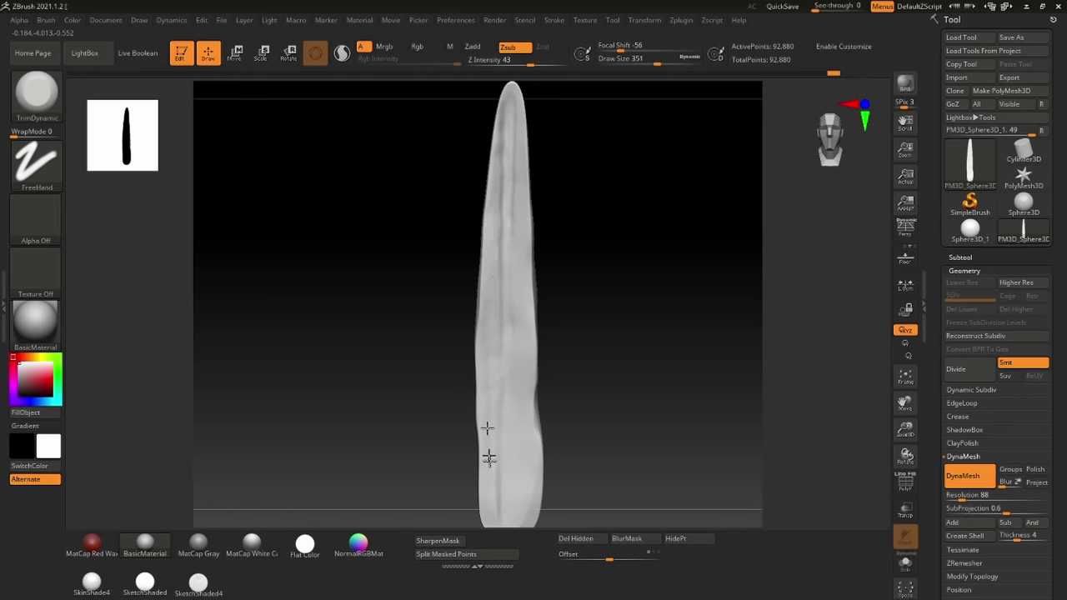
# Plane the form's left lower edge and the surface beside the central line below the tip with TrimDynamic
pyautogui.moveTo(500, 515); pyautogui.dragTo(501, 480)
pyautogui.keyDown('alt'); pyautogui.moveTo(609, 305); pyautogui.dragTo(609, 291); pyautogui.keyUp('alt')
pyautogui.moveTo(509, 110)
pyautogui.mouseDown()
pyautogui.moveTo(495, 167)
pyautogui.moveTo(509, 134)
pyautogui.mouseUp()
pyautogui.keyDown('alt'); pyautogui.moveTo(607, 144); pyautogui.dragTo(618, 232); pyautogui.keyUp('alt')
pyautogui.moveTo(507, 179)
pyautogui.mouseDown()
pyautogui.moveTo(521, 156)
pyautogui.moveTo(511, 288)
pyautogui.mouseUp()
pyautogui.moveTo(607, 302); pyautogui.dragTo(617, 276)
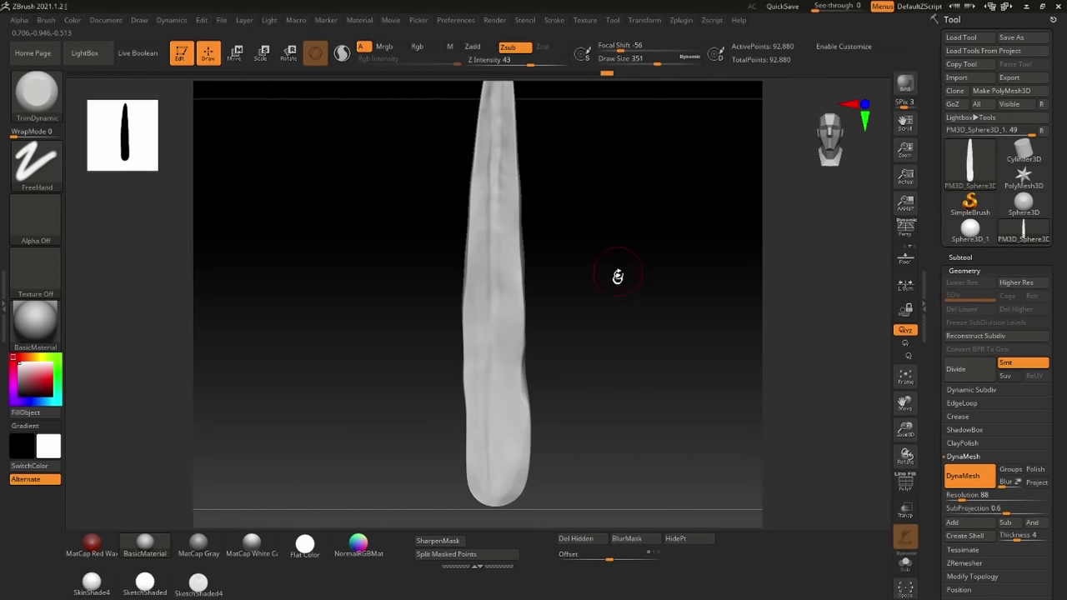
# Sculpt a broad lengthwise stroke down the middle of the form with the Standard brush at draw size 611
pyautogui.press('b')
pyautogui.press('s')
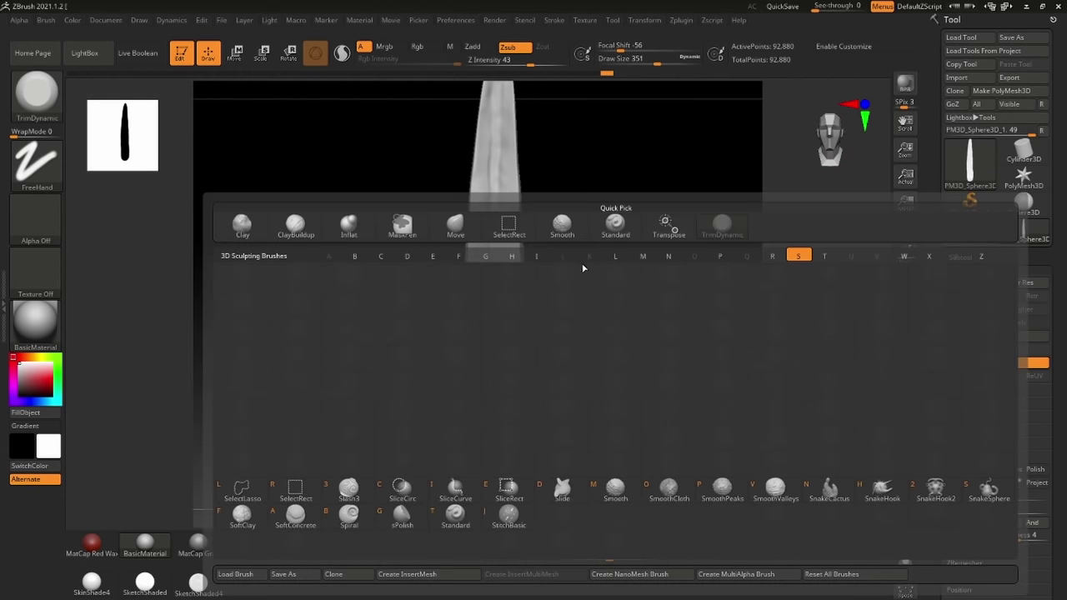
pyautogui.press('t')
pyautogui.moveTo(583, 234)
pyautogui.keyDown('alt'); pyautogui.mouseDown()
pyautogui.moveTo(589, 262)
pyautogui.moveTo(606, 262)
pyautogui.moveTo(611, 184)
pyautogui.mouseUp(); pyautogui.keyUp('alt')
pyautogui.press('s')
pyautogui.moveTo(494, 146); pyautogui.dragTo(494, 376)
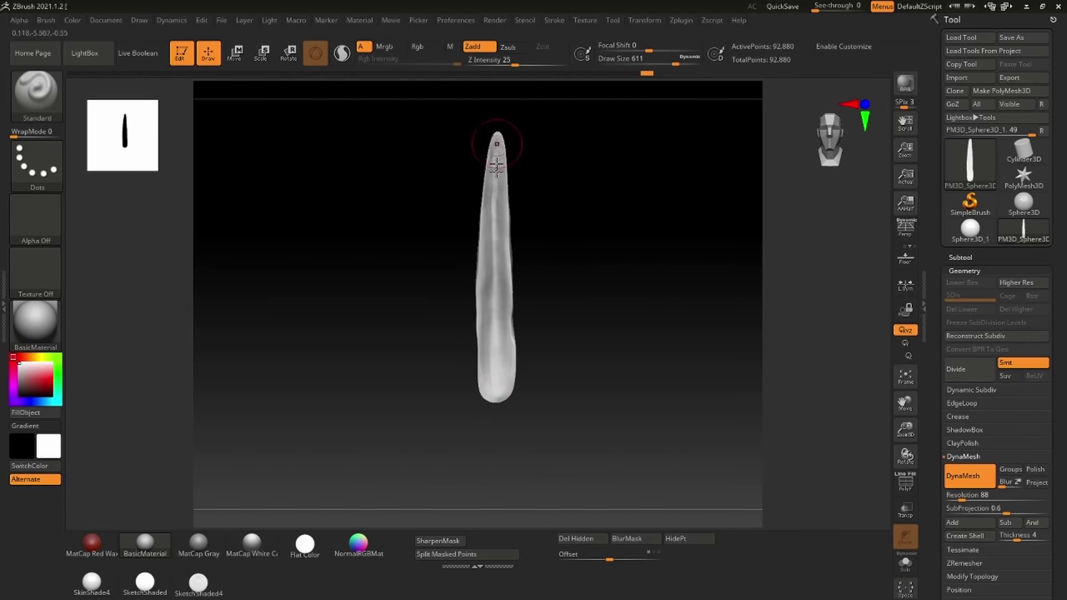
# Flatten the middle and left side of the form along its length with the TrimDynamic brush
pyautogui.keyDown('alt'); pyautogui.moveTo(586, 218); pyautogui.dragTo(588, 265); pyautogui.keyUp('alt')
pyautogui.press('b')
pyautogui.press('t')
pyautogui.press('d')
pyautogui.moveTo(495, 435); pyautogui.dragTo(496, 180)
pyautogui.moveTo(496, 180)
pyautogui.keyDown('alt'); pyautogui.mouseDown(button='right')
pyautogui.moveTo(495, 239)
pyautogui.moveTo(495, 191)
pyautogui.mouseUp(button='right'); pyautogui.keyUp('alt')
pyautogui.moveTo(476, 200); pyautogui.dragTo(467, 360)
pyautogui.moveTo(593, 354)
pyautogui.keyDown('alt'); pyautogui.mouseDown()
pyautogui.moveTo(596, 305)
pyautogui.moveTo(592, 325)
pyautogui.mouseUp(); pyautogui.keyUp('alt')
pyautogui.moveTo(575, 301); pyautogui.dragTo(451, 277)
pyautogui.moveTo(424, 237)
pyautogui.mouseDown()
pyautogui.moveTo(429, 281)
pyautogui.moveTo(425, 223)
pyautogui.moveTo(436, 255)
pyautogui.moveTo(562, 315)
pyautogui.mouseUp()
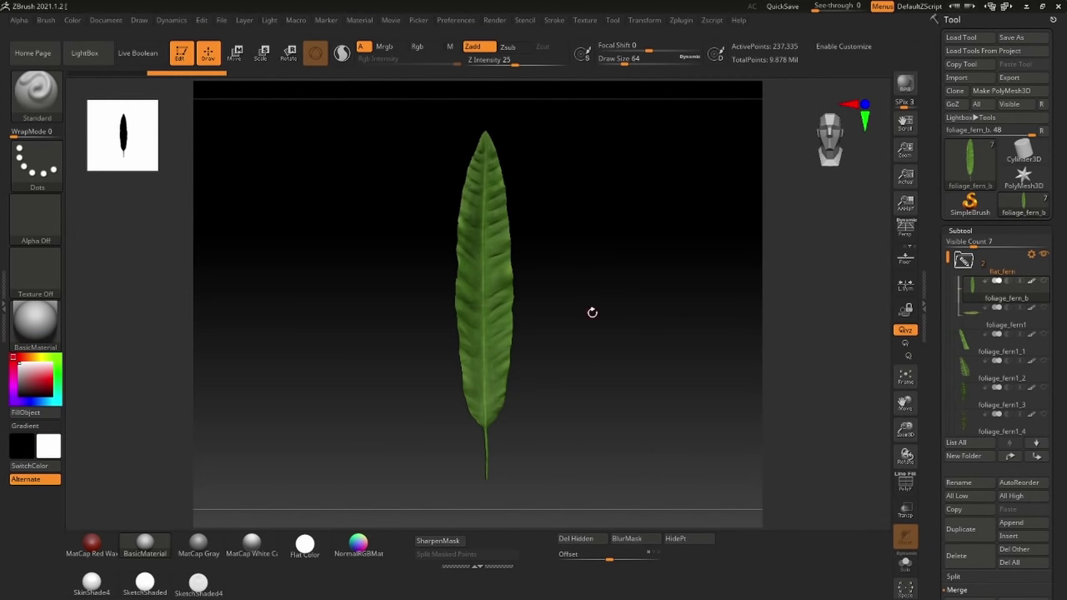
# Prepare to paint foliage_fern_b by choosing a pinkish-red colour, turning off Zadd and enabling Rgb
pyautogui.moveTo(592, 313); pyautogui.dragTo(625, 362)
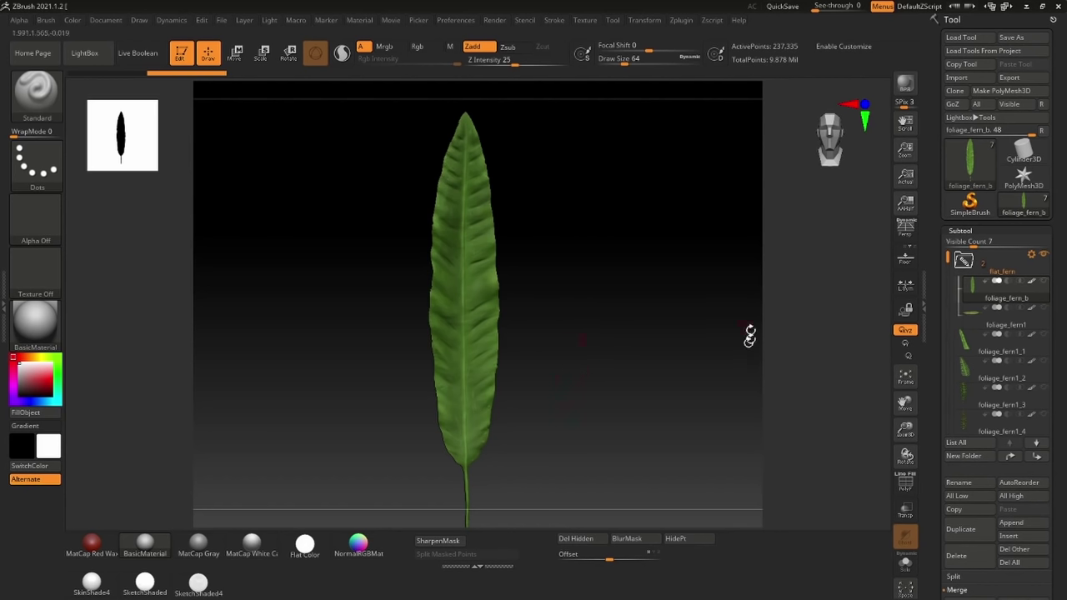
pyautogui.click(35, 376)
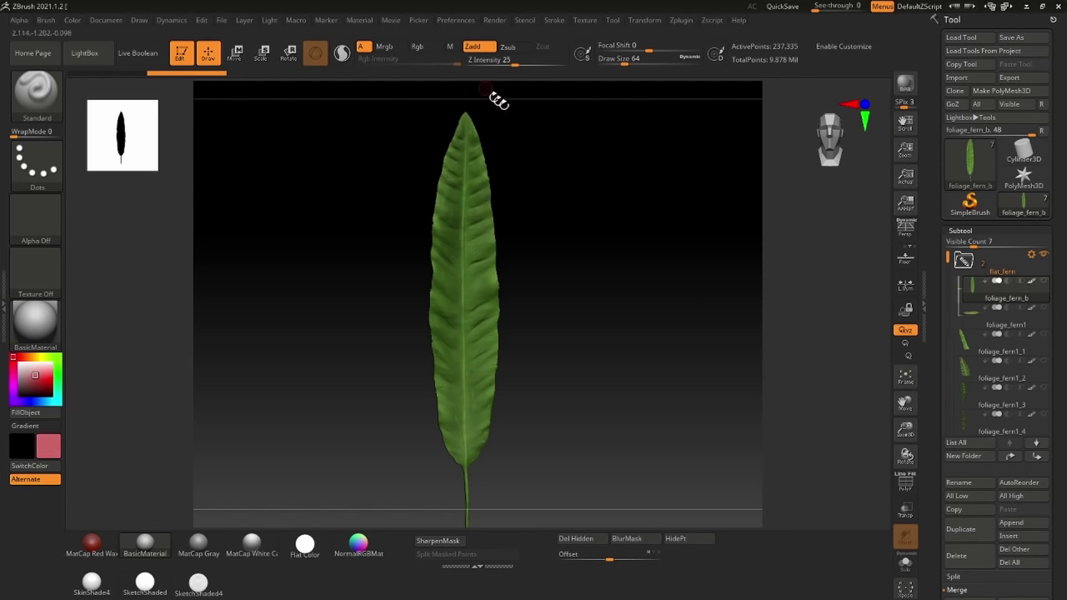
pyautogui.moveTo(1032, 284)
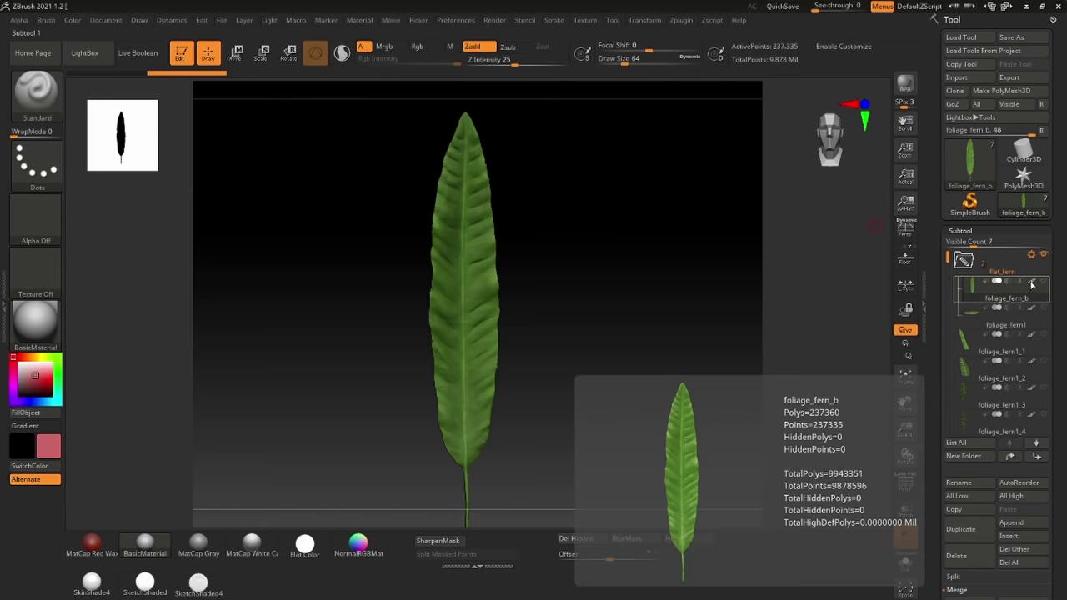
pyautogui.click(1031, 284)
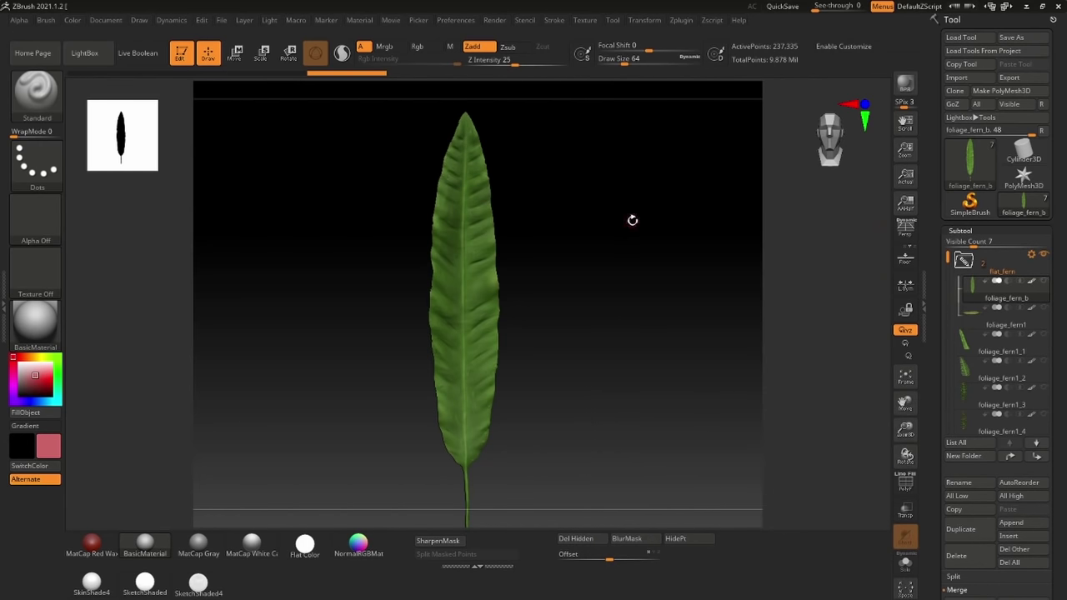
pyautogui.click(476, 50)
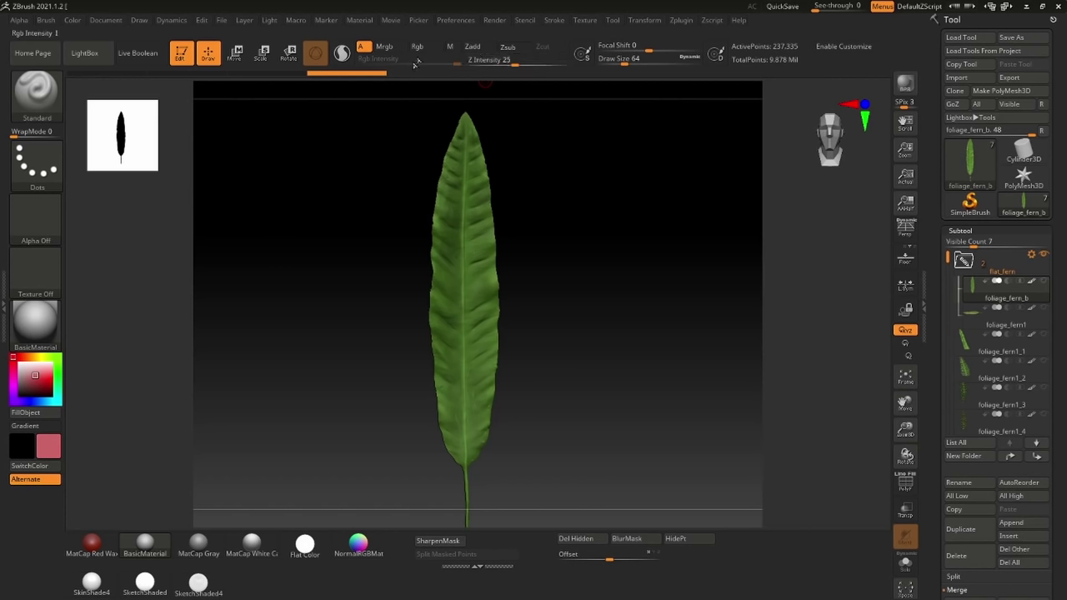
pyautogui.click(417, 46)
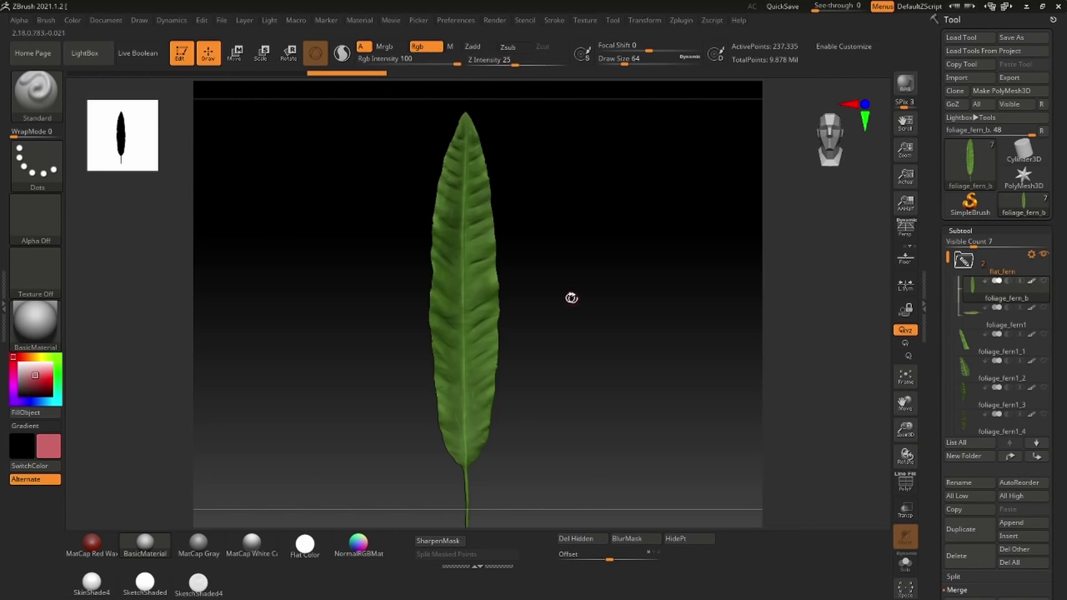
# Try painting pink strokes on the right half of the leaf and undo them
pyautogui.keyDown('alt'); pyautogui.moveTo(591, 274); pyautogui.dragTo(583, 310); pyautogui.keyUp('alt')
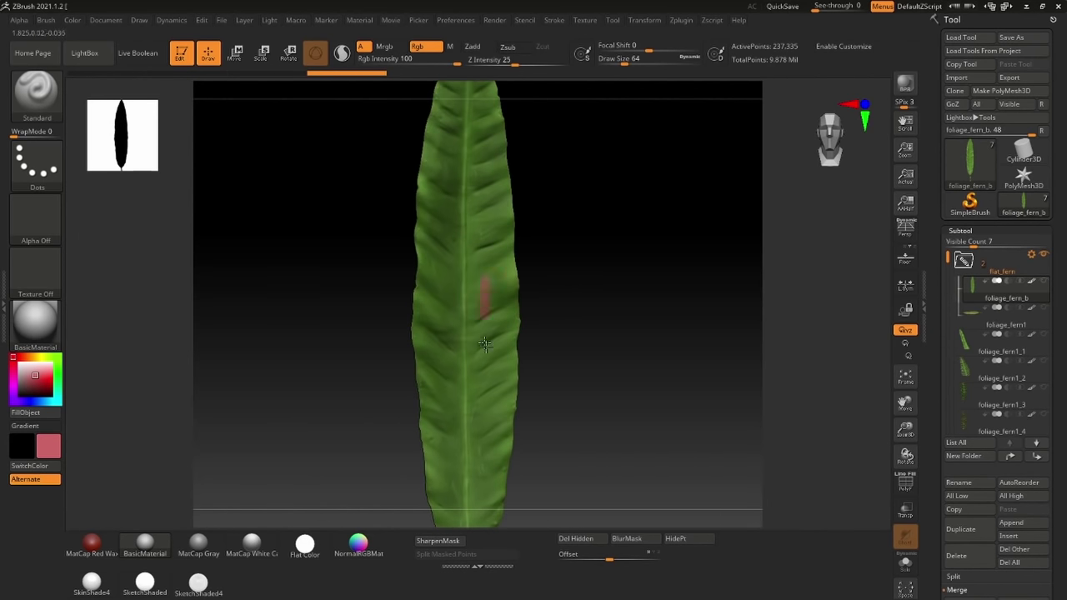
pyautogui.hotkey('ctrl', 'z')
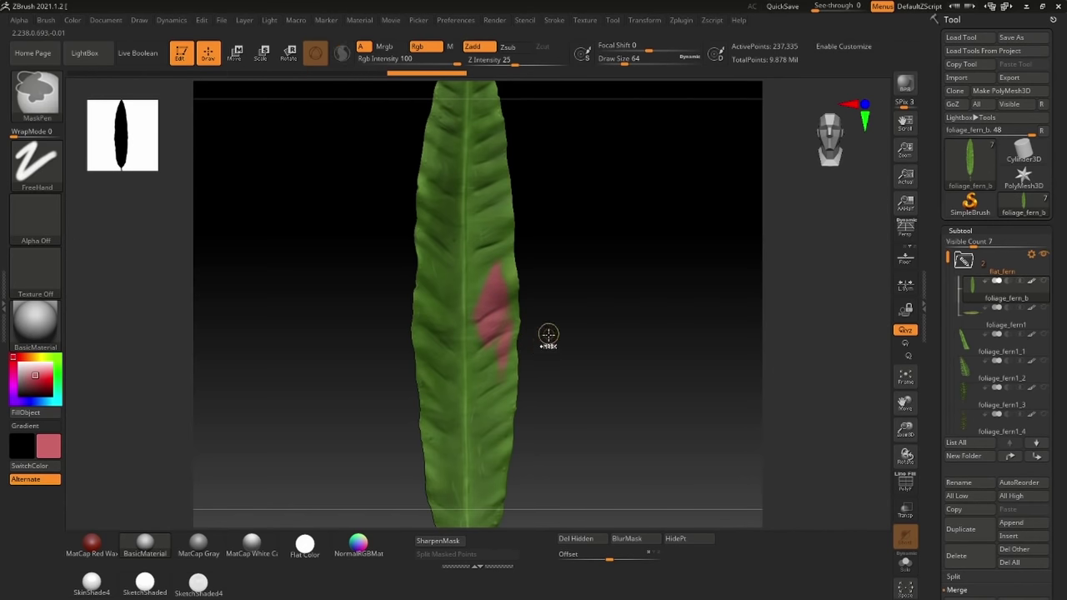
pyautogui.hotkey('ctrl', 'z')
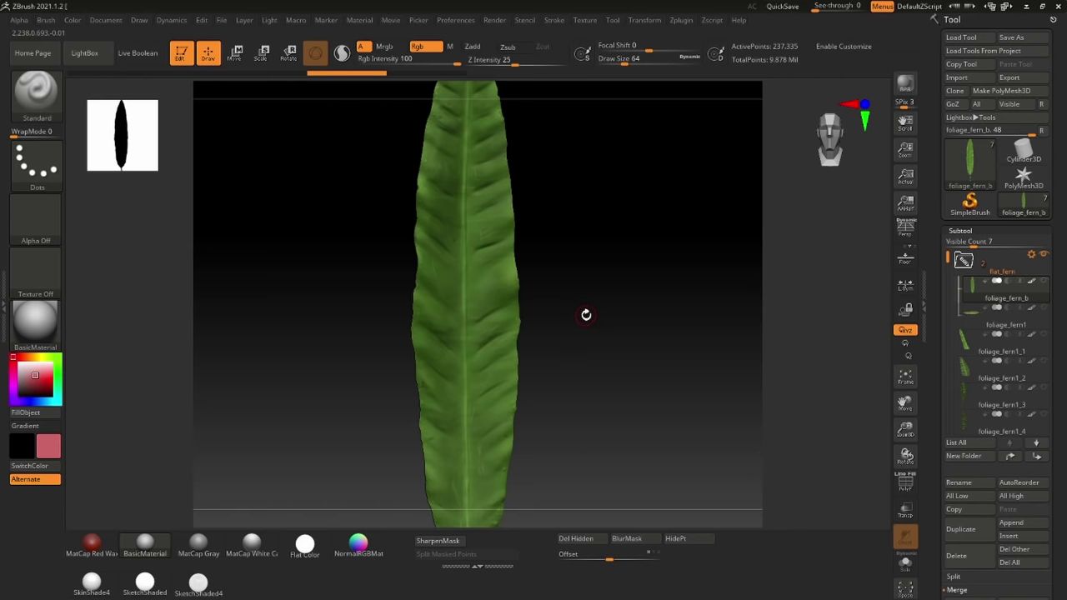
# Choose a medium green colour and fill the whole foliage_fern_b leaf with it
pyautogui.moveTo(580, 353); pyautogui.dragTo(570, 326)
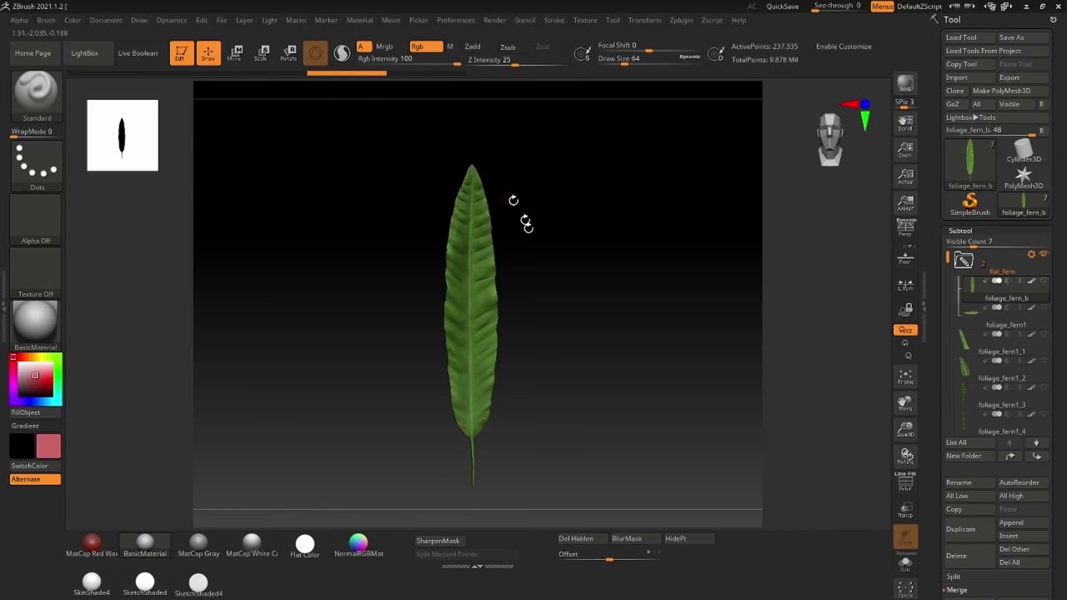
pyautogui.moveTo(556, 285); pyautogui.dragTo(611, 319)
pyautogui.click(820, 135)
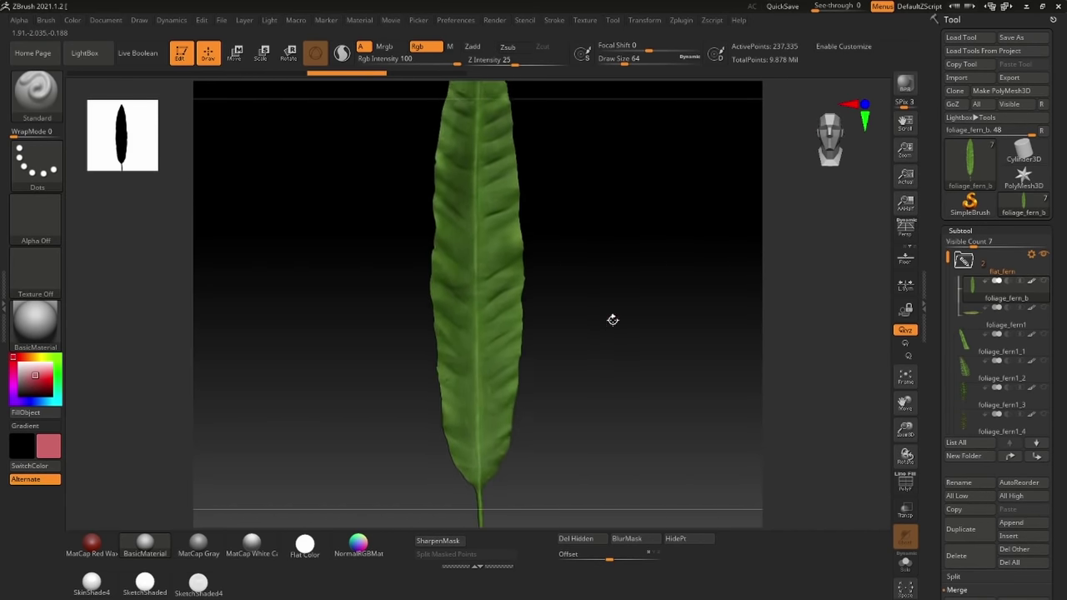
pyautogui.click(58, 358)
pyautogui.moveTo(37, 377); pyautogui.dragTo(36, 386)
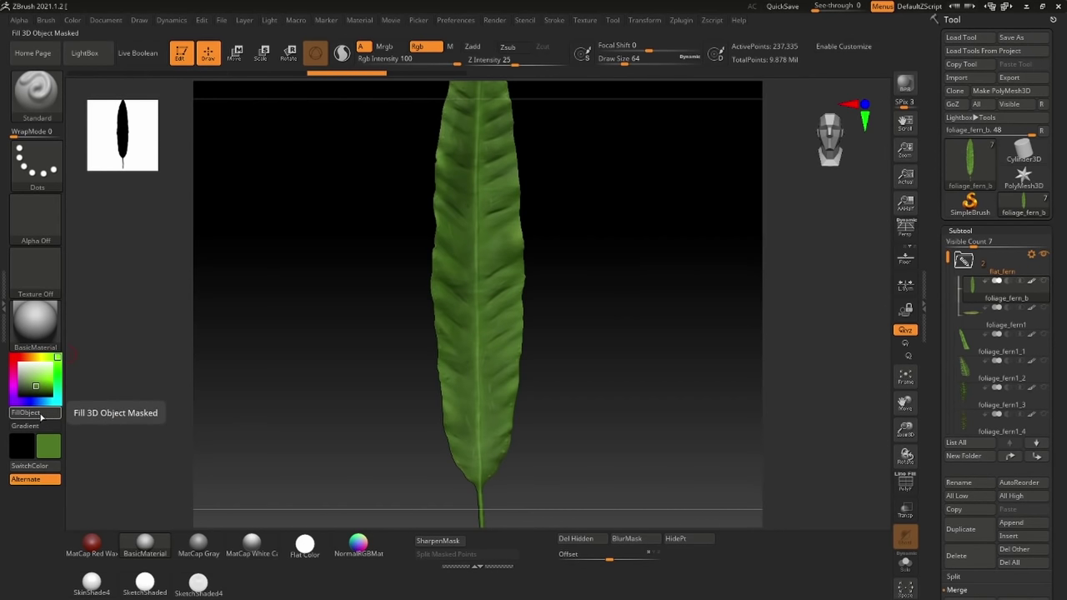
pyautogui.click(50, 413)
pyautogui.moveTo(552, 267); pyautogui.dragTo(553, 326)
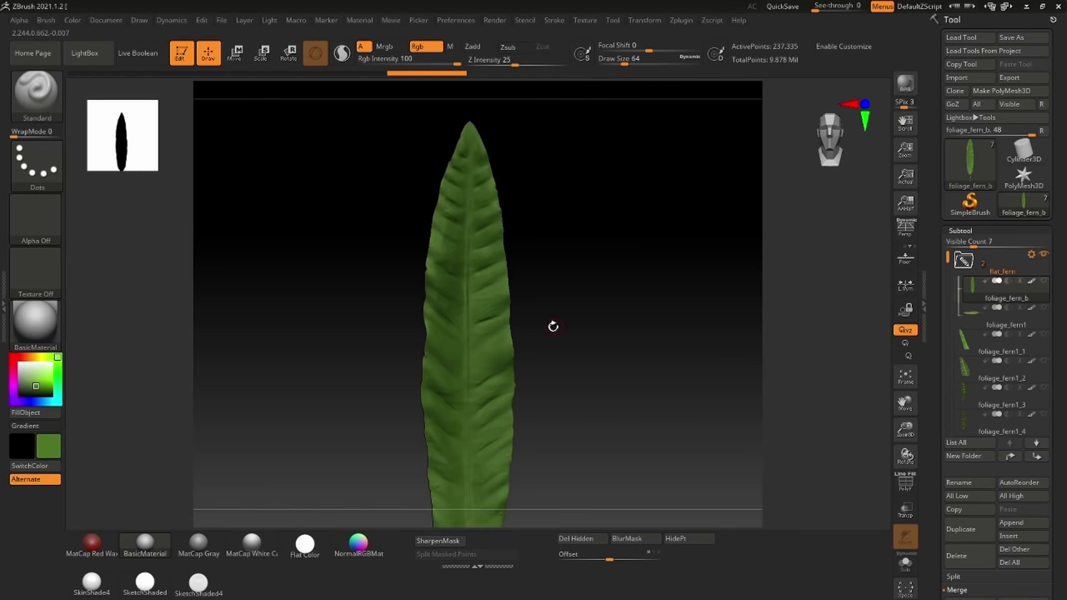
# Preview the leaf with the Flat Color material and switch it to the SkinShade4 material
pyautogui.moveTo(304, 545)
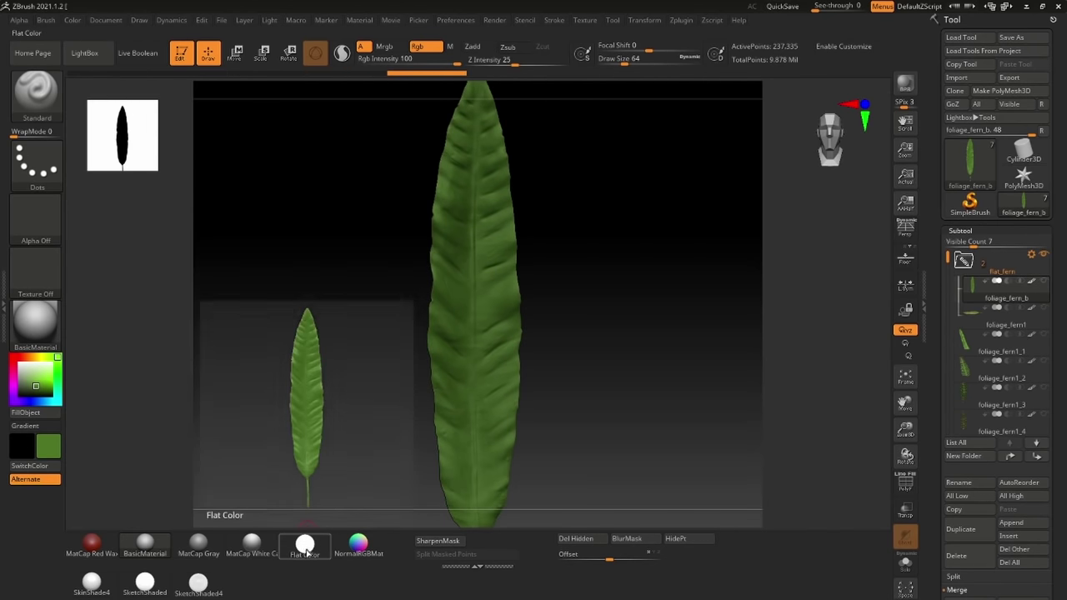
pyautogui.click(304, 545)
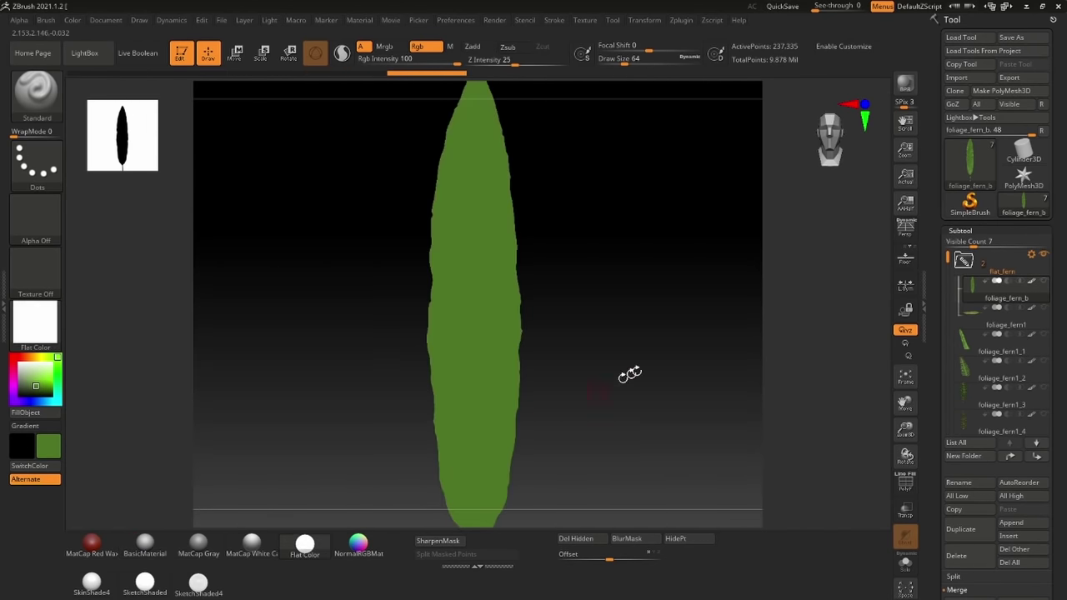
pyautogui.moveTo(626, 376); pyautogui.dragTo(619, 352)
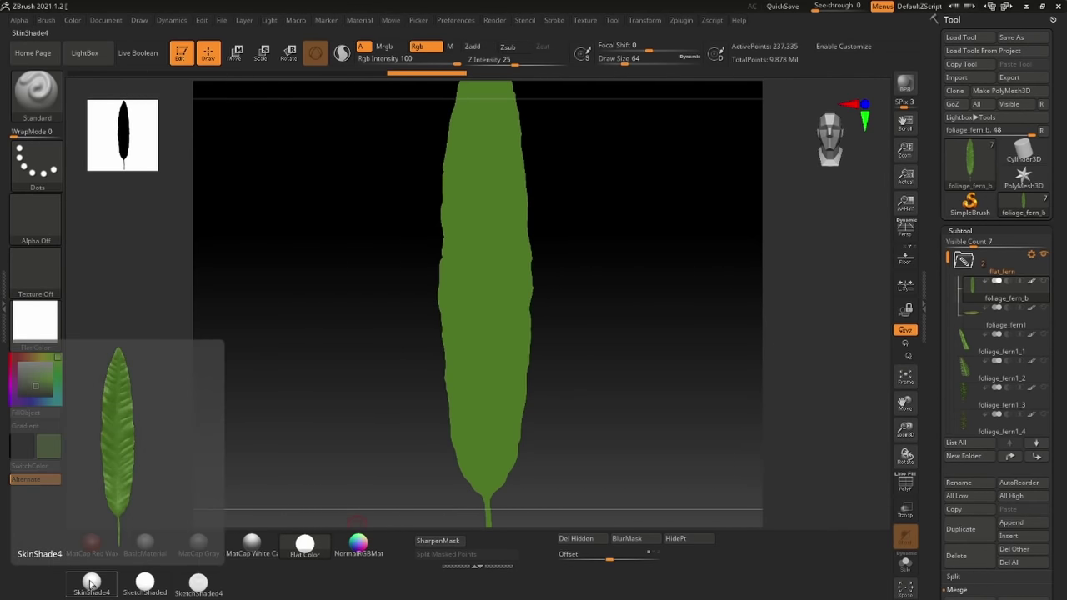
pyautogui.click(92, 582)
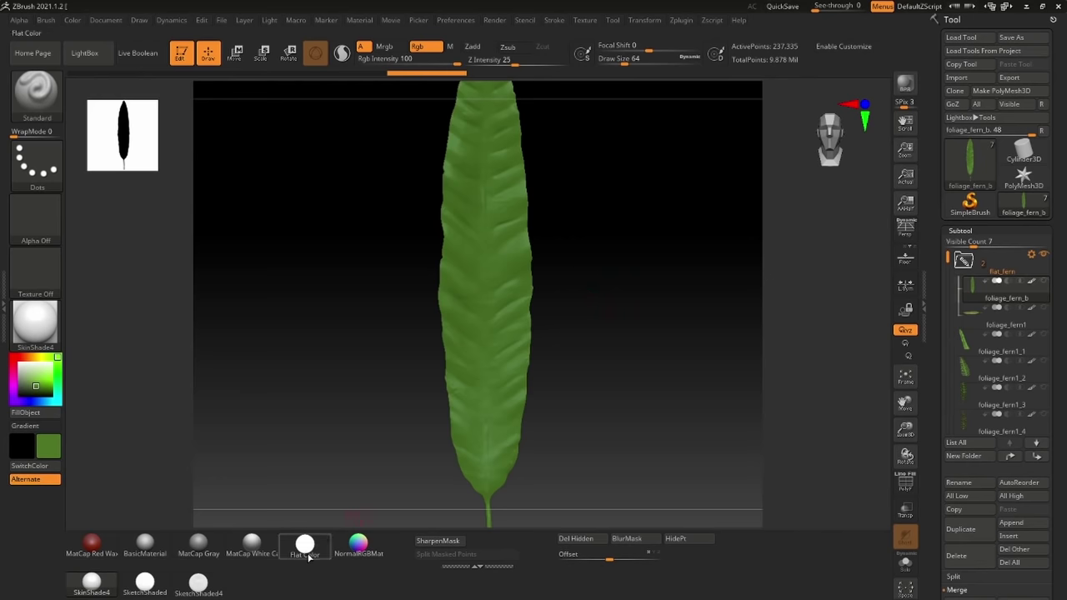
pyautogui.moveTo(307, 545)
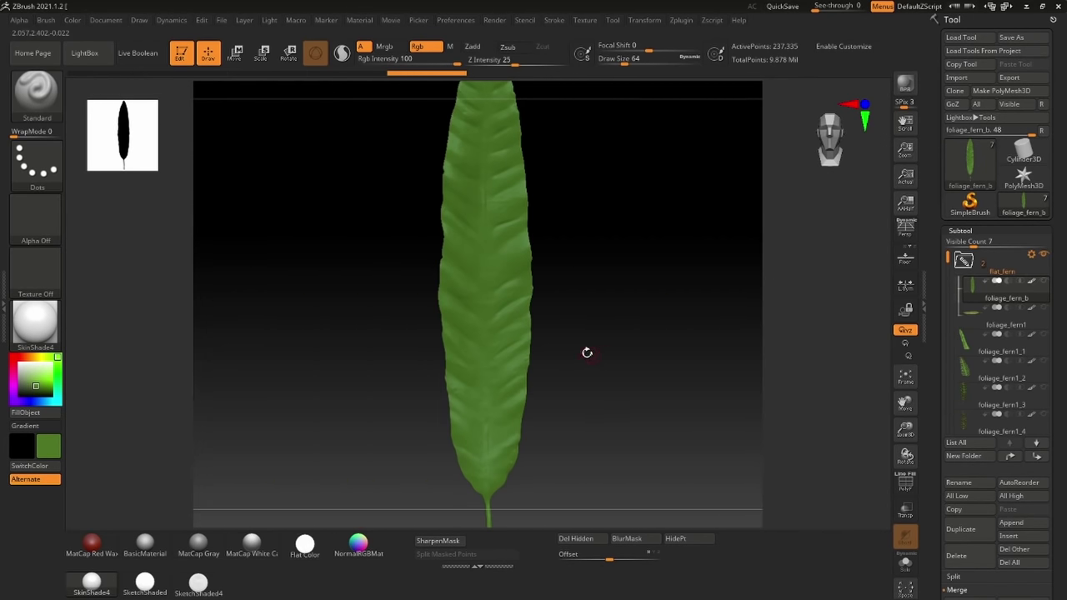
# Choose a yellow-green paint colour, a draw size of 338 and an Rgb intensity of 26
pyautogui.moveTo(583, 314); pyautogui.dragTo(213, 448)
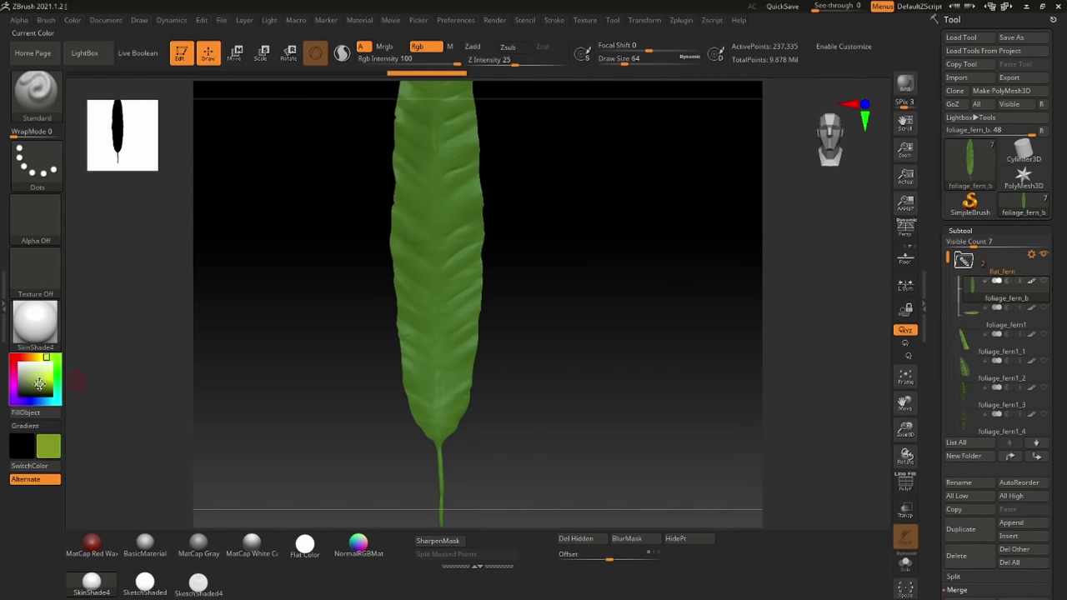
pyautogui.press('s')
pyautogui.moveTo(553, 277); pyautogui.dragTo(562, 277)
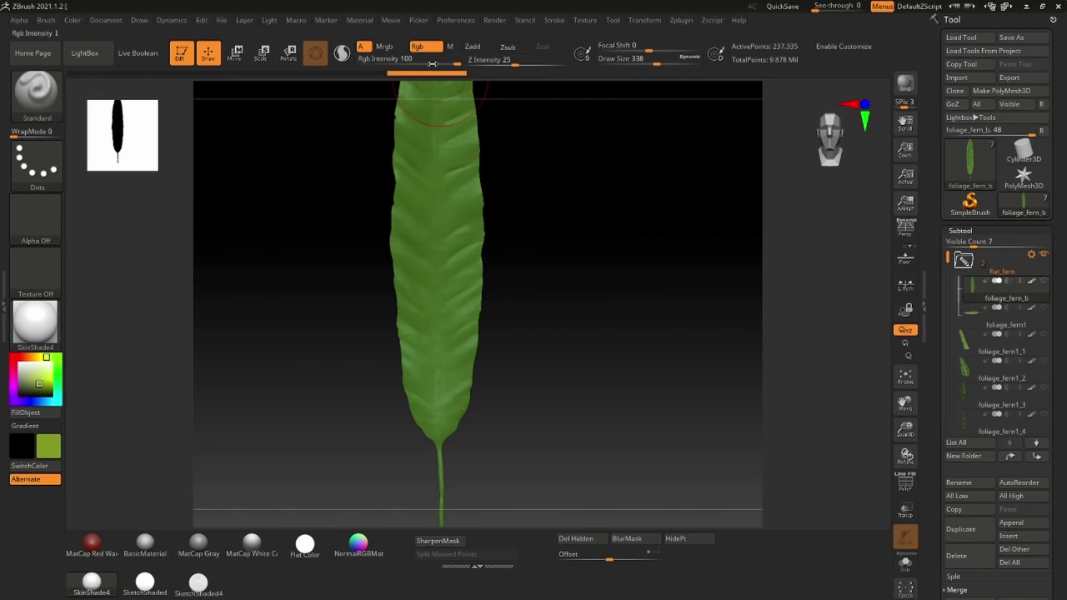
pyautogui.moveTo(426, 62); pyautogui.dragTo(414, 63)
pyautogui.keyDown('alt'); pyautogui.moveTo(508, 174); pyautogui.dragTo(505, 298); pyautogui.keyUp('alt')
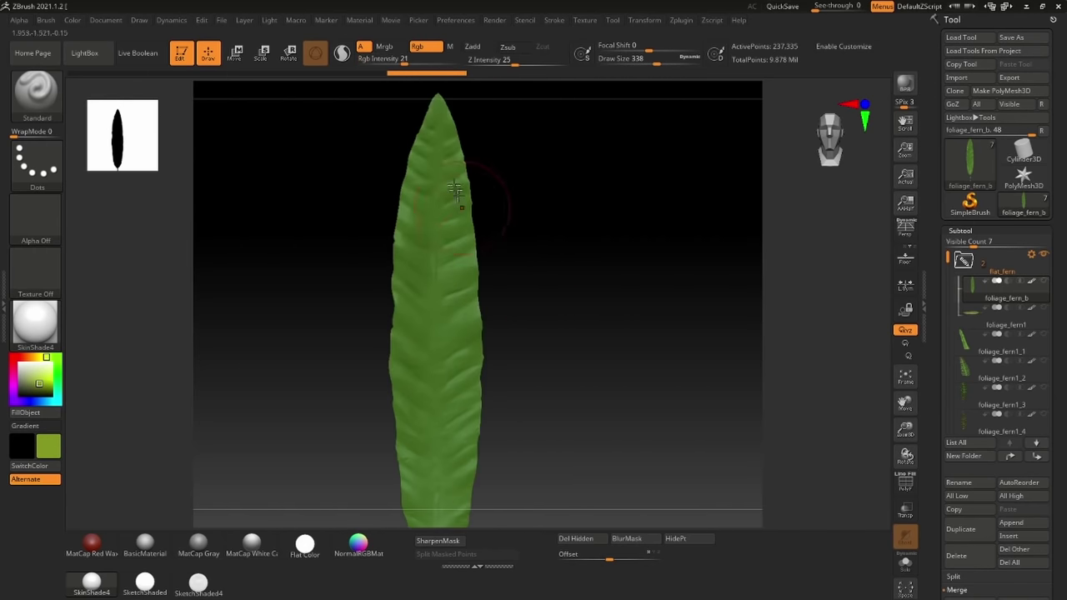
pyautogui.click(410, 62)
# Paint soft yellow-green strokes over the leaf's tip and down its upper half
pyautogui.moveTo(447, 167)
pyautogui.mouseDown()
pyautogui.moveTo(429, 133)
pyautogui.moveTo(450, 195)
pyautogui.mouseUp()
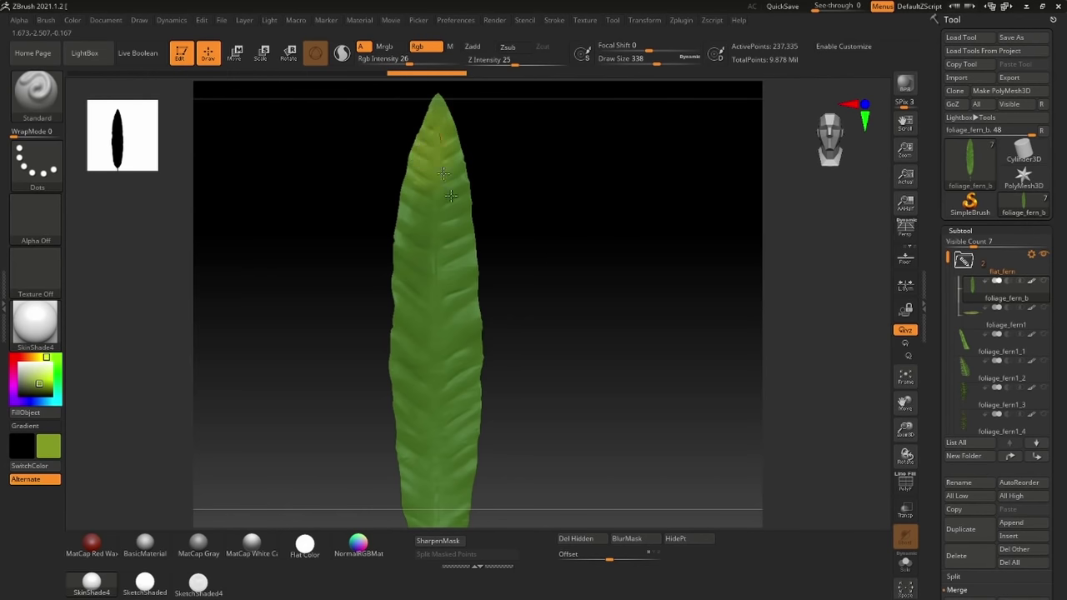
pyautogui.moveTo(444, 91); pyautogui.dragTo(433, 122)
pyautogui.keyDown('alt'); pyautogui.moveTo(503, 217); pyautogui.dragTo(499, 155); pyautogui.keyUp('alt')
pyautogui.moveTo(434, 168)
pyautogui.mouseDown()
pyautogui.moveTo(433, 149)
pyautogui.moveTo(401, 154)
pyautogui.mouseUp()
pyautogui.keyDown('alt'); pyautogui.moveTo(561, 213); pyautogui.dragTo(597, 347); pyautogui.keyUp('alt')
pyautogui.moveTo(469, 174); pyautogui.dragTo(471, 156)
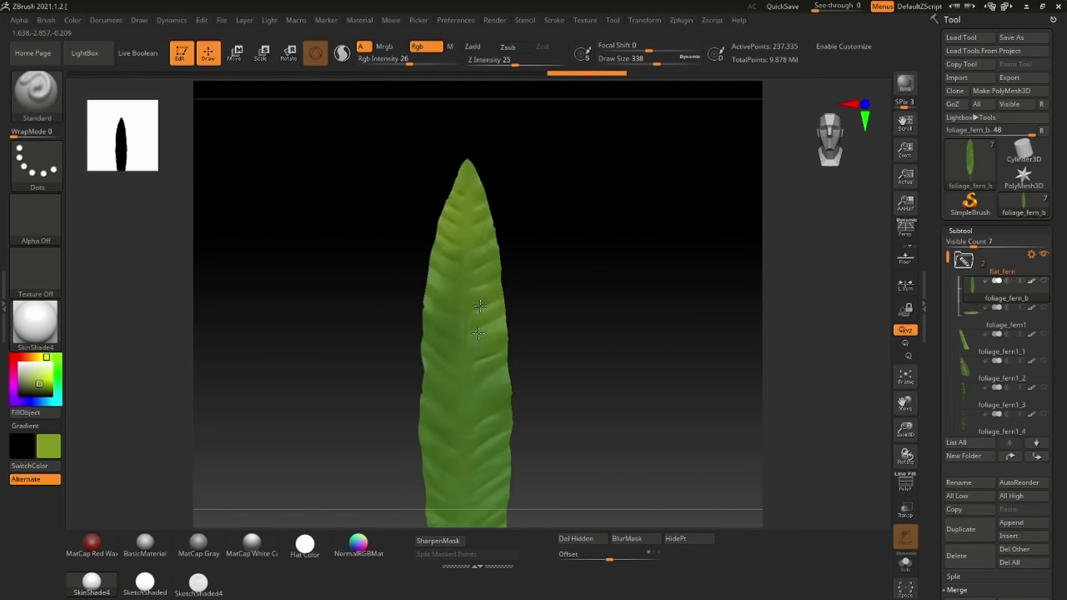
pyautogui.moveTo(559, 376); pyautogui.dragTo(745, 169)
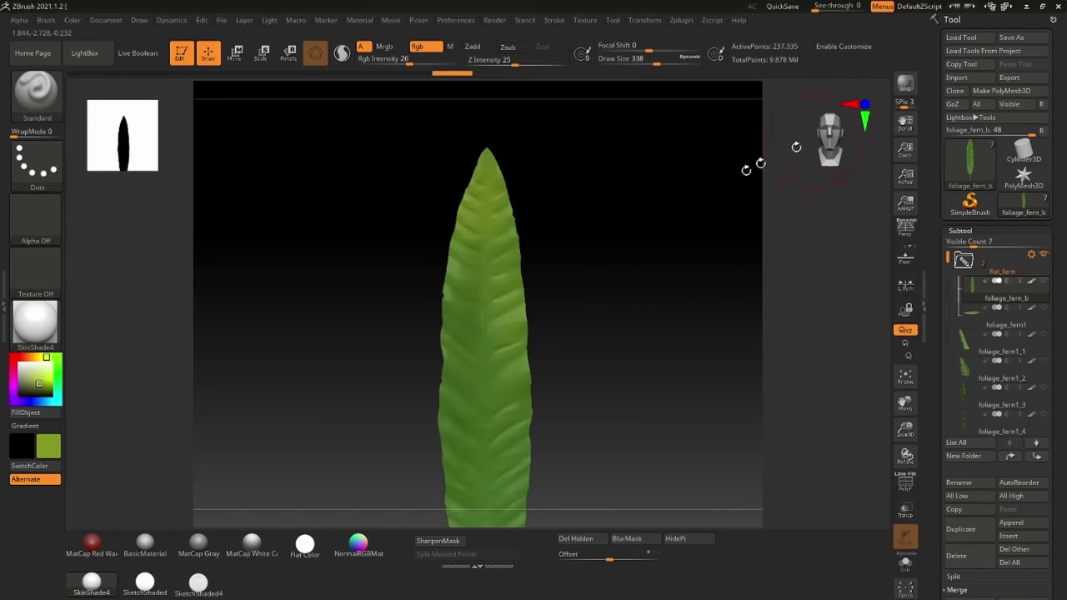
pyautogui.moveTo(520, 371); pyautogui.dragTo(559, 250)
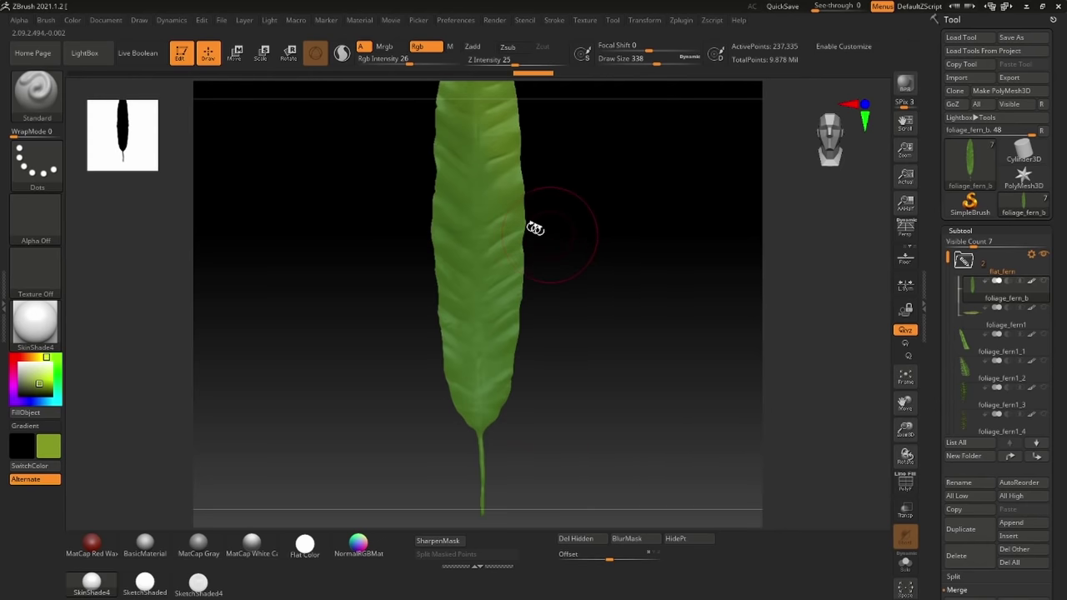
# Choose a pale, desaturated green paint colour and set the draw size to 13 for fine detail on the leaf
pyautogui.moveTo(510, 219); pyautogui.dragTo(529, 452)
pyautogui.moveTo(623, 181); pyautogui.dragTo(255, 393)
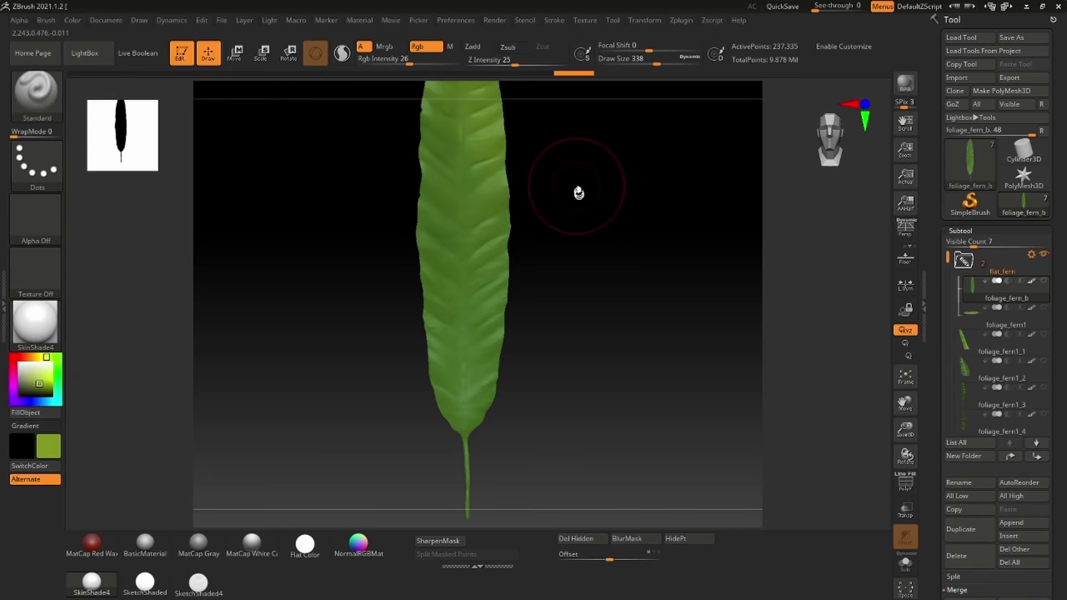
pyautogui.moveTo(602, 209); pyautogui.dragTo(587, 298)
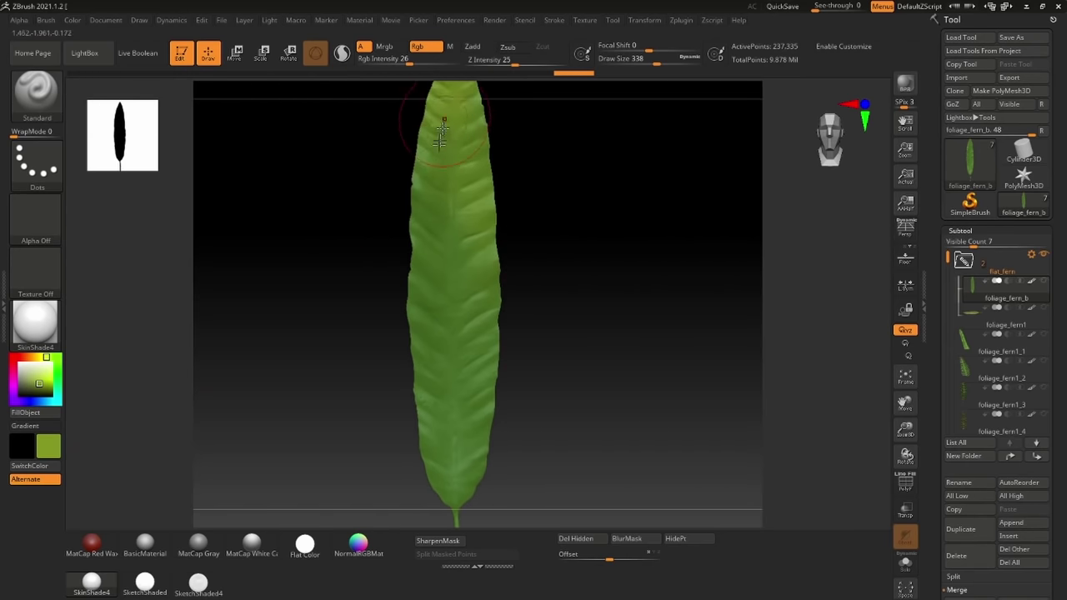
pyautogui.keyDown('alt'); pyautogui.moveTo(565, 215); pyautogui.dragTo(625, 293); pyautogui.keyUp('alt')
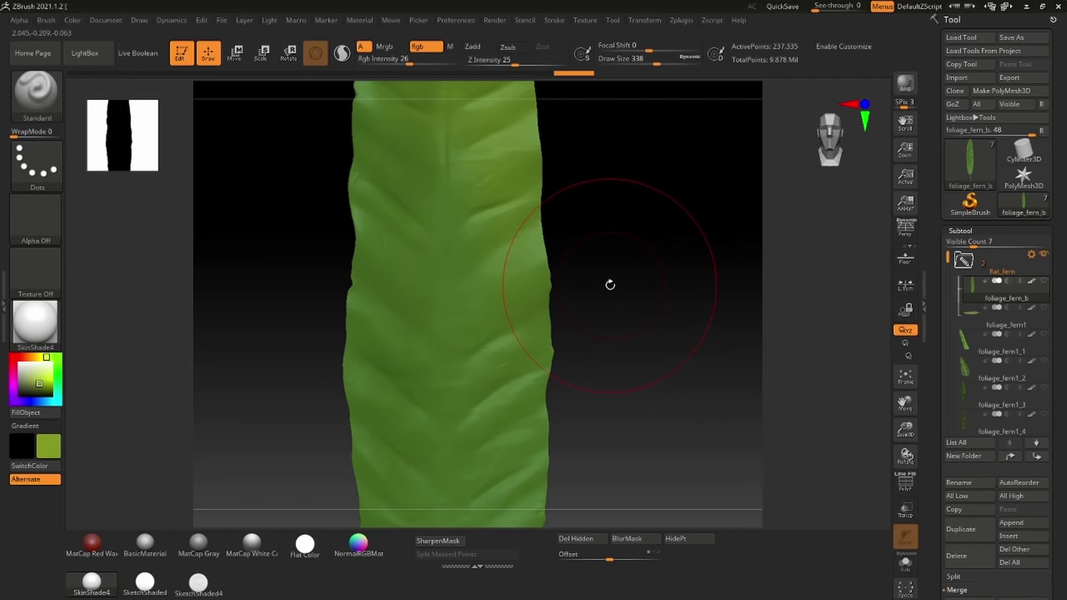
pyautogui.click(29, 371)
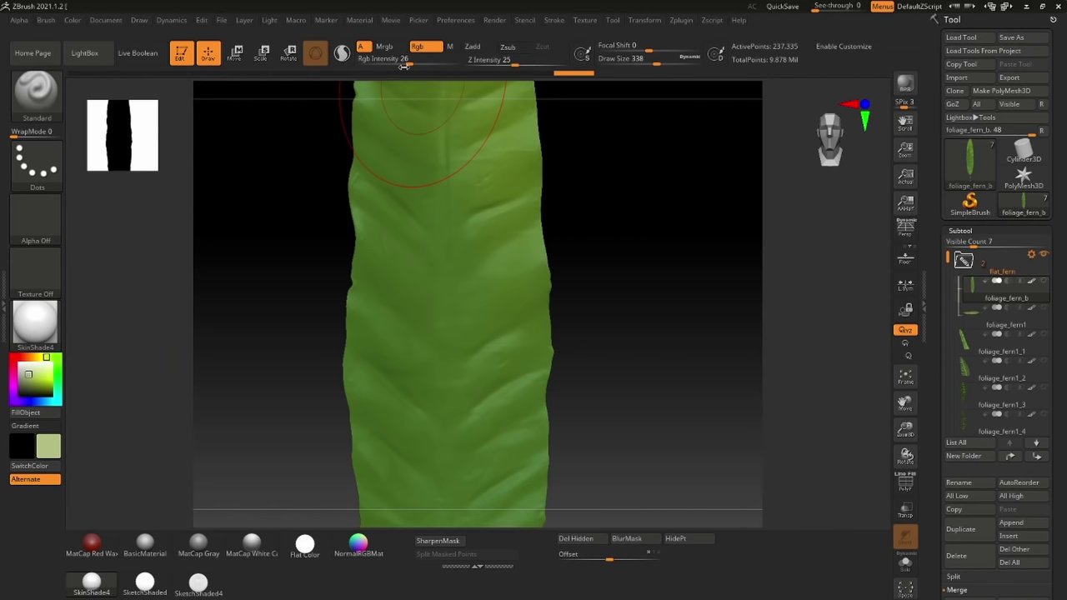
pyautogui.press('s')
pyautogui.moveTo(603, 236); pyautogui.dragTo(578, 236)
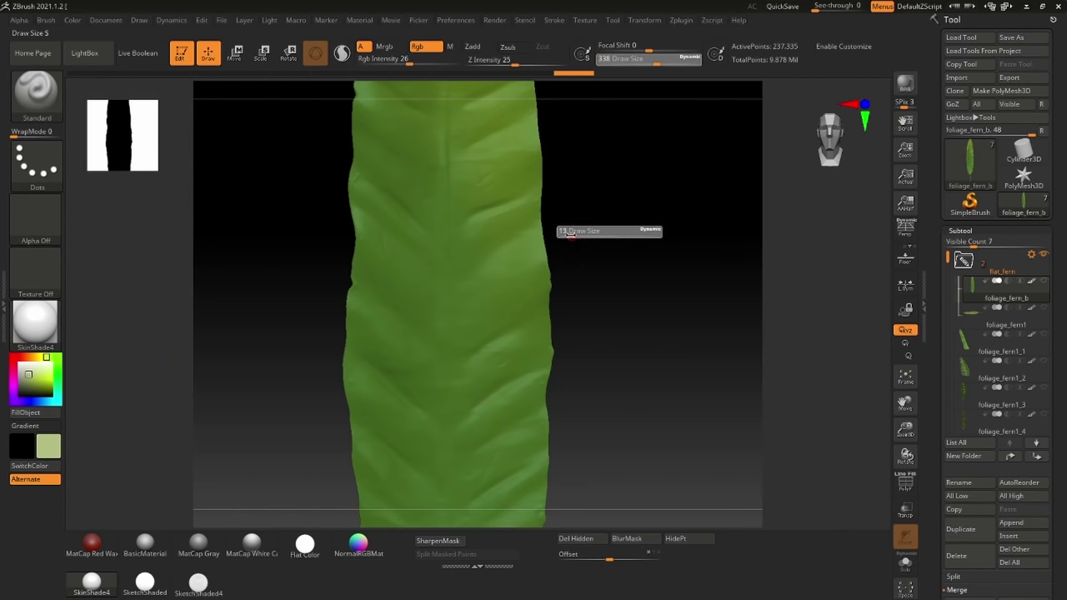
# Set the Standard brush to Zsub with a Z Intensity of 9 and an Rgb Intensity of 10
pyautogui.click(472, 47)
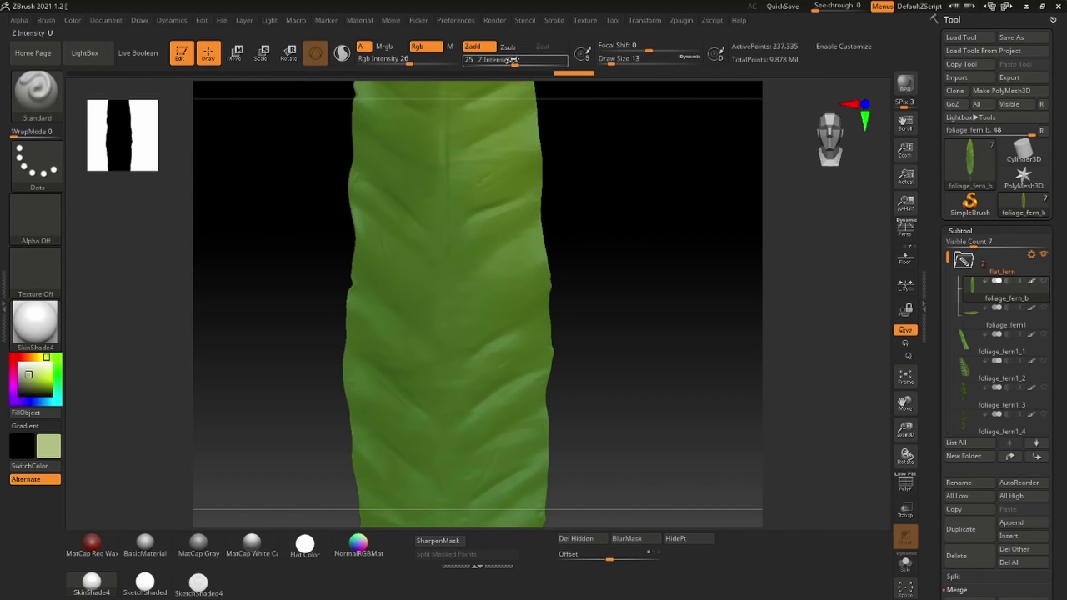
pyautogui.click(512, 47)
pyautogui.moveTo(511, 62); pyautogui.dragTo(492, 62)
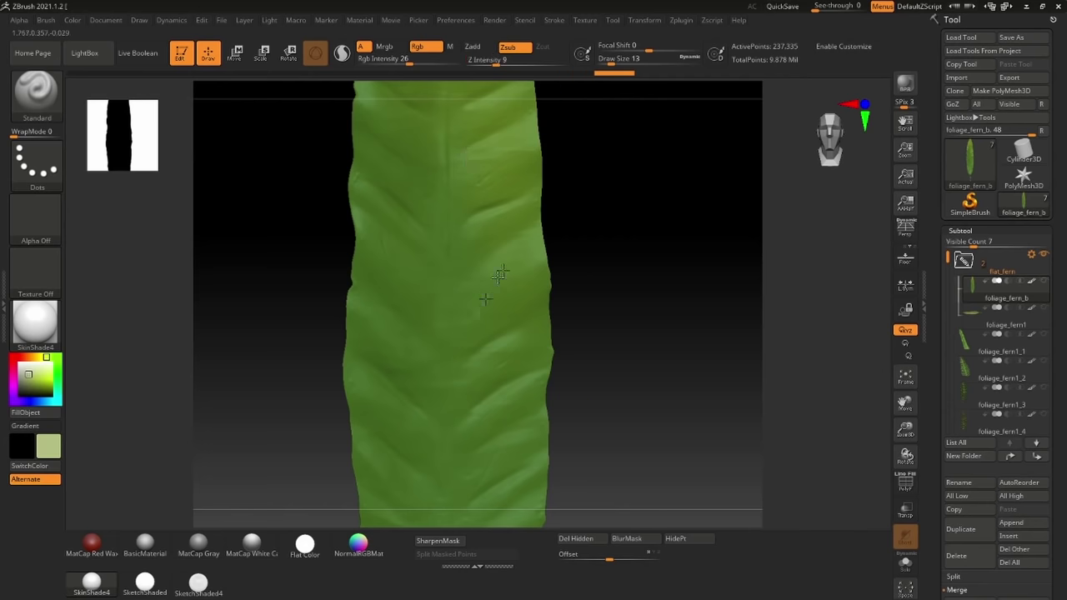
pyautogui.press('ctrl')
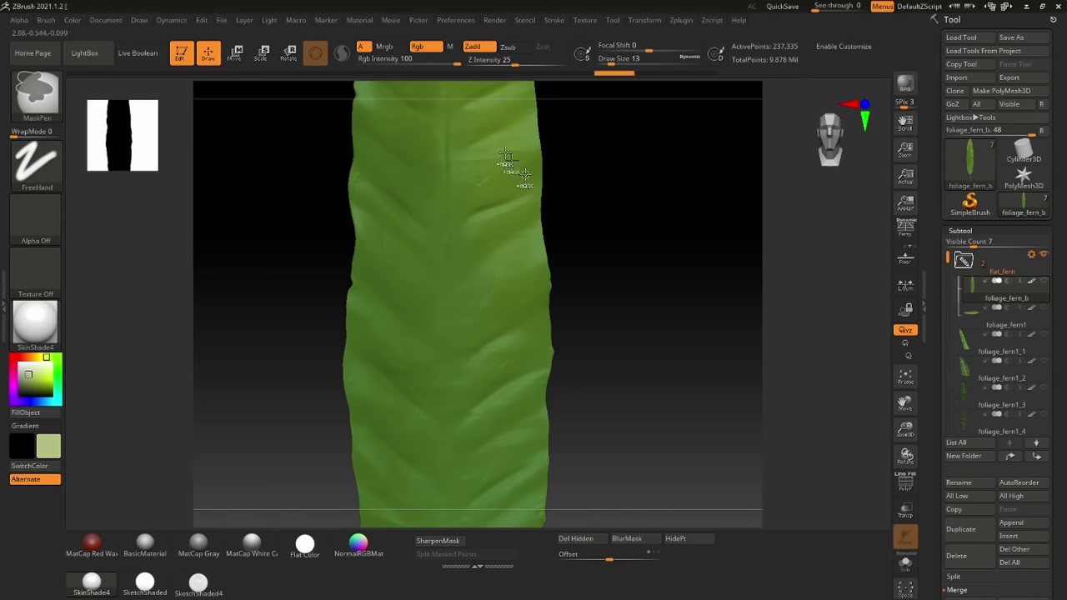
pyautogui.moveTo(401, 65); pyautogui.dragTo(392, 64)
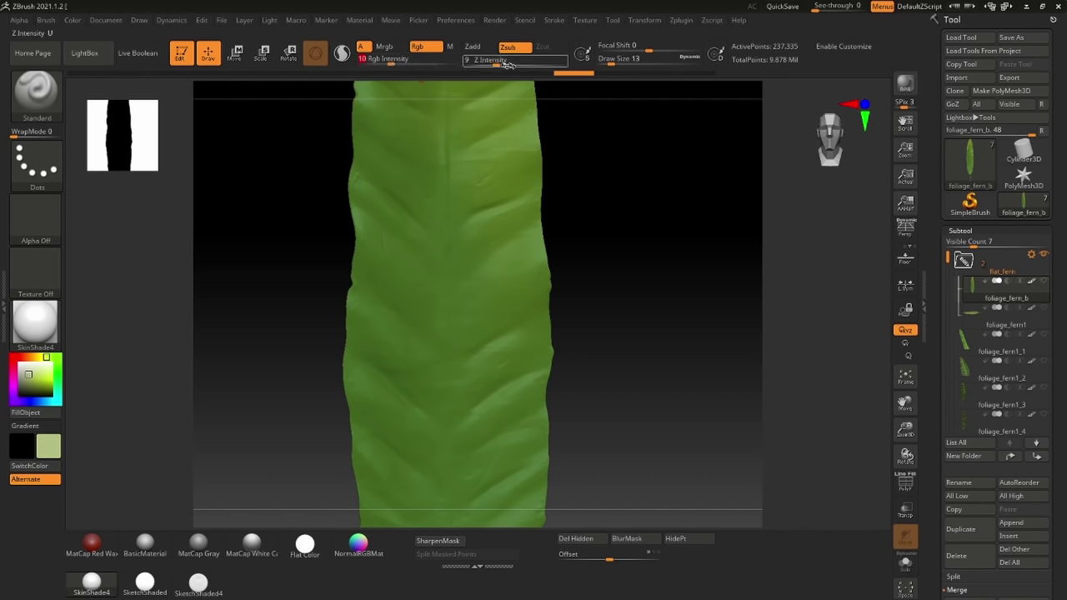
# Set the Standard brush's Z Intensity to 17 and, after previewing NormalRGBMat, SkinShade4 and Flat Color, give the leaf BasicMaterial
pyautogui.click(506, 63)
pyautogui.moveTo(506, 63); pyautogui.dragTo(508, 63)
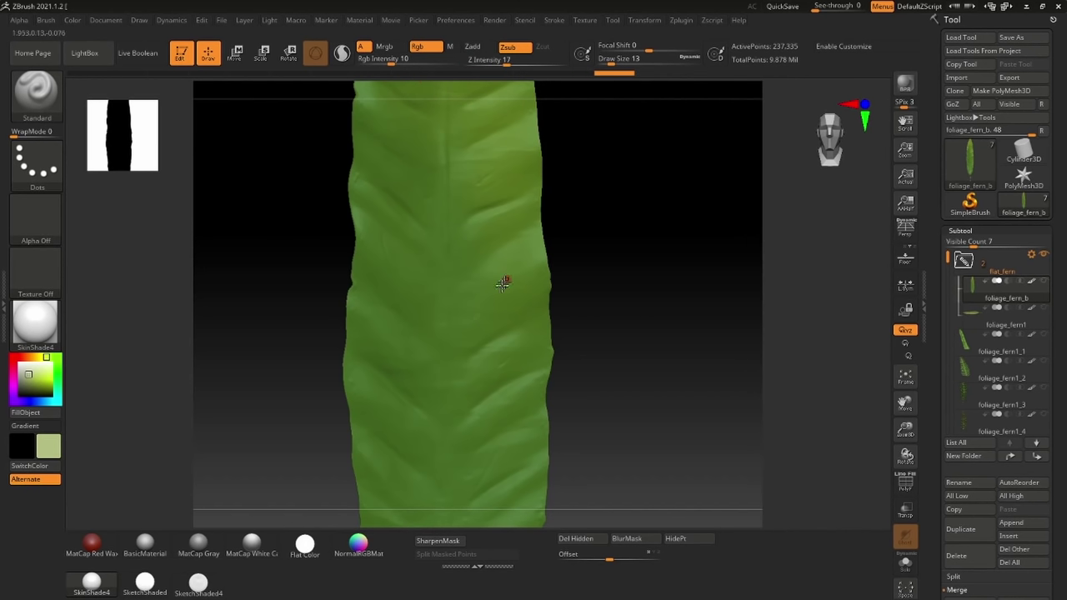
pyautogui.click(366, 556)
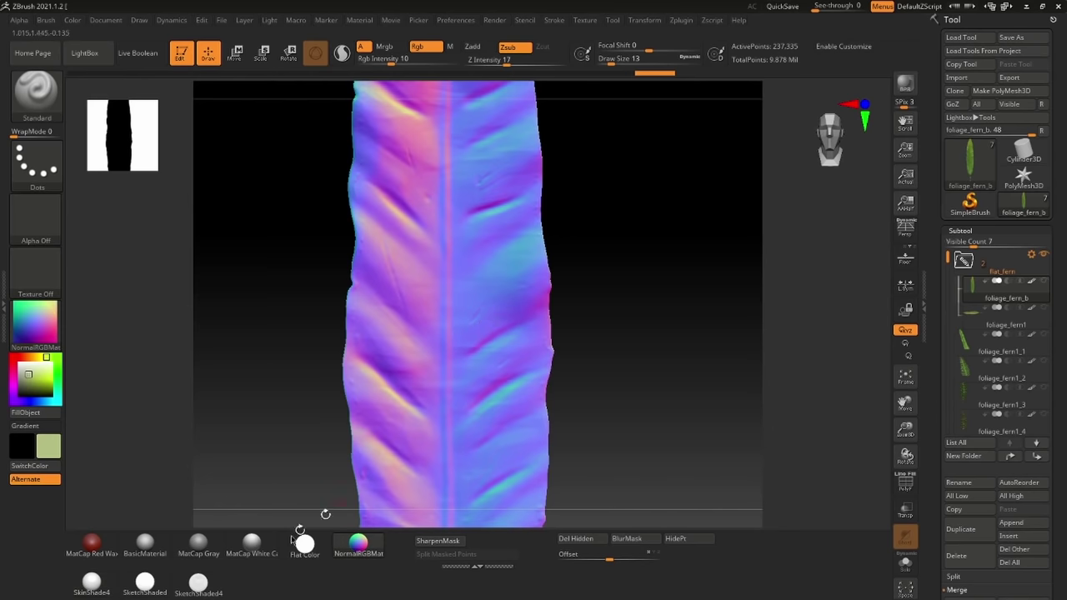
pyautogui.click(92, 581)
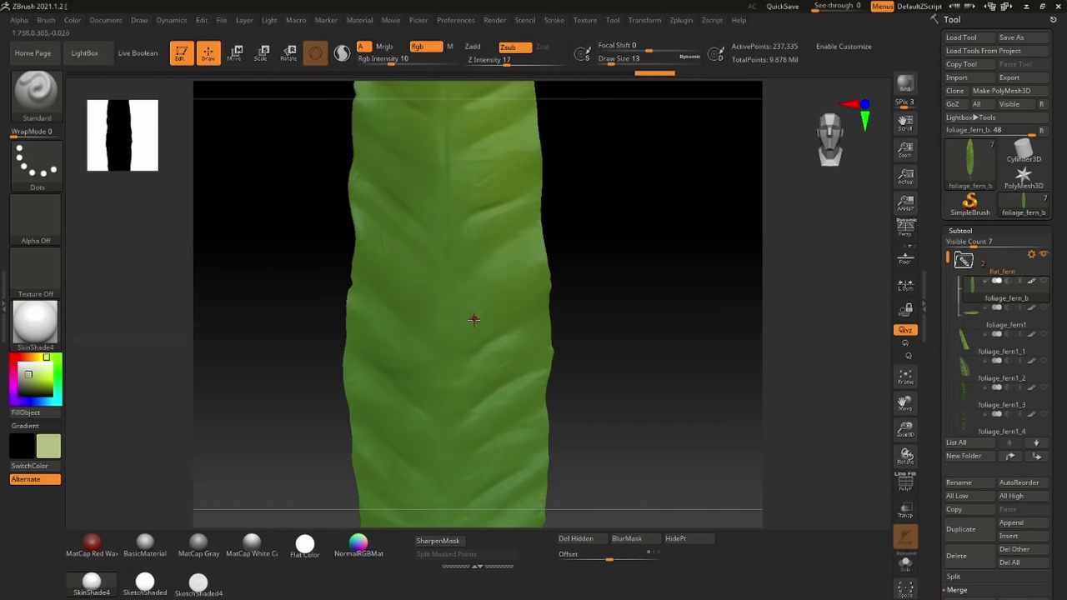
pyautogui.click(305, 546)
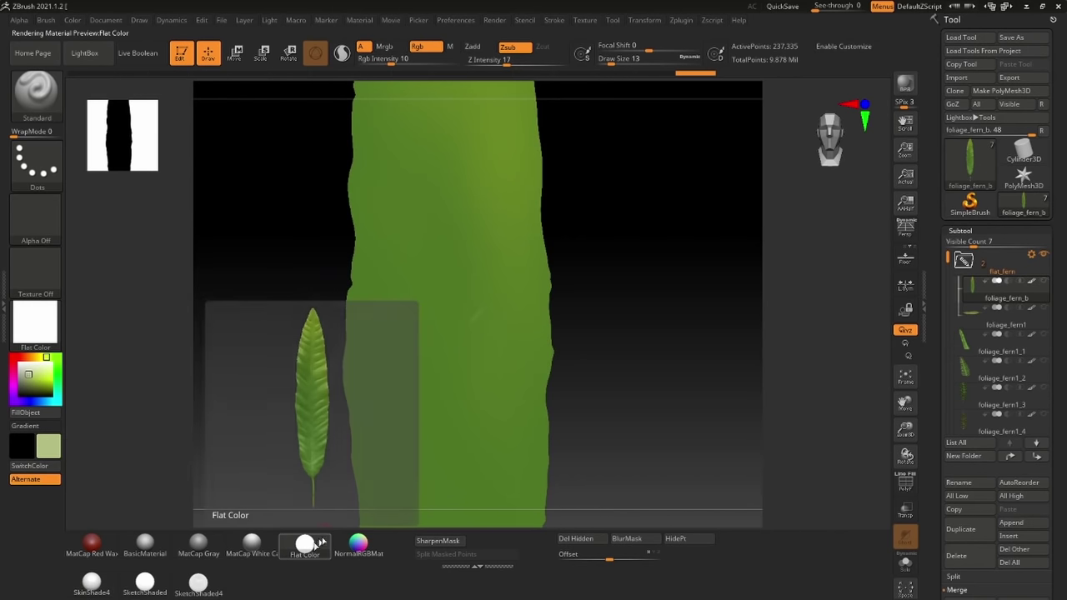
pyautogui.click(144, 546)
# Choose a brown paint color and load the MalletFast brush from the Mallet folder with a Draw Size of 77
pyautogui.moveTo(611, 362); pyautogui.dragTo(539, 257)
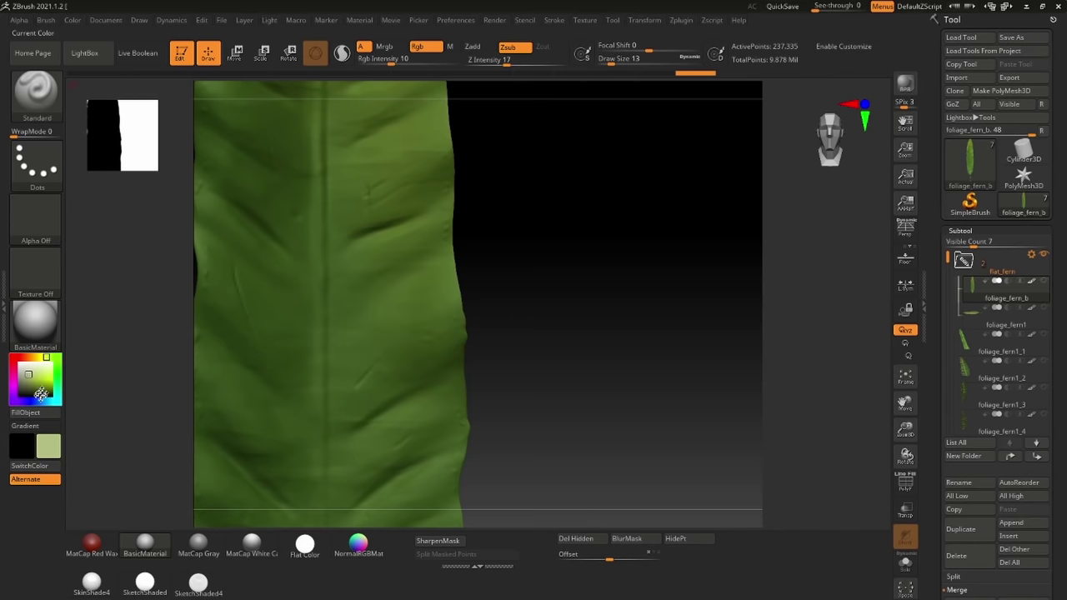
pyautogui.moveTo(30, 365); pyautogui.dragTo(30, 385)
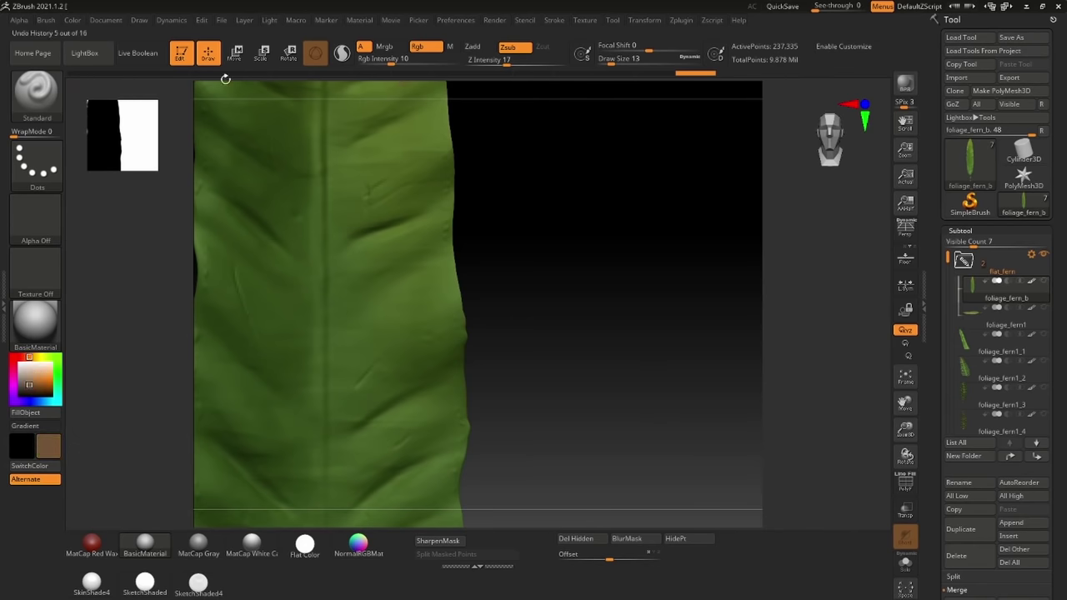
pyautogui.press(',')
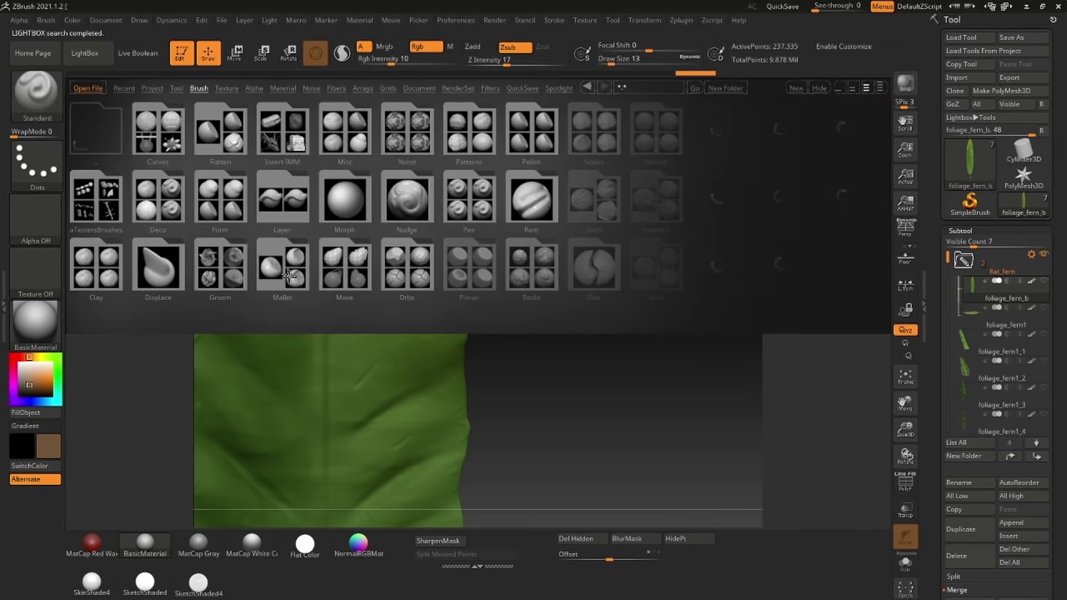
pyautogui.doubleClick(282, 276)
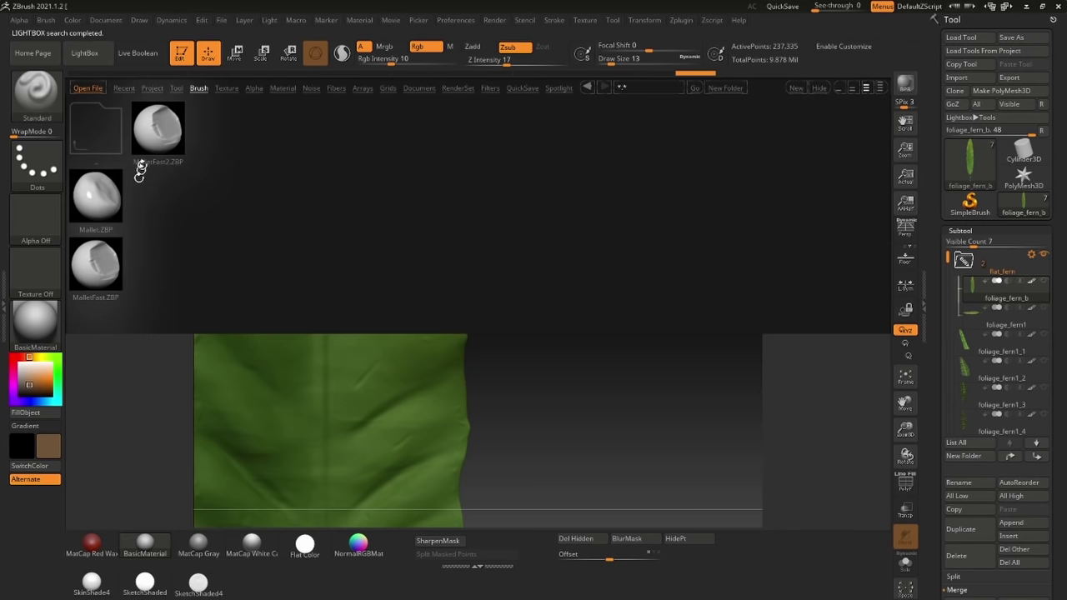
pyautogui.doubleClick(99, 268)
pyautogui.press('s')
pyautogui.moveTo(483, 291); pyautogui.dragTo(502, 293)
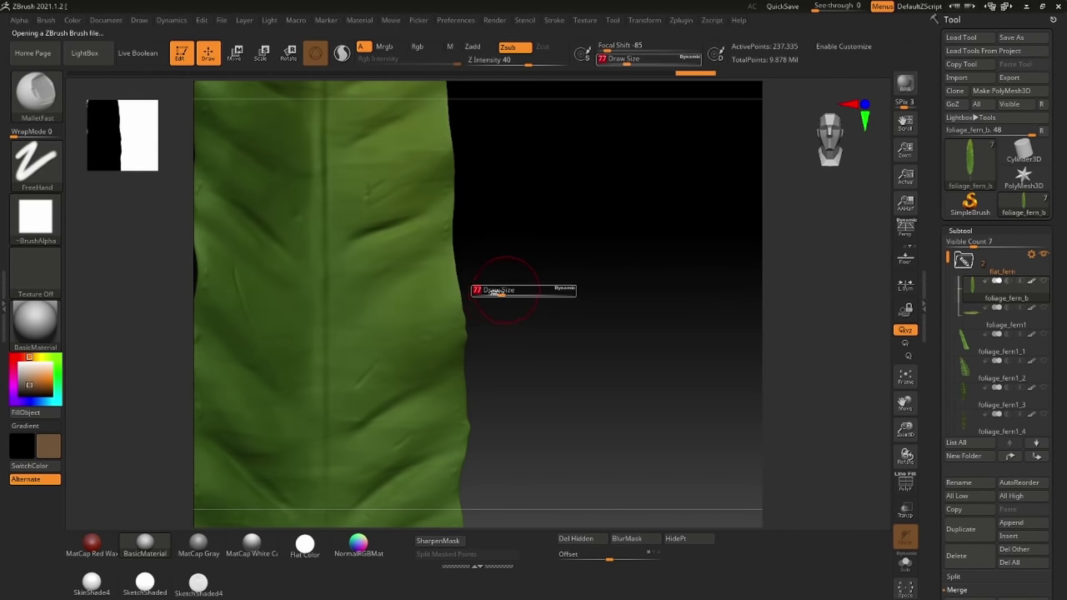
# Enable Rgb, raise its intensity to 52, and carve and paint a brown damaged patch along the leaf's right edge
pyautogui.click(424, 48)
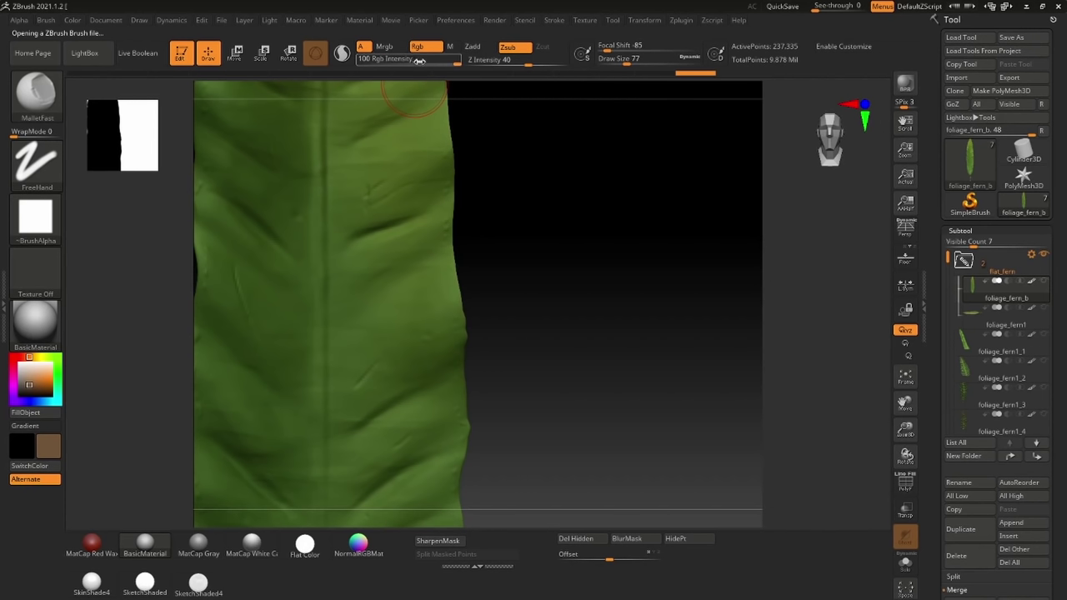
pyautogui.moveTo(401, 60); pyautogui.dragTo(414, 83)
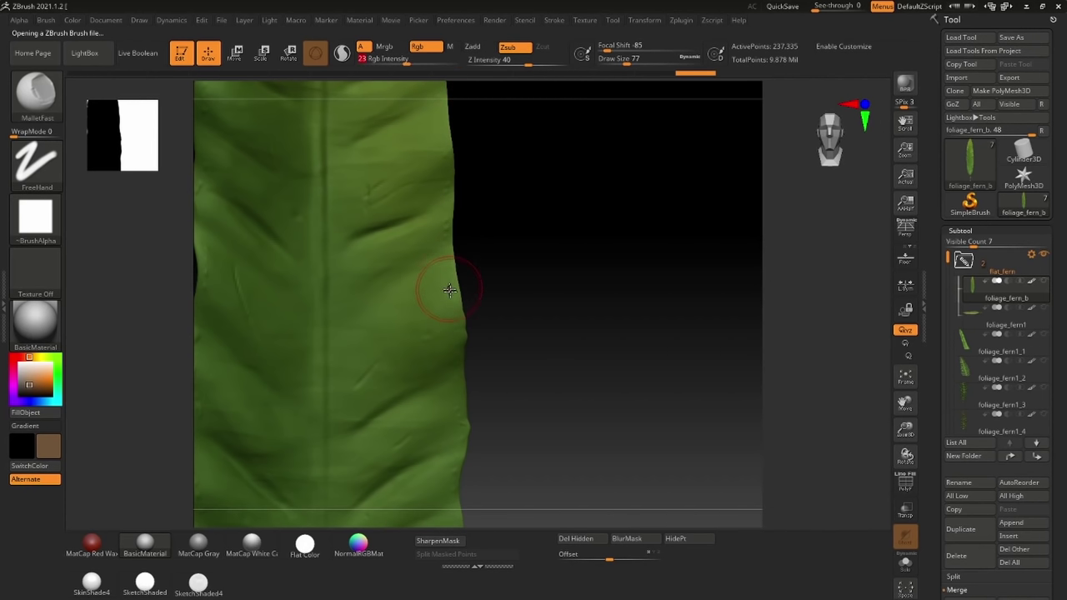
pyautogui.moveTo(447, 294); pyautogui.dragTo(451, 281)
pyautogui.moveTo(409, 63); pyautogui.dragTo(430, 65)
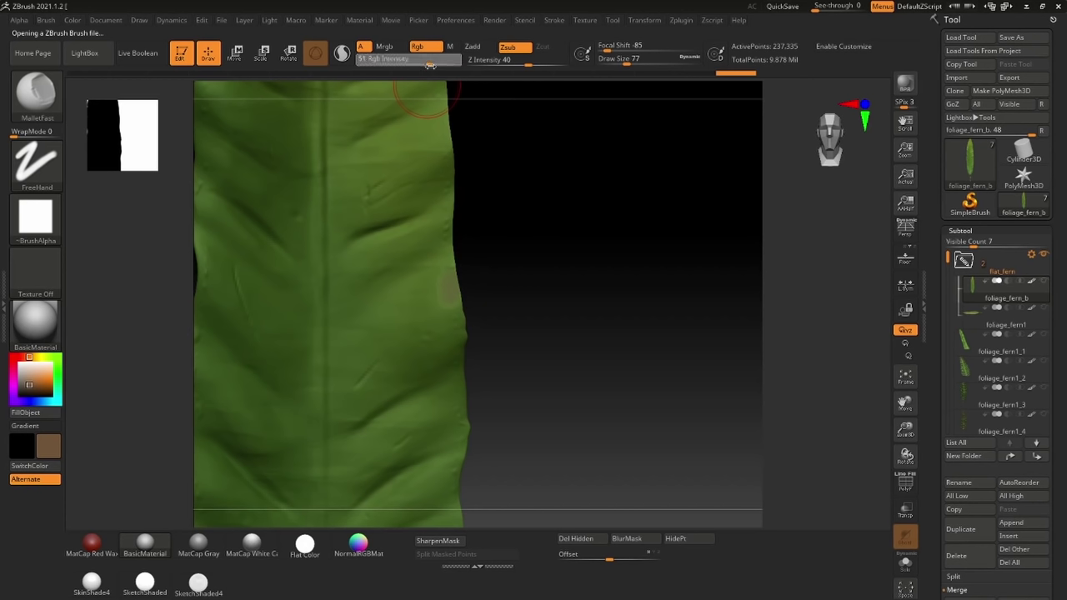
pyautogui.moveTo(452, 309)
pyautogui.mouseDown()
pyautogui.moveTo(449, 274)
pyautogui.moveTo(433, 279)
pyautogui.moveTo(446, 284)
pyautogui.moveTo(456, 354)
pyautogui.mouseUp()
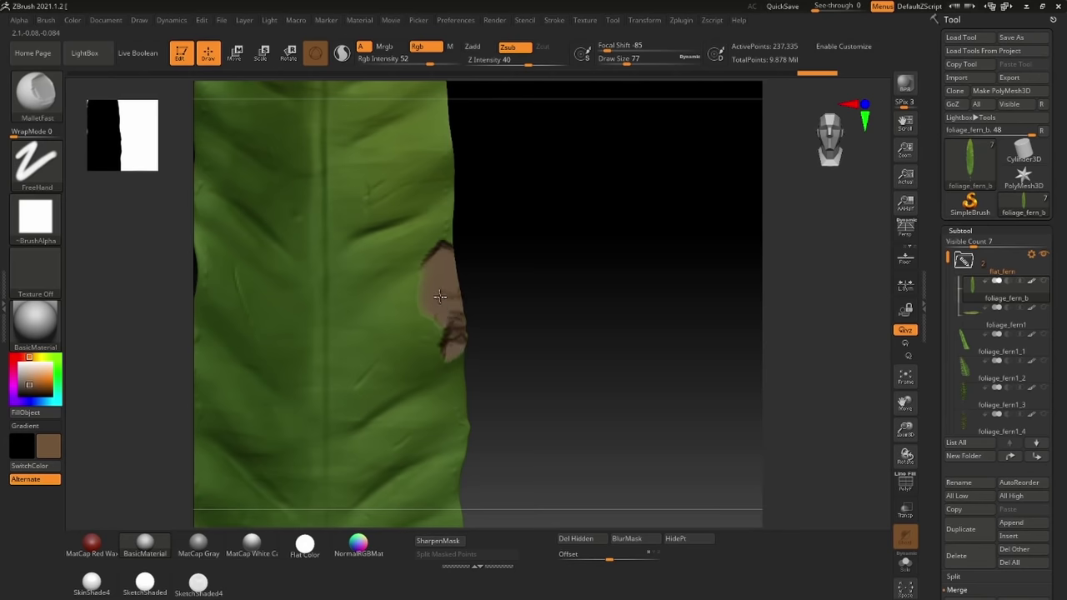
pyautogui.moveTo(444, 257); pyautogui.dragTo(446, 181)
# Paint over the damaged patch in lighter brown (178, 149, 121) with Z Intensity lowered to 7
pyautogui.moveTo(533, 304)
pyautogui.keyDown('alt'); pyautogui.mouseDown()
pyautogui.moveTo(526, 98)
pyautogui.moveTo(534, 289)
pyautogui.moveTo(493, 329)
pyautogui.mouseUp(); pyautogui.keyUp('alt')
pyautogui.click(31, 379)
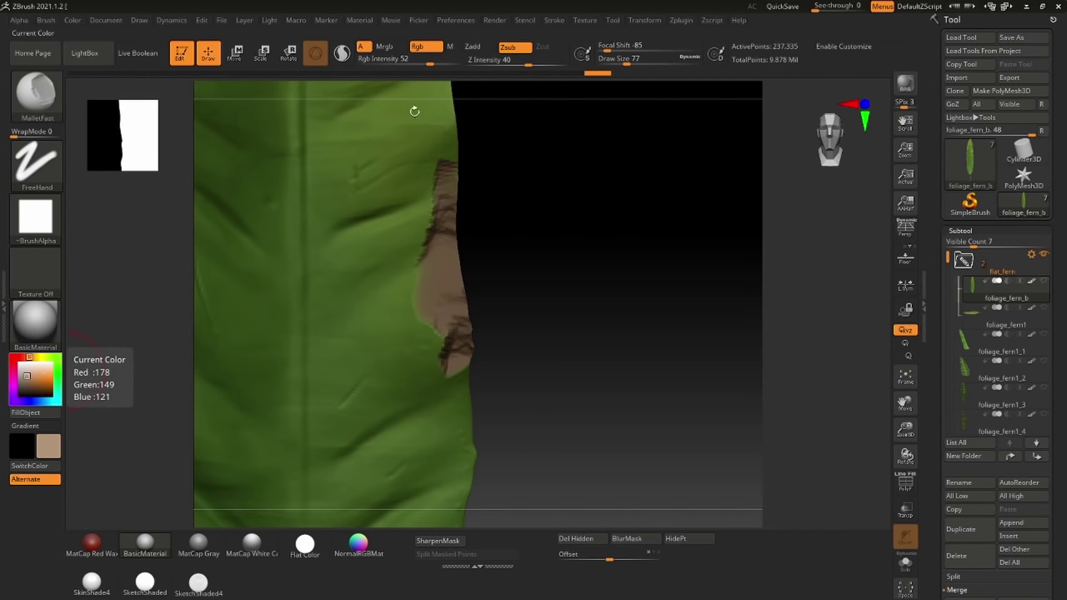
pyautogui.moveTo(520, 65); pyautogui.dragTo(492, 63)
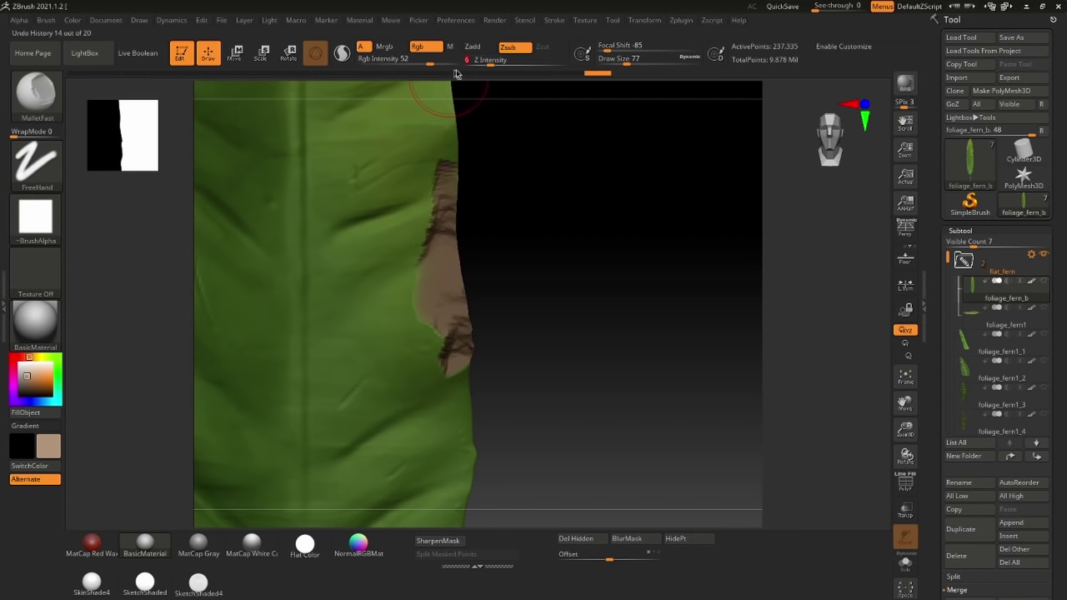
pyautogui.moveTo(451, 172)
pyautogui.mouseDown()
pyautogui.moveTo(446, 310)
pyautogui.moveTo(470, 335)
pyautogui.moveTo(457, 249)
pyautogui.mouseUp()
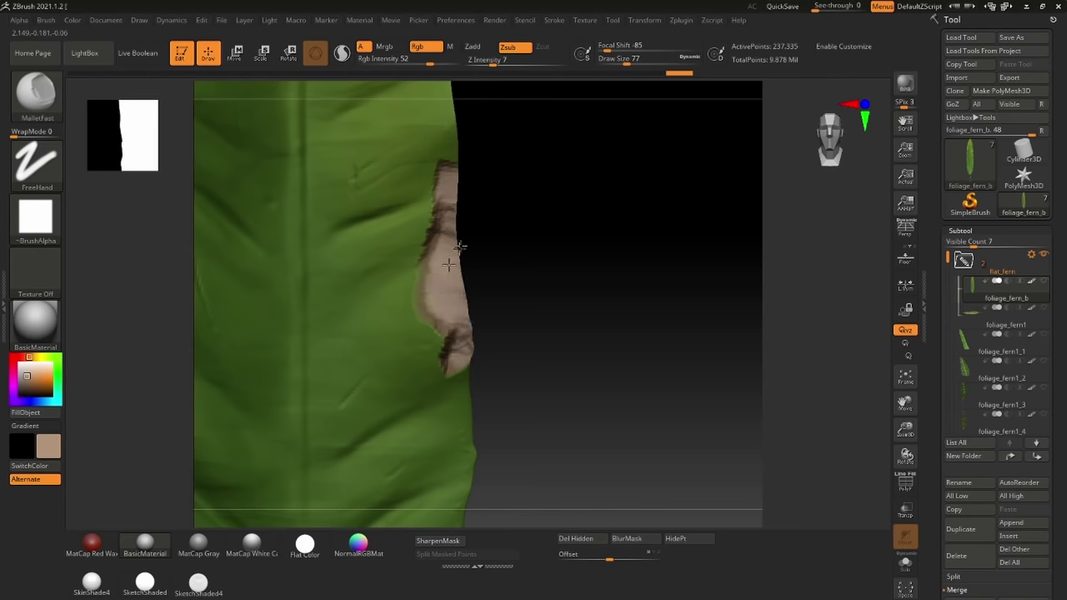
# Inspect the whole damaged leaf, then show all subtools to compare it with the other ferns and leaves
pyautogui.keyDown('alt'); pyautogui.moveTo(586, 333); pyautogui.dragTo(566, 55); pyautogui.keyUp('alt')
pyautogui.keyDown('alt'); pyautogui.moveTo(543, 343); pyautogui.dragTo(539, 466); pyautogui.keyUp('alt')
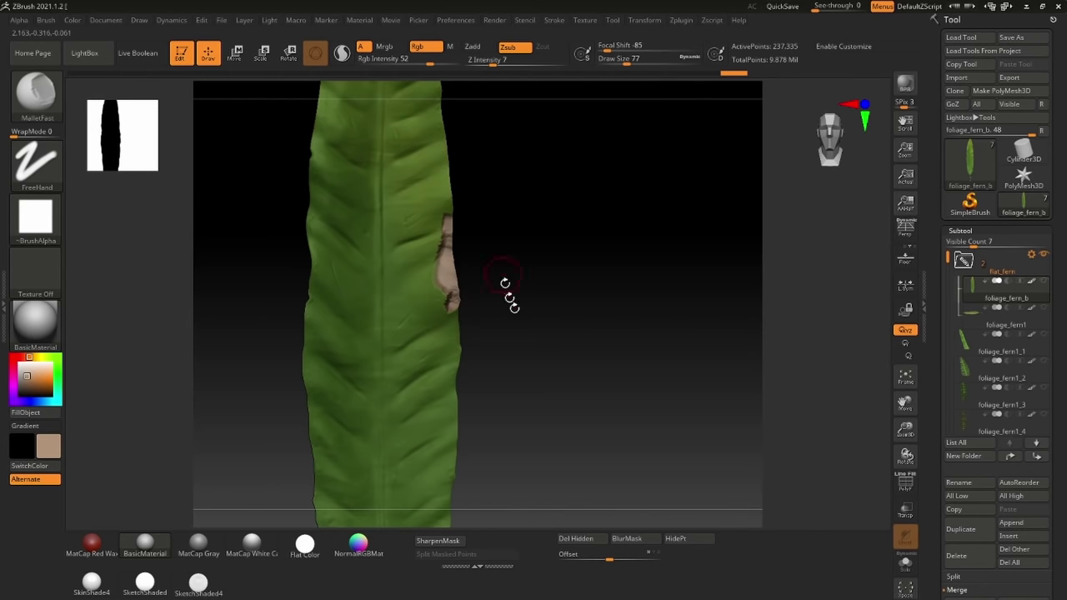
pyautogui.keyDown('alt'); pyautogui.moveTo(509, 288); pyautogui.dragTo(553, 273); pyautogui.keyUp('alt')
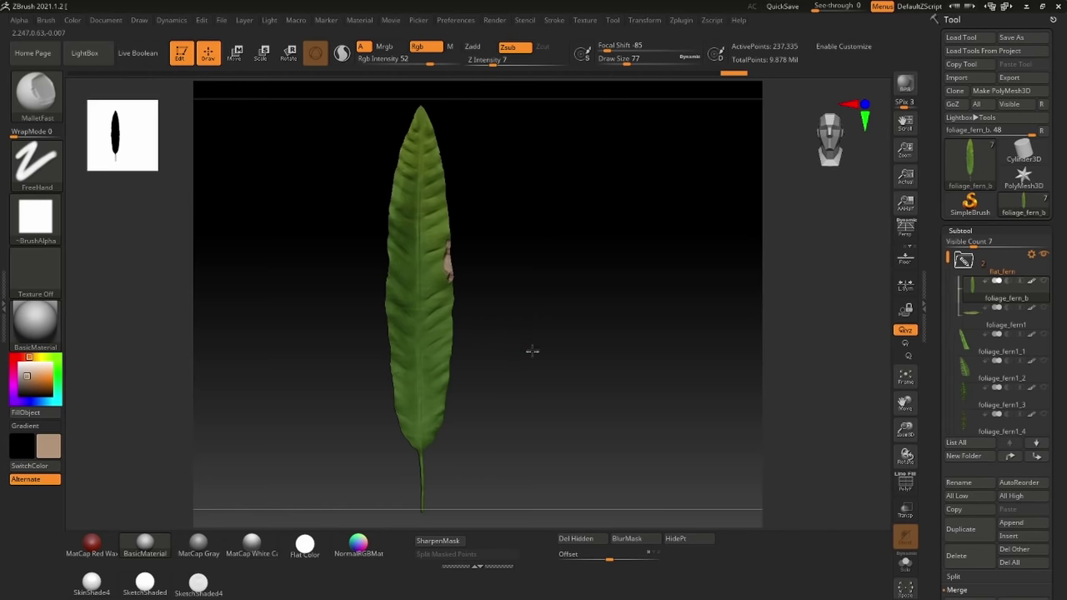
pyautogui.moveTo(532, 351); pyautogui.dragTo(608, 347)
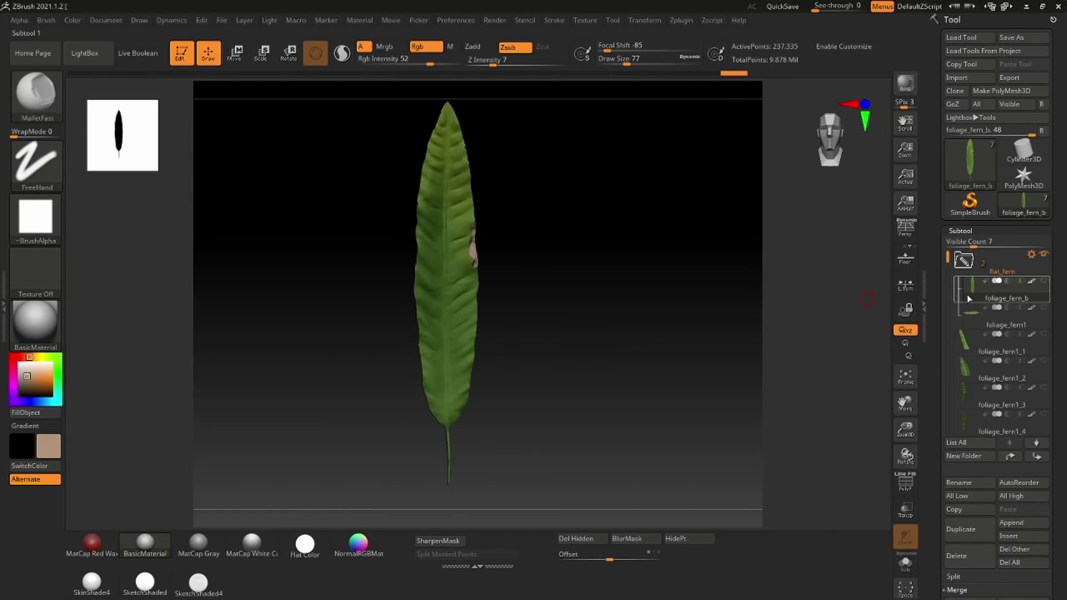
pyautogui.moveTo(967, 297)
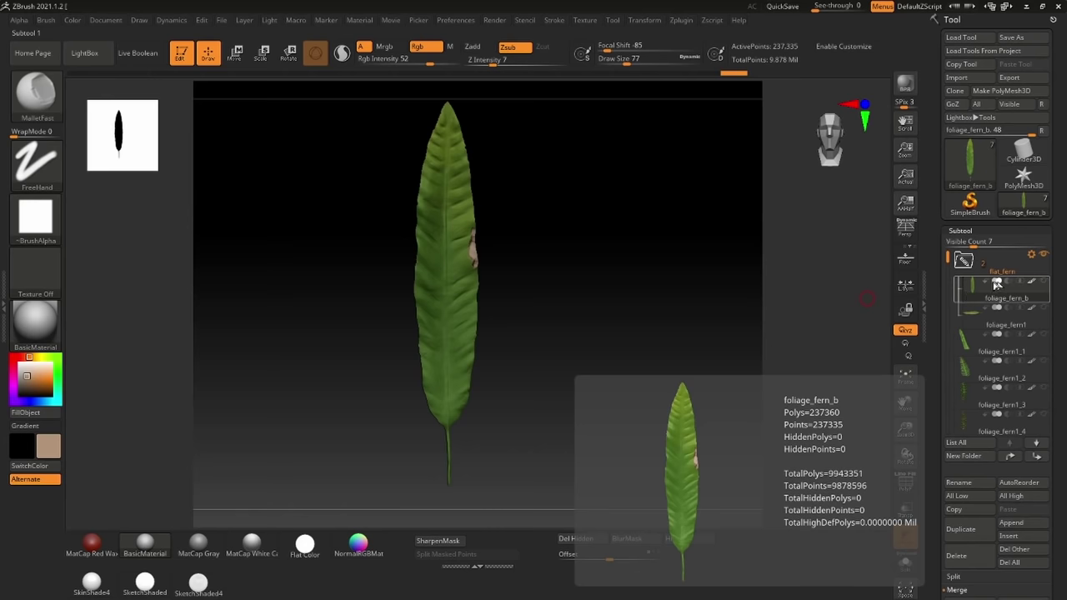
pyautogui.keyDown('shift'); pyautogui.click(1045, 282); pyautogui.keyUp('shift')
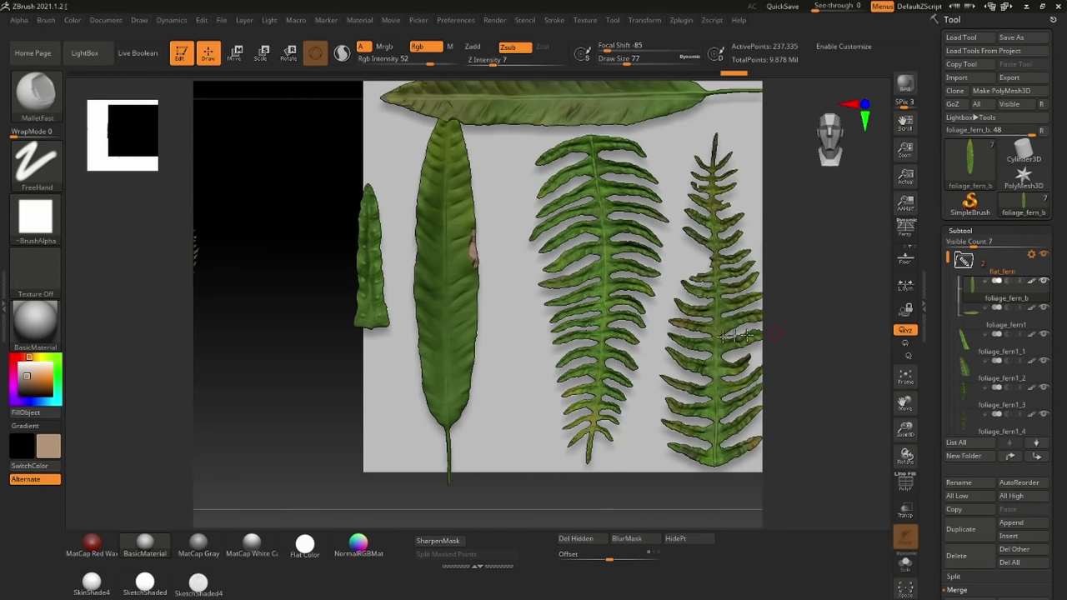
pyautogui.keyDown('alt'); pyautogui.moveTo(810, 357); pyautogui.dragTo(744, 385); pyautogui.keyUp('alt')
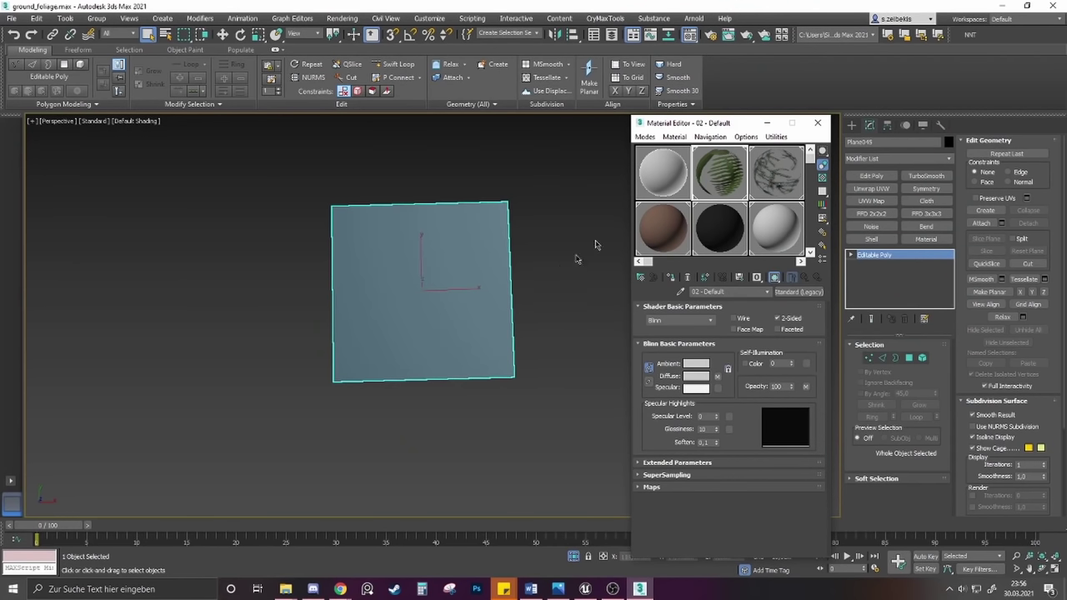
# Switch to 3ds Max, apply the 2-Sided fern material 02 - Default to the selected plane, and minimize the Material Editor
pyautogui.moveTo(596, 238); pyautogui.dragTo(532, 248, button='middle')
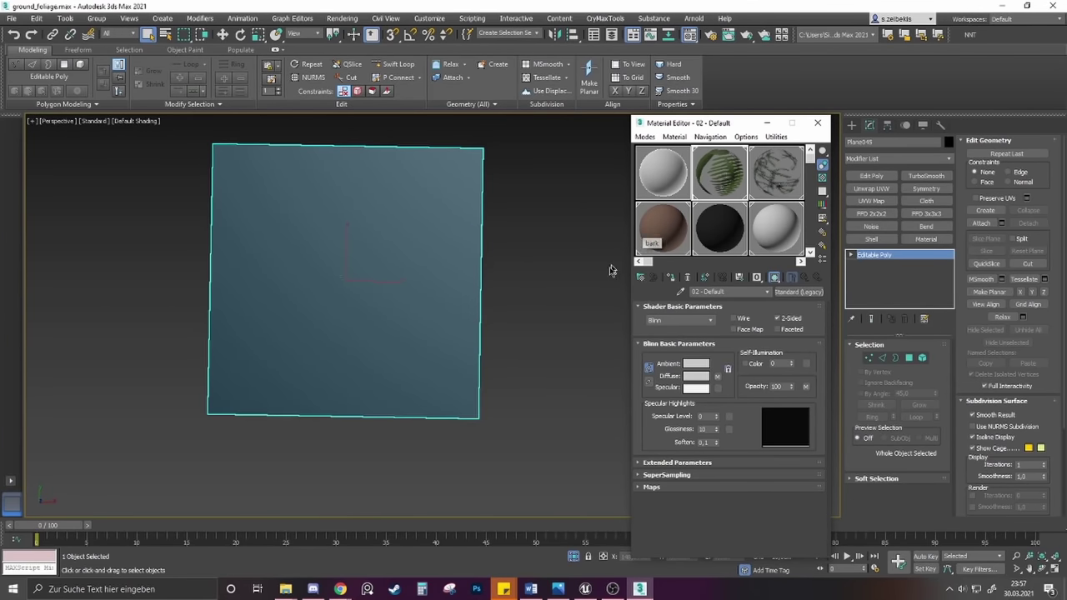
pyautogui.moveTo(555, 284); pyautogui.dragTo(622, 279, button='middle')
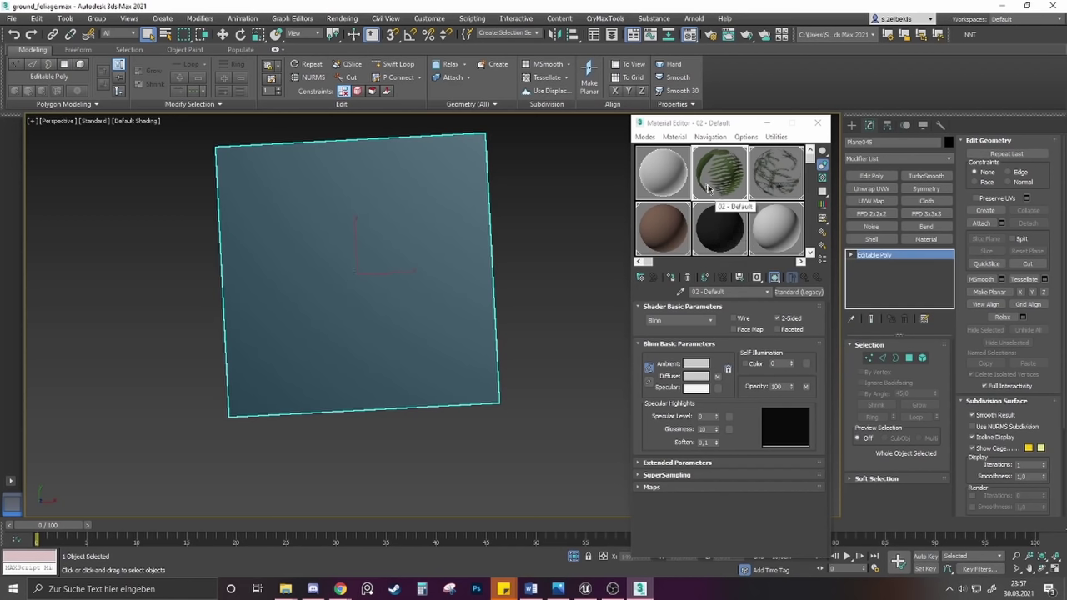
pyautogui.click(777, 319)
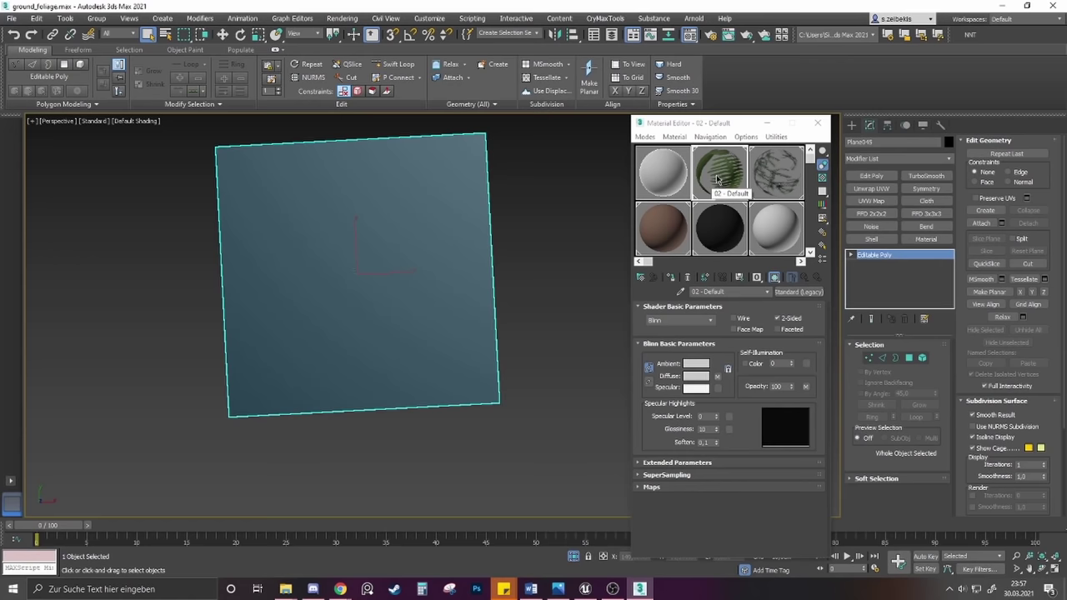
pyautogui.moveTo(717, 180); pyautogui.dragTo(434, 238)
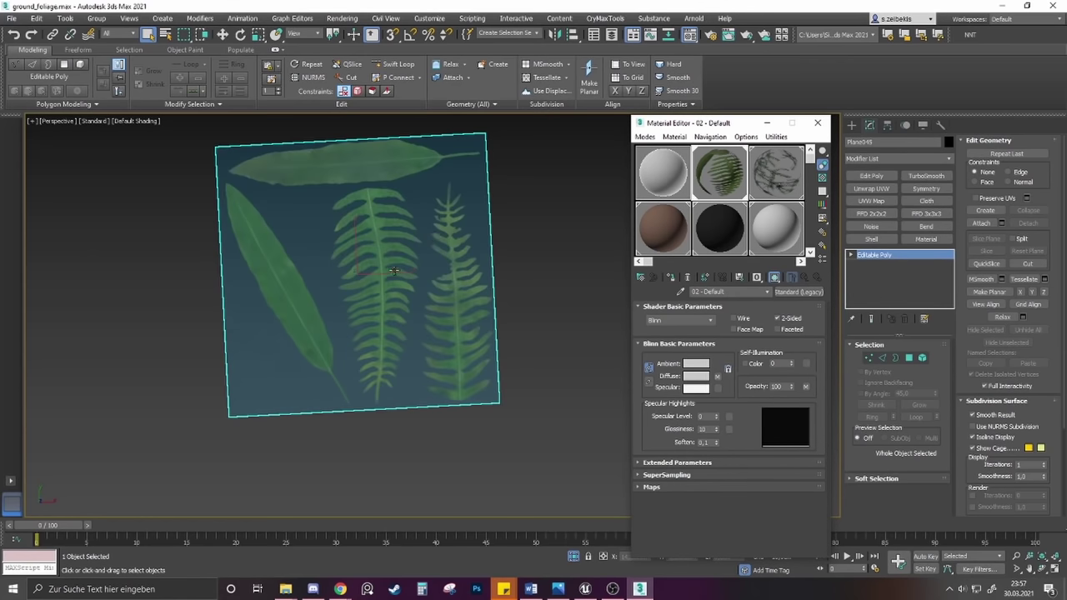
pyautogui.scroll(-1, 534, 280)
pyautogui.click(555, 275)
pyautogui.scroll(-3, 535, 294)
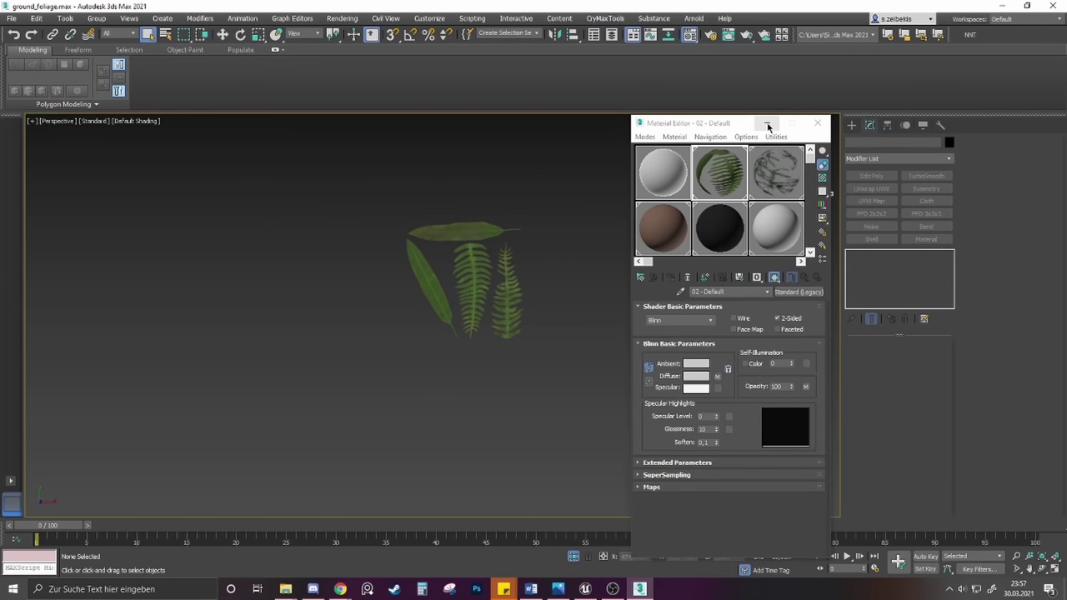
pyautogui.scroll(5, 494, 273)
pyautogui.click(367, 264)
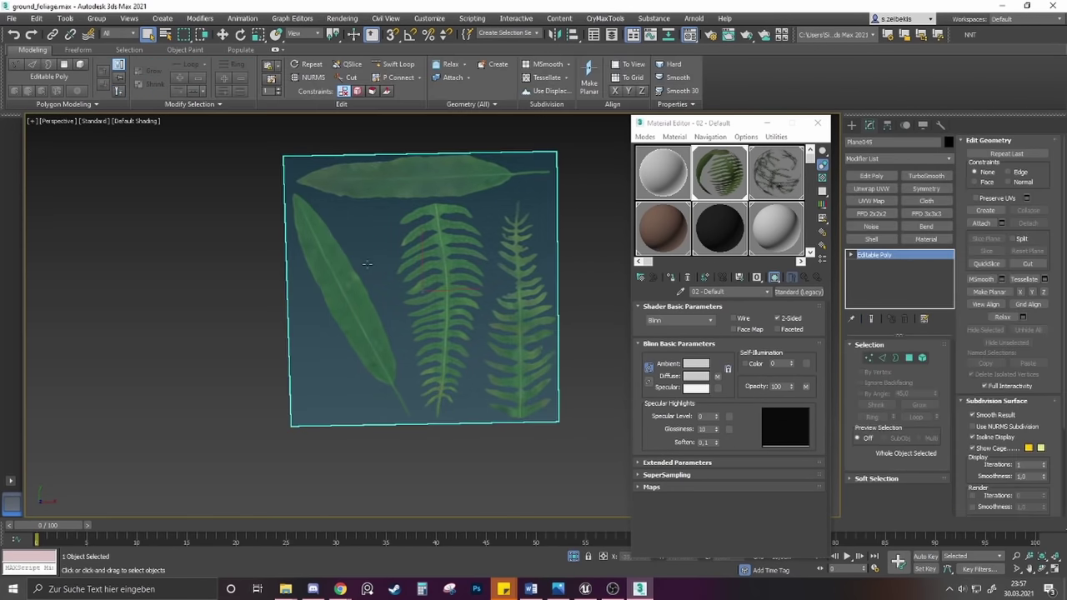
pyautogui.click(767, 123)
# Show edged faces and use Cut on the plane to outline the diagonal broad leaf closely around its silhouette
pyautogui.scroll(4, 437, 412)
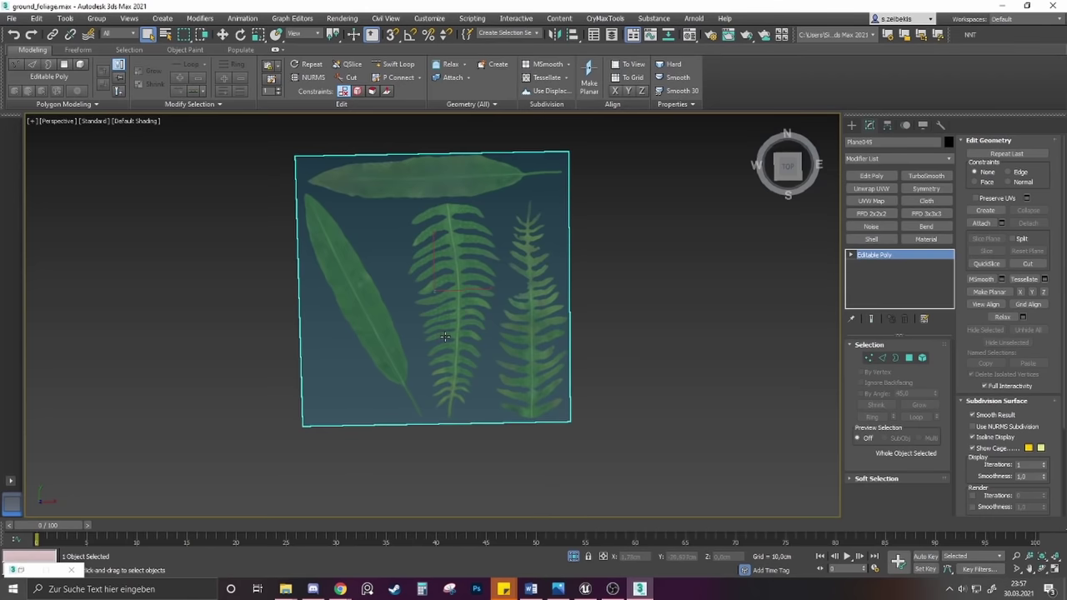
pyautogui.moveTo(437, 412); pyautogui.dragTo(512, 449, button='middle')
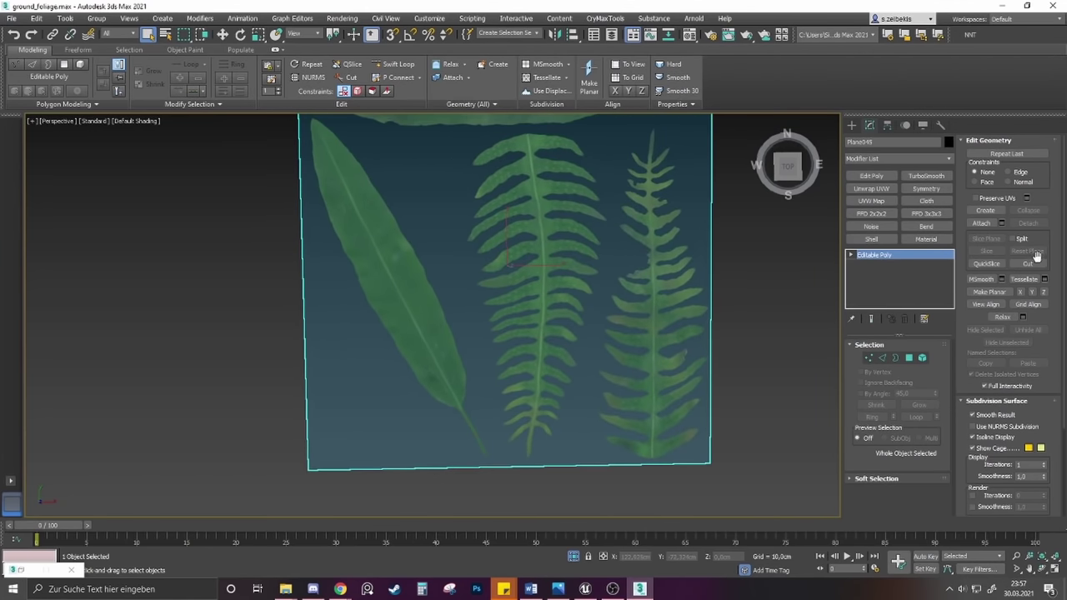
pyautogui.click(1031, 264)
pyautogui.scroll(-3, 469, 375)
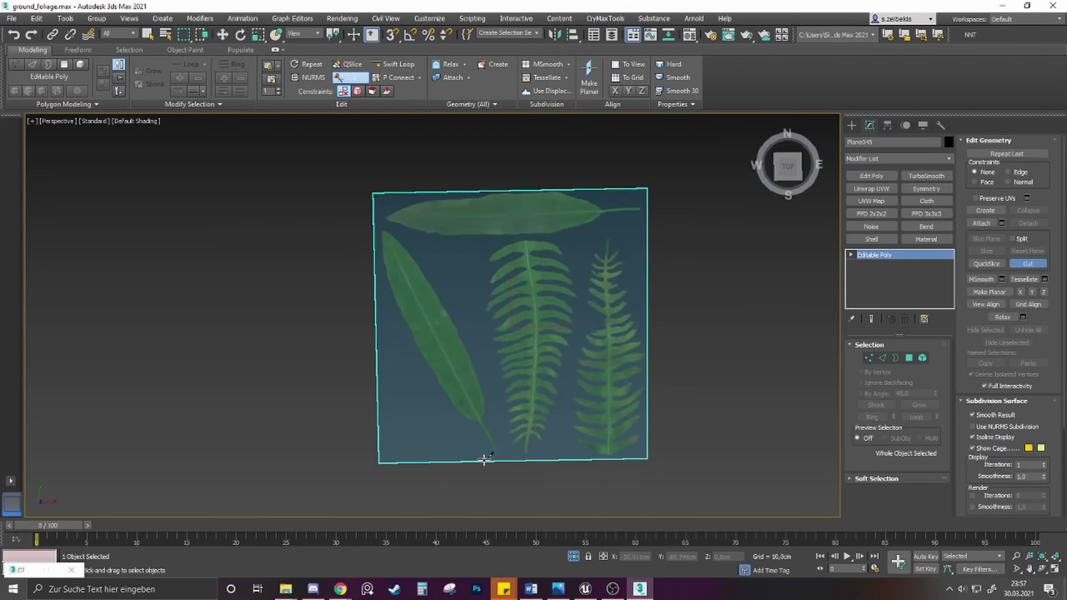
pyautogui.scroll(2, 484, 459)
pyautogui.click(502, 460)
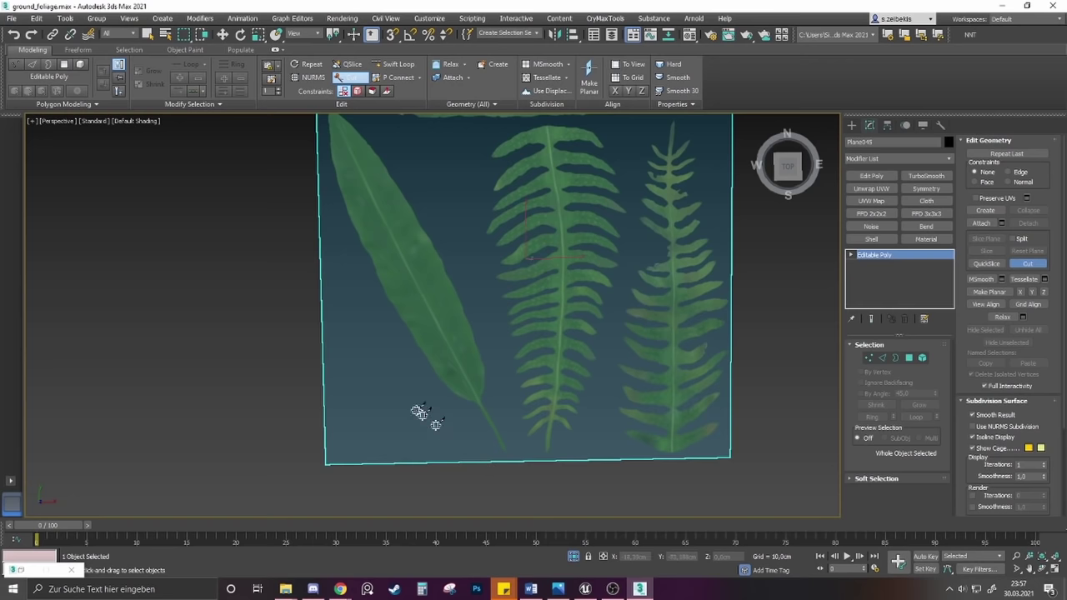
pyautogui.moveTo(322, 212); pyautogui.dragTo(372, 351, button='middle')
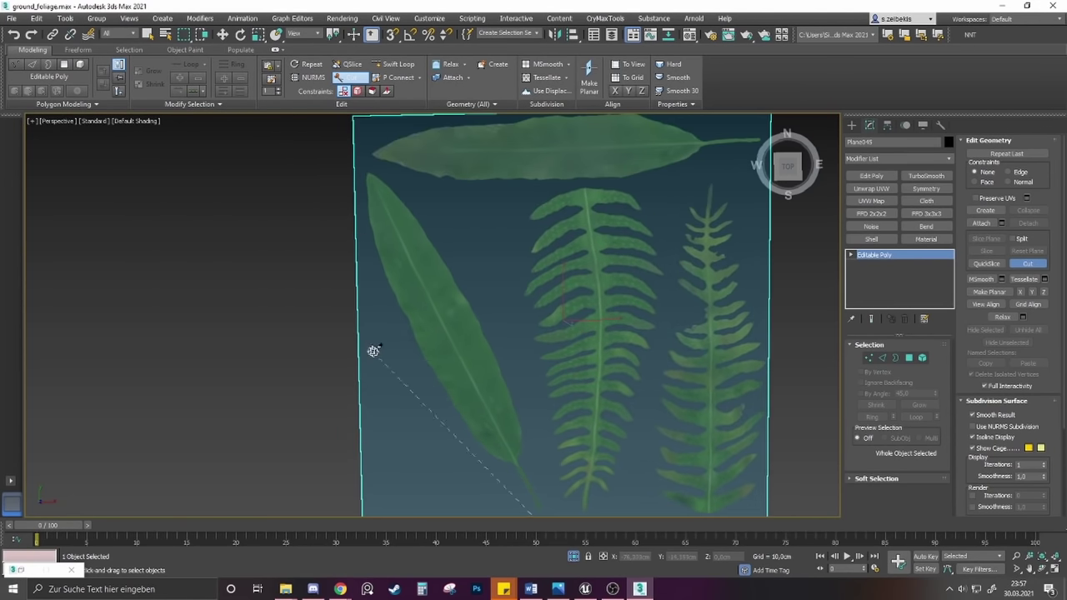
pyautogui.click(429, 389)
pyautogui.press('F4')
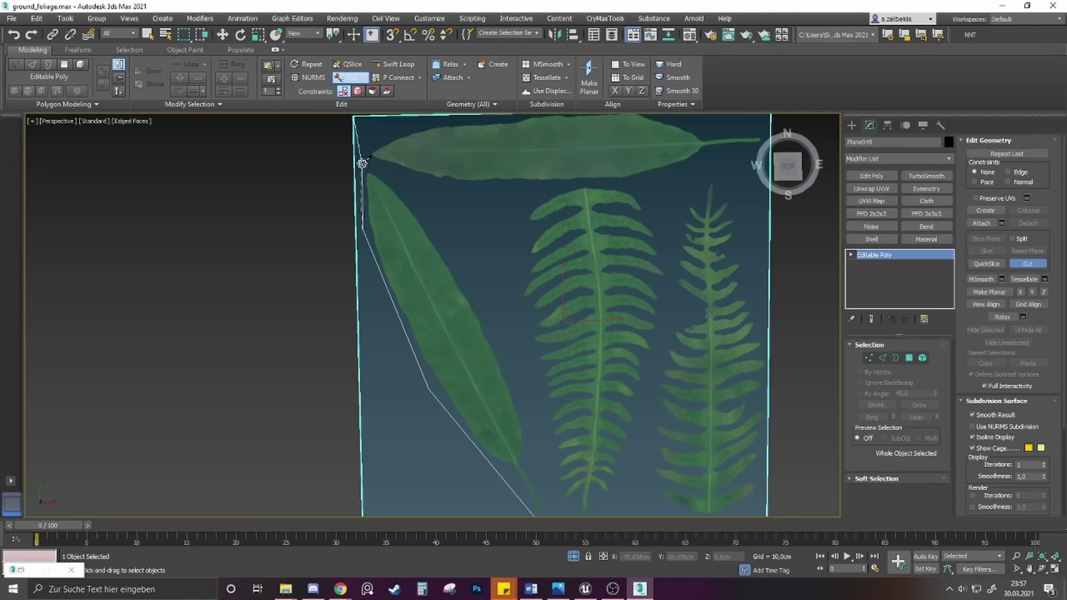
pyautogui.click(360, 166)
pyautogui.click(445, 229)
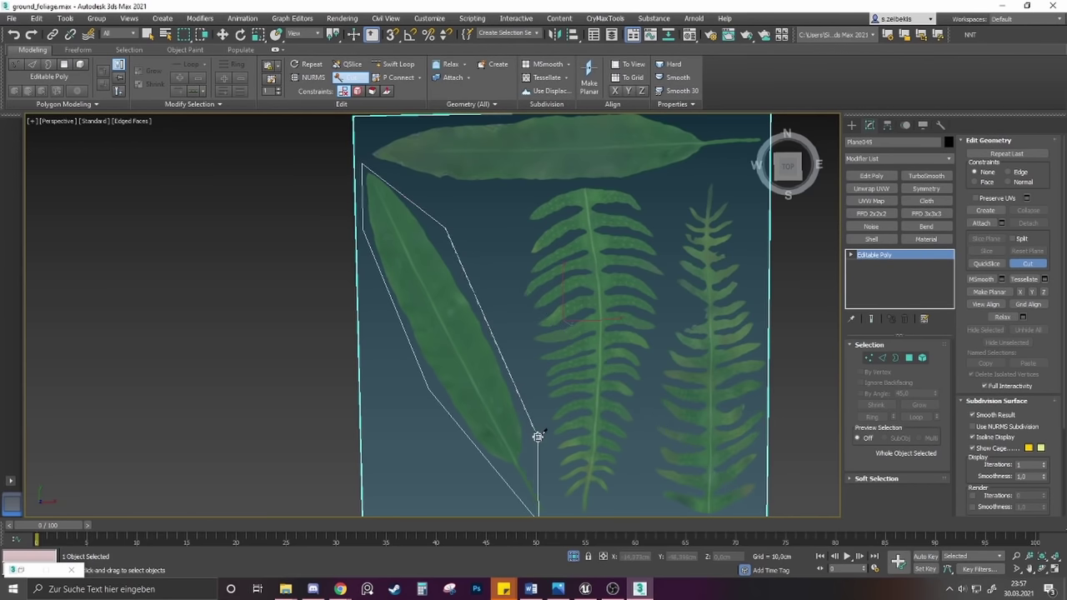
# Finish the Cut outline around the diagonal leaf's stem, ending on the plane's lower edge
pyautogui.click(537, 437)
pyautogui.moveTo(536, 452); pyautogui.dragTo(524, 349, button='middle')
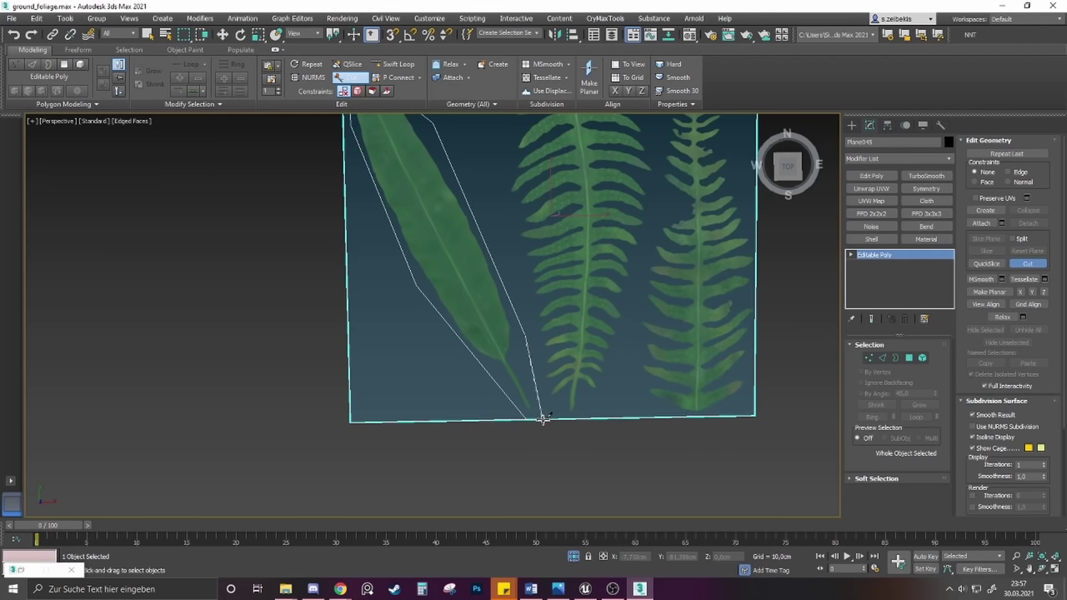
pyautogui.moveTo(502, 169); pyautogui.dragTo(534, 364, button='middle')
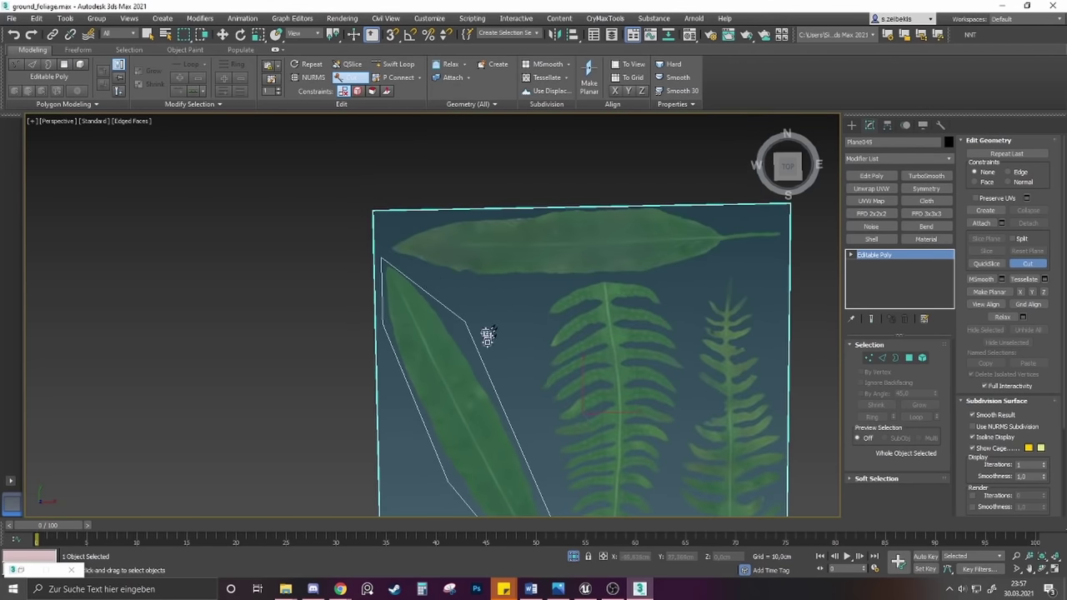
# In vertex mode, cut from the diagonal leaf's outline beneath the horizontal leaf and across to the plane's far edge
pyautogui.press('1')
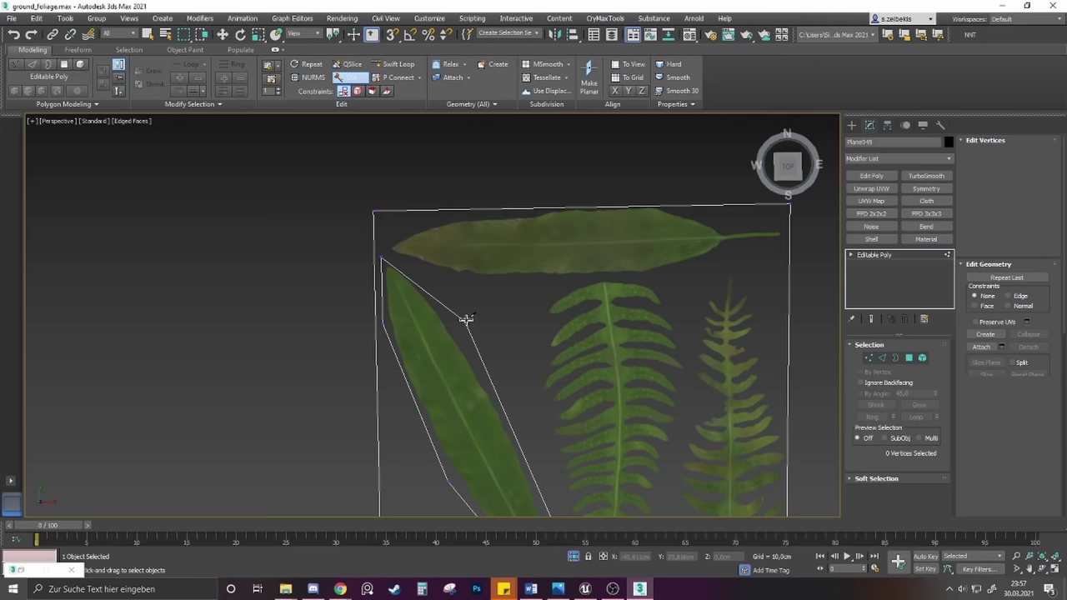
pyautogui.click(466, 321)
pyautogui.click(588, 279)
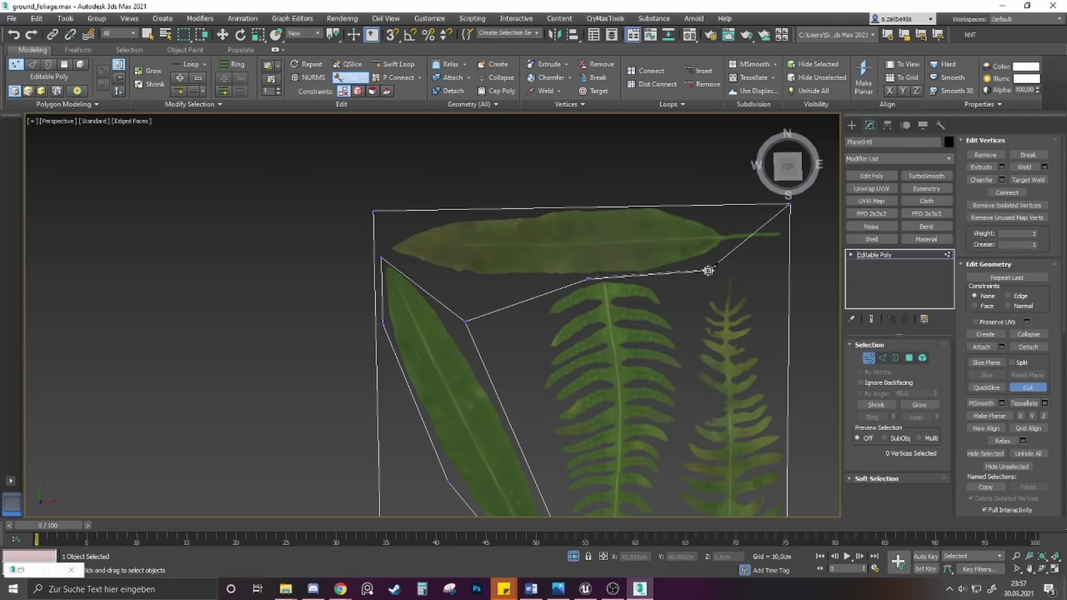
pyautogui.click(700, 273)
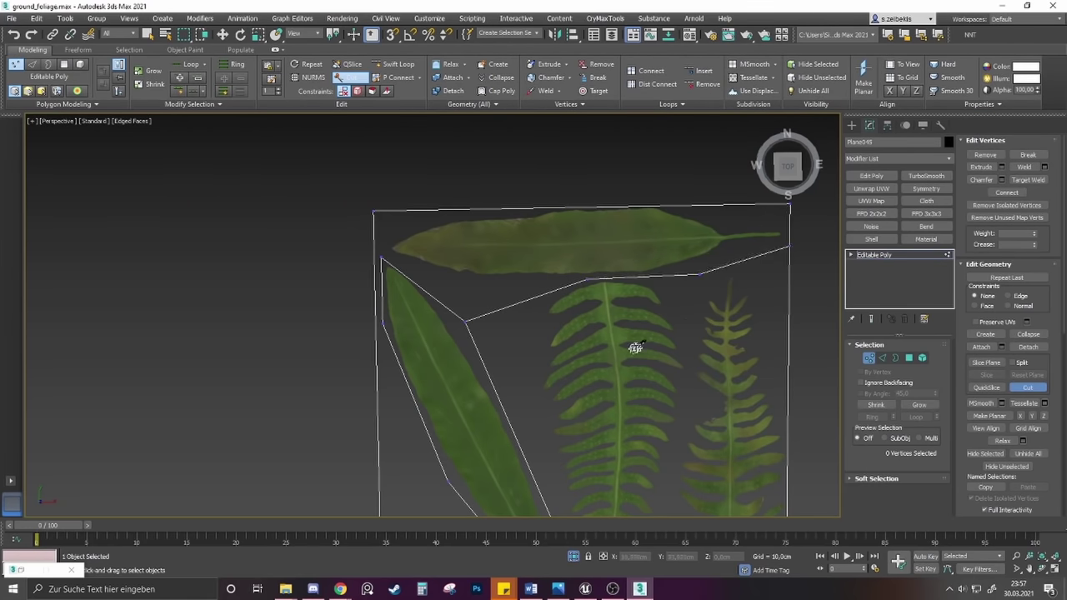
pyautogui.moveTo(635, 348); pyautogui.dragTo(592, 220, button='middle')
# Cut a dividing edge between the two ferns from the horizontal leaf's boundary down to the plane's lower edge
pyautogui.click(660, 162)
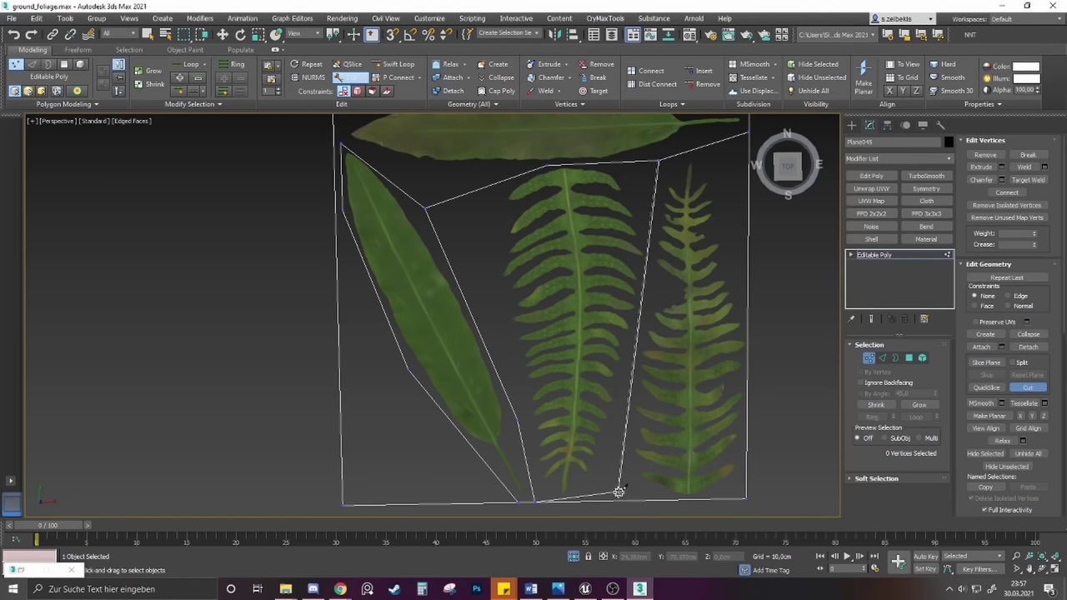
pyautogui.click(619, 500)
pyautogui.rightClick(644, 386)
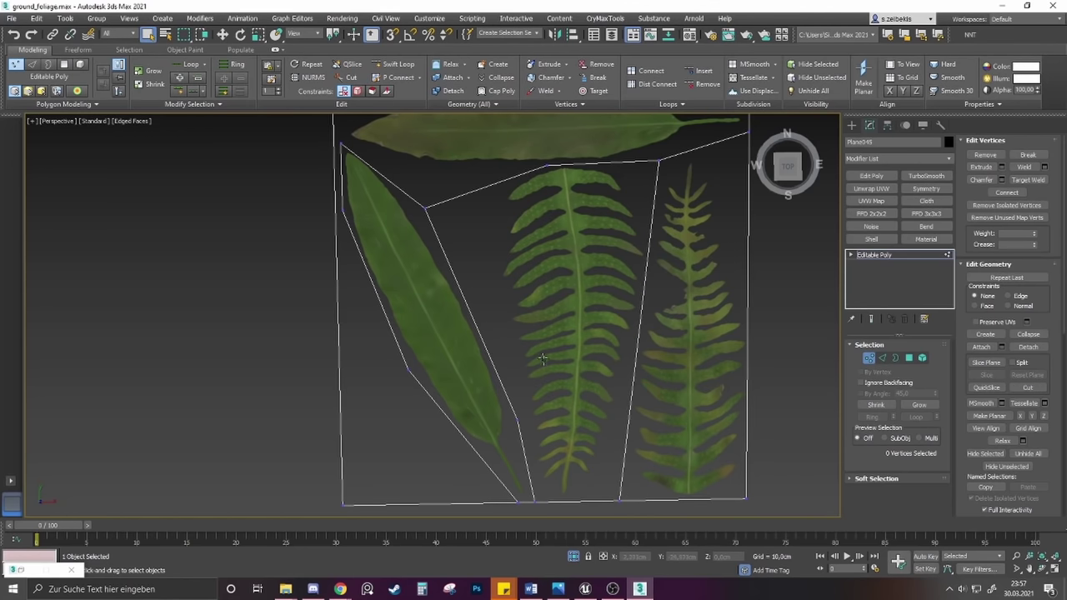
# Cut a short edge from the upper corner of the diagonal leaf's outline to the plane's nearest side edge
pyautogui.moveTo(543, 359); pyautogui.dragTo(552, 331, button='middle')
pyautogui.moveTo(381, 205); pyautogui.dragTo(428, 235, button='middle')
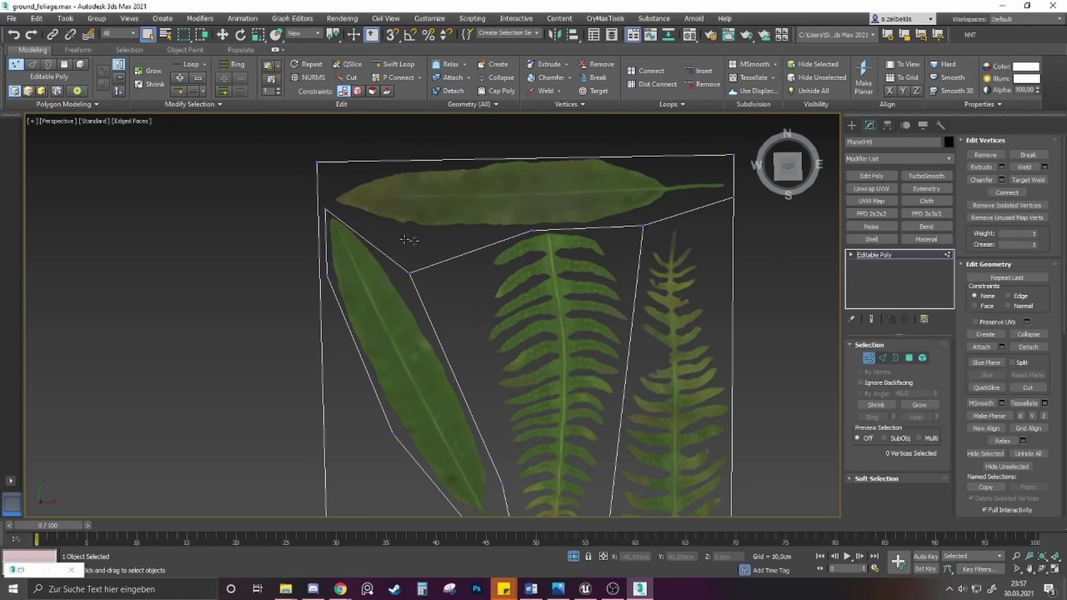
pyautogui.hotkey('alt', 'c')
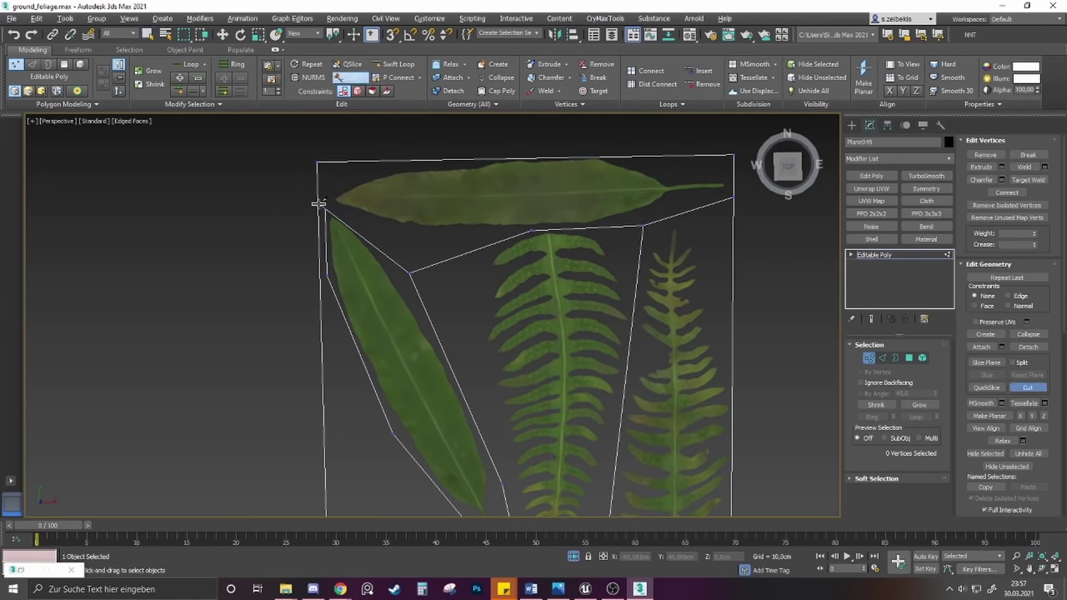
pyautogui.rightClick(377, 259)
pyautogui.moveTo(415, 270); pyautogui.dragTo(366, 279, button='middle')
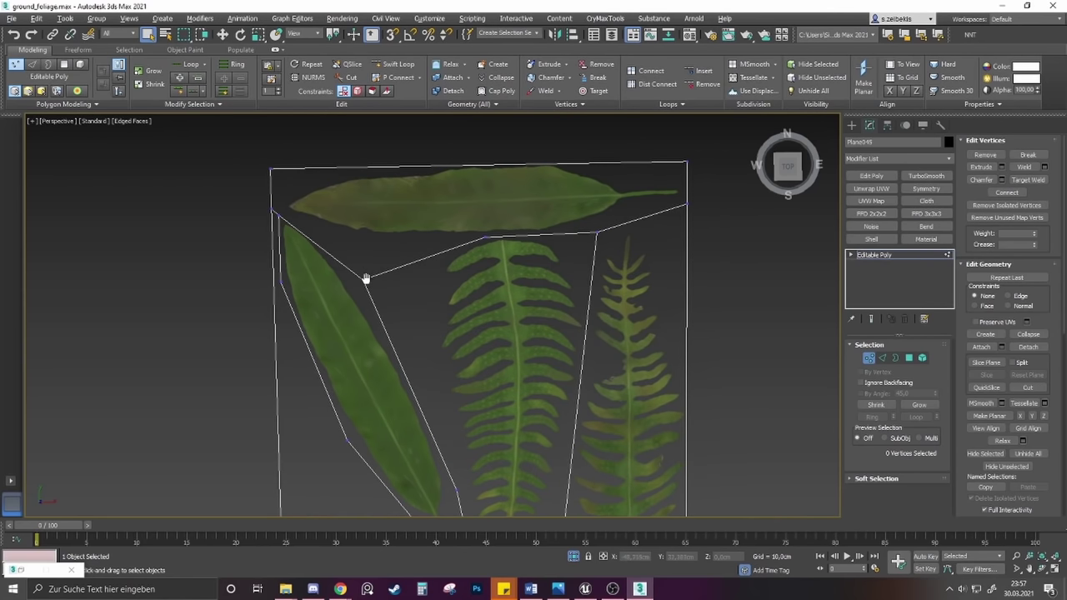
# Delete the empty waste polygon beside the diagonal leaf
pyautogui.press('4')
pyautogui.click(436, 209)
pyautogui.scroll(-2, 458, 247)
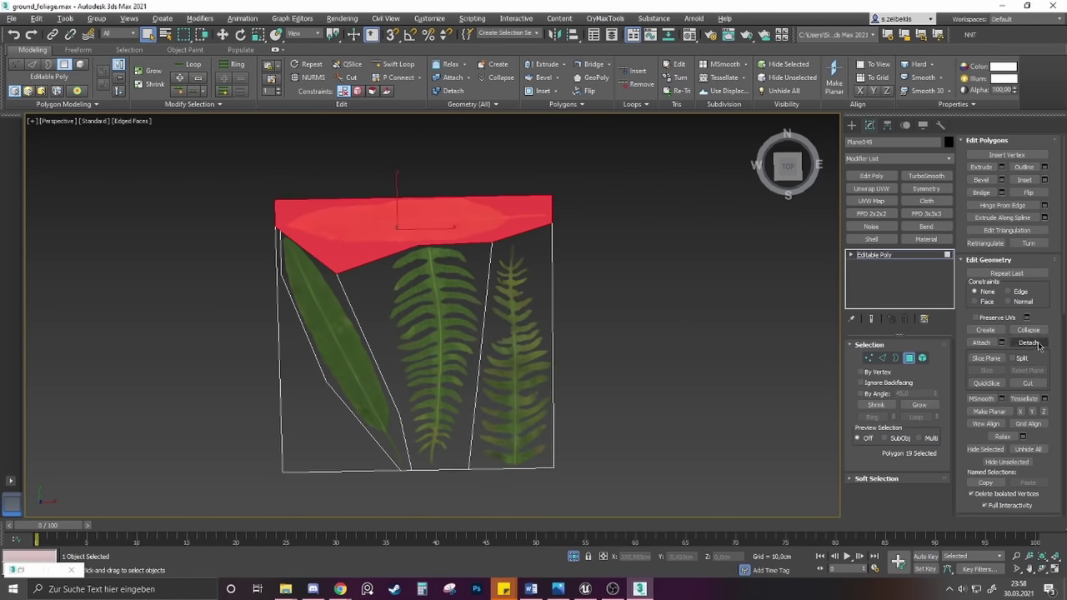
pyautogui.click(293, 437)
pyautogui.press('Delete')
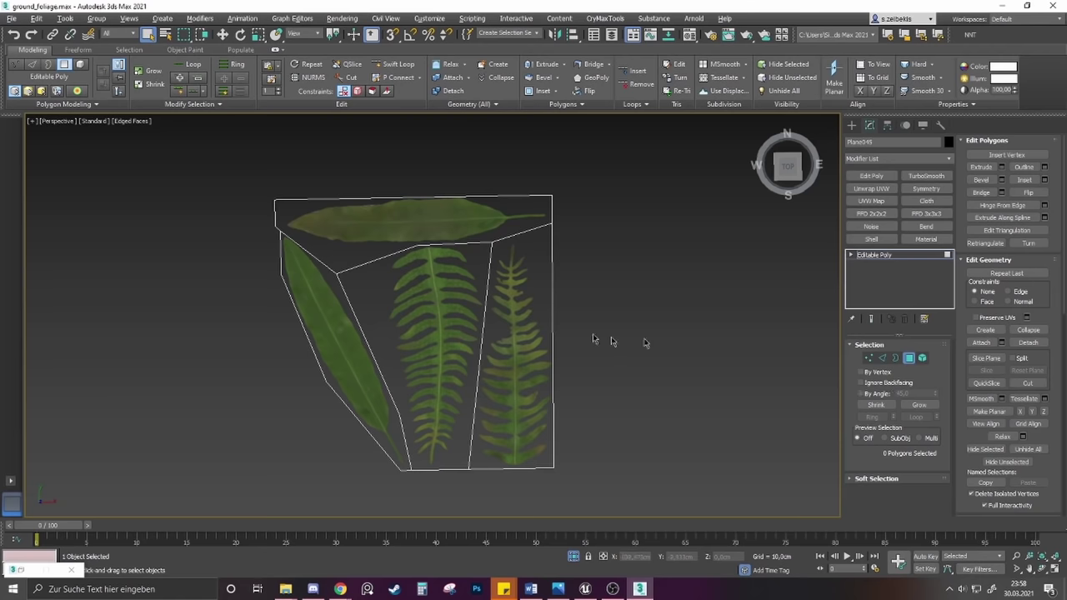
# Detach the horizontal leaf's polygon as a separate object
pyautogui.scroll(5, 546, 271)
pyautogui.scroll(-5, 451, 271)
pyautogui.moveTo(313, 381); pyautogui.dragTo(353, 351, button='middle')
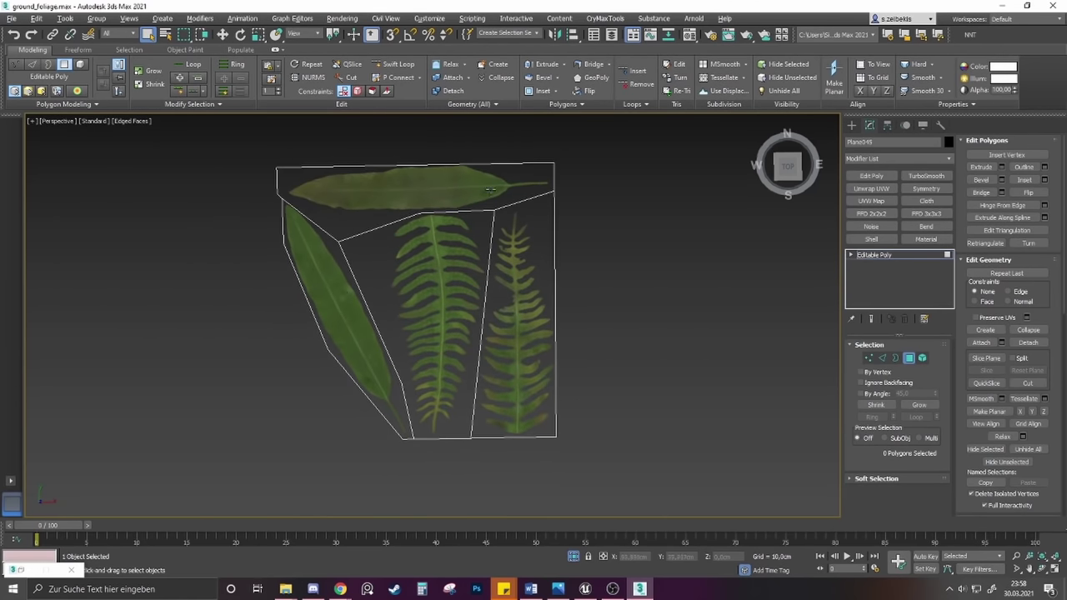
pyautogui.press('5')
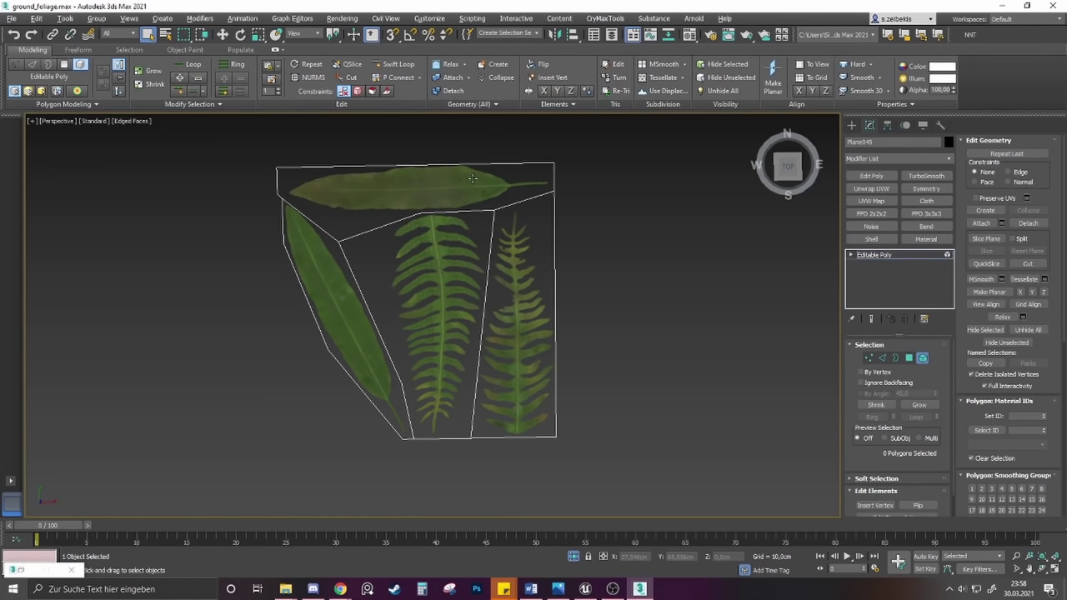
pyautogui.press('4')
pyautogui.click(471, 178)
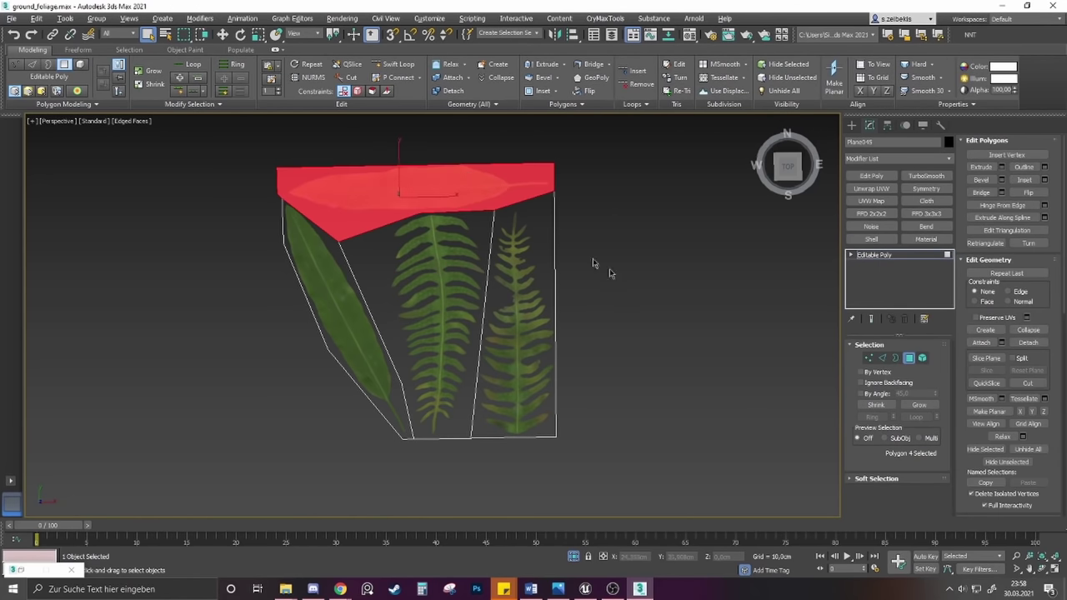
pyautogui.click(1028, 343)
pyautogui.click(569, 301)
# Detach the narrow fern's polygon and the wide fern's polygon as separate objects
pyautogui.click(526, 290)
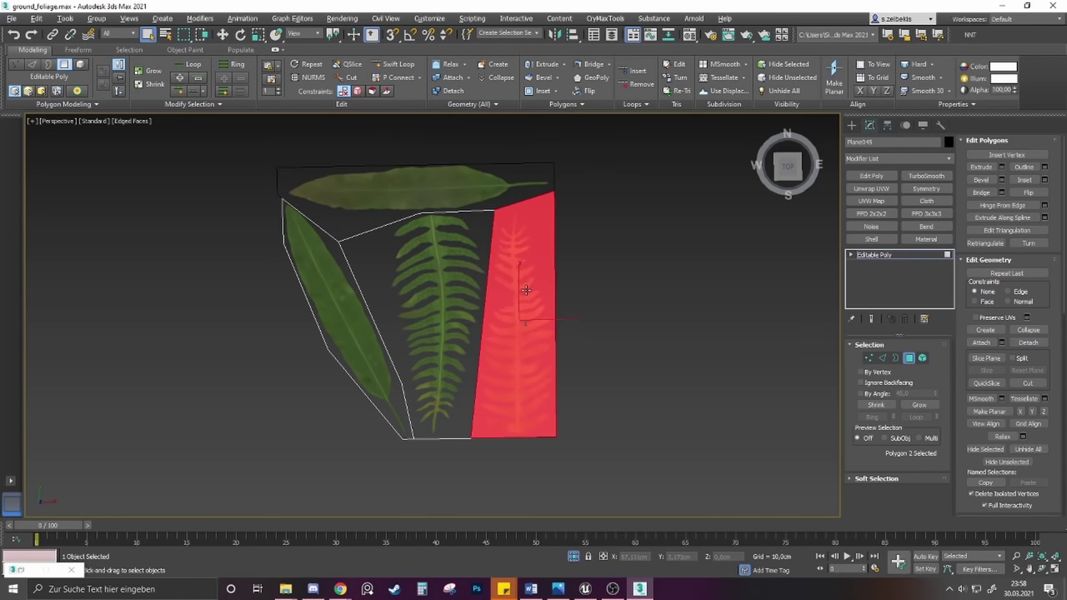
pyautogui.click(1028, 342)
pyautogui.click(569, 306)
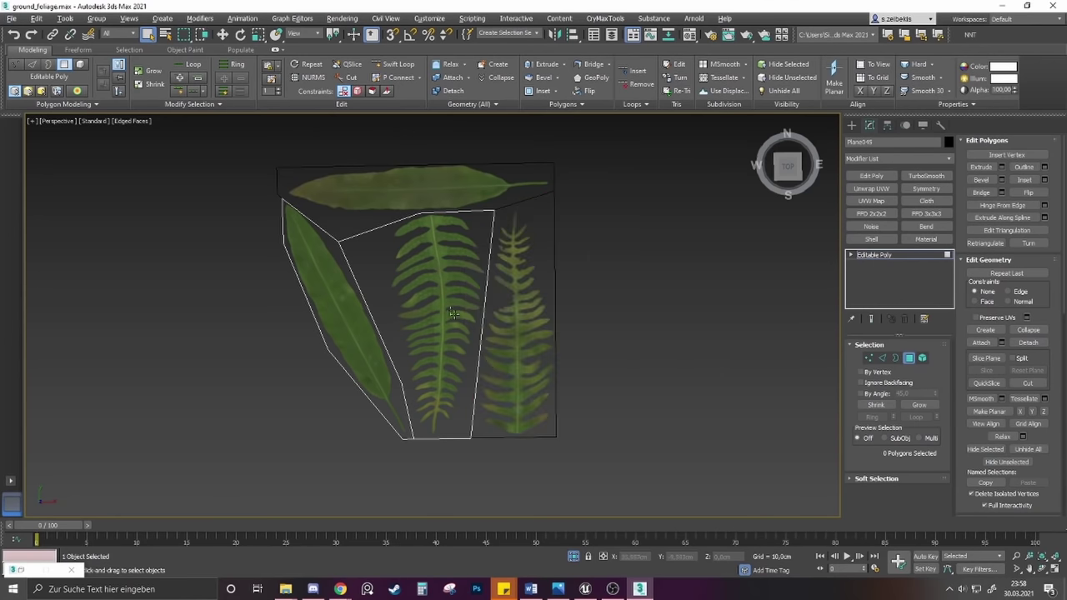
pyautogui.click(453, 313)
pyautogui.click(1028, 343)
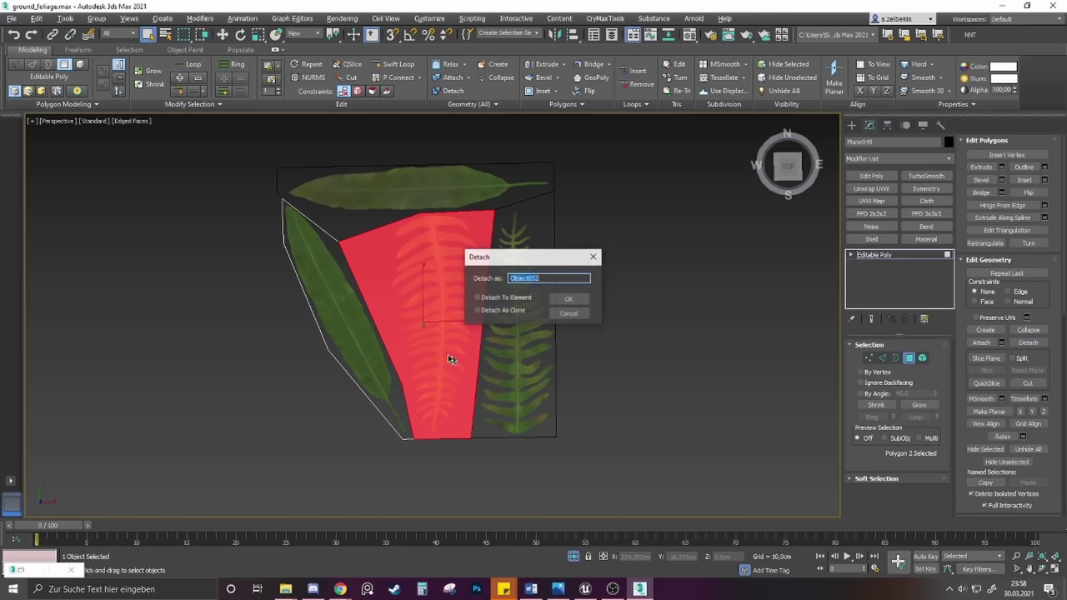
pyautogui.click(573, 301)
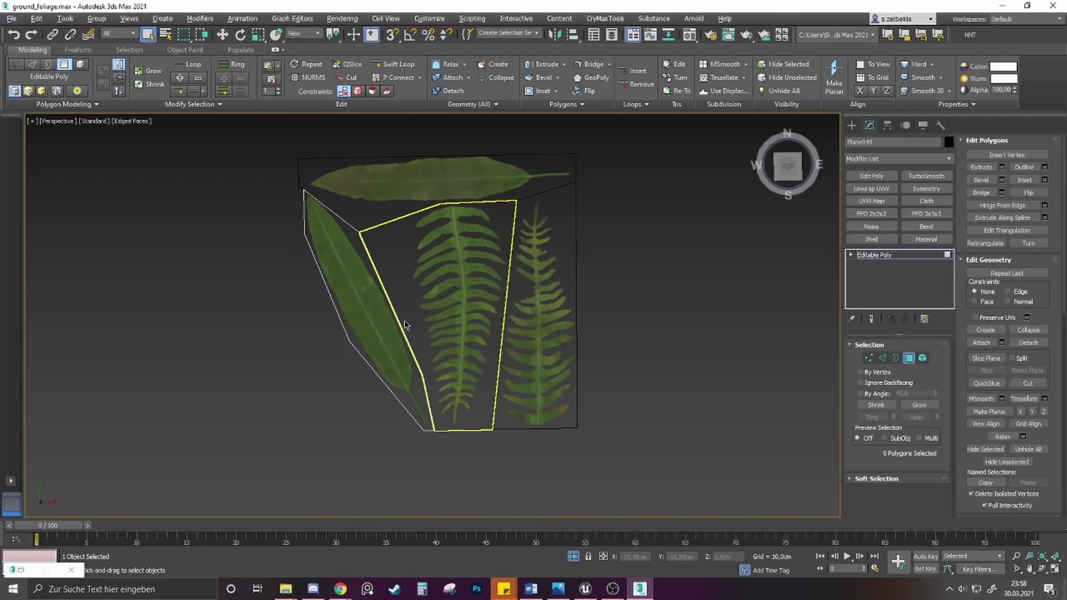
# Leave polygon mode and move the diagonal leaf object away from the other pieces
pyautogui.press('4')
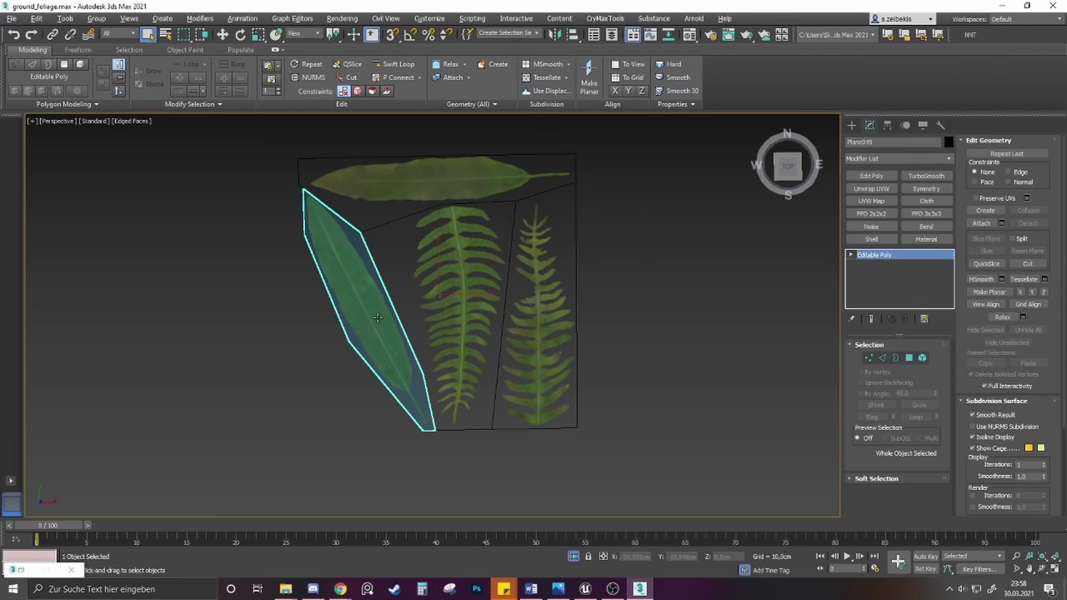
pyautogui.press('w')
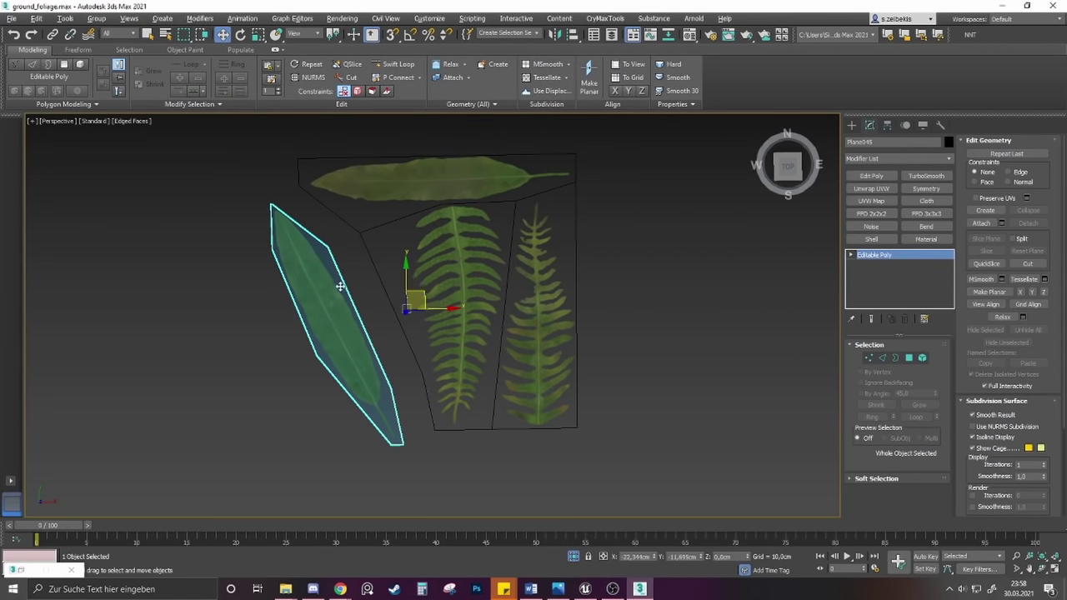
pyautogui.scroll(-4, 242, 250)
# Select all four foliage pieces and center each pivot to its object
pyautogui.moveTo(250, 162); pyautogui.dragTo(466, 390)
pyautogui.click(887, 130)
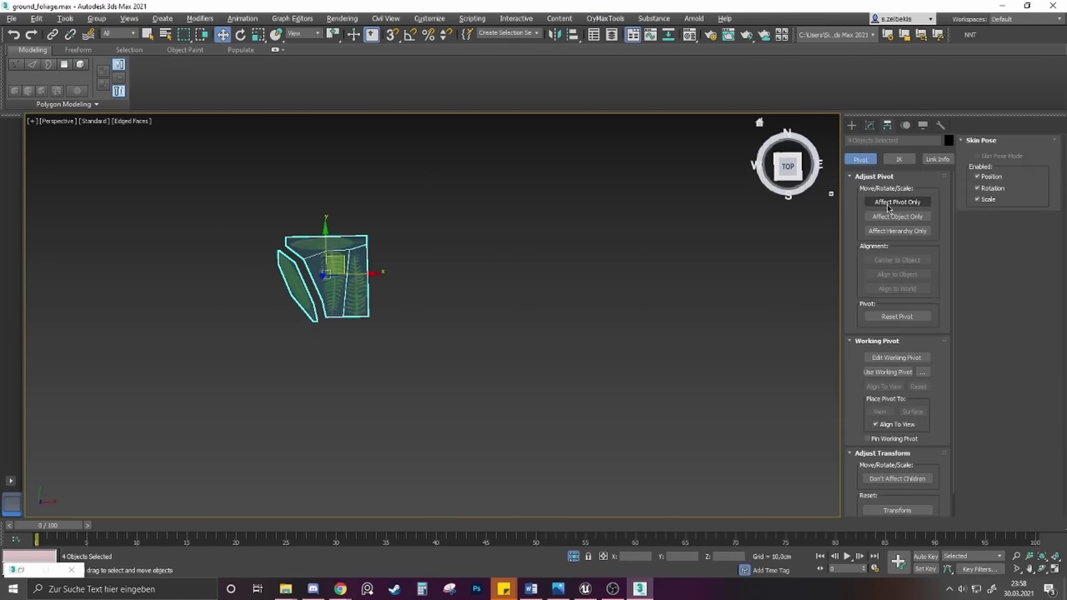
pyautogui.click(892, 205)
pyautogui.click(905, 260)
pyautogui.click(899, 204)
# Select only the diagonal leaf and move it farther away from the ferns
pyautogui.scroll(8, 297, 281)
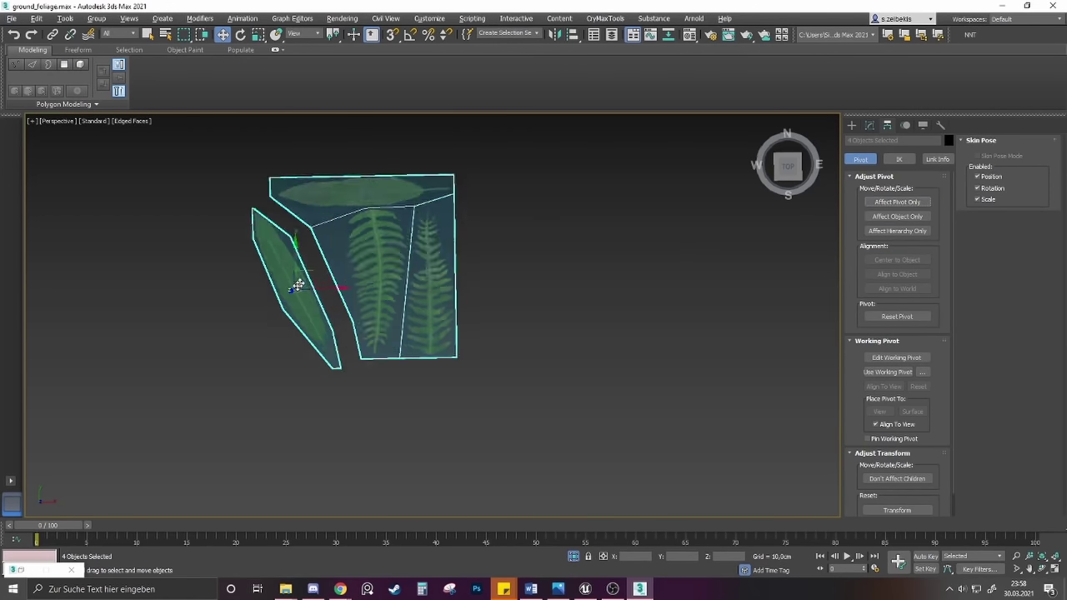
pyautogui.moveTo(467, 329); pyautogui.dragTo(492, 342, button='middle')
pyautogui.scroll(-3, 479, 321)
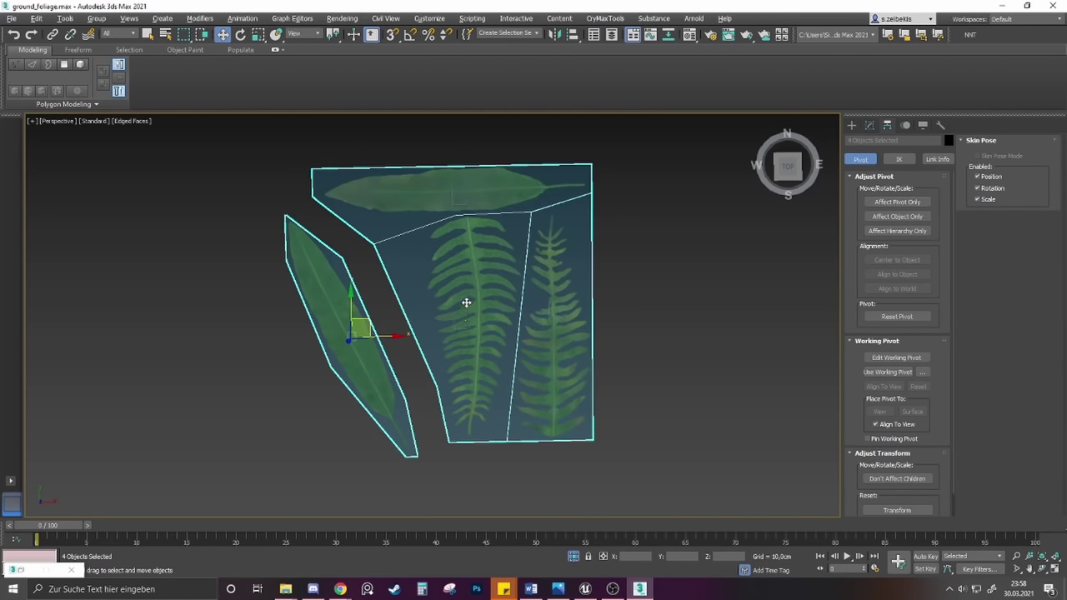
pyautogui.scroll(3, 464, 303)
pyautogui.moveTo(364, 347); pyautogui.dragTo(410, 299, button='middle')
pyautogui.click(316, 342)
pyautogui.click(411, 298)
pyautogui.scroll(-2, 392, 313)
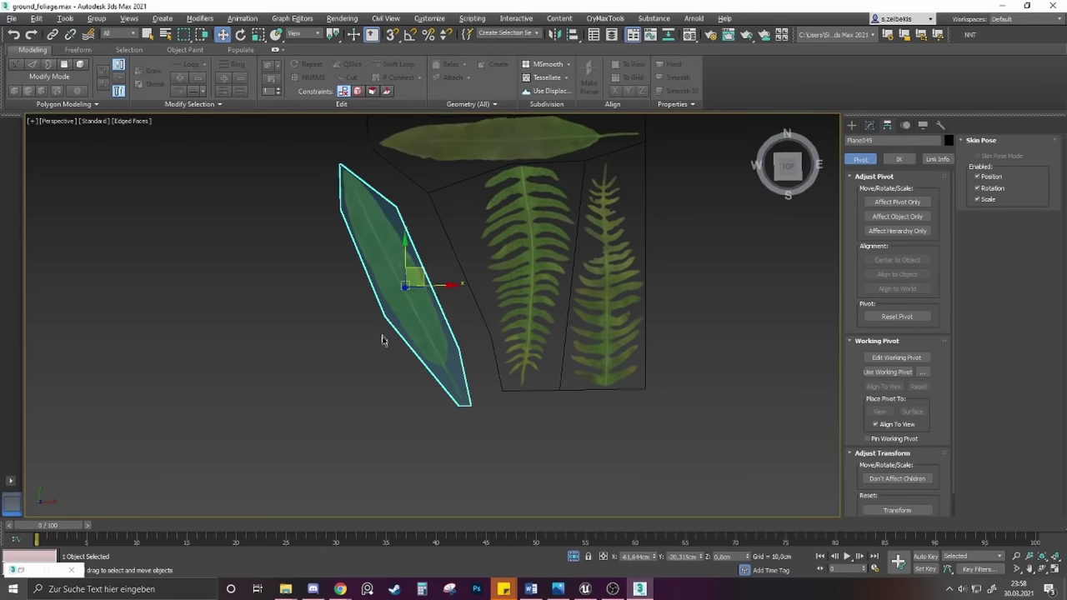
pyautogui.moveTo(383, 338); pyautogui.dragTo(395, 326, button='middle')
pyautogui.moveTo(432, 261); pyautogui.dragTo(409, 296)
# Enable Preserve UVs on the diagonal leaf and reposition the lower outer vertex of its outline
pyautogui.click(869, 125)
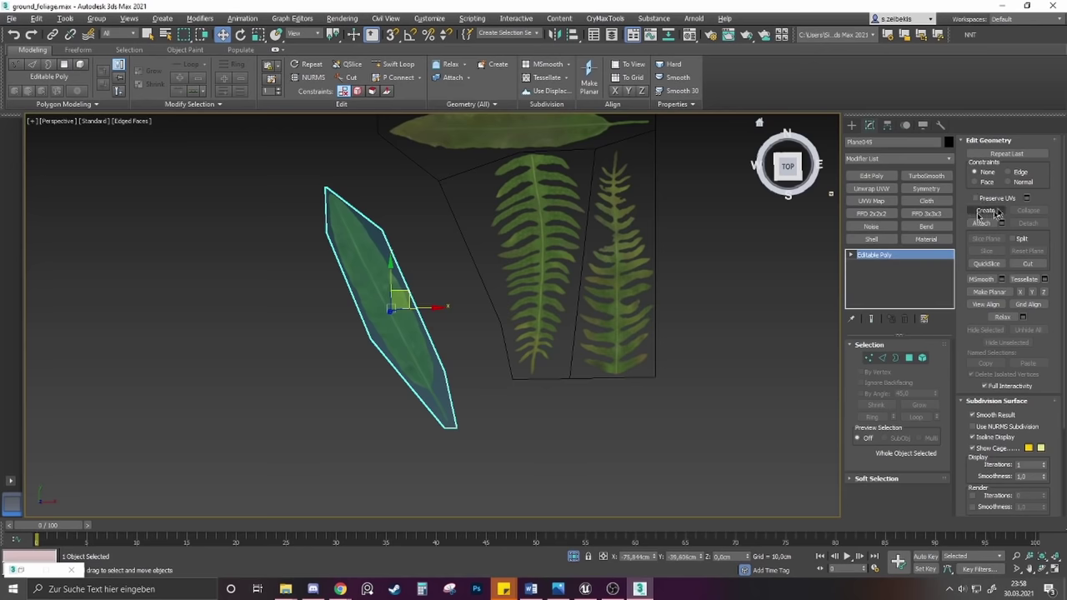
pyautogui.scroll(2, 361, 350)
pyautogui.press('1')
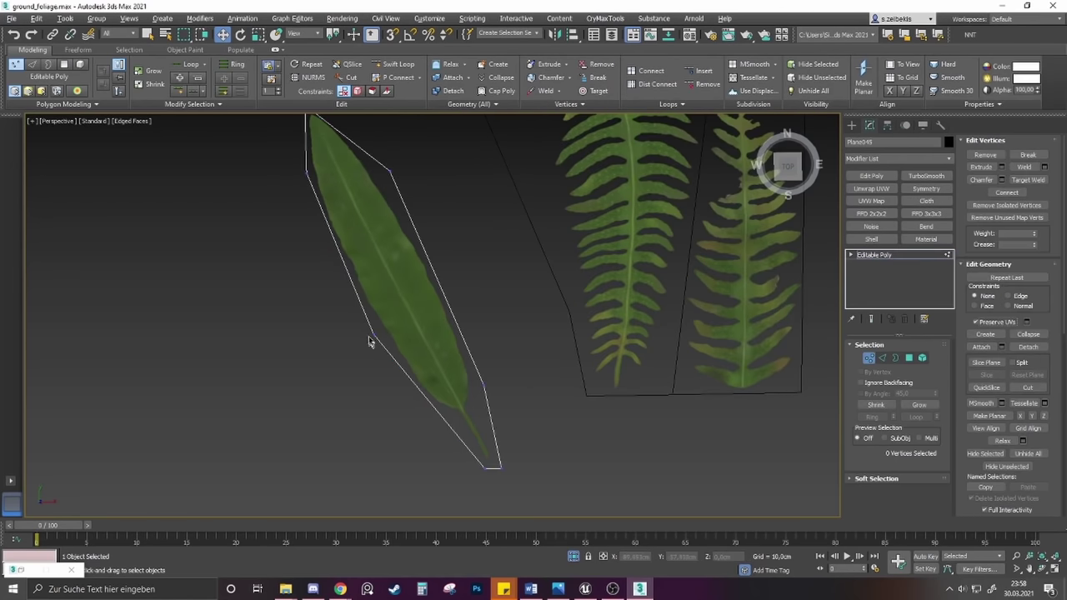
pyautogui.click(381, 328)
pyautogui.scroll(3, 383, 329)
pyautogui.moveTo(396, 315); pyautogui.dragTo(409, 351)
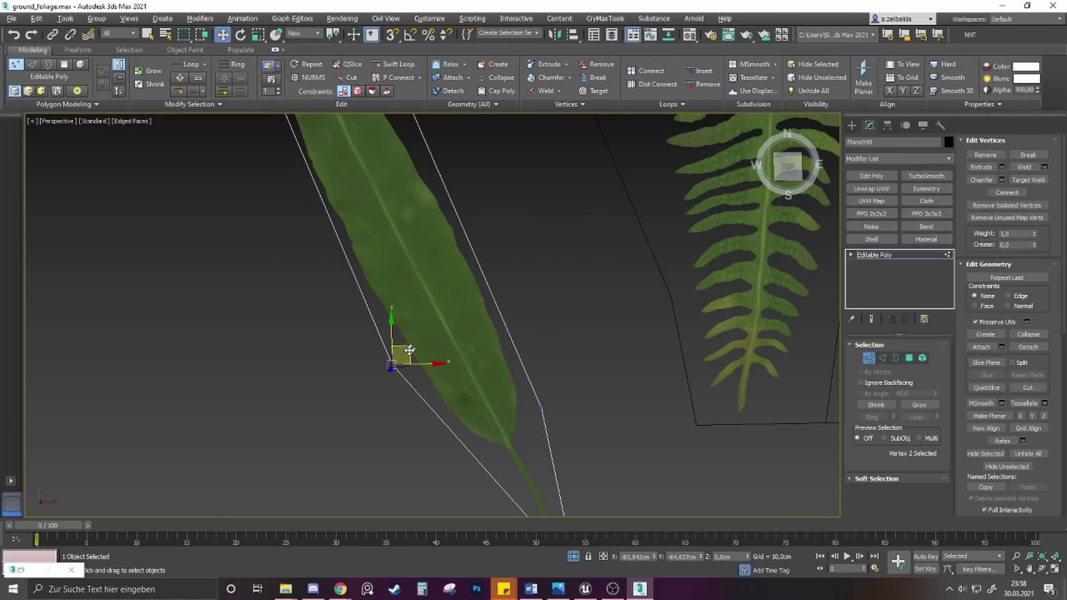
# Cut an edge across the lower part of the diagonal leaf between its two opposite outline vertices
pyautogui.hotkey('alt', 'c')
pyautogui.click(391, 363)
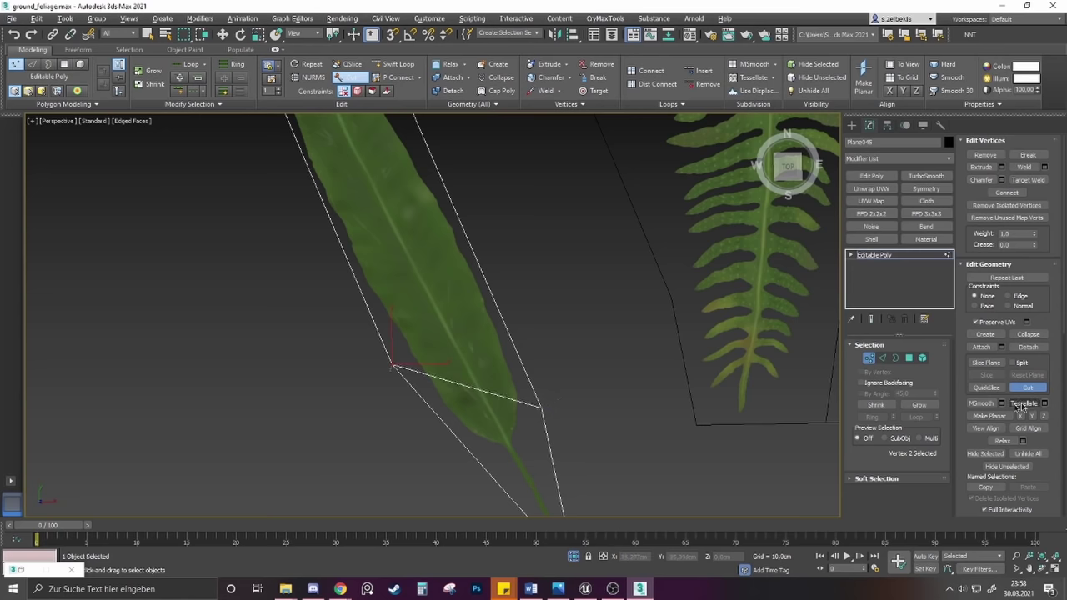
pyautogui.click(1027, 387)
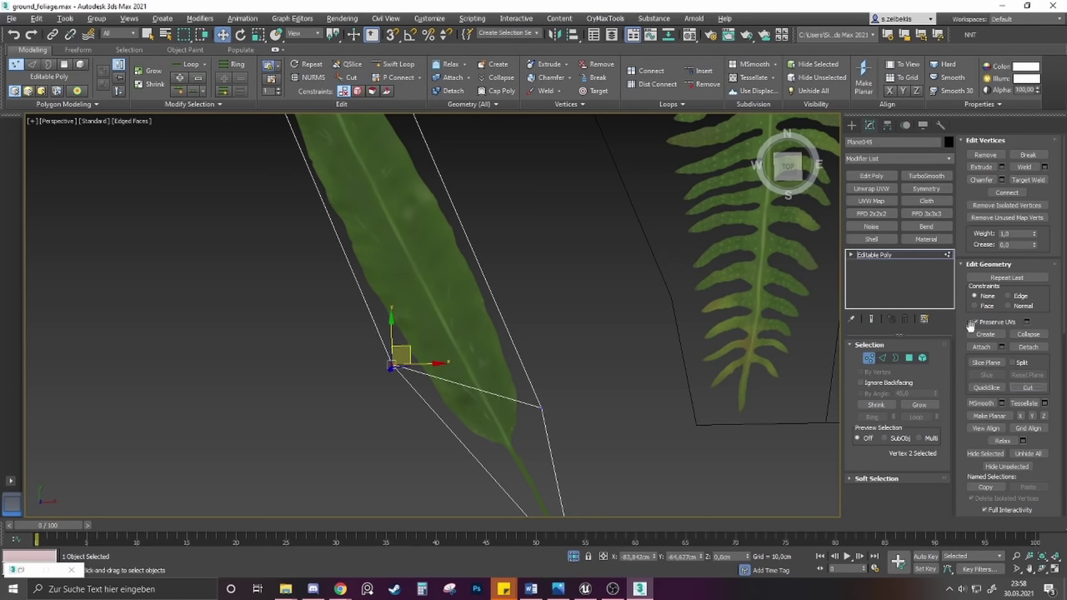
# Try moving the leaf's lower outer vertex with Preserve UVs turned off, then restore its position and the option
pyautogui.click(332, 401)
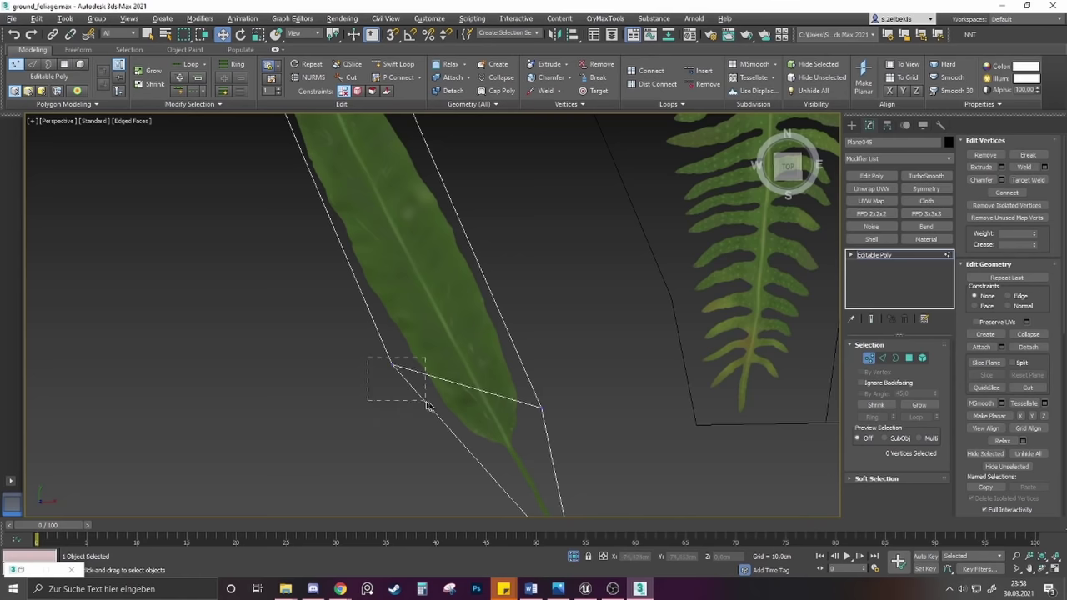
pyautogui.moveTo(426, 406); pyautogui.dragTo(426, 405)
pyautogui.moveTo(392, 360)
pyautogui.mouseDown()
pyautogui.moveTo(276, 402)
pyautogui.moveTo(336, 362)
pyautogui.moveTo(391, 361)
pyautogui.mouseUp()
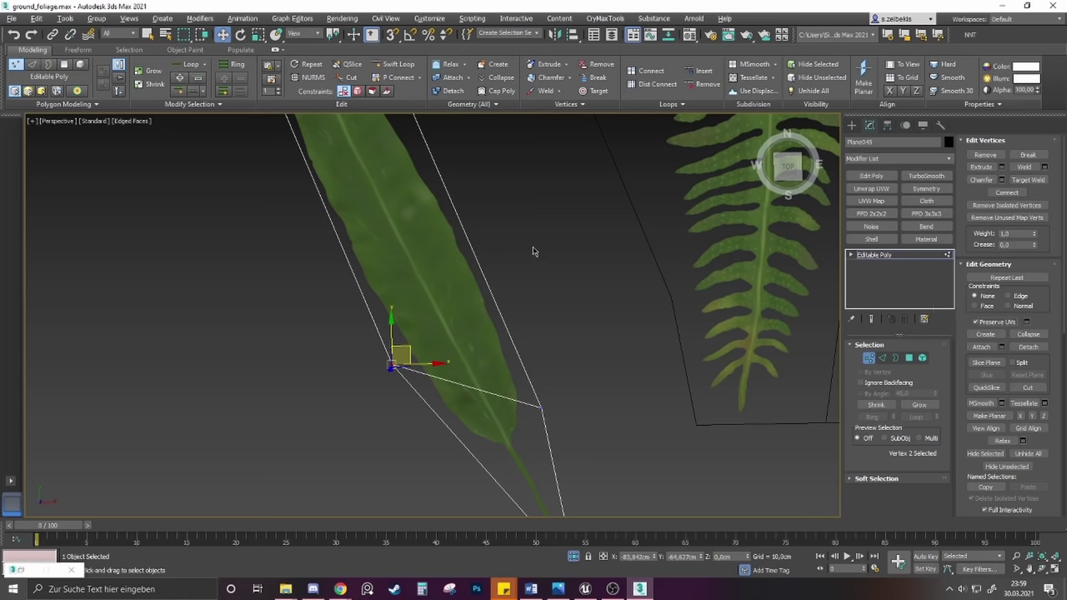
# Cut an edge across the upper part of the diagonal leaf between its two opposite outline vertices
pyautogui.moveTo(389, 133); pyautogui.dragTo(501, 266, button='middle')
pyautogui.scroll(-2, 492, 250)
pyautogui.hotkey('alt', 'c')
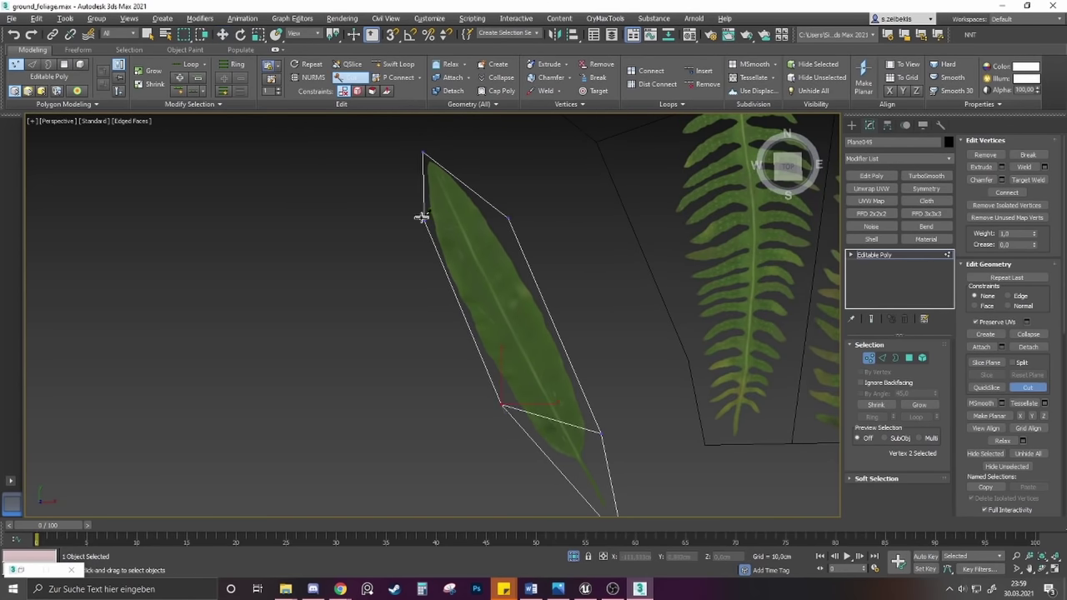
pyautogui.click(423, 221)
# Cut along the diagonal leaf's midrib from its tip through the lower cross edge to the stem end
pyautogui.click(425, 152)
pyautogui.click(561, 423)
pyautogui.moveTo(571, 495); pyautogui.dragTo(554, 322, button='middle')
pyautogui.scroll(2, 592, 346)
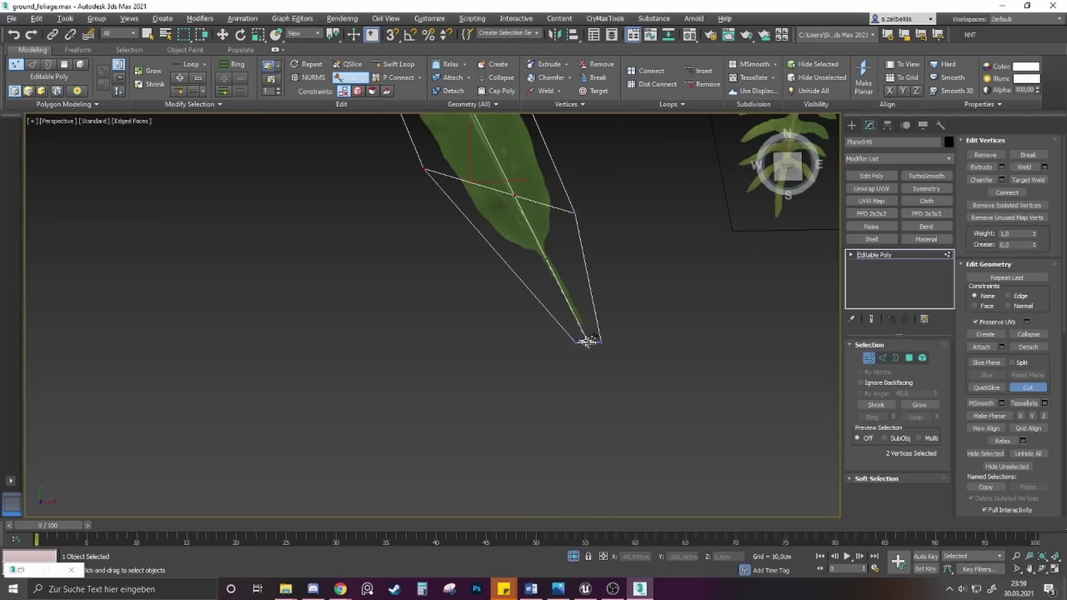
pyautogui.rightClick(574, 304)
# Select the two midrib vertices where the diagonal leaf's upper and lower cross edges meet the midrib
pyautogui.moveTo(499, 223); pyautogui.dragTo(506, 372, button='middle')
pyautogui.scroll(-4, 506, 372)
pyautogui.scroll(2, 463, 284)
pyautogui.click(433, 229)
pyautogui.click(421, 217)
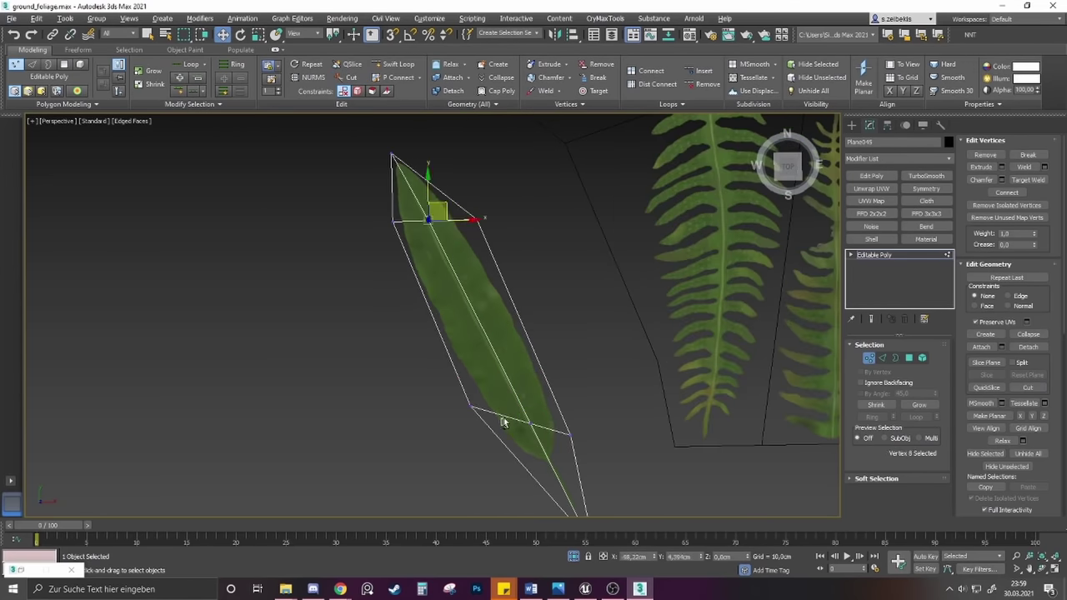
pyautogui.keyDown('ctrl'); pyautogui.click(528, 422); pyautogui.keyUp('ctrl')
# Try shifting the leaf's lower outer vertex on the side away from the ferns, then undo the change
pyautogui.scroll(3, 452, 246)
pyautogui.keyDown('alt'); pyautogui.moveTo(464, 240); pyautogui.dragTo(427, 332, button='middle'); pyautogui.keyUp('alt')
pyautogui.moveTo(376, 329); pyautogui.dragTo(383, 335)
pyautogui.keyDown('alt'); pyautogui.moveTo(383, 335); pyautogui.dragTo(392, 381, button='middle'); pyautogui.keyUp('alt')
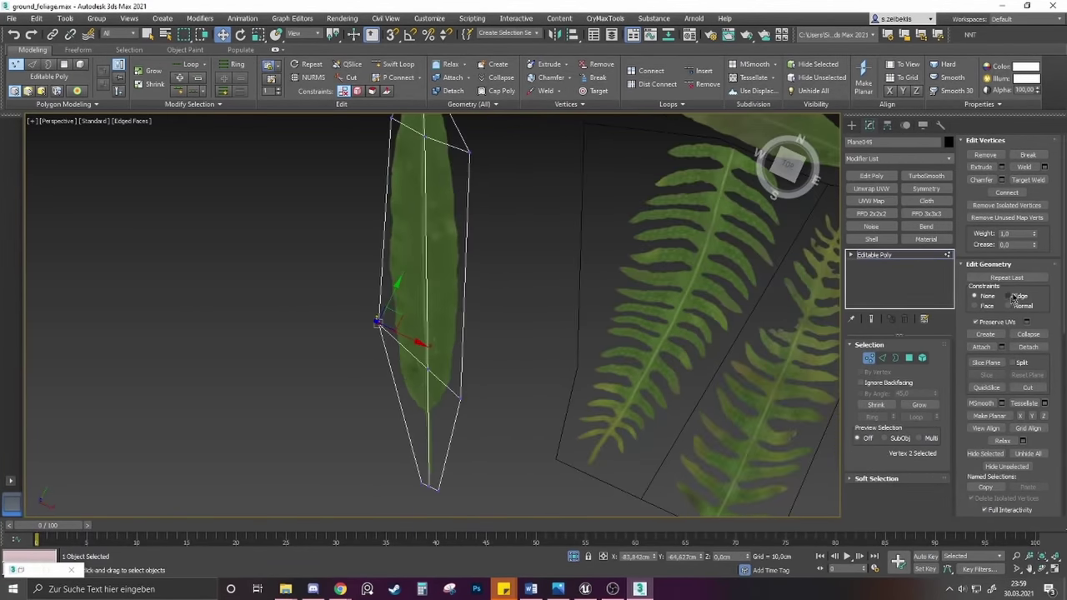
pyautogui.hotkey('ctrl', 'z')
pyautogui.hotkey('ctrl', 'z')
pyautogui.hotkey('ctrl', 'z')
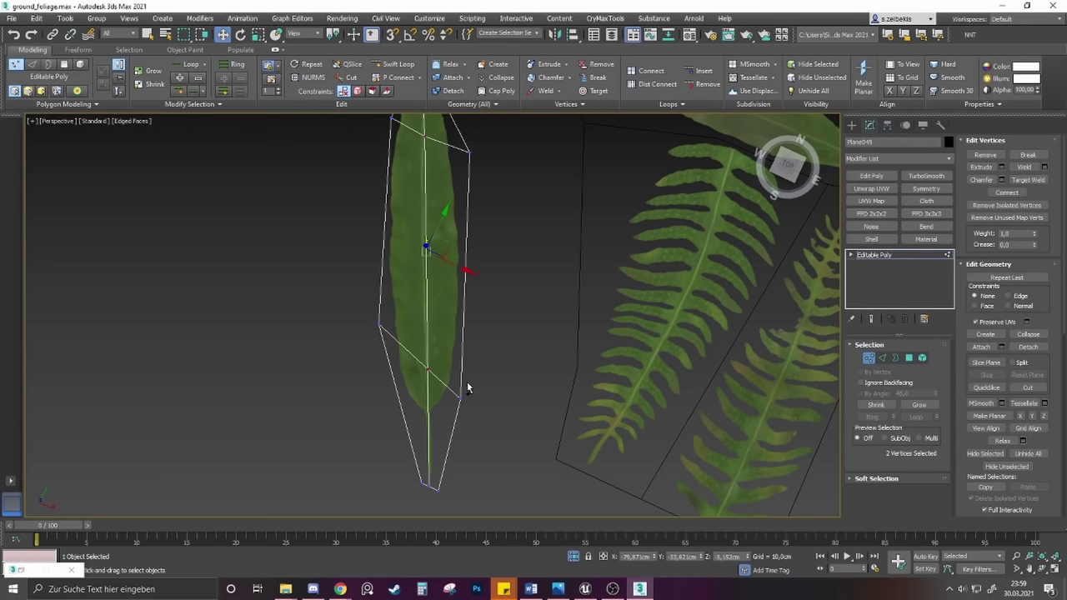
# Lower the two midrib vertices at the upper and lower cross edges along Z to crease the leaf
pyautogui.keyDown('alt'); pyautogui.moveTo(477, 370); pyautogui.dragTo(567, 359, button='middle'); pyautogui.keyUp('alt')
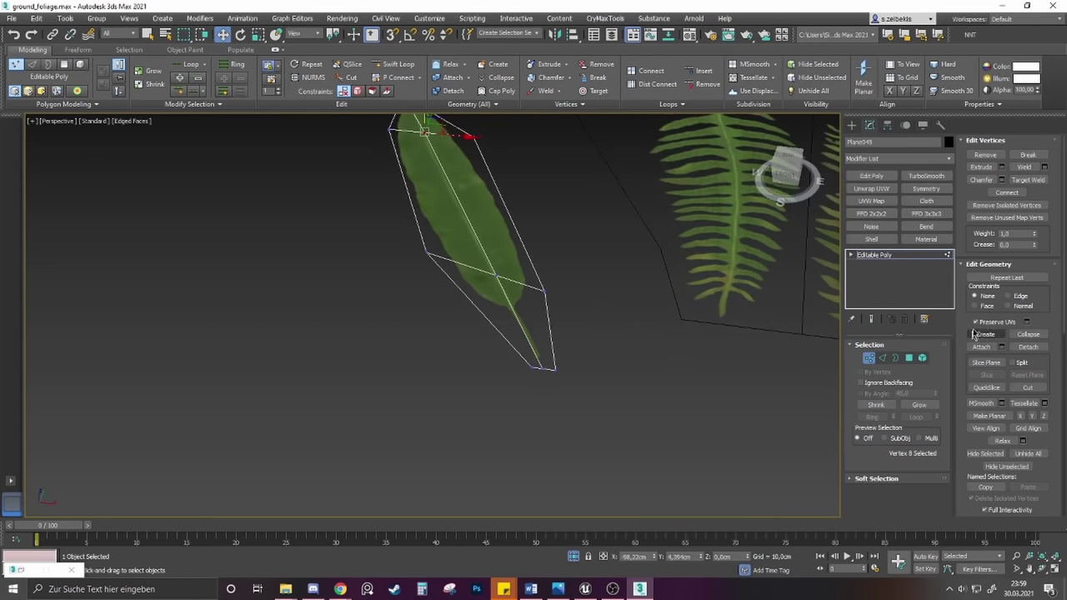
pyautogui.moveTo(480, 307); pyautogui.dragTo(472, 355, button='middle')
pyautogui.keyDown('alt'); pyautogui.moveTo(472, 354); pyautogui.dragTo(444, 329, button='middle'); pyautogui.keyUp('alt')
pyautogui.keyDown('alt'); pyautogui.moveTo(397, 250); pyautogui.dragTo(406, 261, button='middle'); pyautogui.keyUp('alt')
pyautogui.keyDown('ctrl'); pyautogui.moveTo(386, 260); pyautogui.dragTo(410, 285); pyautogui.keyUp('ctrl')
pyautogui.keyDown('alt'); pyautogui.moveTo(411, 289); pyautogui.dragTo(422, 227, button='middle'); pyautogui.keyUp('alt')
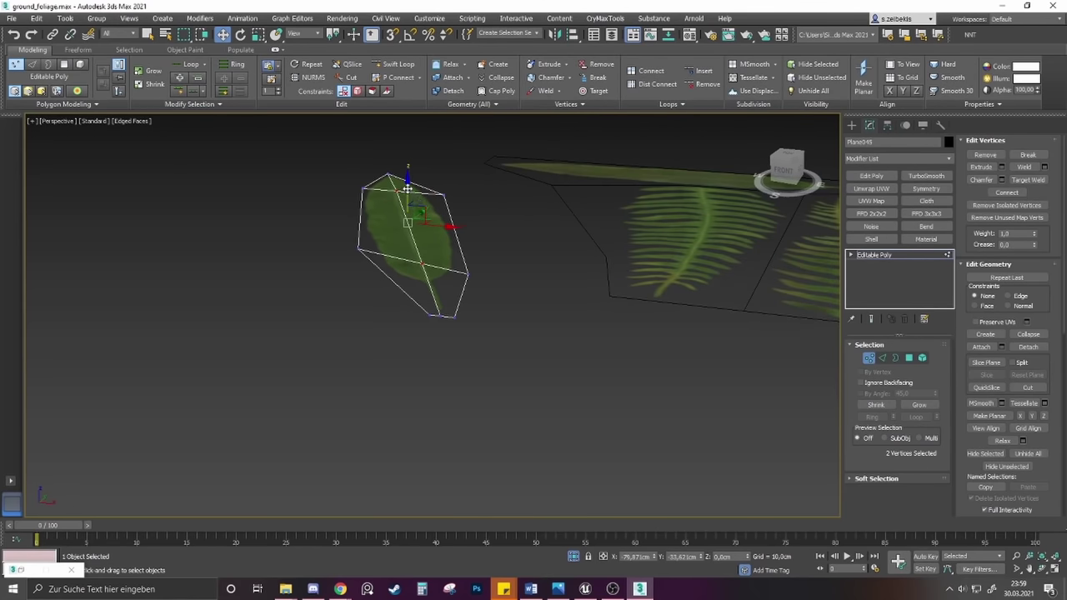
pyautogui.moveTo(407, 188); pyautogui.dragTo(407, 208)
pyautogui.scroll(4, 407, 210)
pyautogui.keyDown('alt'); pyautogui.moveTo(404, 241); pyautogui.dragTo(406, 282, button='middle'); pyautogui.keyUp('alt')
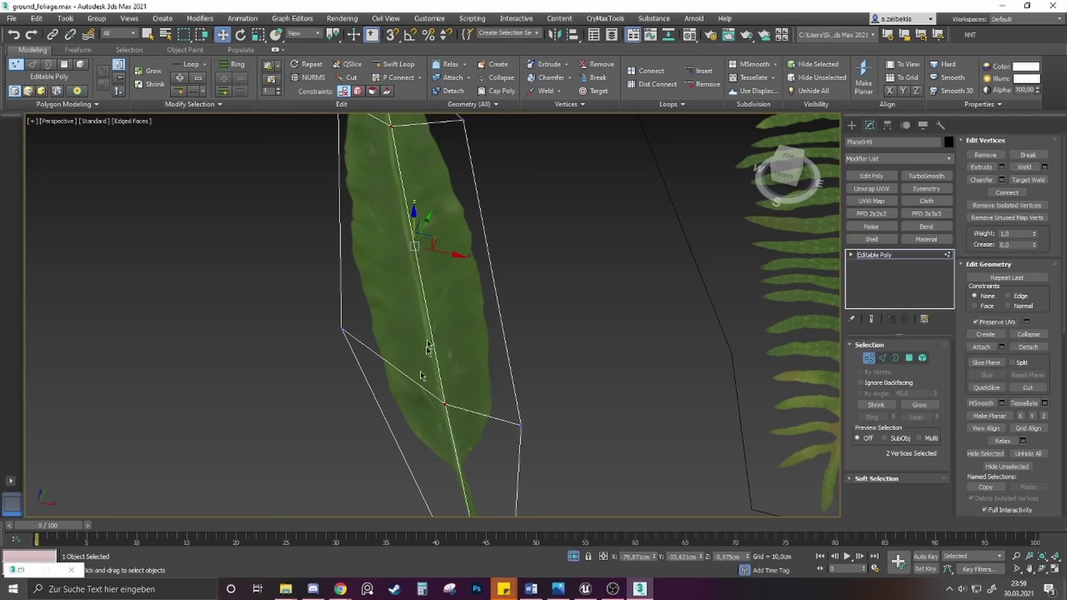
# Move both outer vertices of the lower cross edge inward to fit the leaf's outline
pyautogui.moveTo(426, 347)
pyautogui.keyDown('alt'); pyautogui.mouseDown(button='middle')
pyautogui.moveTo(409, 305)
pyautogui.moveTo(412, 333)
pyautogui.mouseUp(button='middle'); pyautogui.keyUp('alt')
pyautogui.moveTo(403, 401); pyautogui.dragTo(400, 398)
pyautogui.keyDown('alt'); pyautogui.moveTo(400, 399); pyautogui.dragTo(396, 363, button='middle'); pyautogui.keyUp('alt')
pyautogui.moveTo(388, 371); pyautogui.dragTo(411, 415)
pyautogui.moveTo(456, 449); pyautogui.dragTo(498, 495)
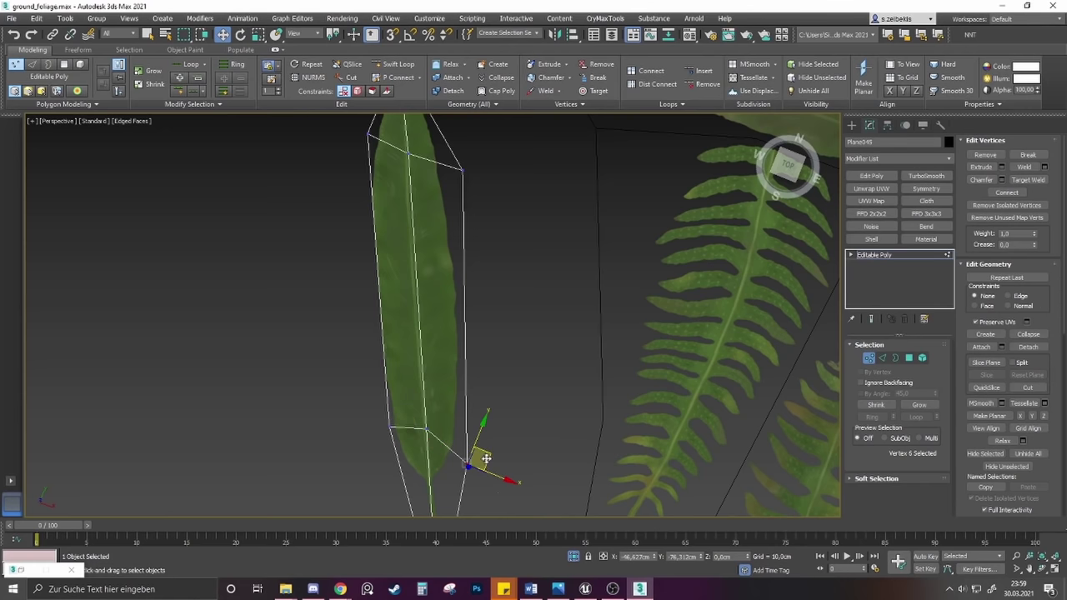
pyautogui.moveTo(486, 458); pyautogui.dragTo(480, 435)
# Move the upper cross edge's outer vertex on the fern side closer to the leaf's outline
pyautogui.click(492, 171)
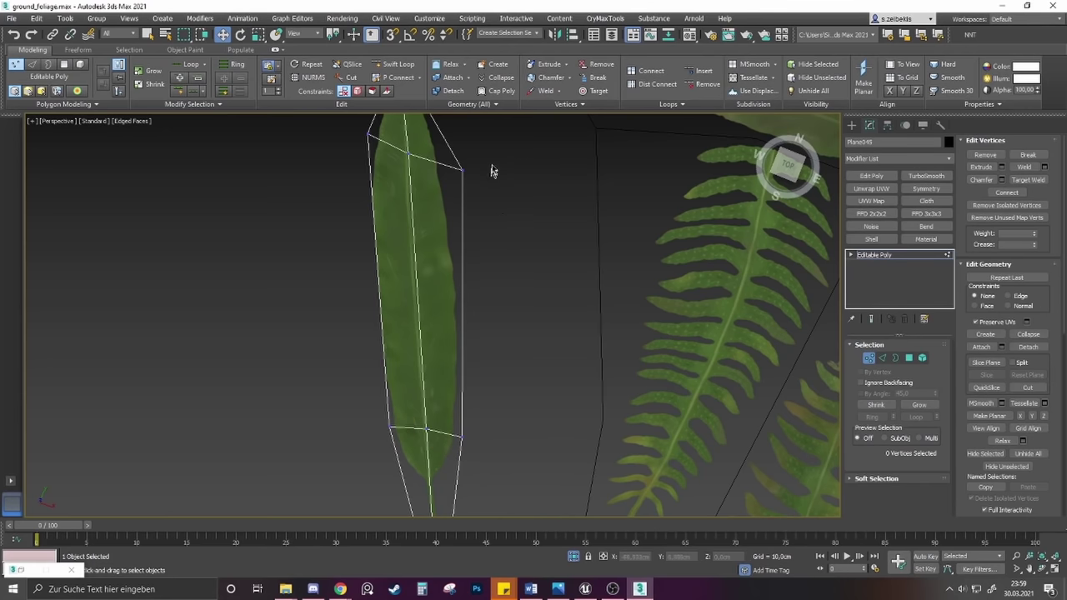
pyautogui.moveTo(492, 167); pyautogui.dragTo(434, 208)
pyautogui.moveTo(433, 214); pyautogui.dragTo(462, 292, button='middle')
pyautogui.moveTo(517, 240); pyautogui.dragTo(492, 216)
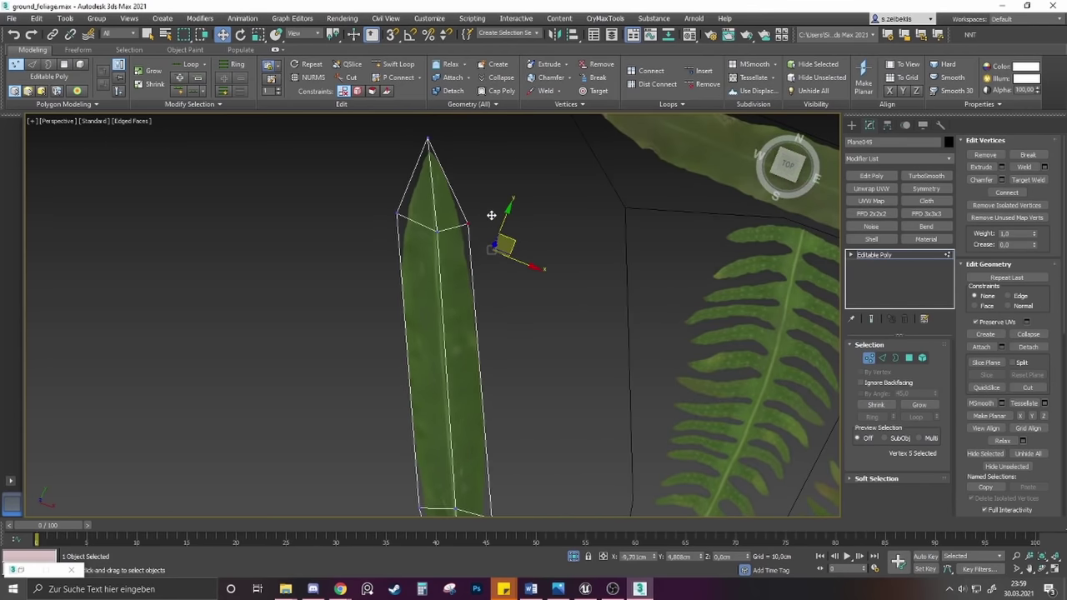
# Cut a new edge across the middle of the leaf from one outline edge to the other
pyautogui.keyDown('alt'); pyautogui.moveTo(490, 215); pyautogui.dragTo(455, 335, button='middle'); pyautogui.keyUp('alt')
pyautogui.hotkey('alt', 'c')
pyautogui.click(423, 340)
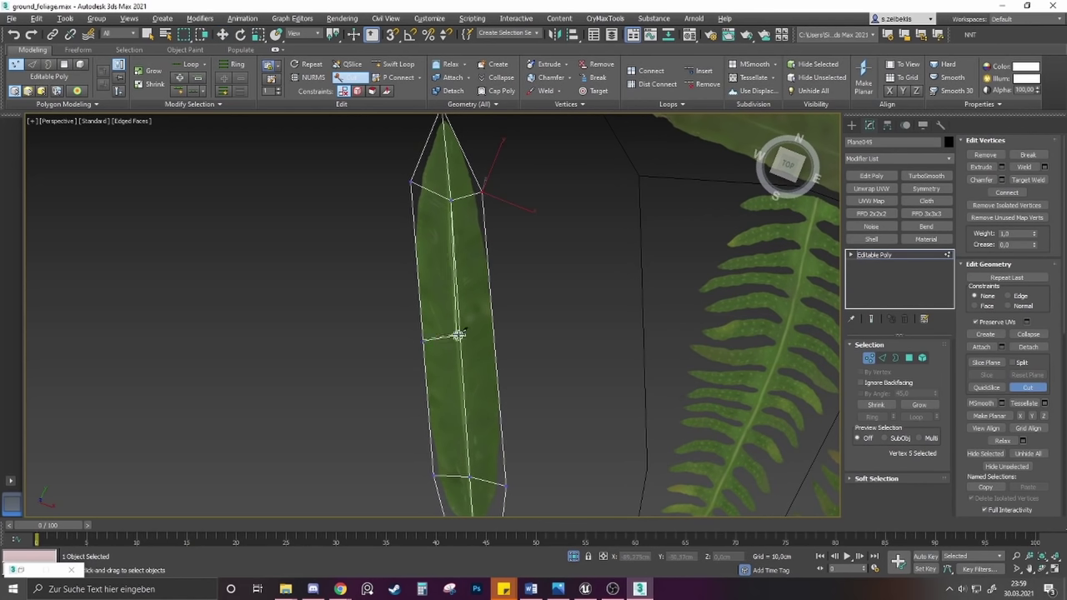
pyautogui.click(496, 340)
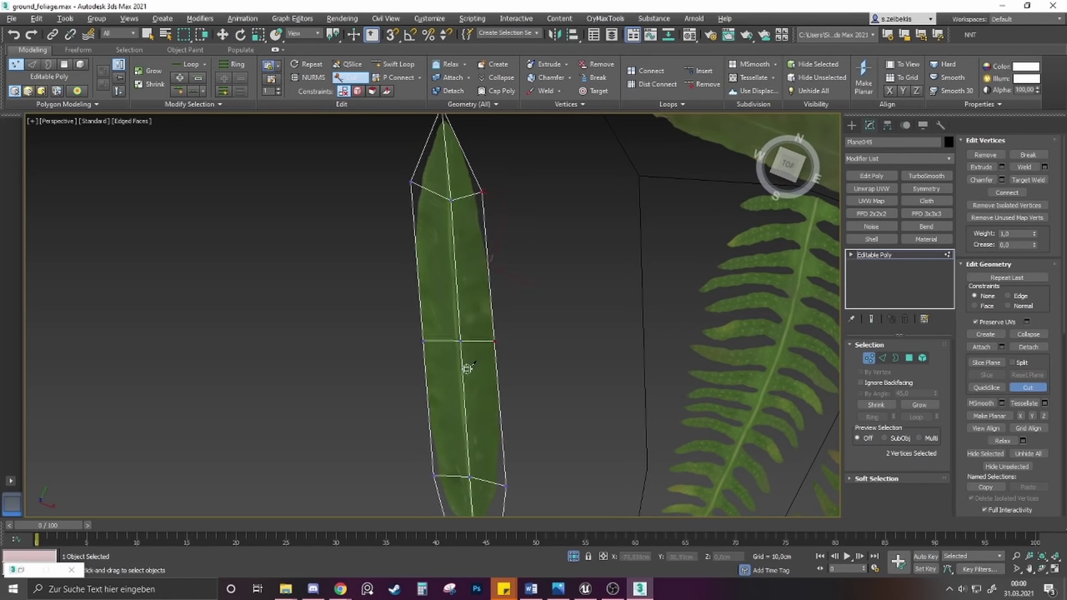
pyautogui.rightClick(485, 356)
# Pull both outer vertices of the middle cross edge outward so the whole leaf width is covered
pyautogui.moveTo(515, 324); pyautogui.dragTo(473, 368)
pyautogui.moveTo(517, 329); pyautogui.dragTo(527, 326)
pyautogui.moveTo(438, 355); pyautogui.dragTo(427, 335)
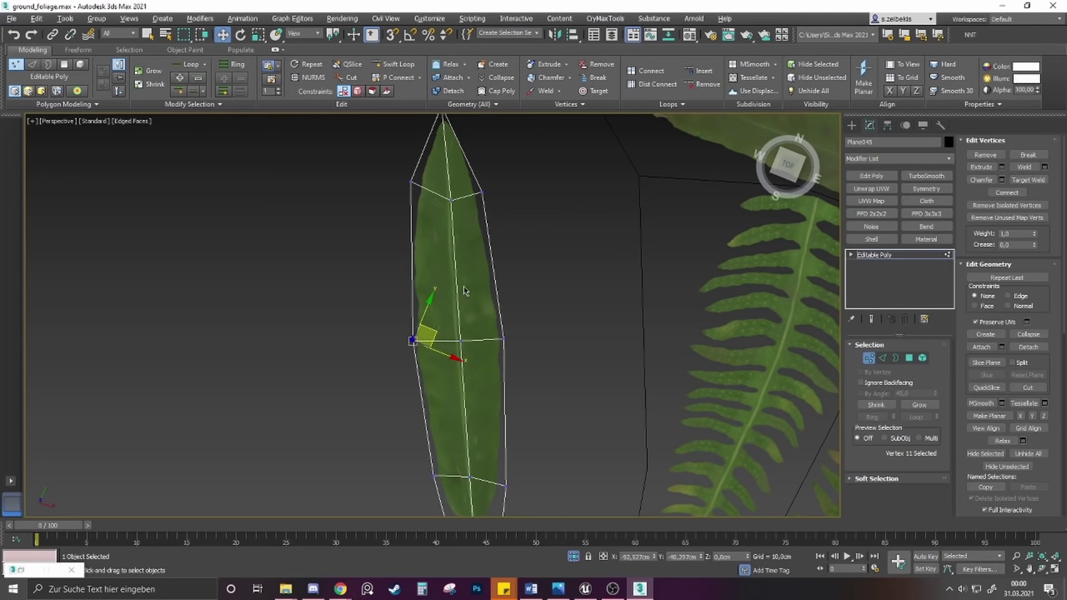
# Fit the tip vertex to the leaf's point and adjust the upper outer vertex on the side away from the ferns
pyautogui.moveTo(474, 215); pyautogui.dragTo(481, 298, button='middle')
pyautogui.scroll(5, 445, 194)
pyautogui.moveTo(440, 177); pyautogui.dragTo(485, 195)
pyautogui.scroll(-3, 375, 393)
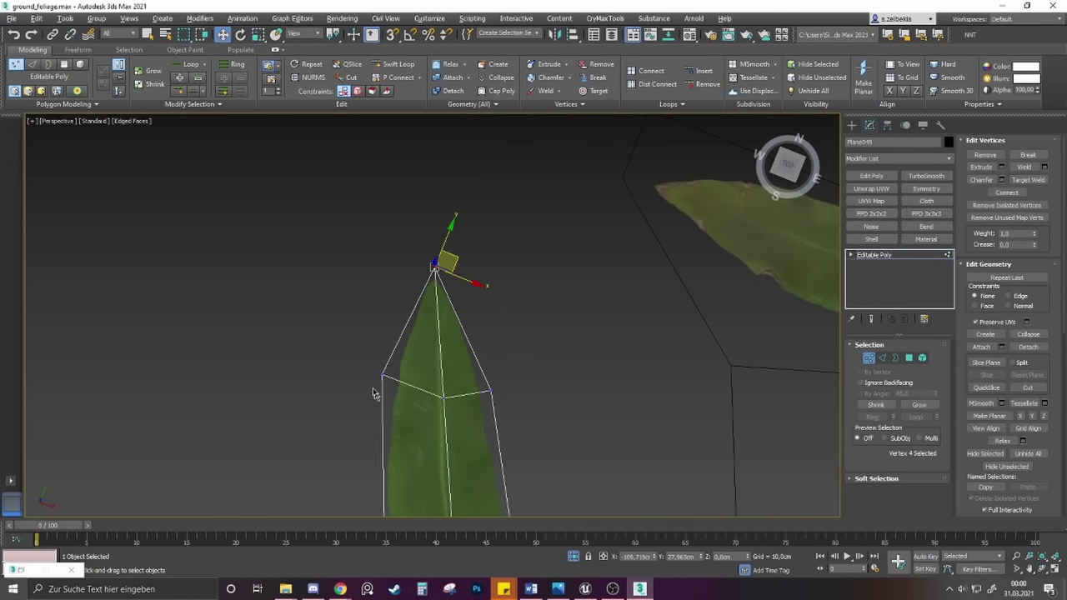
pyautogui.click(381, 375)
pyautogui.keyDown('alt'); pyautogui.moveTo(380, 375); pyautogui.dragTo(490, 399, button='middle'); pyautogui.keyUp('alt')
pyautogui.scroll(-4, 489, 399)
pyautogui.scroll(6, 482, 468)
pyautogui.moveTo(542, 460); pyautogui.dragTo(507, 447, button='middle')
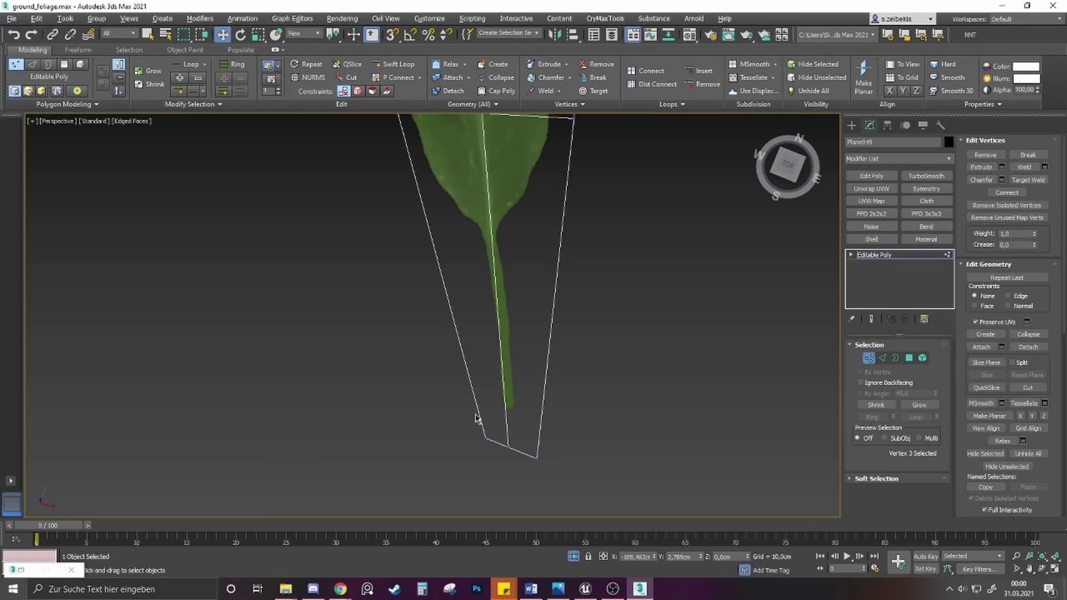
pyautogui.scroll(-5, 496, 381)
pyautogui.scroll(5, 483, 428)
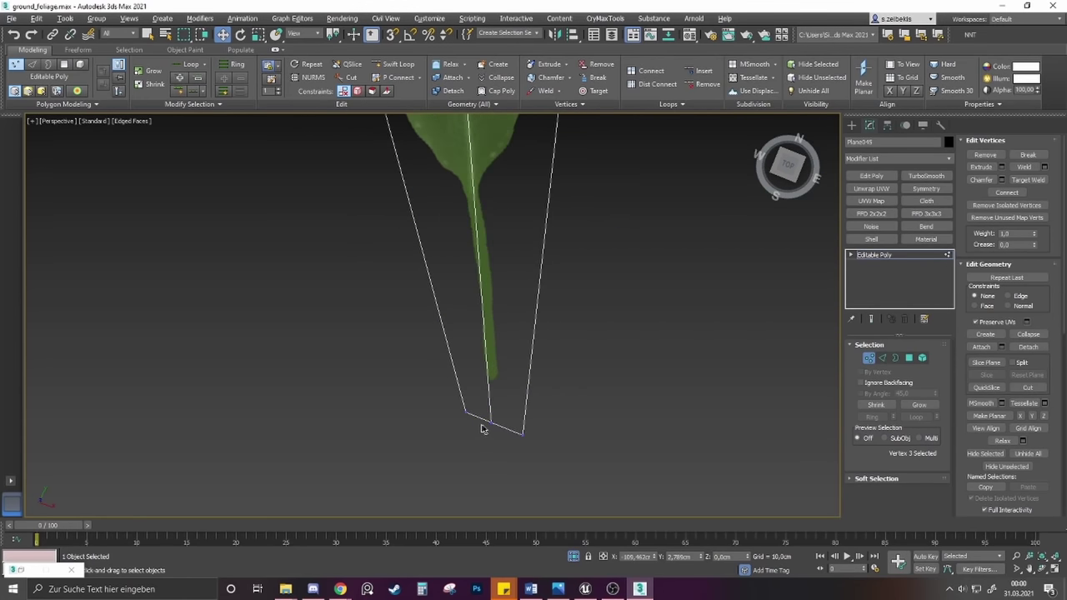
pyautogui.scroll(-6, 483, 428)
# Rotate the seven vertices of the leaf's front half downward in side view and shift them to continue the bend
pyautogui.press('1')
pyautogui.keyDown('alt'); pyautogui.moveTo(510, 349); pyautogui.dragTo(367, 350, button='middle'); pyautogui.keyUp('alt')
pyautogui.press('e')
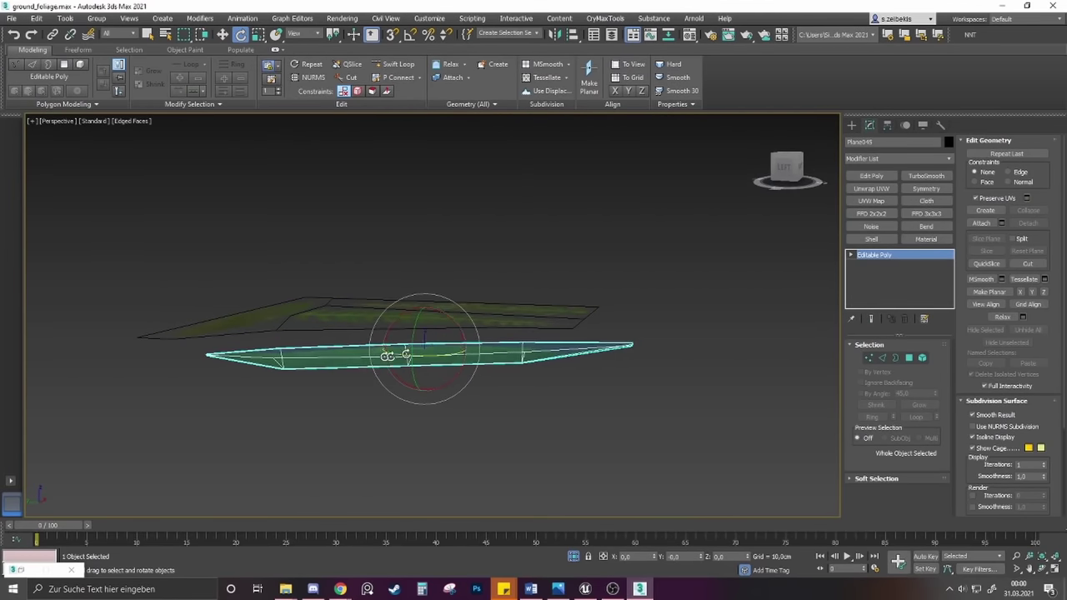
pyautogui.press('1')
pyautogui.moveTo(370, 425); pyautogui.dragTo(410, 419)
pyautogui.keyDown('alt'); pyautogui.moveTo(409, 419); pyautogui.dragTo(386, 393, button='middle'); pyautogui.keyUp('alt')
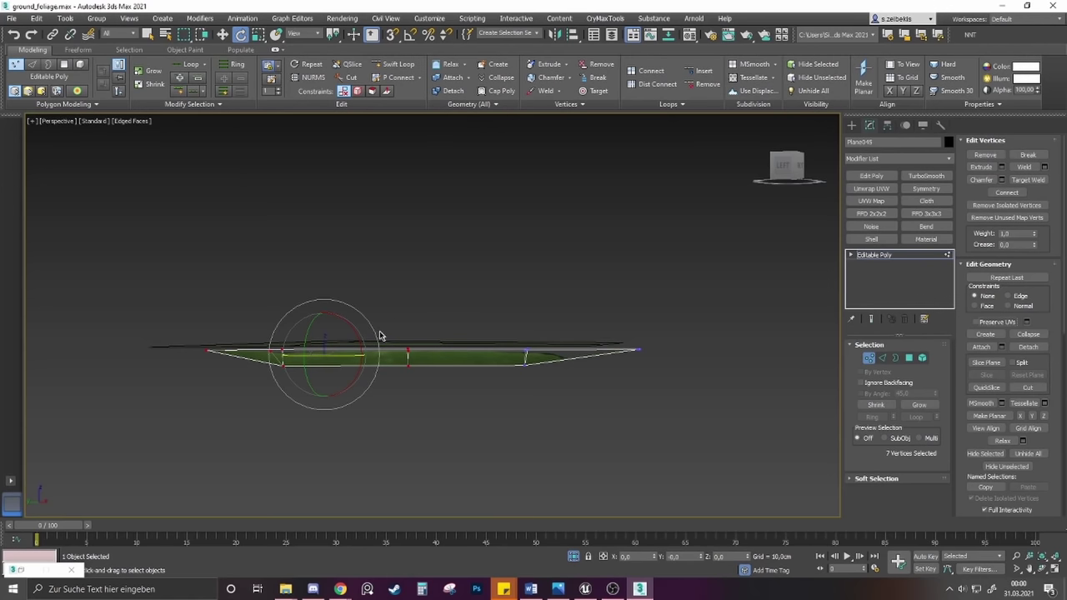
pyautogui.moveTo(379, 336); pyautogui.dragTo(369, 316)
pyautogui.press('w')
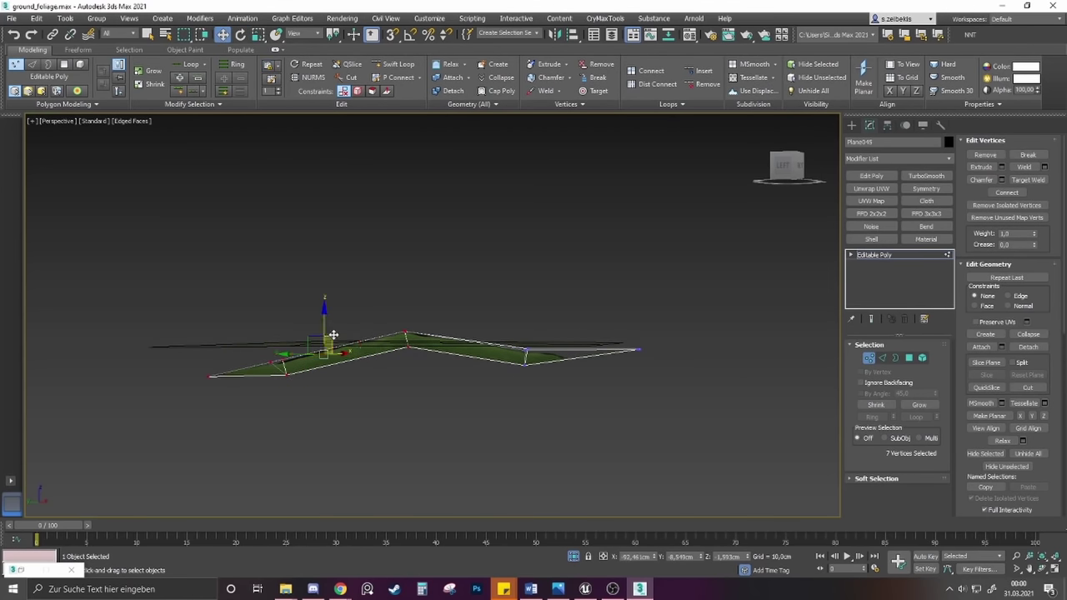
pyautogui.moveTo(323, 357); pyautogui.dragTo(341, 384)
# Raise the three cross rows of vertices individually along Z to form a smooth arc along the leaf
pyautogui.moveTo(529, 326); pyautogui.dragTo(524, 318)
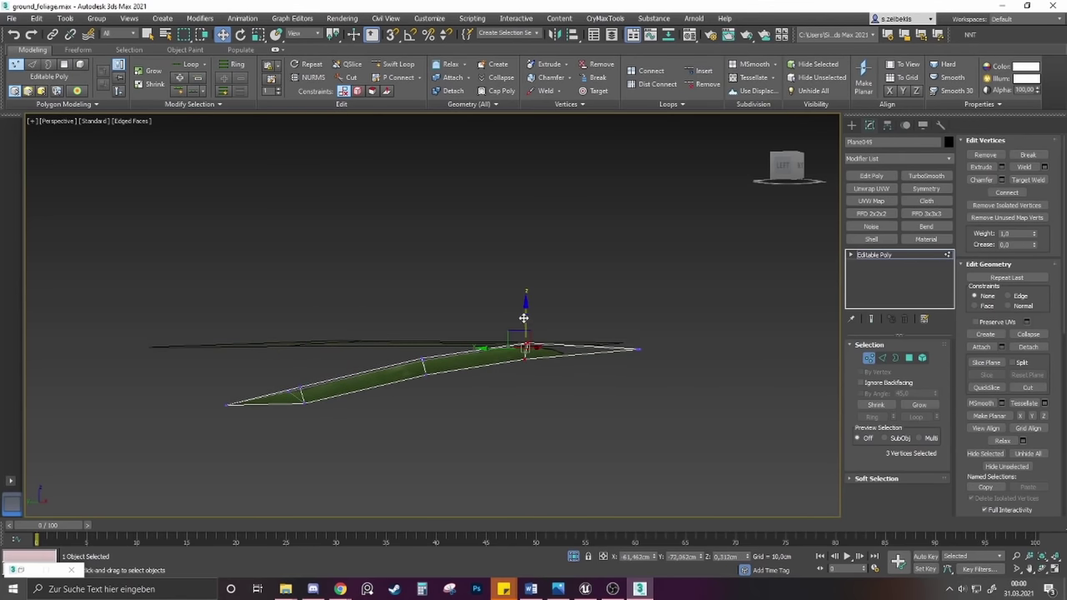
pyautogui.moveTo(298, 363); pyautogui.dragTo(294, 349)
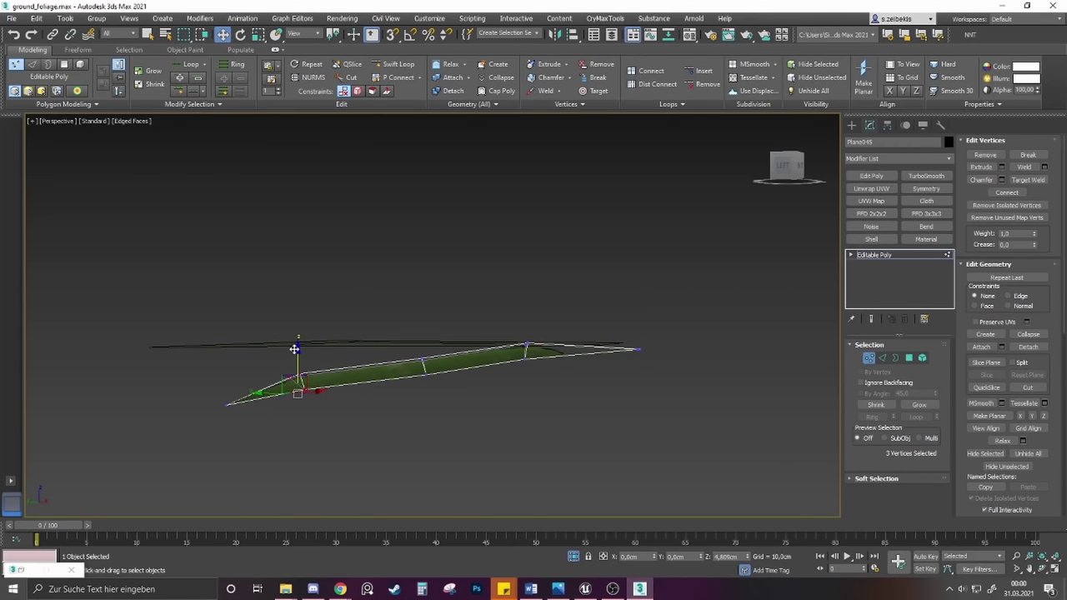
pyautogui.moveTo(424, 326); pyautogui.dragTo(424, 317)
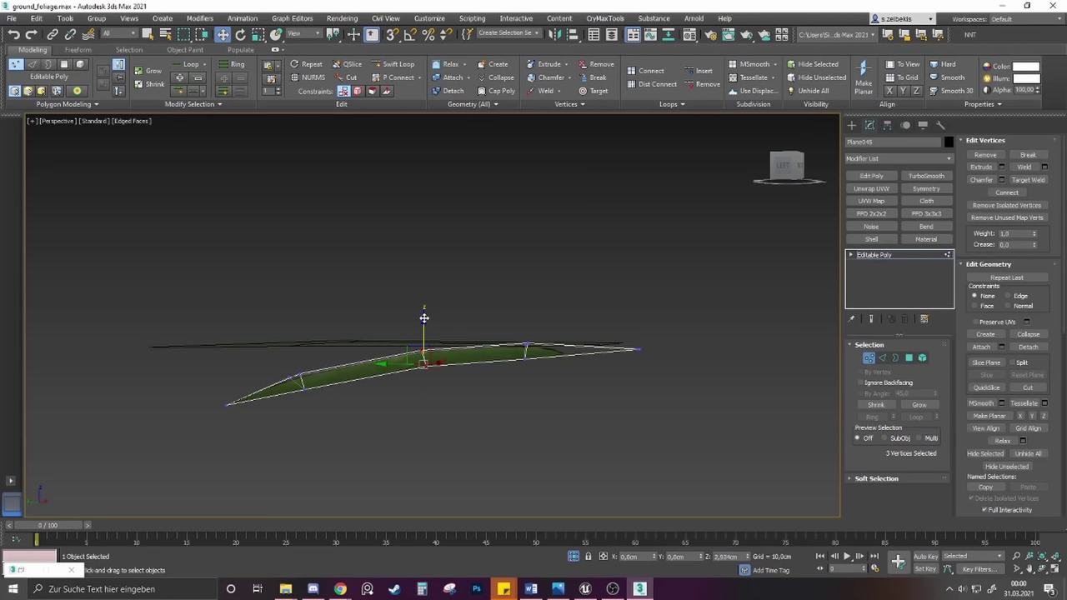
pyautogui.press('1')
# Relocate the leaf's pivot to the stem end using snapping
pyautogui.scroll(-2, 437, 352)
pyautogui.keyDown('alt'); pyautogui.moveTo(438, 353); pyautogui.dragTo(516, 381, button='middle'); pyautogui.keyUp('alt')
pyautogui.click(888, 126)
pyautogui.click(897, 202)
pyautogui.press('s')
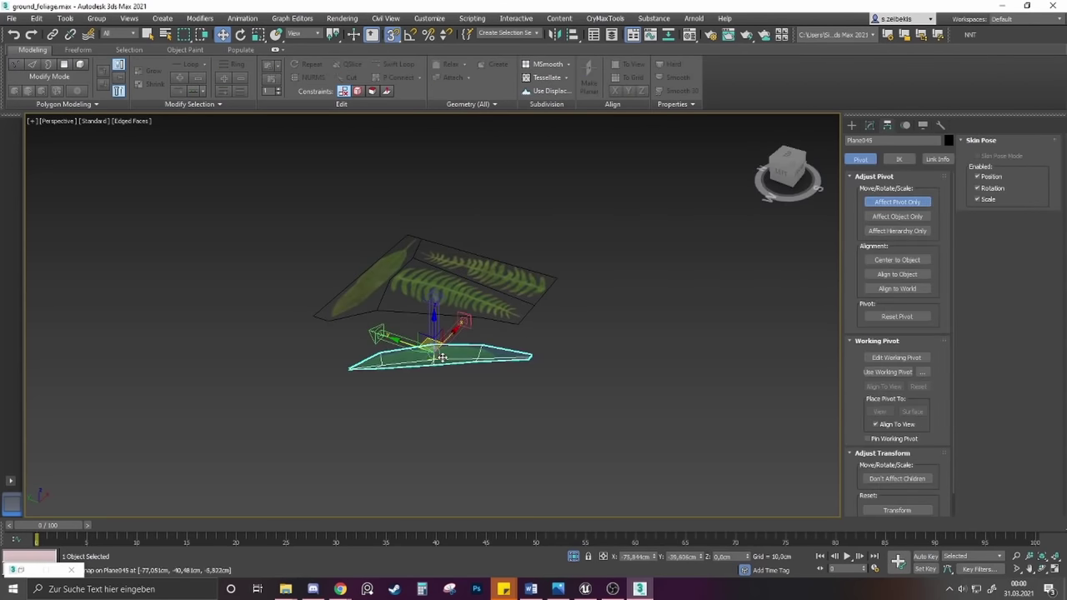
pyautogui.moveTo(431, 343); pyautogui.dragTo(534, 361)
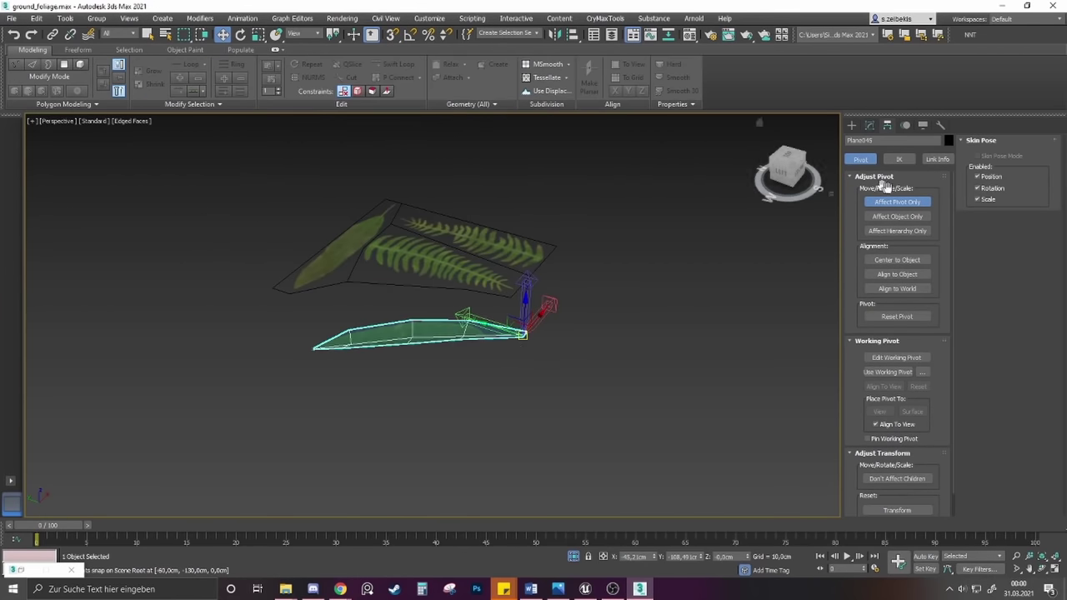
pyautogui.click(897, 203)
# Clone the leaf as a copy beside the original and tilt the copy upward about 37° around its stem end
pyautogui.press('e')
pyautogui.press('l')
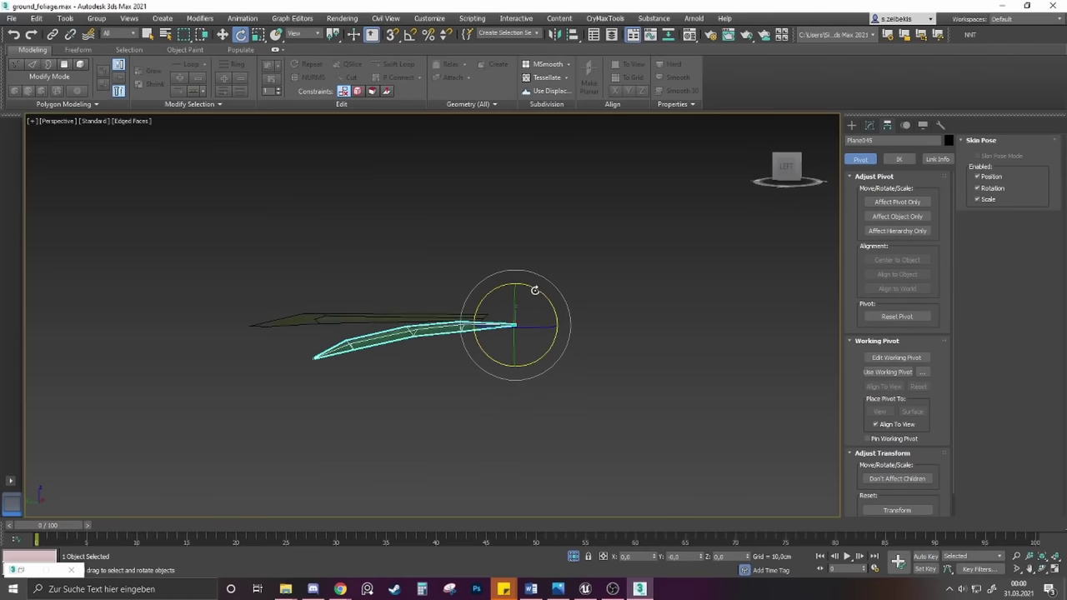
pyautogui.press('w')
pyautogui.keyDown('shift'); pyautogui.moveTo(455, 345); pyautogui.dragTo(755, 345); pyautogui.keyUp('shift')
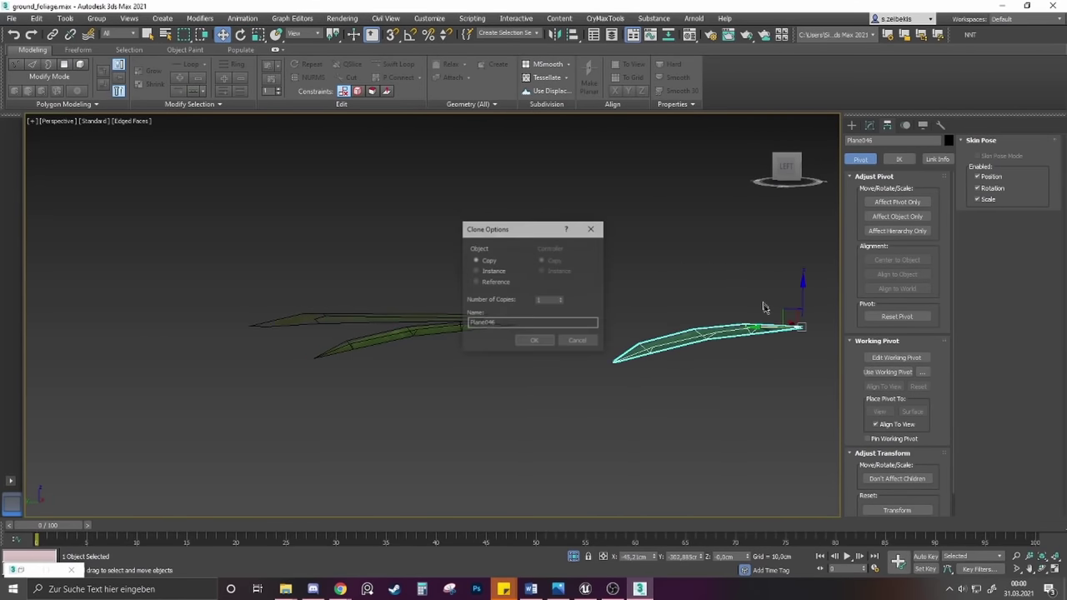
pyautogui.click(533, 343)
pyautogui.moveTo(669, 330); pyautogui.dragTo(326, 417, button='middle')
pyautogui.moveTo(327, 417)
pyautogui.keyDown('alt'); pyautogui.mouseDown(button='middle')
pyautogui.moveTo(386, 423)
pyautogui.moveTo(380, 387)
pyautogui.mouseUp(button='middle'); pyautogui.keyUp('alt')
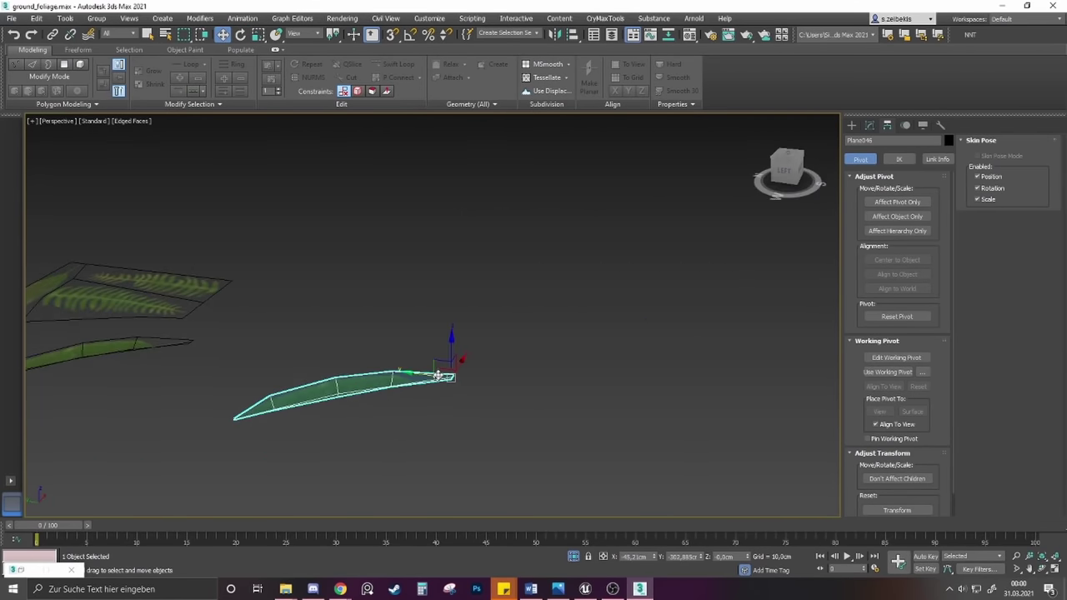
pyautogui.press('e')
pyautogui.moveTo(457, 355); pyautogui.dragTo(508, 369)
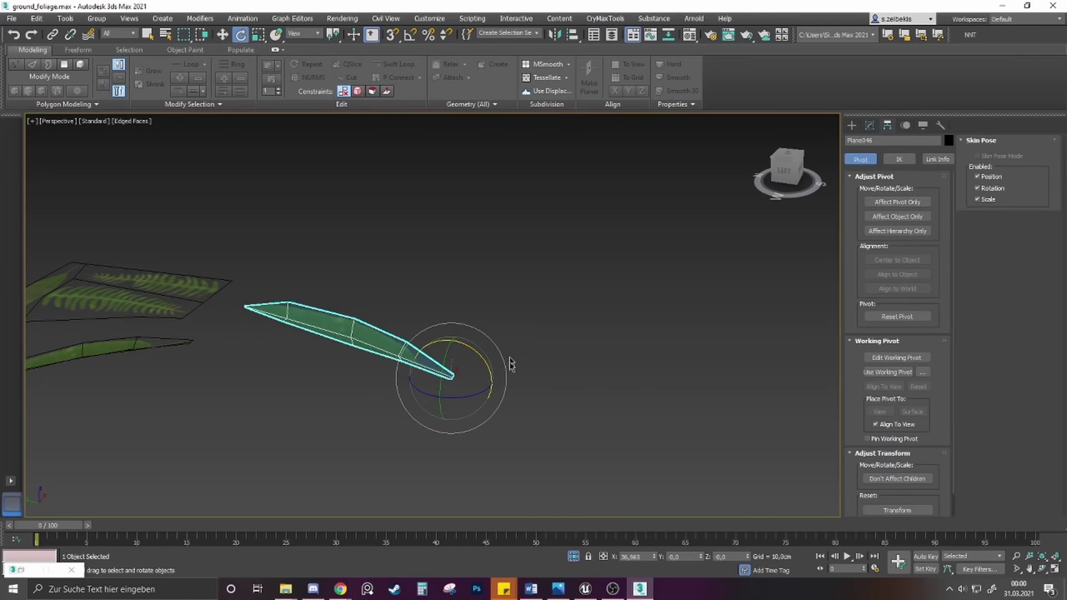
# Clone the tilted leaf as a copy rotated about 48° around Z at the stem end, and scale it down
pyautogui.keyDown('alt'); pyautogui.moveTo(508, 369); pyautogui.dragTo(406, 475, button='middle'); pyautogui.keyUp('alt')
pyautogui.keyDown('shift'); pyautogui.moveTo(406, 475); pyautogui.dragTo(344, 485); pyautogui.keyUp('shift')
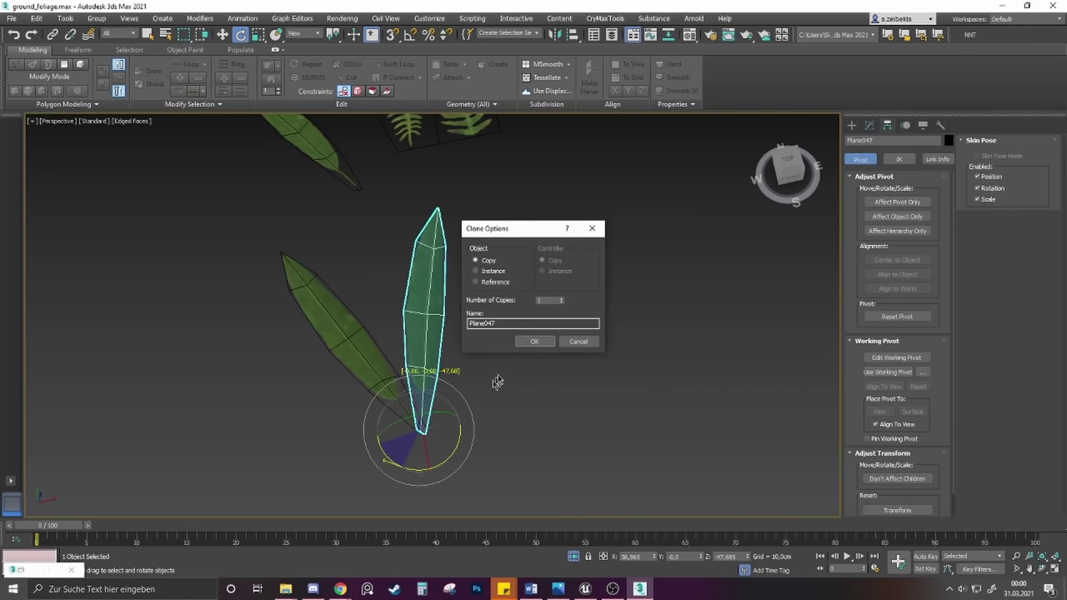
pyautogui.click(530, 344)
pyautogui.press('r')
pyautogui.moveTo(404, 440)
pyautogui.mouseDown()
pyautogui.moveTo(400, 485)
pyautogui.moveTo(250, 527)
pyautogui.moveTo(129, 481)
pyautogui.moveTo(250, 492)
pyautogui.mouseUp()
# Add two more leaf copies rotated around the shared stem point to fan out the plant
pyautogui.press('w')
pyautogui.press('e')
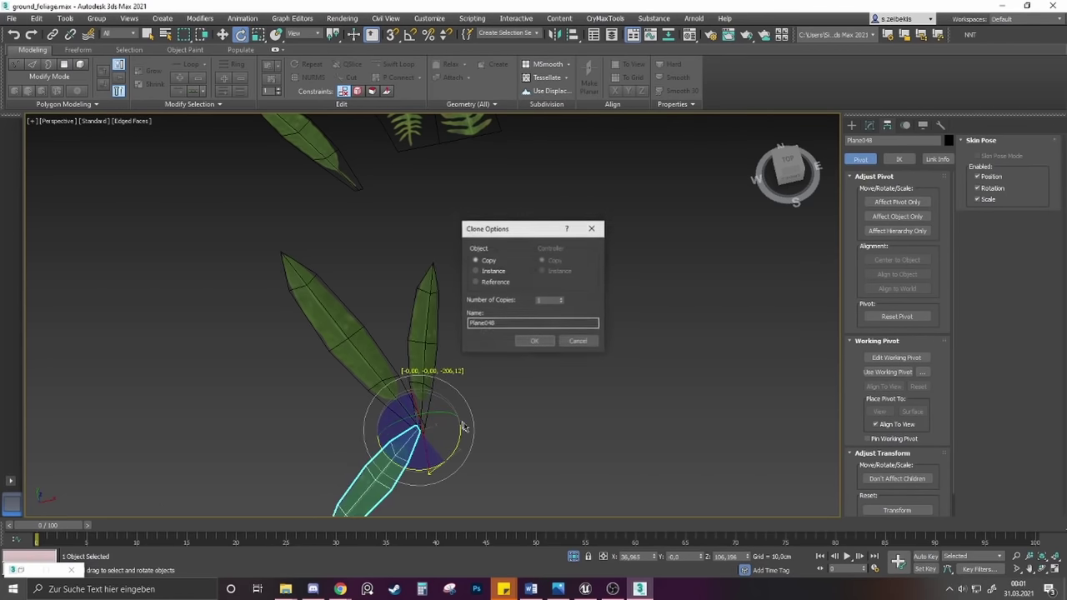
pyautogui.click(535, 342)
pyautogui.moveTo(436, 476); pyautogui.dragTo(369, 458)
pyautogui.moveTo(369, 457)
pyautogui.keyDown('alt'); pyautogui.mouseDown(button='middle')
pyautogui.moveTo(422, 430)
pyautogui.moveTo(550, 455)
pyautogui.moveTo(456, 430)
pyautogui.mouseUp(button='middle'); pyautogui.keyUp('alt')
pyautogui.moveTo(456, 429)
pyautogui.keyDown('shift'); pyautogui.mouseDown()
pyautogui.moveTo(492, 430)
pyautogui.moveTo(476, 459)
pyautogui.moveTo(451, 441)
pyautogui.mouseUp(); pyautogui.keyUp('shift')
pyautogui.click(538, 345)
# Select the four fanned leaves and collapse them into a single mesh object
pyautogui.moveTo(508, 369)
pyautogui.keyDown('alt'); pyautogui.mouseDown(button='middle')
pyautogui.moveTo(524, 419)
pyautogui.moveTo(428, 414)
pyautogui.moveTo(493, 419)
pyautogui.moveTo(441, 417)
pyautogui.moveTo(450, 413)
pyautogui.mouseUp(button='middle'); pyautogui.keyUp('alt')
pyautogui.moveTo(374, 437); pyautogui.dragTo(373, 435)
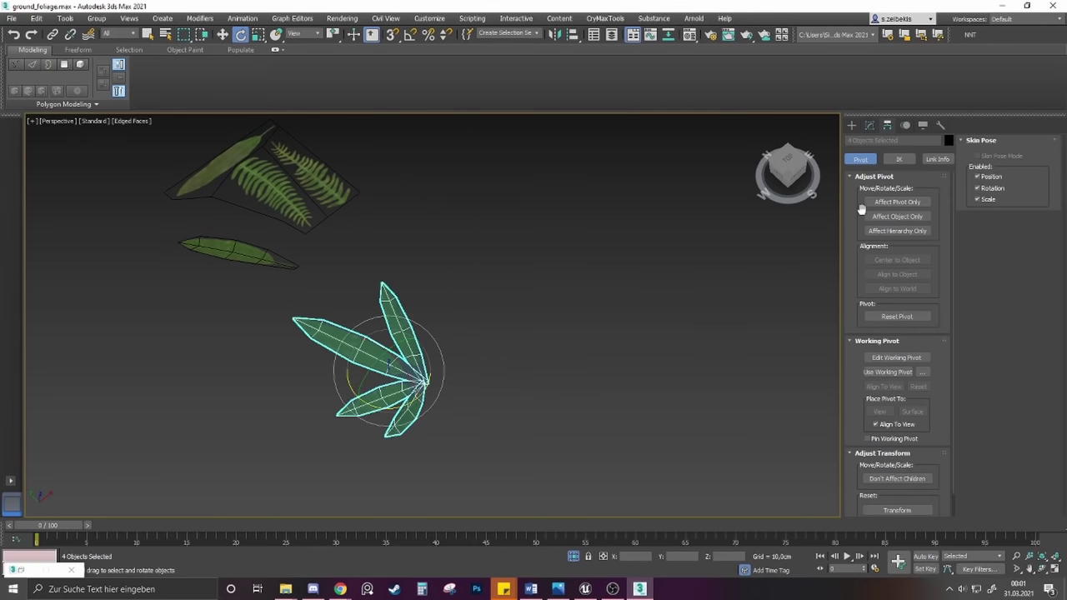
pyautogui.click(941, 125)
pyautogui.click(896, 205)
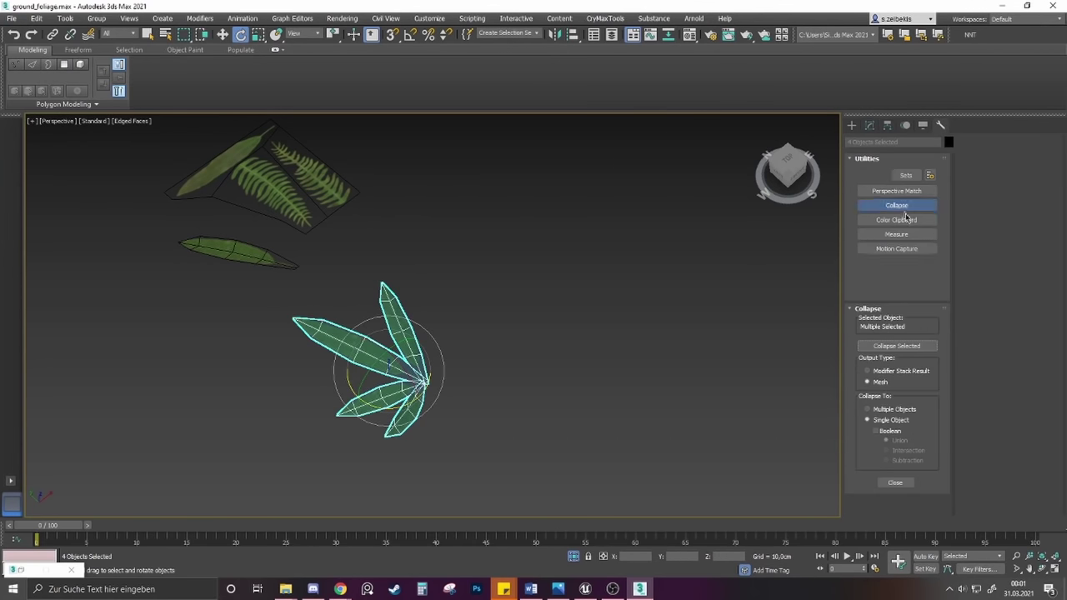
pyautogui.click(902, 345)
# Examine the collapsed leaf cluster from several angles, including from above
pyautogui.scroll(3, 420, 385)
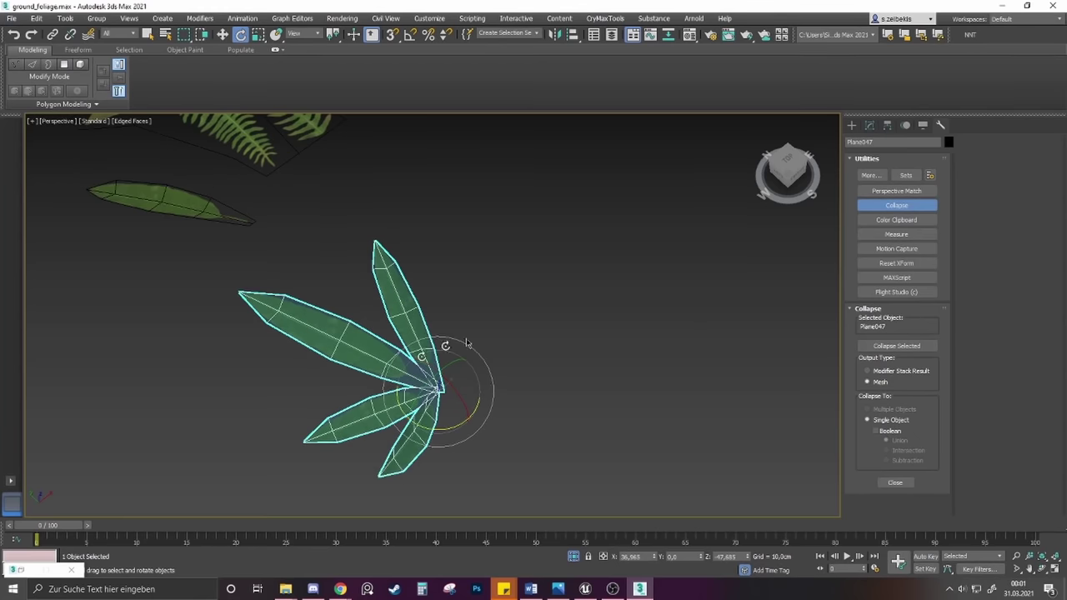
pyautogui.click(364, 386)
pyautogui.click(405, 326)
pyautogui.click(723, 277)
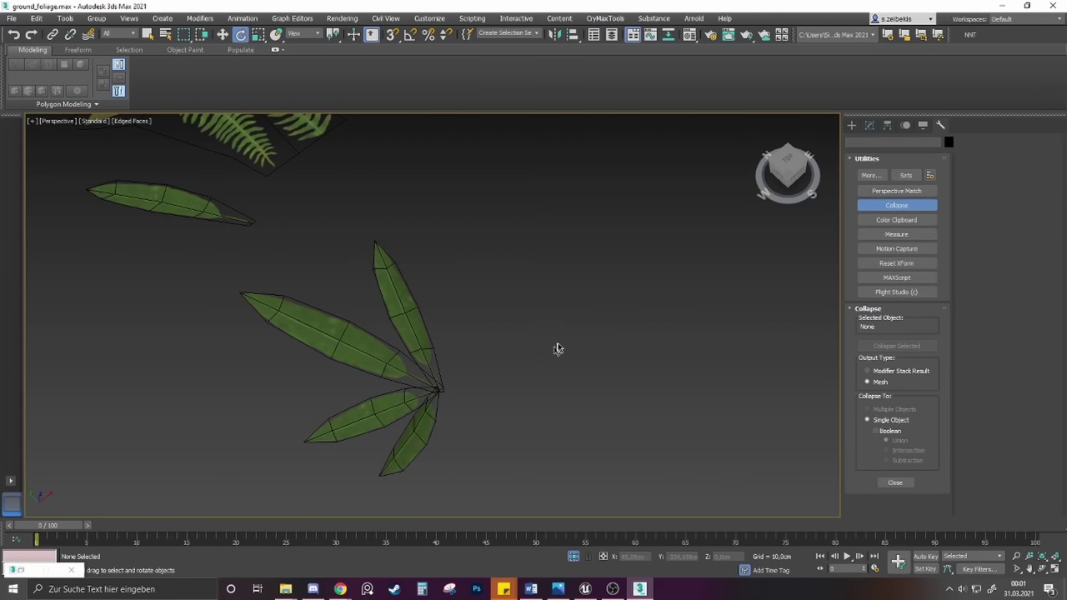
pyautogui.keyDown('alt'); pyautogui.moveTo(557, 349); pyautogui.dragTo(472, 372, button='middle'); pyautogui.keyUp('alt')
pyautogui.scroll(2, 400, 370)
pyautogui.click(395, 337)
pyautogui.scroll(3, 395, 336)
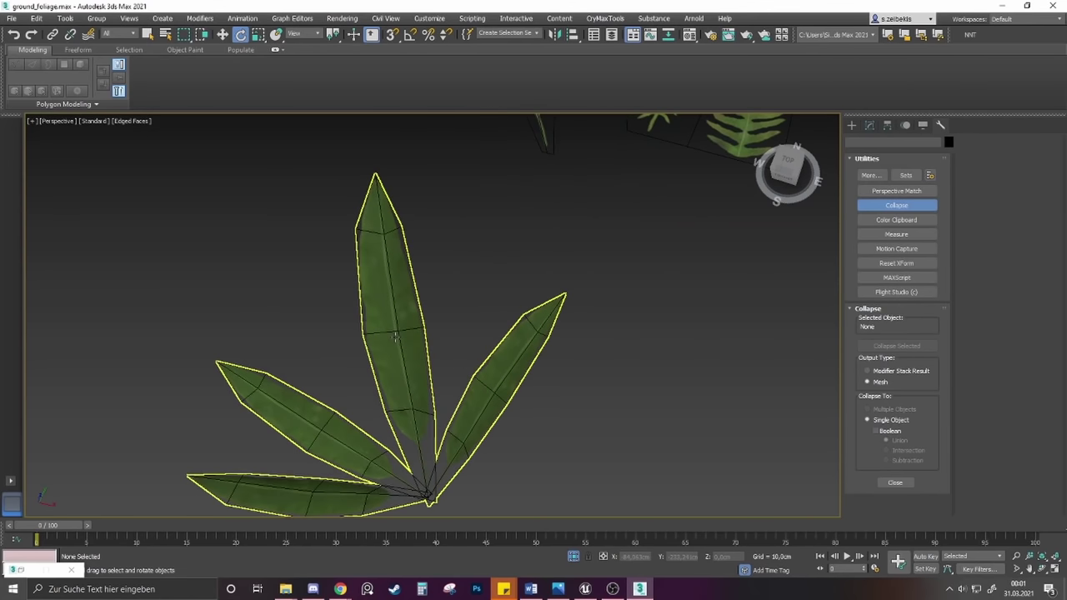
pyautogui.scroll(-3, 395, 338)
pyautogui.keyDown('alt'); pyautogui.moveTo(393, 354); pyautogui.dragTo(365, 348, button='middle'); pyautogui.keyUp('alt')
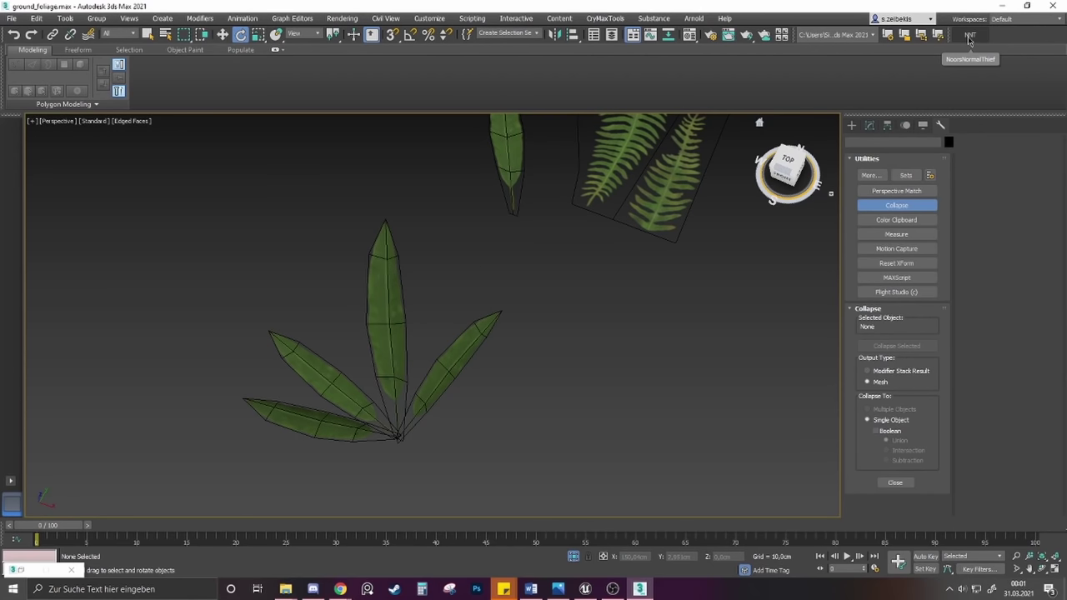
# Launch the NoorsNormalThief script and select the merged leaf cluster
pyautogui.click(969, 38)
pyautogui.keyDown('alt'); pyautogui.moveTo(476, 350); pyautogui.dragTo(522, 364, button='middle'); pyautogui.keyUp('alt')
pyautogui.moveTo(490, 403); pyautogui.dragTo(471, 367, button='middle')
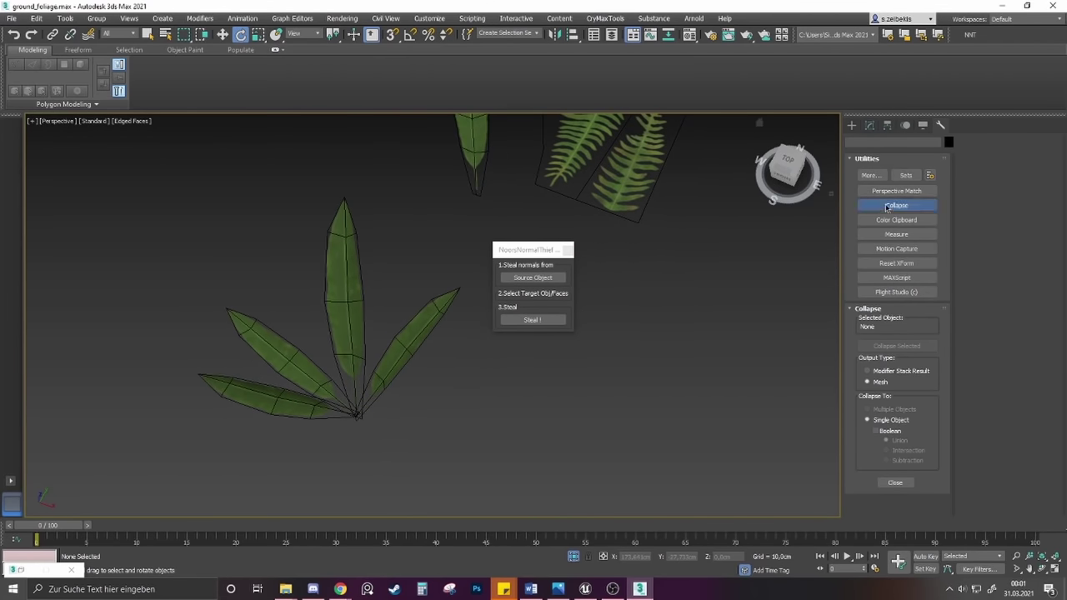
pyautogui.click(887, 206)
pyautogui.click(375, 302)
pyautogui.keyDown('alt'); pyautogui.moveTo(375, 302); pyautogui.dragTo(409, 293, button='middle'); pyautogui.keyUp('alt')
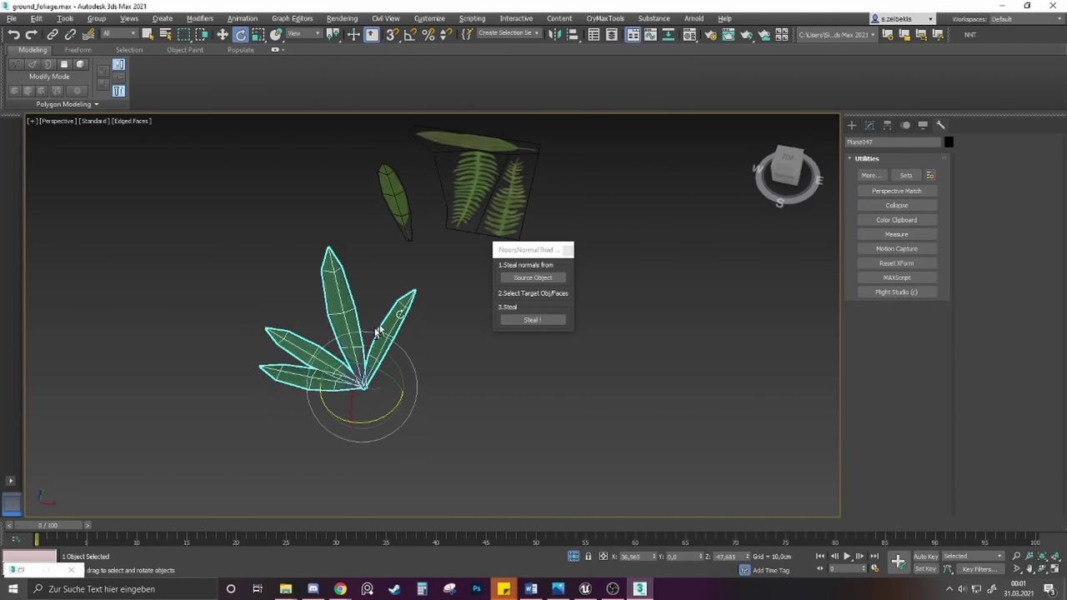
# Add an Edit Normals modifier to the leaf cluster and set the normals' display length to 100
pyautogui.click(852, 125)
pyautogui.click(891, 156)
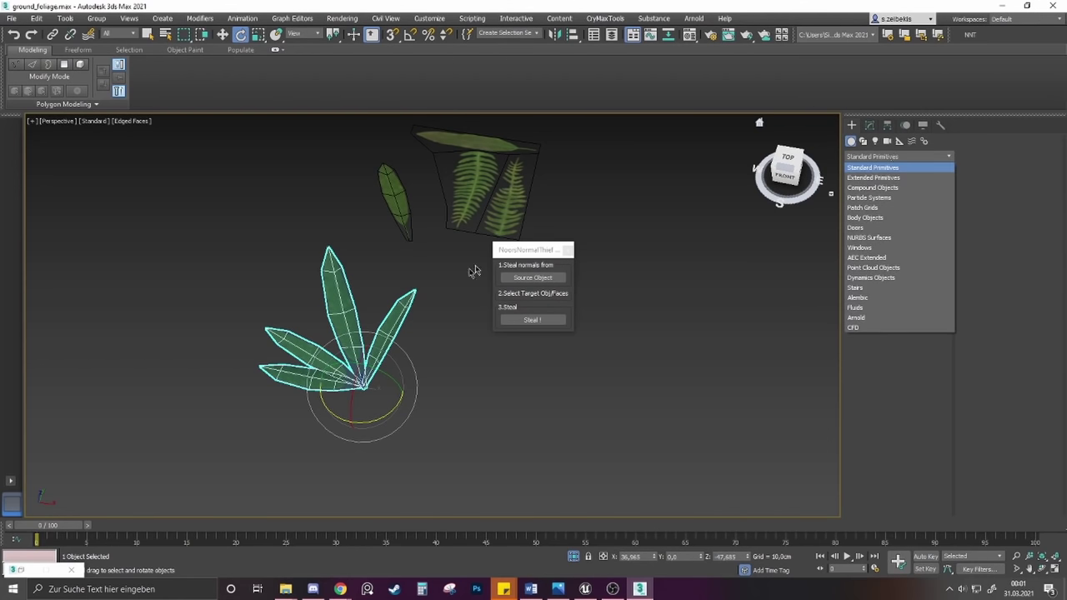
pyautogui.click(871, 126)
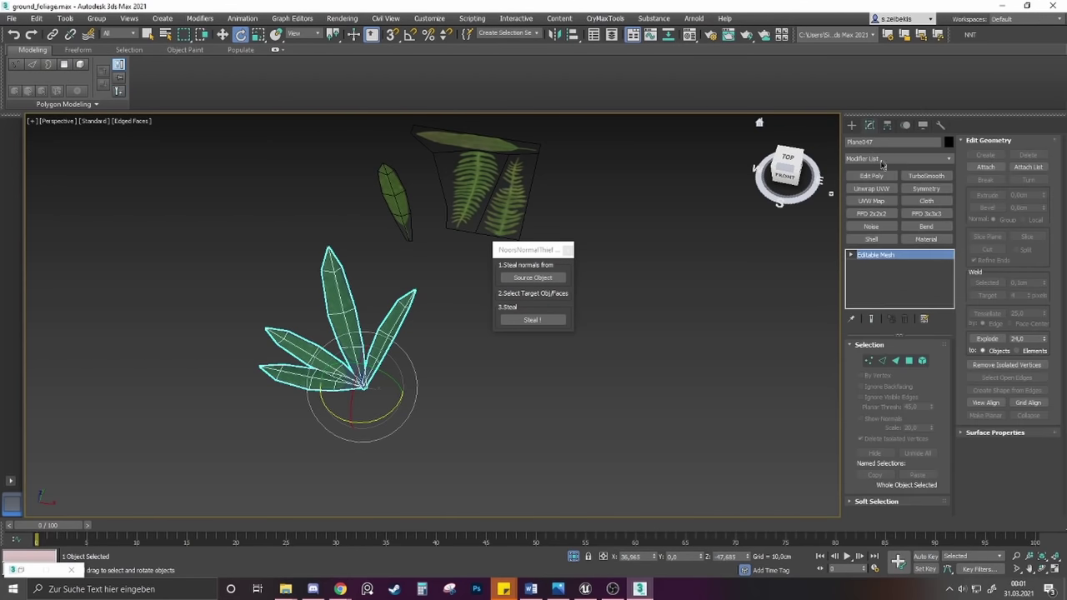
pyautogui.click(882, 160)
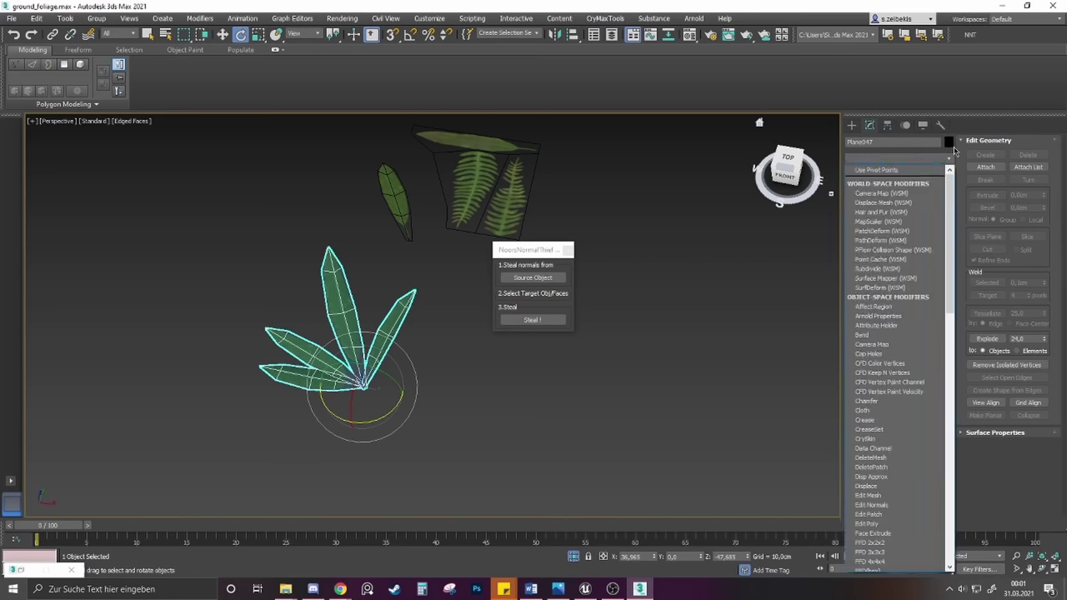
pyautogui.press('e')
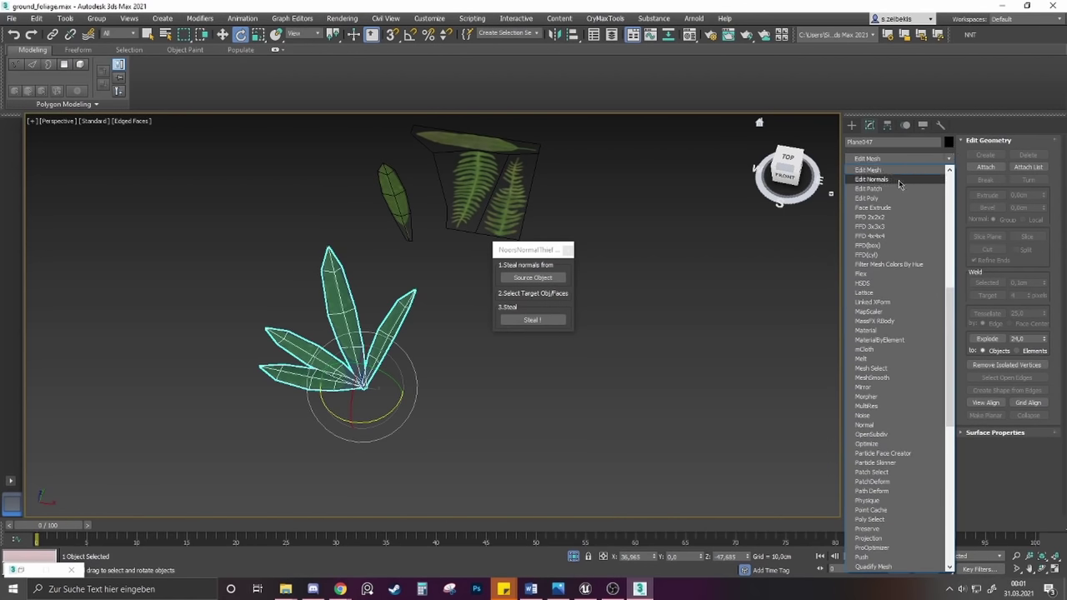
pyautogui.click(900, 179)
pyautogui.scroll(5, 313, 337)
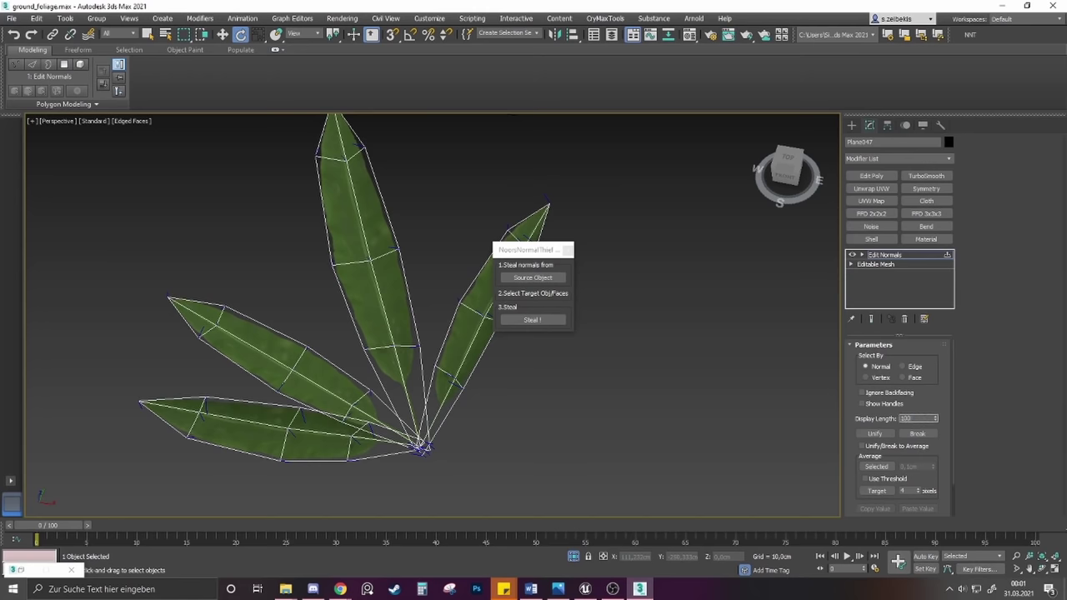
pyautogui.press('Return')
pyautogui.keyDown('alt'); pyautogui.moveTo(357, 402); pyautogui.dragTo(332, 380, button='middle'); pyautogui.keyUp('alt')
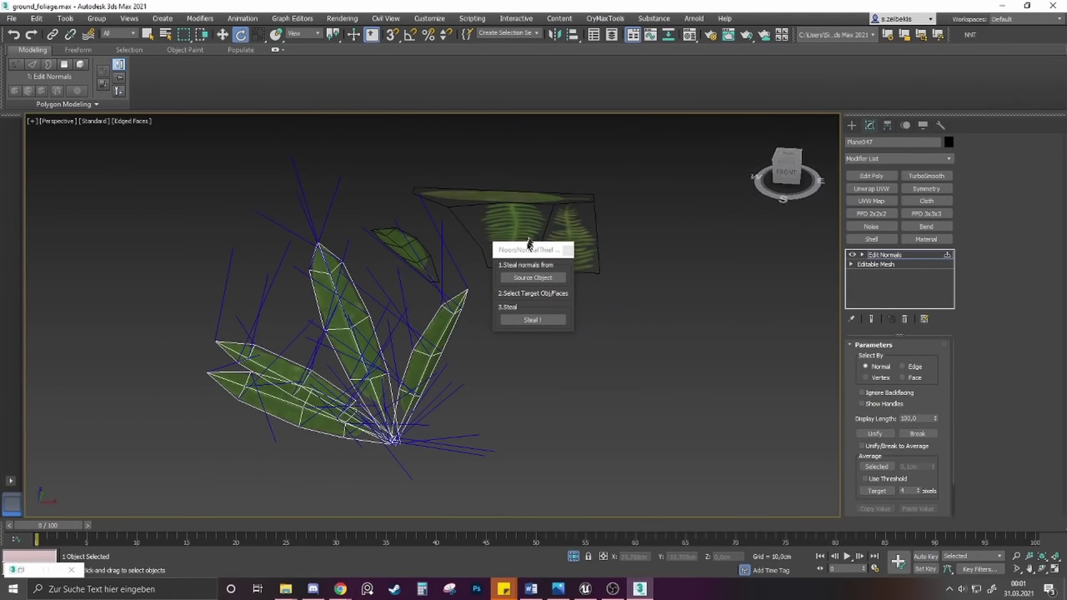
# Examine the directions of the leaf cluster's normals from several angles, moving the NoorsNormalThief window out of the way
pyautogui.moveTo(528, 244); pyautogui.dragTo(672, 165)
pyautogui.scroll(-5, 425, 277)
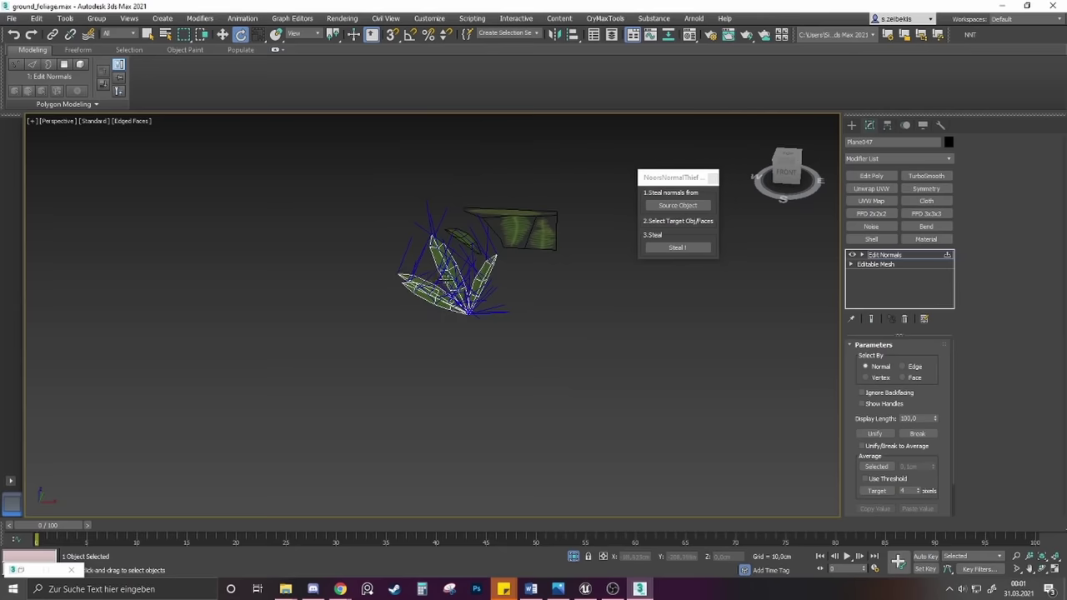
pyautogui.scroll(1, 446, 277)
pyautogui.scroll(7, 438, 270)
pyautogui.scroll(-5, 443, 276)
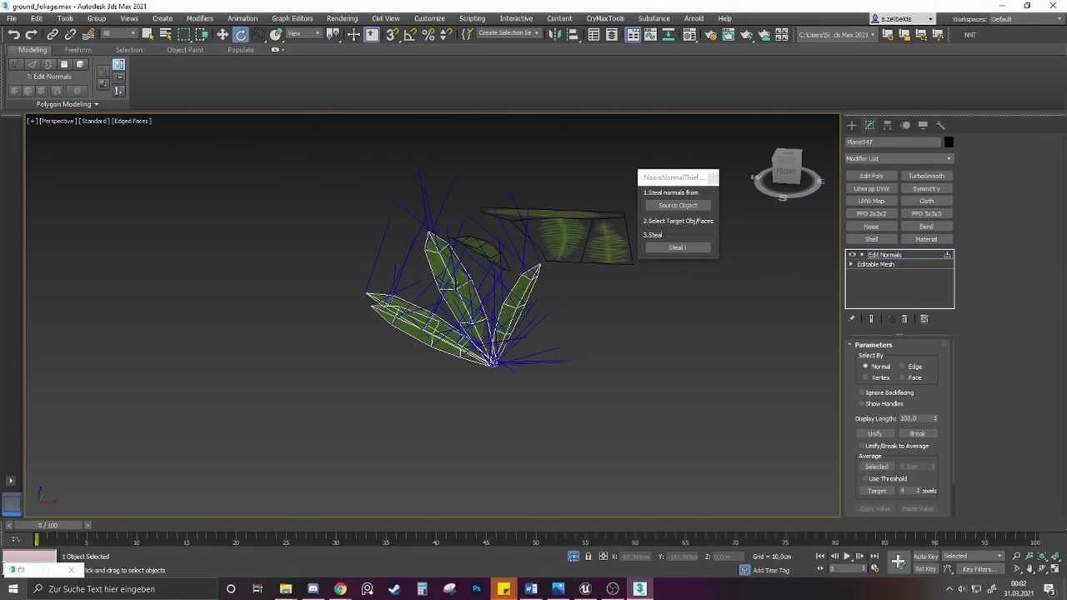
pyautogui.keyDown('alt'); pyautogui.moveTo(455, 287); pyautogui.dragTo(430, 268, button='middle'); pyautogui.keyUp('alt')
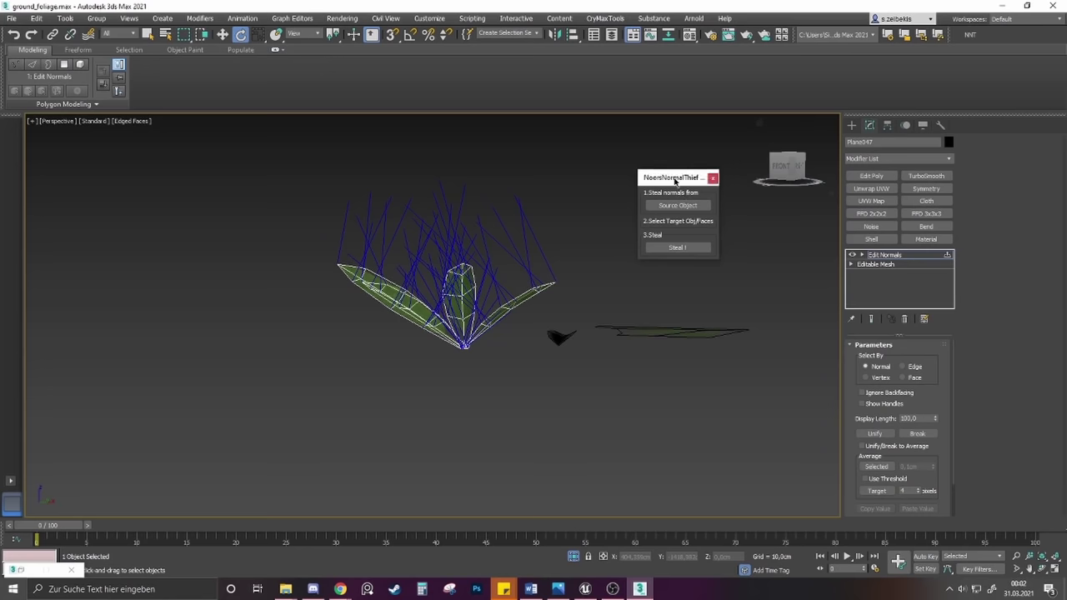
pyautogui.moveTo(674, 180); pyautogui.dragTo(681, 141)
pyautogui.keyDown('alt'); pyautogui.moveTo(576, 221); pyautogui.dragTo(579, 250, button='middle'); pyautogui.keyUp('alt')
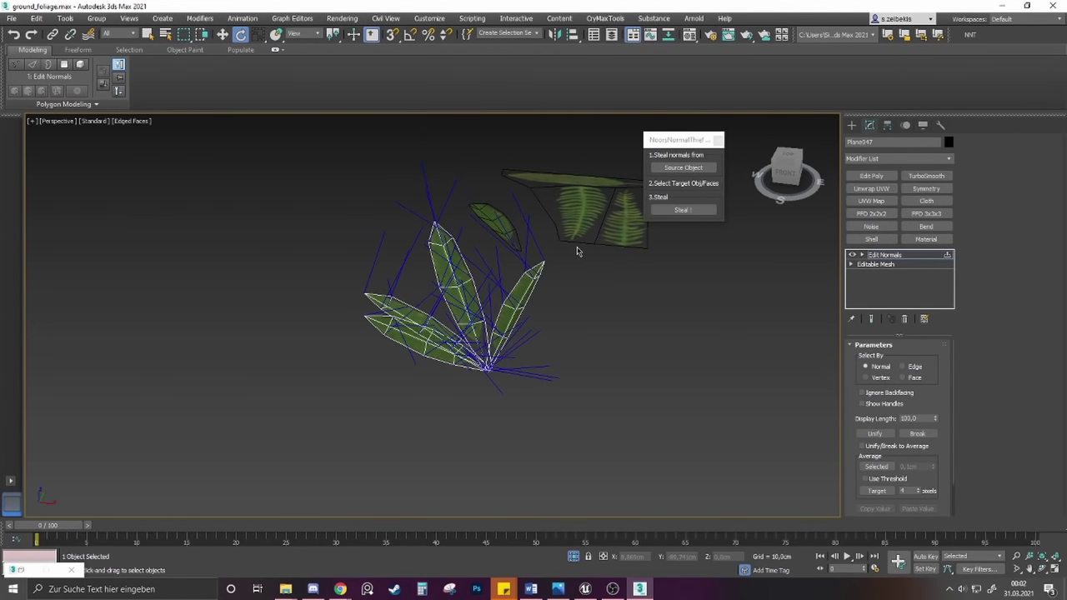
pyautogui.keyDown('alt'); pyautogui.moveTo(523, 267); pyautogui.dragTo(516, 301, button='middle'); pyautogui.keyUp('alt')
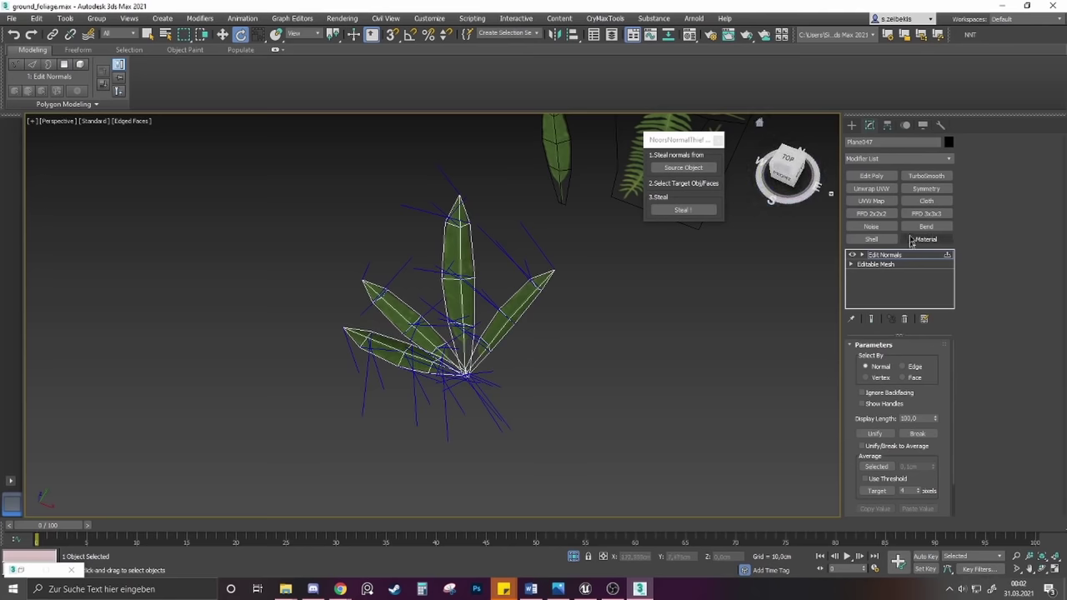
# Create a GeoSphere with a radius of about 40 cm beside the leaf cluster
pyautogui.click(851, 125)
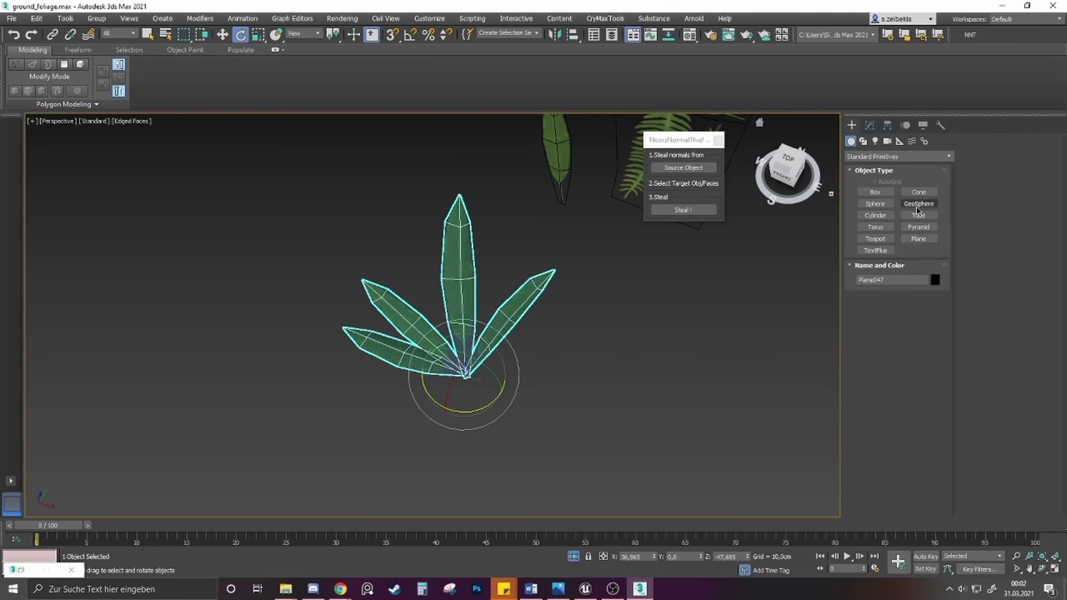
pyautogui.keyDown('alt'); pyautogui.moveTo(692, 367); pyautogui.dragTo(552, 382, button='middle'); pyautogui.keyUp('alt')
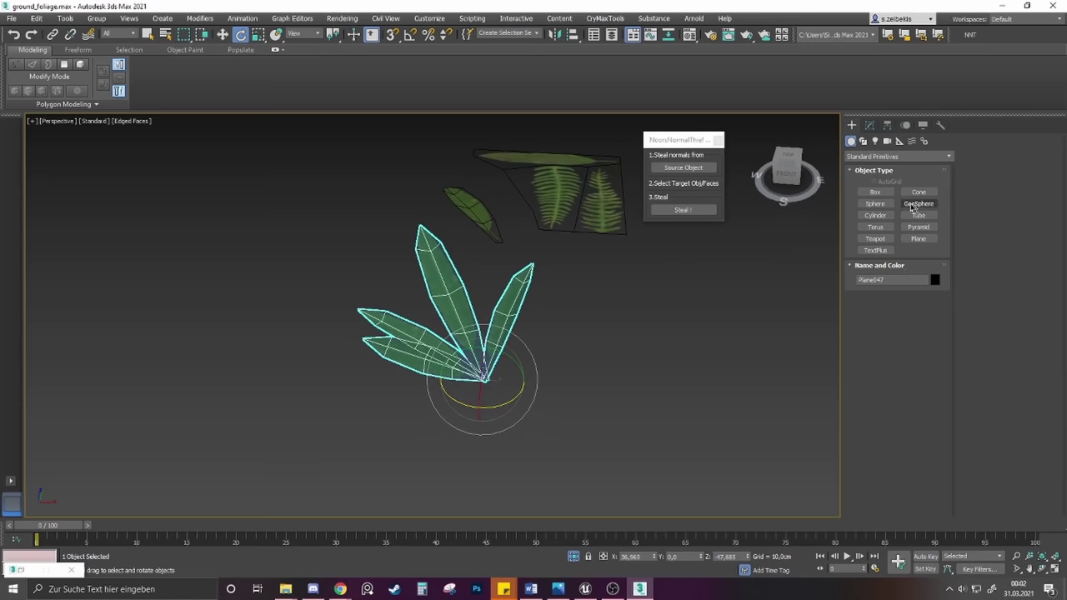
pyautogui.click(917, 204)
pyautogui.moveTo(658, 378); pyautogui.dragTo(697, 410)
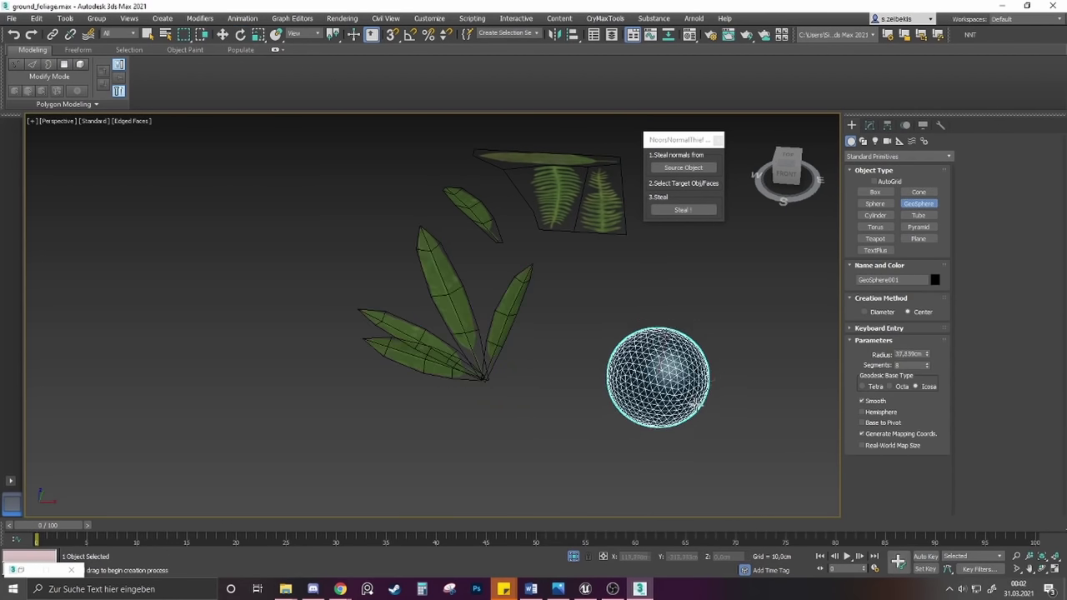
pyautogui.rightClick(685, 405)
# Try 3 segments on the geosphere and settle on 4 segments
pyautogui.scroll(4, 671, 399)
pyautogui.keyDown('alt'); pyautogui.moveTo(671, 399); pyautogui.dragTo(684, 342, button='middle'); pyautogui.keyUp('alt')
pyautogui.click(869, 125)
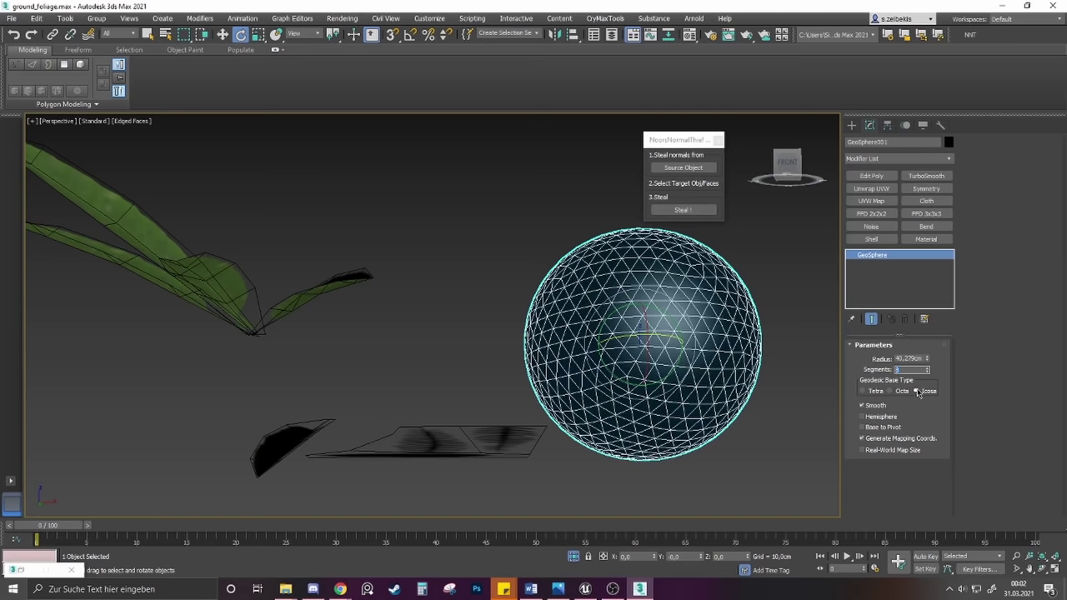
pyautogui.write('3')
pyautogui.press('Return')
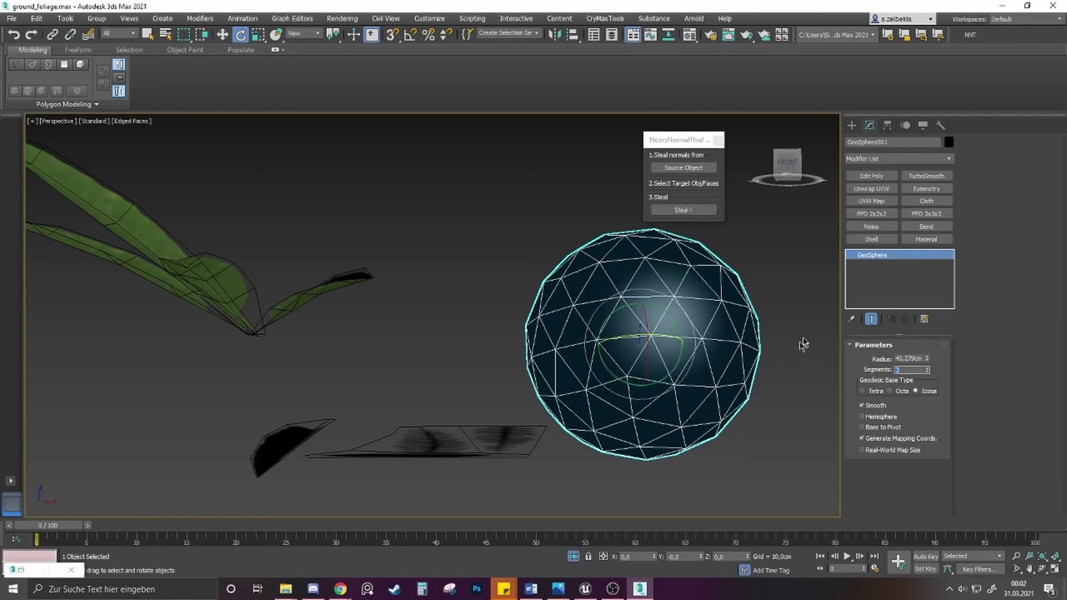
pyautogui.moveTo(803, 345); pyautogui.dragTo(766, 353, button='middle')
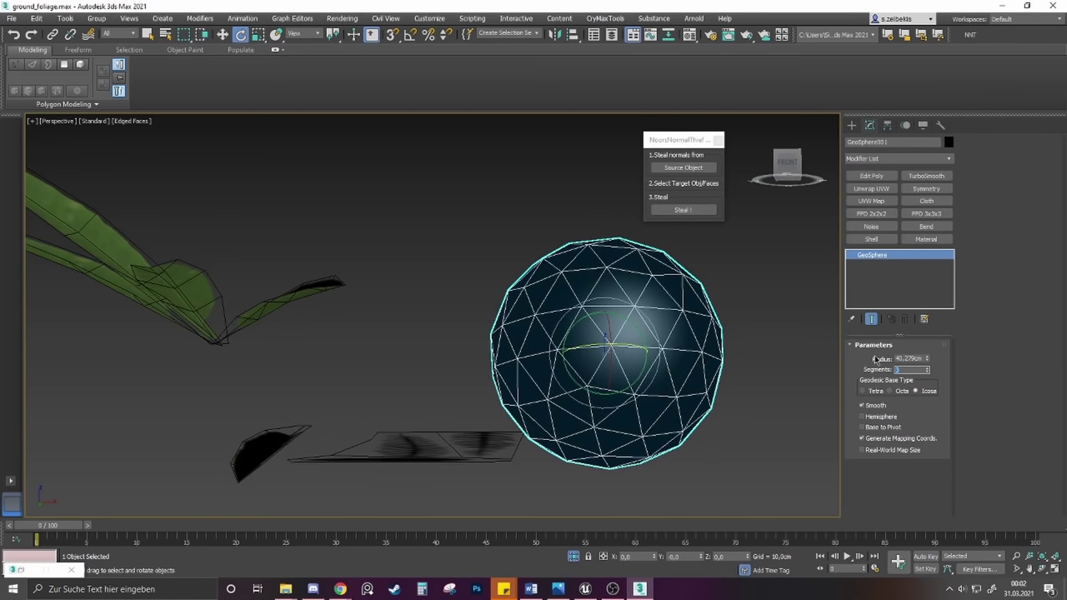
pyautogui.write('6')
pyautogui.press('Return')
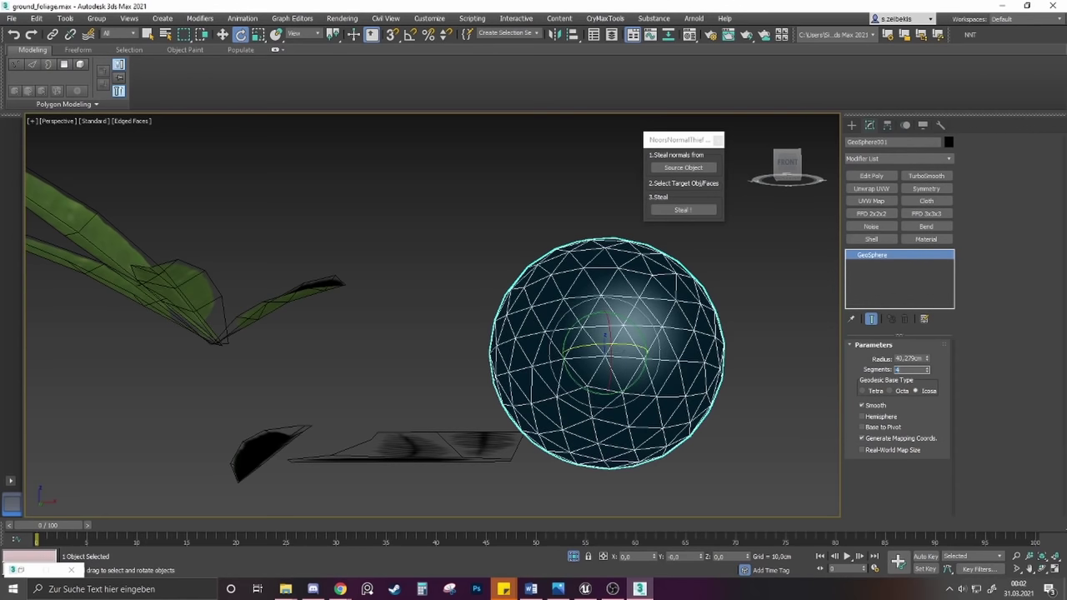
pyautogui.scroll(-8, 589, 300)
pyautogui.moveTo(550, 274)
pyautogui.keyDown('alt'); pyautogui.mouseDown(button='middle')
pyautogui.moveTo(541, 331)
pyautogui.moveTo(561, 278)
pyautogui.mouseUp(button='middle'); pyautogui.keyUp('alt')
pyautogui.scroll(5, 546, 283)
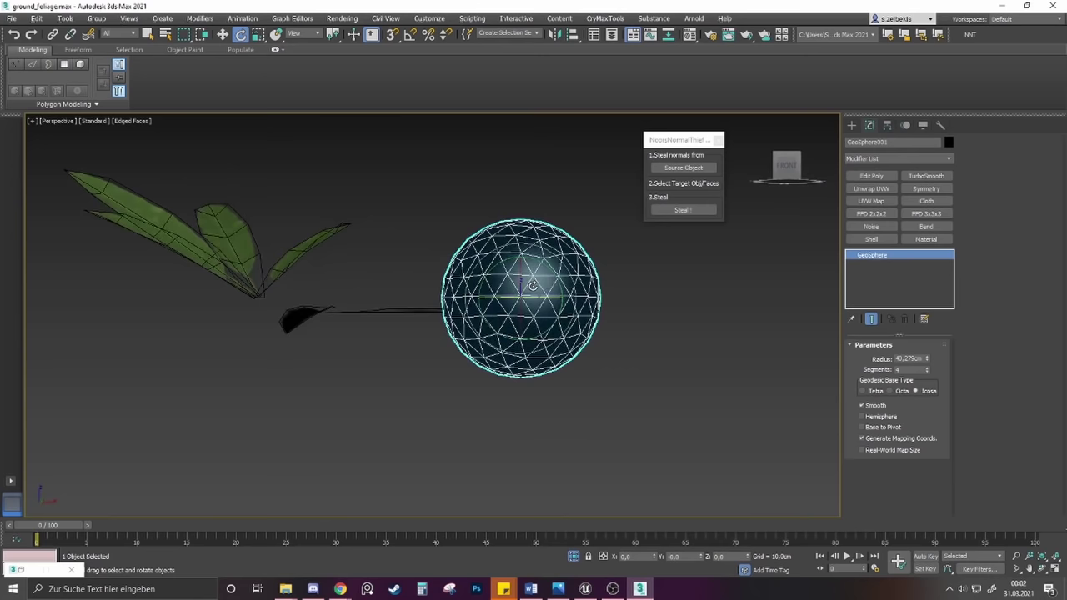
# Convert the geosphere to an editable poly and delete the polygons of its lower half
pyautogui.rightClick(555, 281)
pyautogui.moveTo(619, 396)
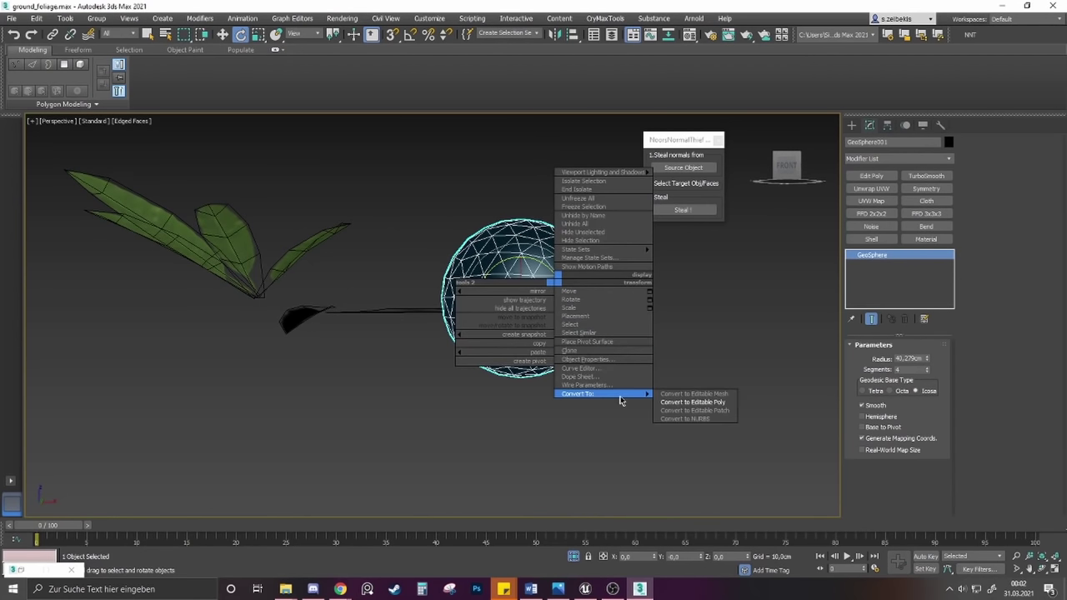
pyautogui.click(681, 401)
pyautogui.press('4')
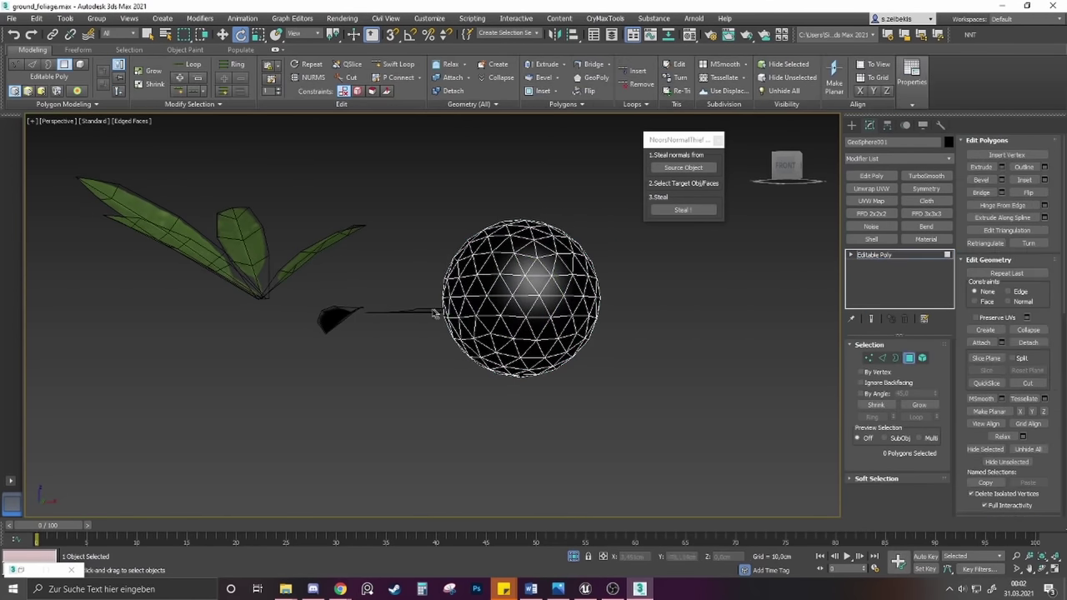
pyautogui.moveTo(433, 312); pyautogui.dragTo(667, 474)
pyautogui.press('Delete')
pyautogui.scroll(-4, 534, 308)
# Move the half sphere over the leaf cluster and scale it up so the dome encloses all the leaves
pyautogui.moveTo(431, 209); pyautogui.dragTo(547, 320)
pyautogui.keyDown('alt'); pyautogui.moveTo(547, 323); pyautogui.dragTo(542, 442, button='middle'); pyautogui.keyUp('alt')
pyautogui.press('w')
pyautogui.moveTo(523, 303); pyautogui.dragTo(548, 360, button='middle')
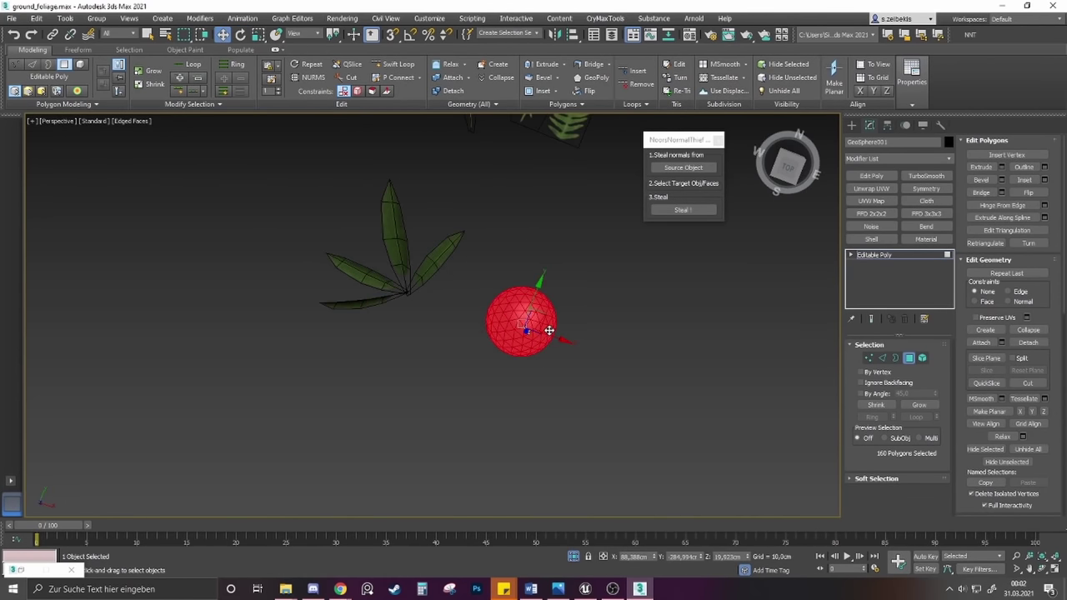
pyautogui.press('4')
pyautogui.moveTo(546, 325); pyautogui.dragTo(470, 162)
pyautogui.press('r')
pyautogui.press('w')
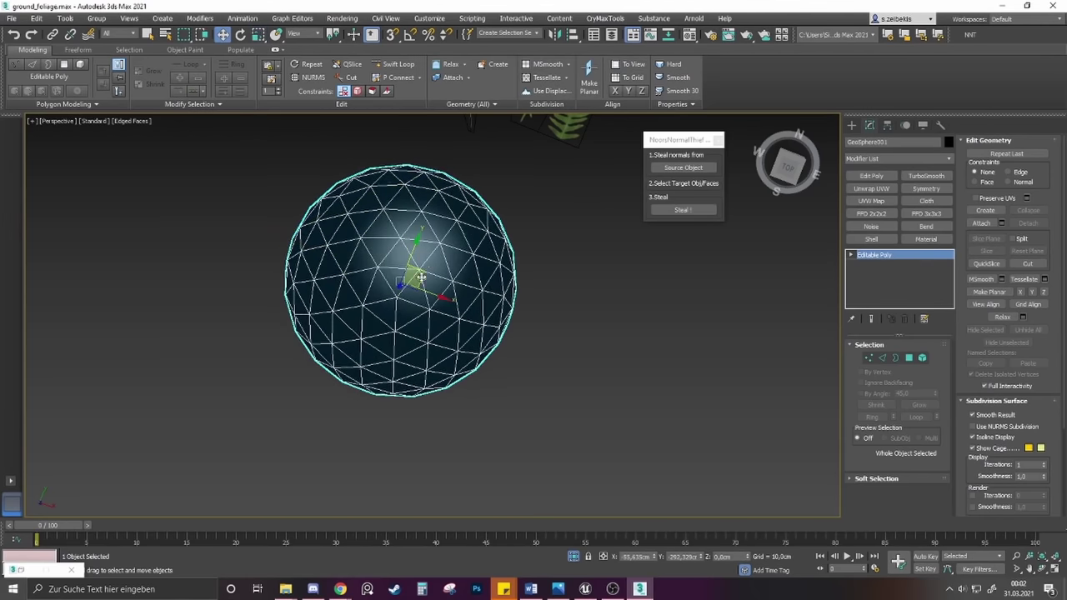
pyautogui.moveTo(421, 278); pyautogui.dragTo(416, 266)
pyautogui.keyDown('alt'); pyautogui.moveTo(400, 316); pyautogui.dragTo(434, 181, button='middle'); pyautogui.keyUp('alt')
pyautogui.scroll(4, 397, 295)
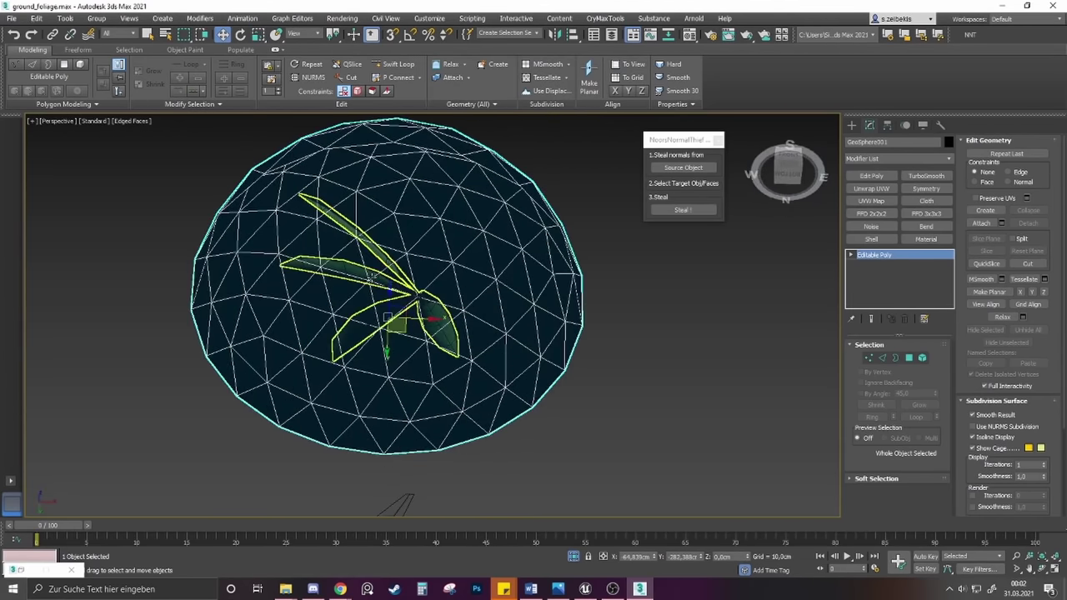
# Collapse the leaf cluster's Edit Normals modifier into its editable mesh
pyautogui.click(371, 277)
pyautogui.keyDown('alt'); pyautogui.moveTo(469, 265); pyautogui.dragTo(452, 281, button='middle'); pyautogui.keyUp('alt')
pyautogui.rightClick(874, 263)
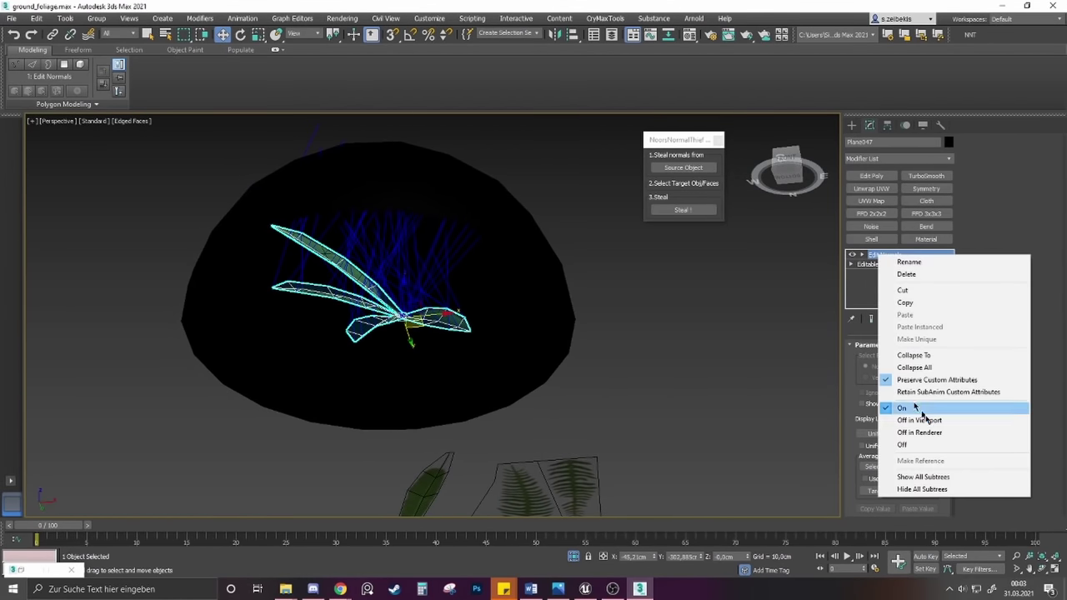
pyautogui.click(917, 357)
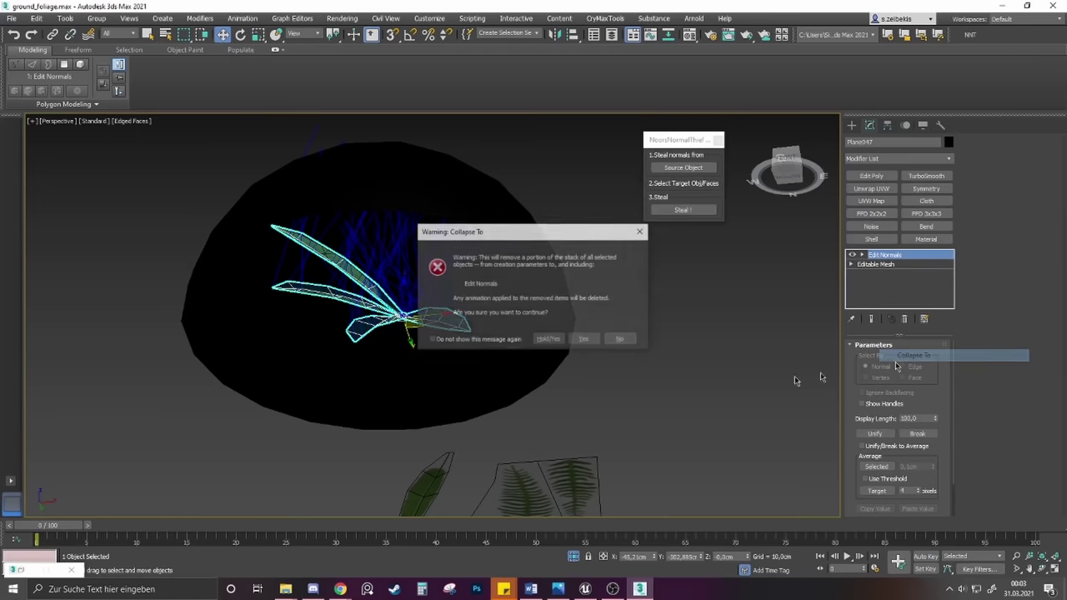
pyautogui.click(585, 343)
# Convert the dome around the leaves to an editable mesh
pyautogui.click(453, 209)
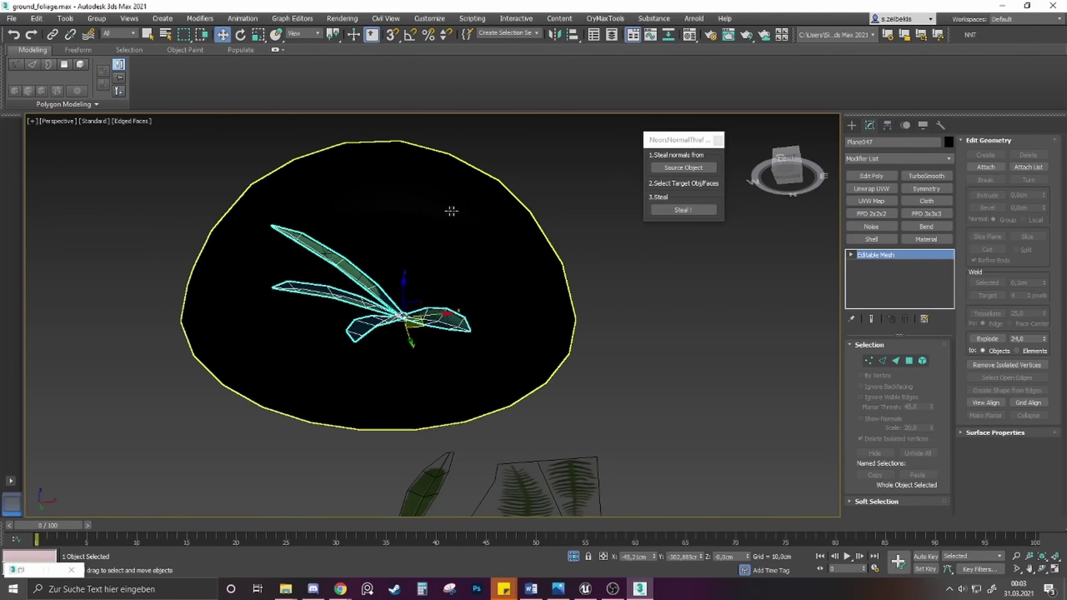
pyautogui.rightClick(508, 210)
pyautogui.moveTo(583, 325)
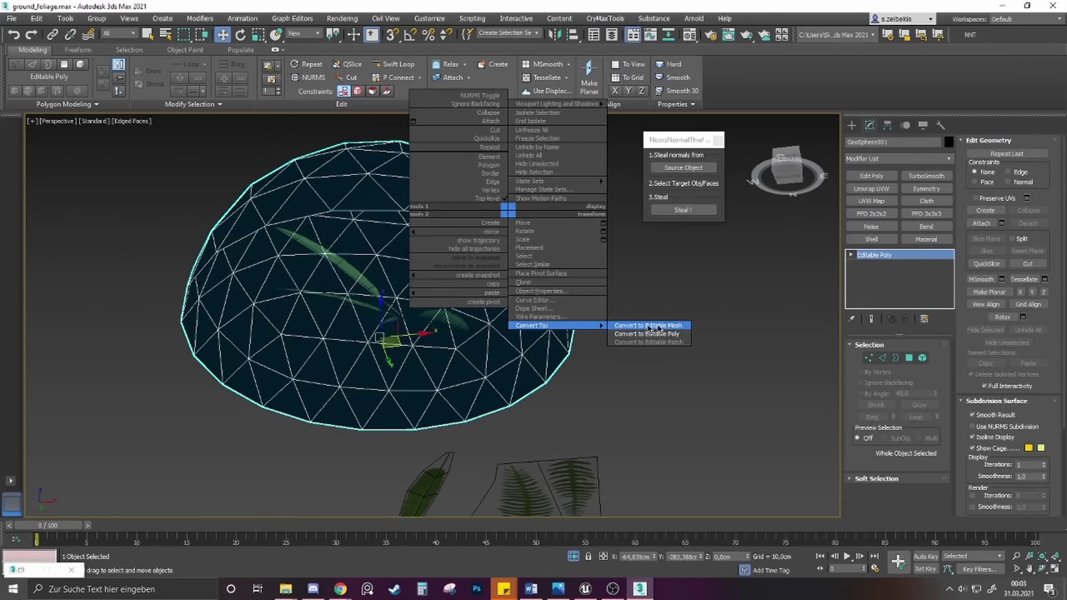
pyautogui.click(649, 326)
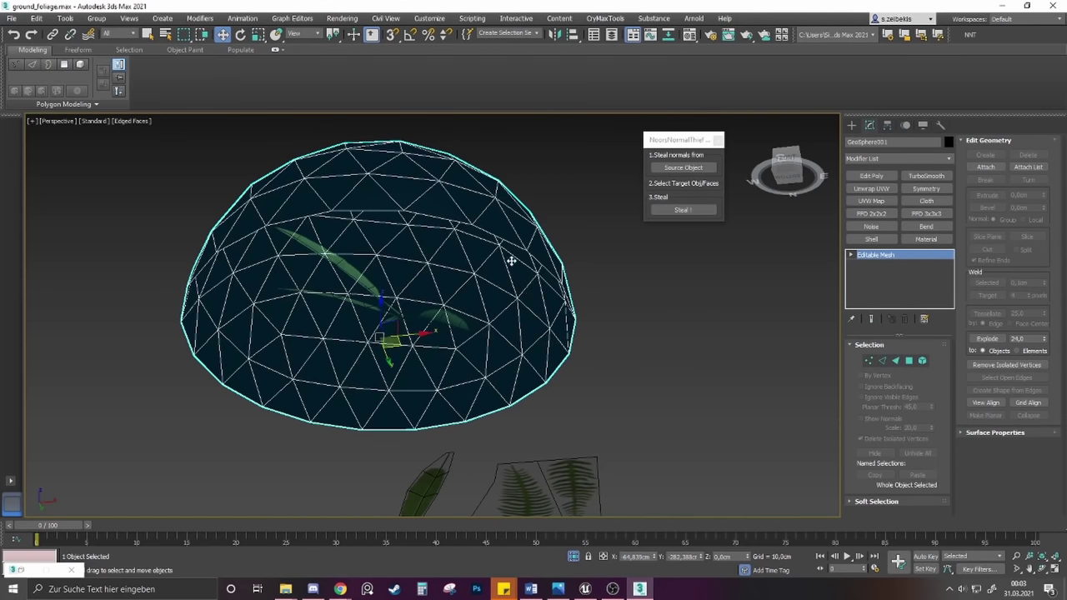
# Transfer the dome's normals to the leaf cluster with NoorsNormalThief, using GeoSphere001 as the source object
pyautogui.click(378, 293)
pyautogui.click(676, 169)
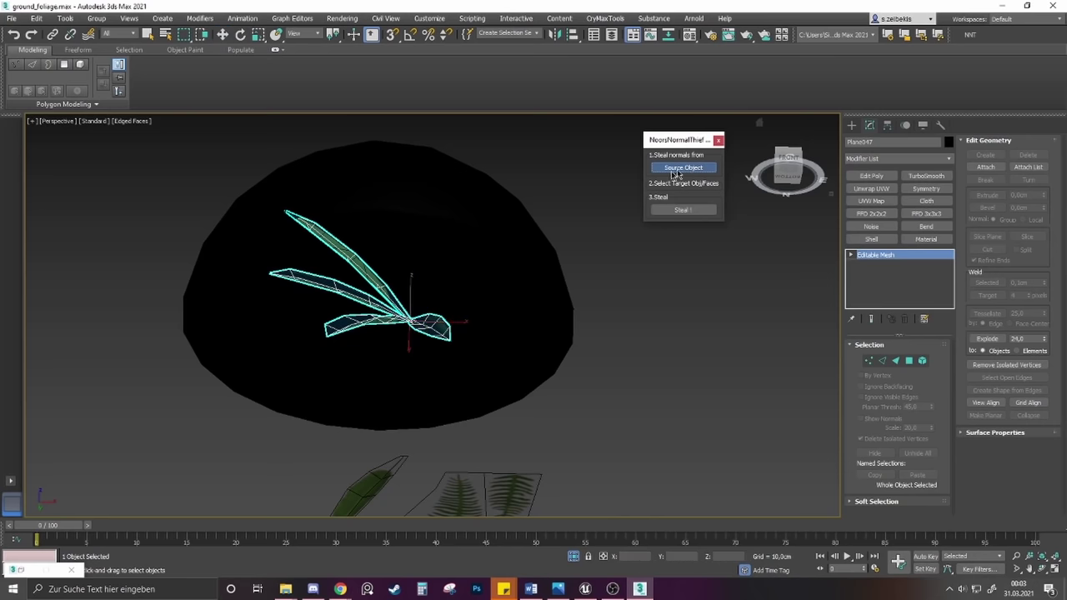
pyautogui.click(539, 220)
pyautogui.click(681, 210)
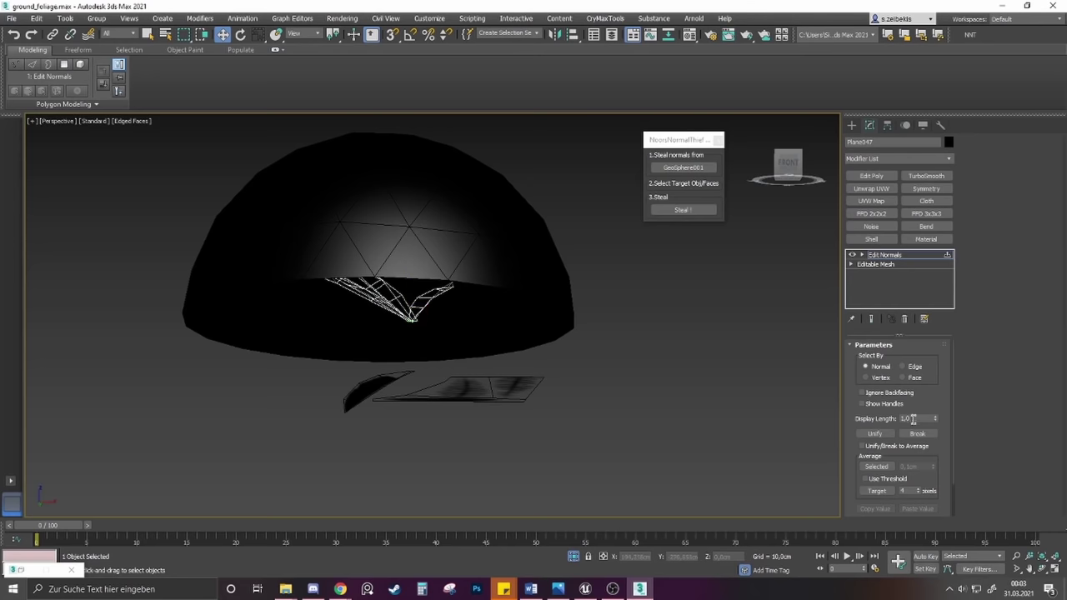
# Set the display length of the leaf cluster's transferred normals to 100 and inspect their directions
pyautogui.write('00')
pyautogui.press('Return')
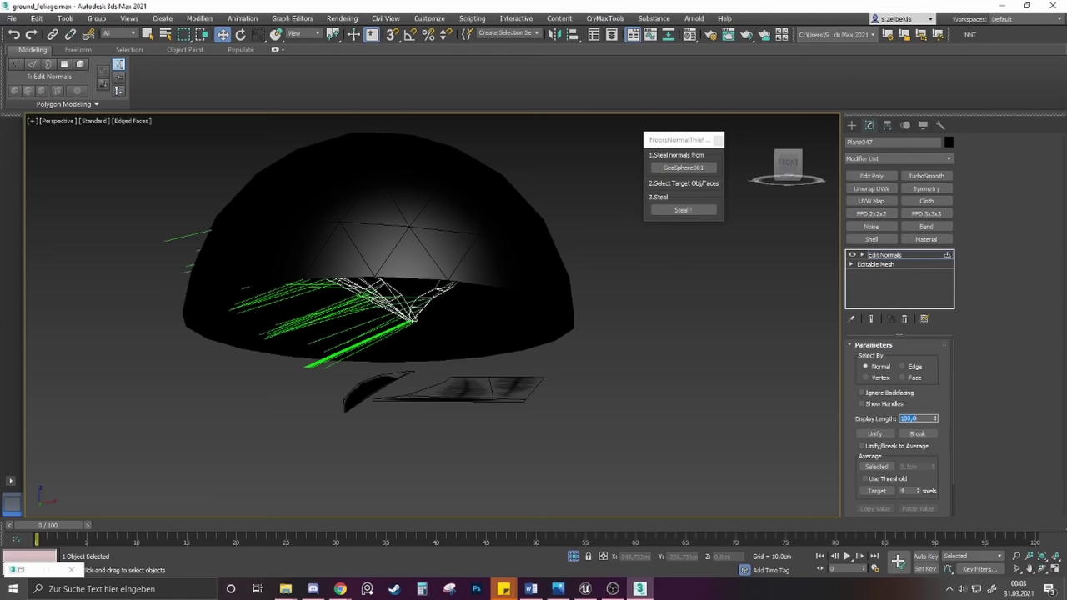
pyautogui.moveTo(531, 419)
pyautogui.keyDown('alt'); pyautogui.mouseDown(button='middle')
pyautogui.moveTo(452, 238)
pyautogui.moveTo(624, 312)
pyautogui.moveTo(444, 367)
pyautogui.moveTo(414, 359)
pyautogui.moveTo(509, 378)
pyautogui.moveTo(398, 372)
pyautogui.moveTo(692, 246)
pyautogui.mouseUp(button='middle'); pyautogui.keyUp('alt')
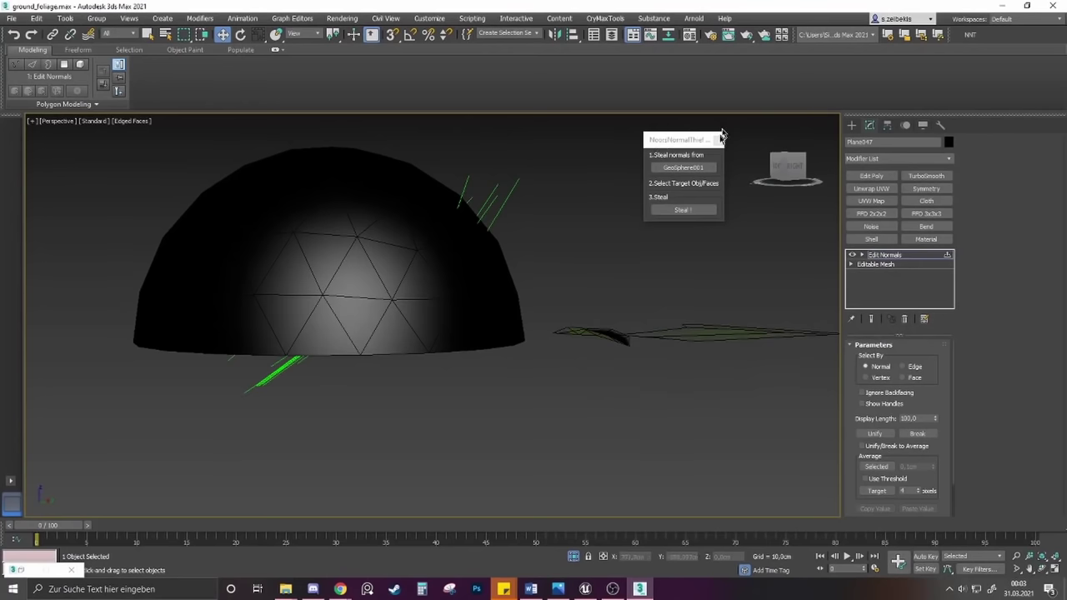
# Close the NoorsNormalThief dialog and inspect the leaf cluster's transferred normals from beneath the dome
pyautogui.click(720, 139)
pyautogui.scroll(-3, 421, 340)
pyautogui.keyDown('alt'); pyautogui.moveTo(419, 339); pyautogui.dragTo(417, 307, button='middle'); pyautogui.keyUp('alt')
pyautogui.scroll(5, 356, 287)
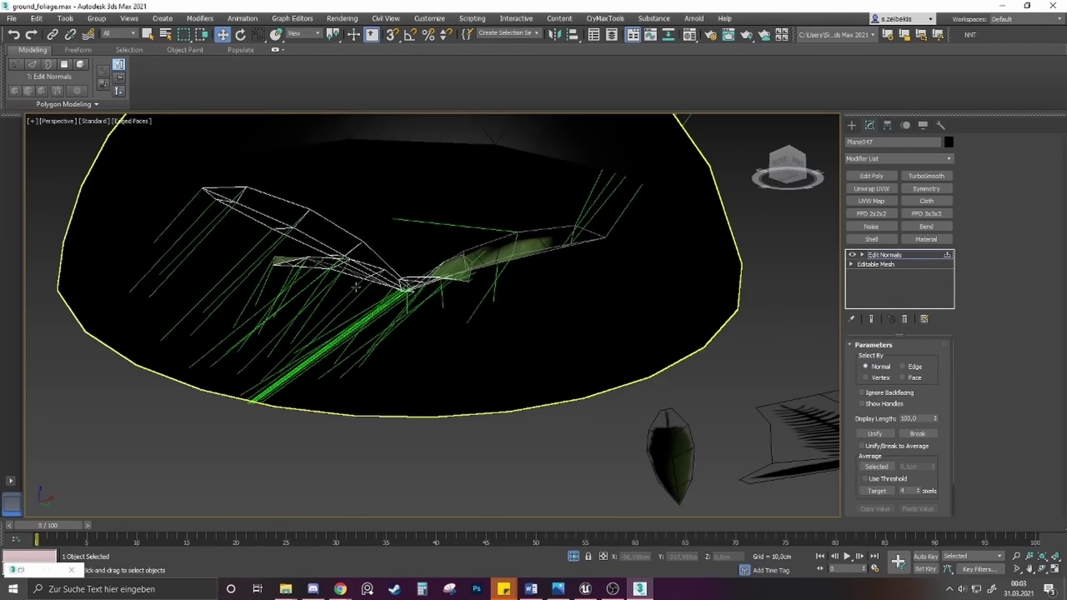
pyautogui.keyDown('alt'); pyautogui.moveTo(355, 287); pyautogui.dragTo(351, 313, button='middle'); pyautogui.keyUp('alt')
pyautogui.scroll(-3, 366, 337)
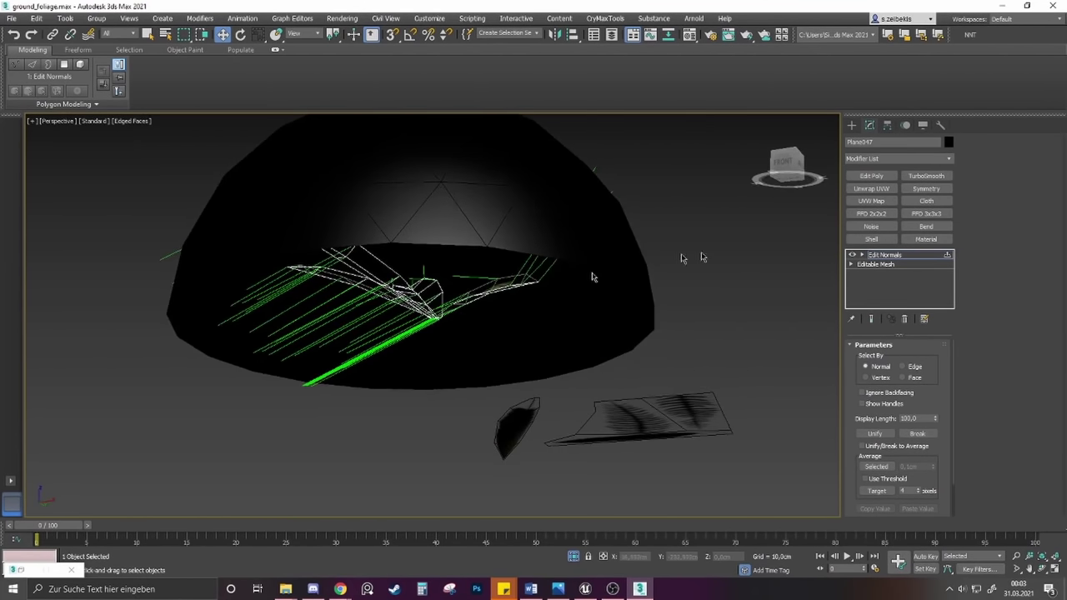
# Collapse the leaf cluster's Edit Normals modifier to bake the transferred normals into its mesh
pyautogui.rightClick(893, 255)
pyautogui.click(940, 360)
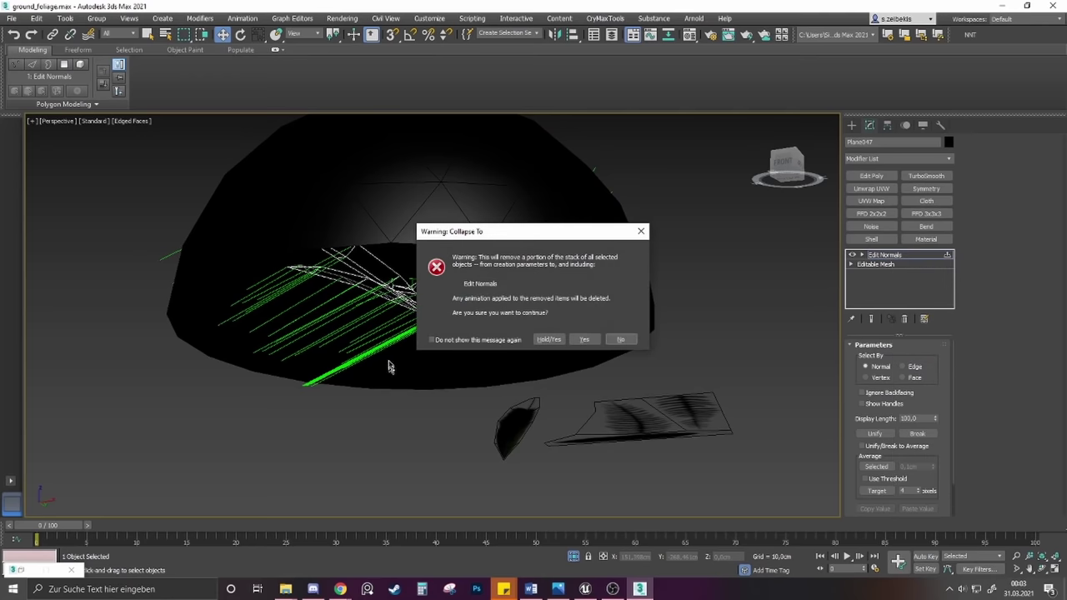
pyautogui.click(583, 340)
# Add an Edit Normals modifier to the GeoSphere001 dome
pyautogui.click(398, 208)
pyautogui.keyDown('alt'); pyautogui.moveTo(398, 207); pyautogui.dragTo(361, 252, button='middle'); pyautogui.keyUp('alt')
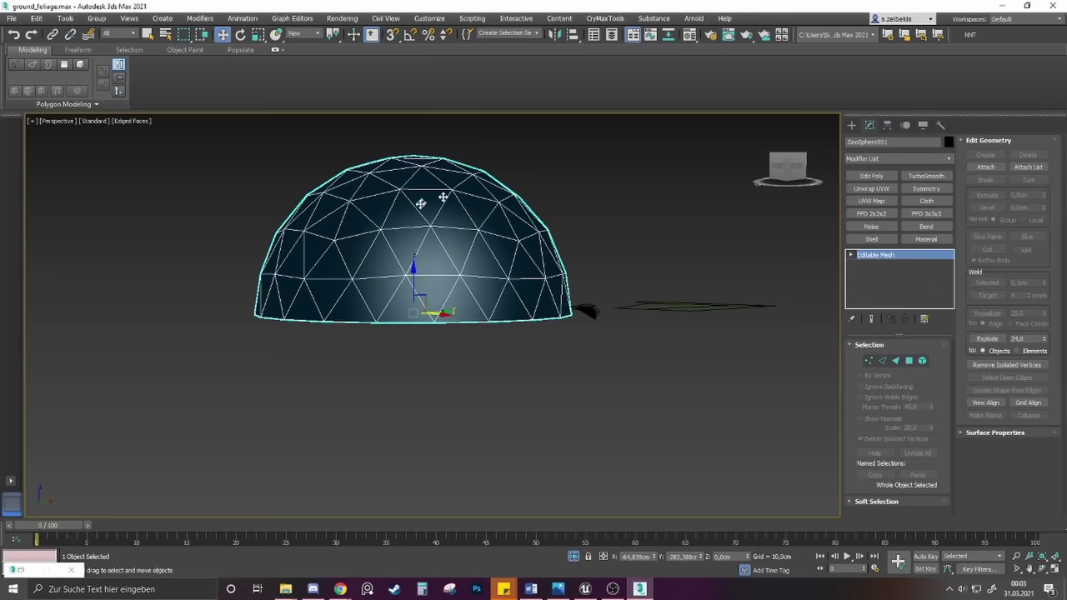
pyautogui.keyDown('alt'); pyautogui.moveTo(421, 204); pyautogui.dragTo(628, 232, button='middle'); pyautogui.keyUp('alt')
pyautogui.click(870, 159)
pyautogui.press('e')
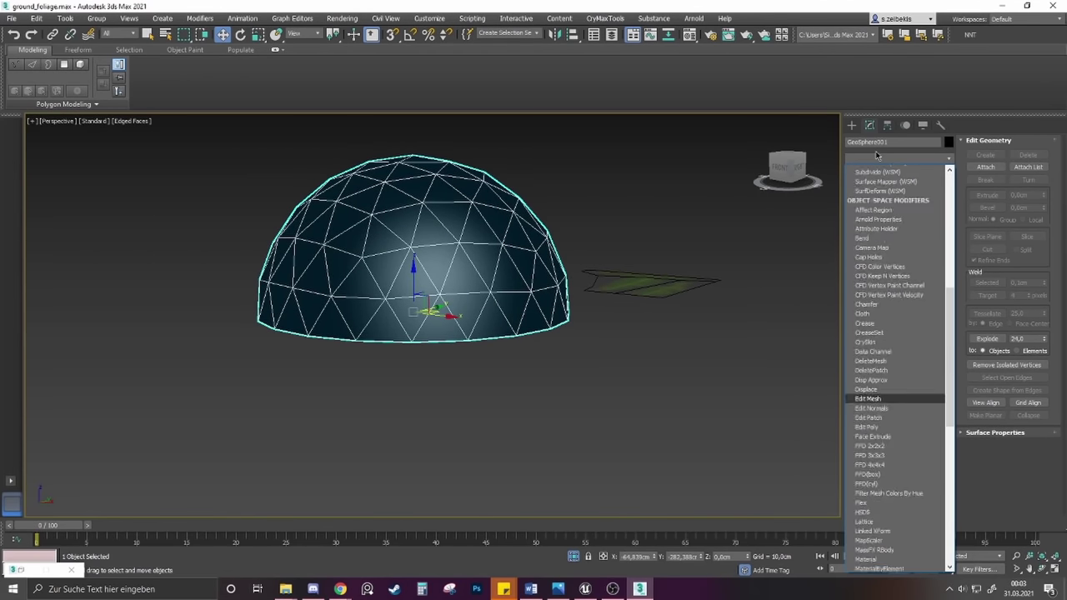
pyautogui.click(871, 179)
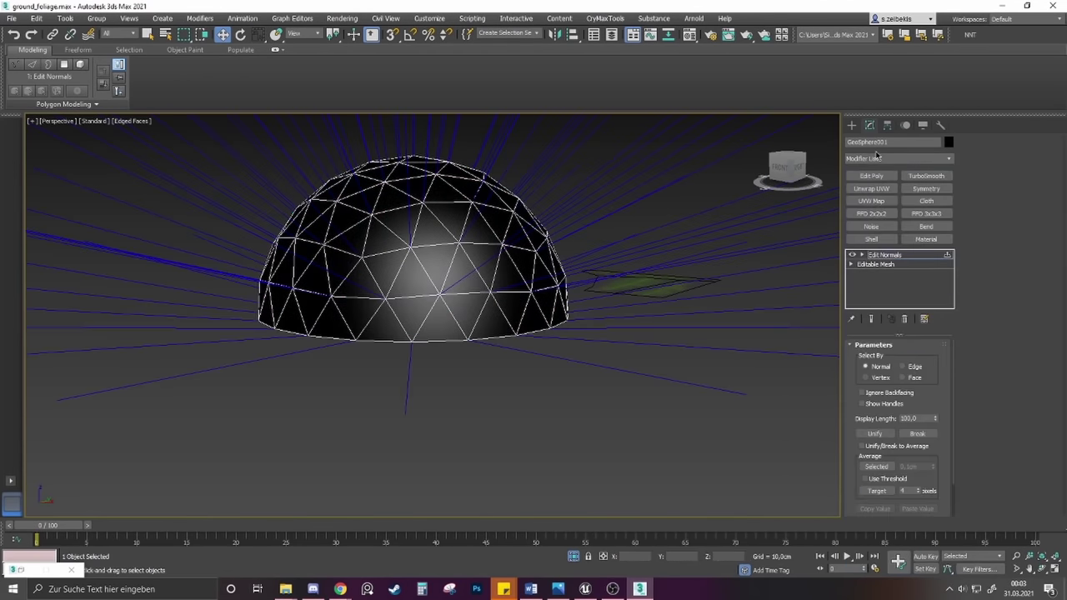
# Inspect the directions of the dome's normals from the side and from above
pyautogui.keyDown('alt'); pyautogui.moveTo(417, 334); pyautogui.dragTo(385, 292, button='middle'); pyautogui.keyUp('alt')
pyautogui.scroll(4, 406, 357)
pyautogui.scroll(-3, 405, 357)
pyautogui.keyDown('alt'); pyautogui.moveTo(399, 292); pyautogui.dragTo(488, 355, button='middle'); pyautogui.keyUp('alt')
pyautogui.scroll(-4, 427, 275)
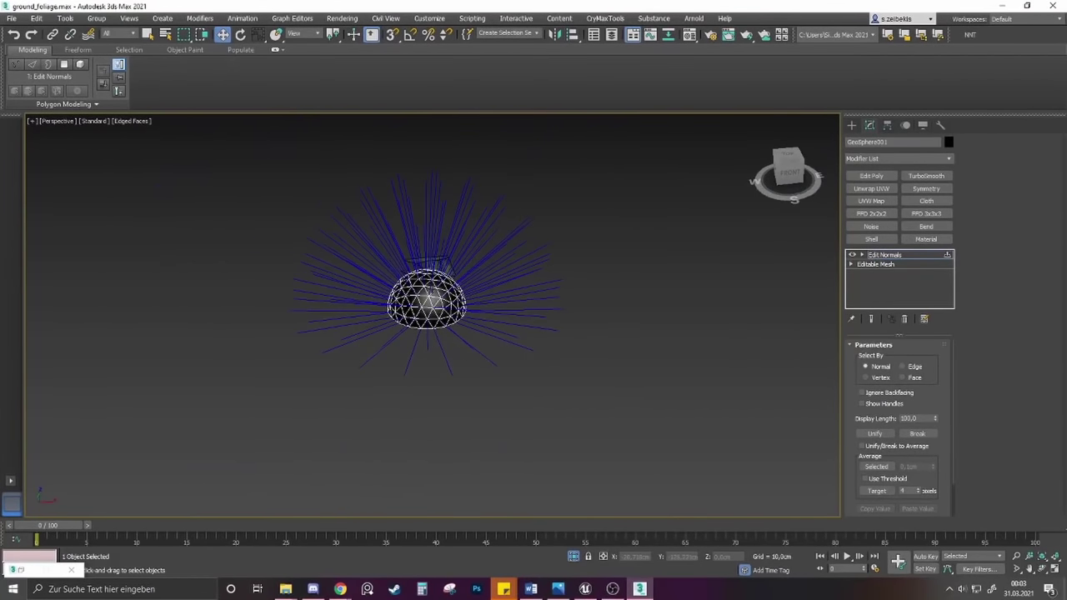
pyautogui.scroll(4, 429, 279)
pyautogui.keyDown('alt'); pyautogui.moveTo(434, 296); pyautogui.dragTo(420, 342, button='middle'); pyautogui.keyUp('alt')
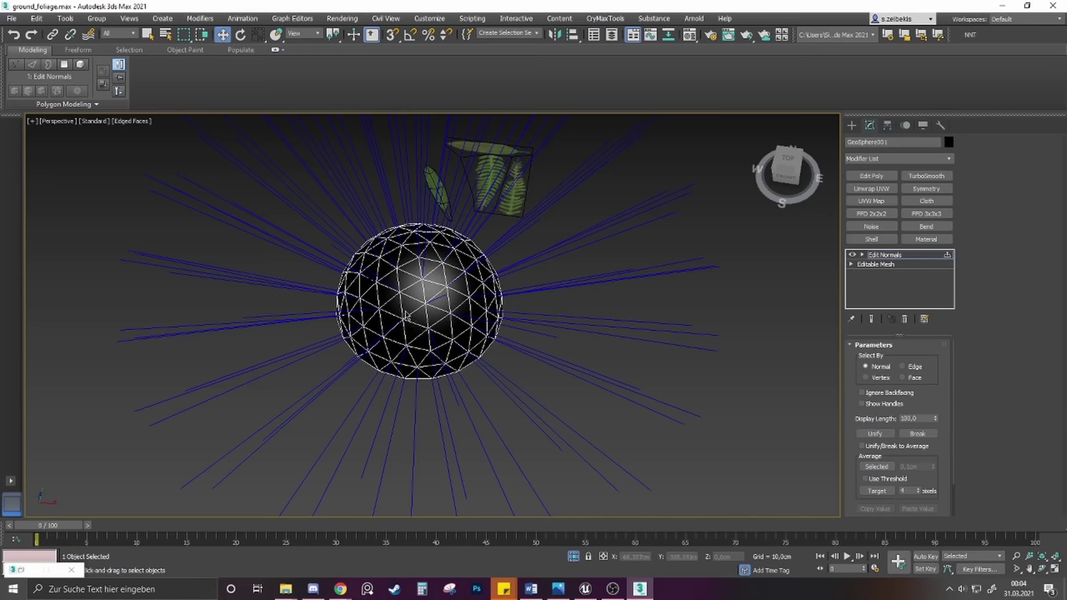
pyautogui.keyDown('alt'); pyautogui.moveTo(414, 314); pyautogui.dragTo(413, 317, button='middle'); pyautogui.keyUp('alt')
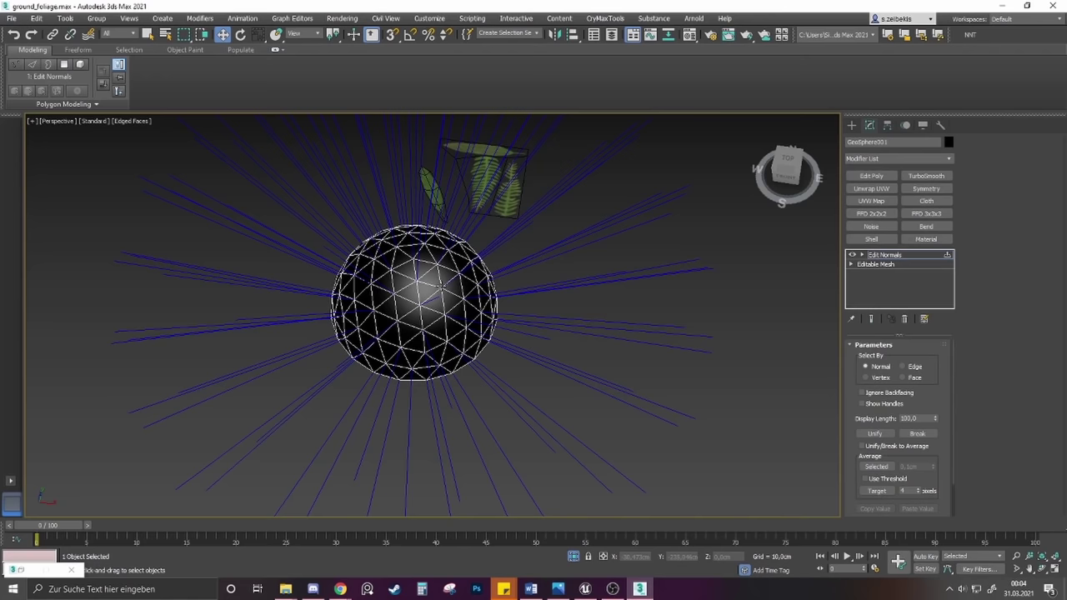
pyautogui.scroll(4, 397, 313)
pyautogui.scroll(-2, 418, 293)
pyautogui.keyDown('alt'); pyautogui.moveTo(417, 323); pyautogui.dragTo(444, 308, button='middle'); pyautogui.keyUp('alt')
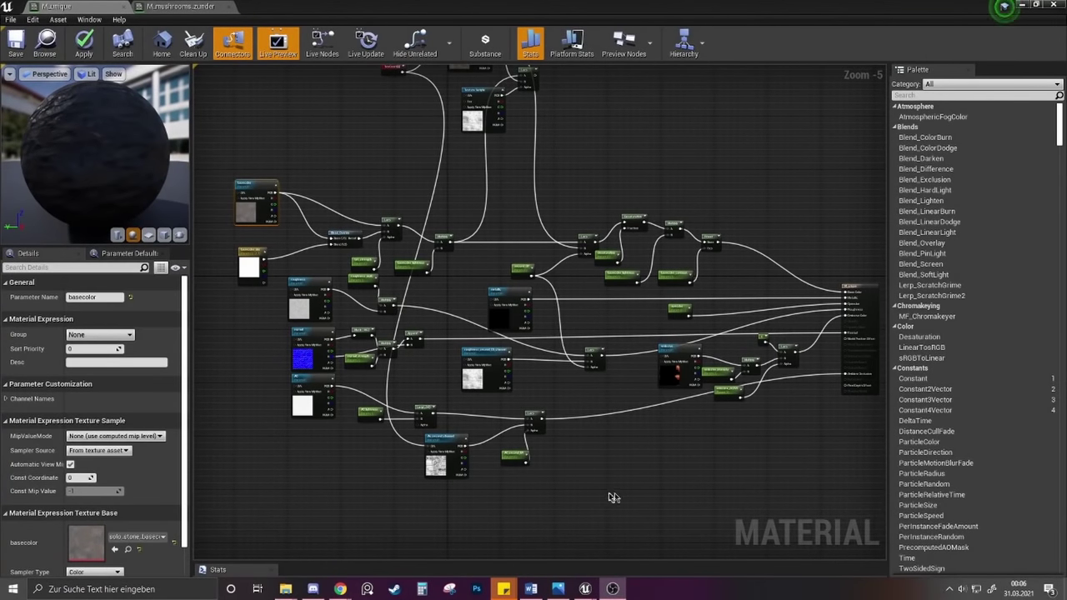
# Switch to the Unreal Engine material editor and examine the node graph, focusing on the texture parameters feeding the base color
pyautogui.moveTo(613, 497); pyautogui.dragTo(583, 502, button='right')
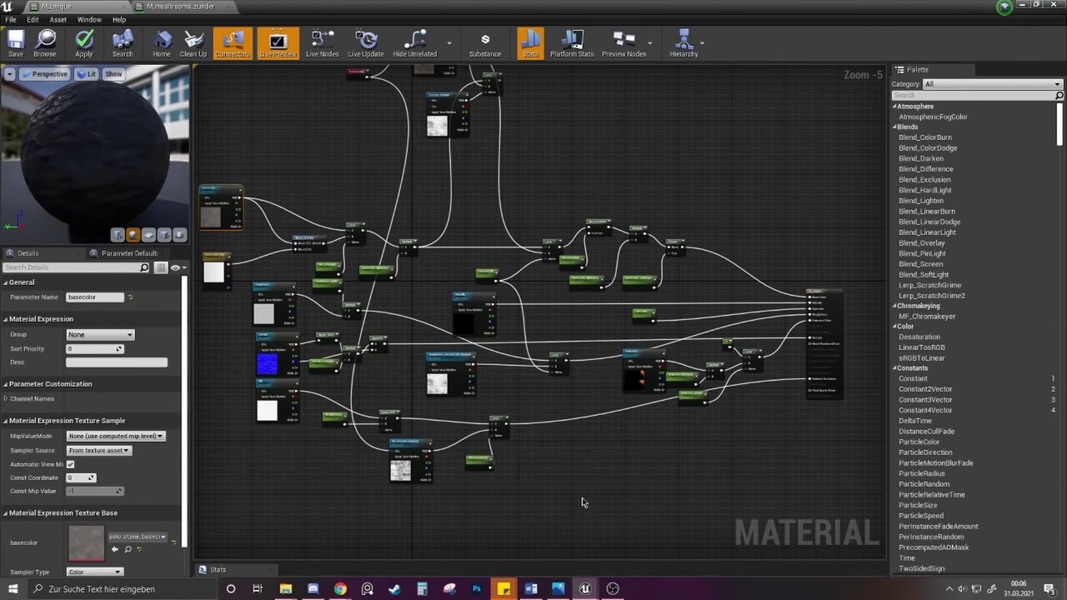
pyautogui.moveTo(572, 460); pyautogui.dragTo(592, 446, button='right')
pyautogui.moveTo(496, 202); pyautogui.dragTo(593, 201, button='right')
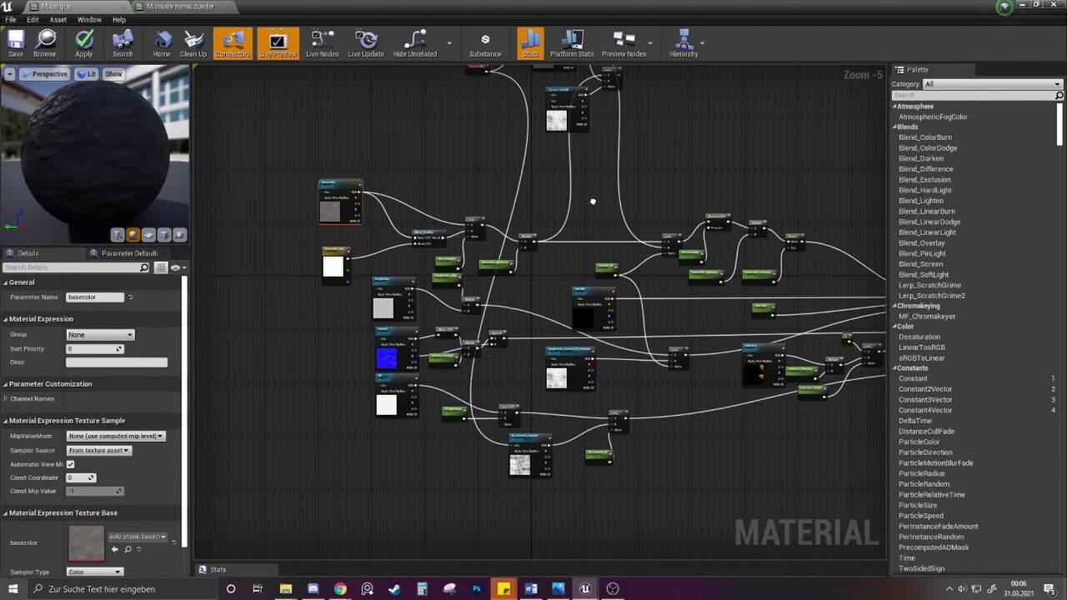
pyautogui.scroll(4, 339, 240)
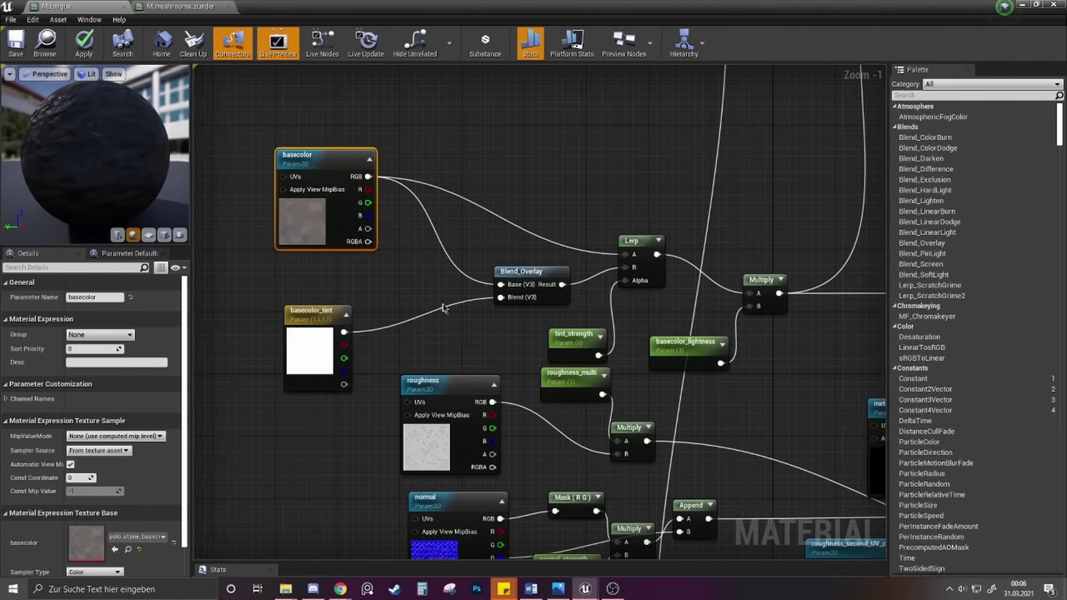
pyautogui.scroll(-5, 443, 308)
pyautogui.scroll(3, 448, 329)
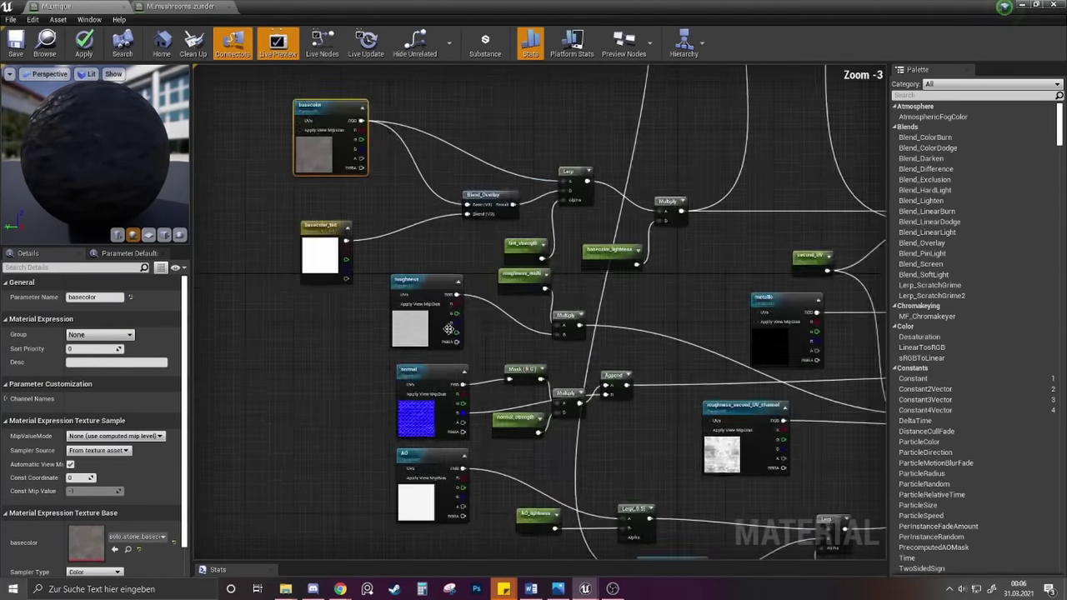
pyautogui.moveTo(558, 447); pyautogui.dragTo(492, 406, button='right')
pyautogui.moveTo(336, 191); pyautogui.dragTo(350, 315, button='right')
pyautogui.scroll(1, 338, 308)
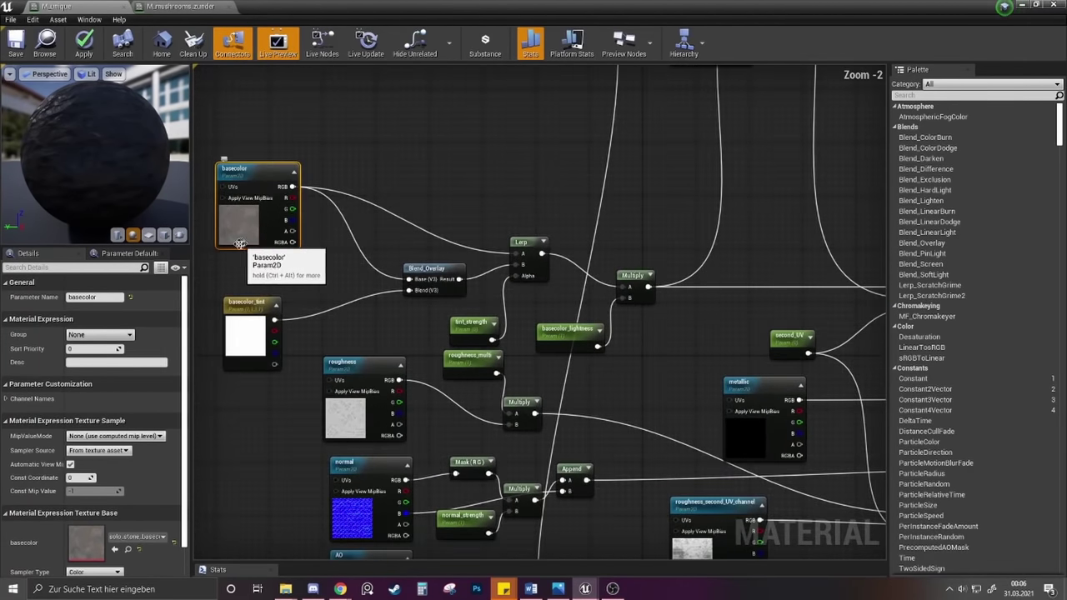
# Reposition the basecolor_tint parameter slightly beneath the basecolor texture node, and select the basecolor node to view its settings
pyautogui.click(248, 310)
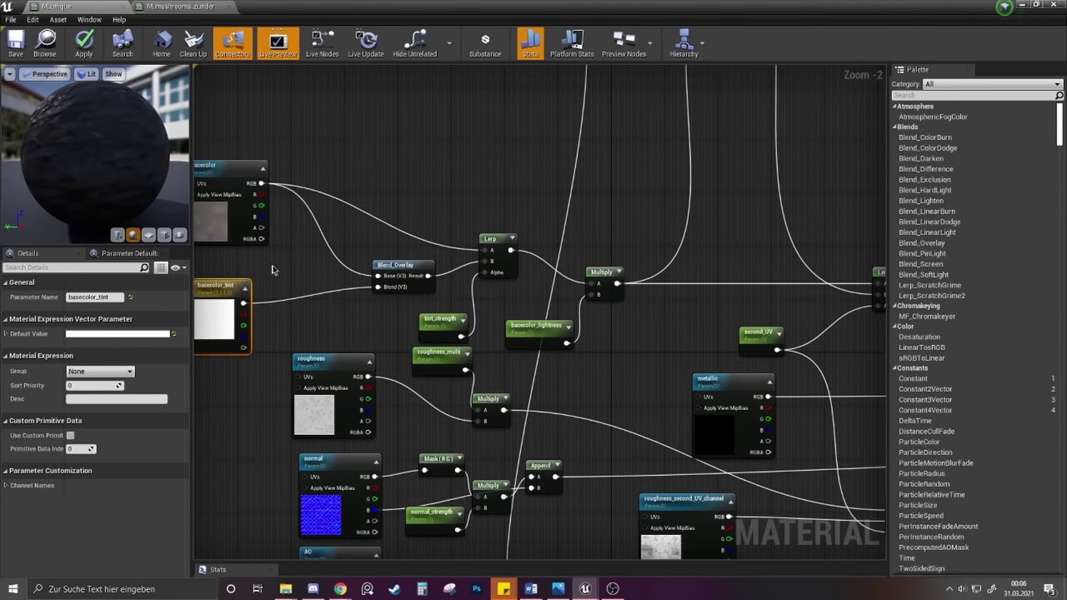
pyautogui.scroll(2, 281, 283)
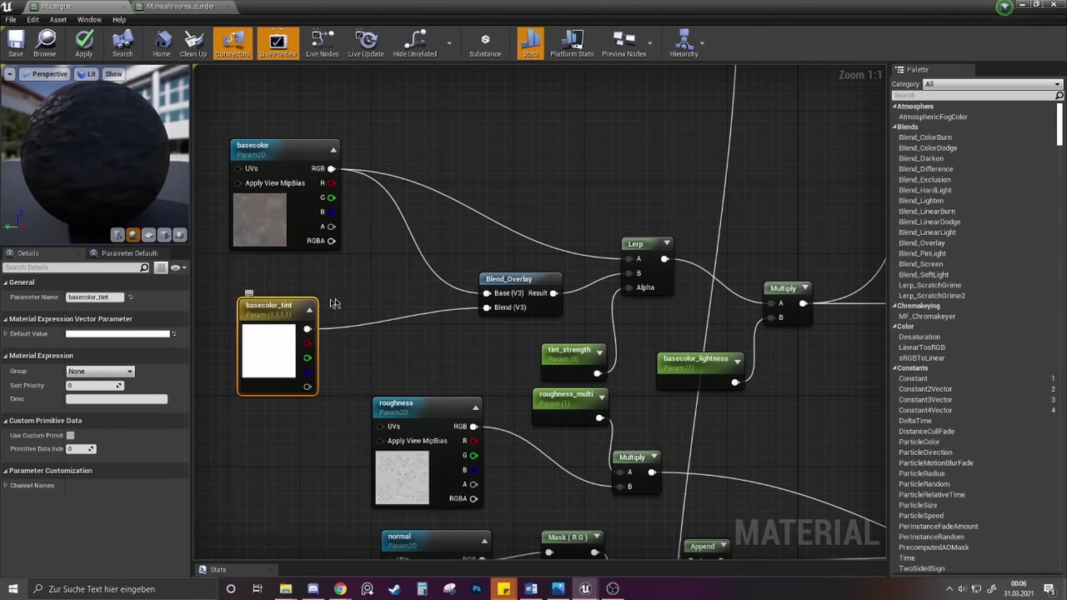
pyautogui.moveTo(354, 286); pyautogui.dragTo(367, 310, button='right')
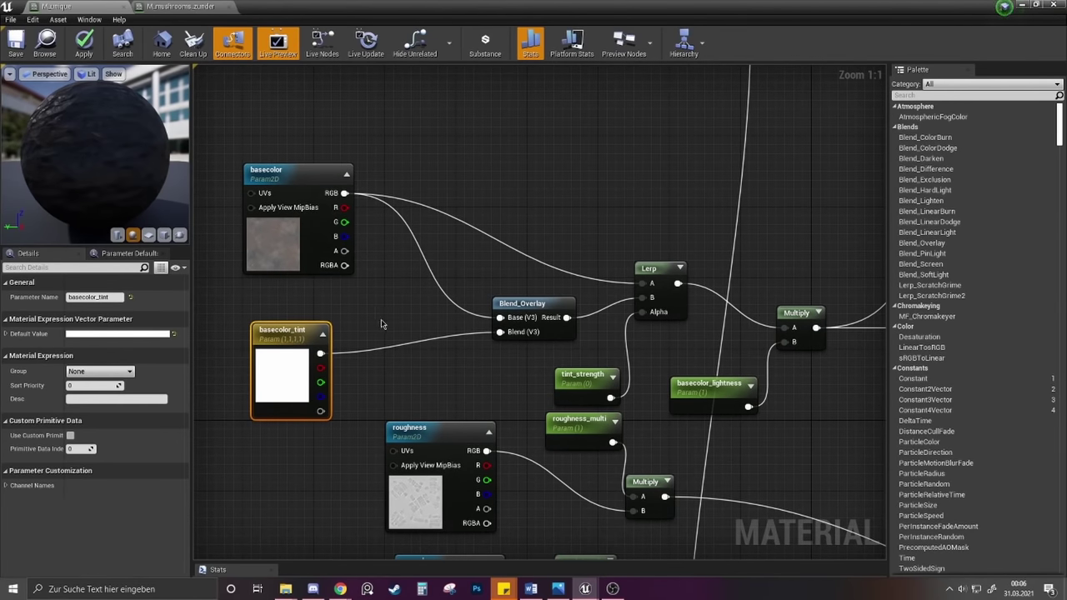
pyautogui.moveTo(381, 324); pyautogui.dragTo(369, 322, button='right')
pyautogui.moveTo(270, 337); pyautogui.dragTo(279, 320)
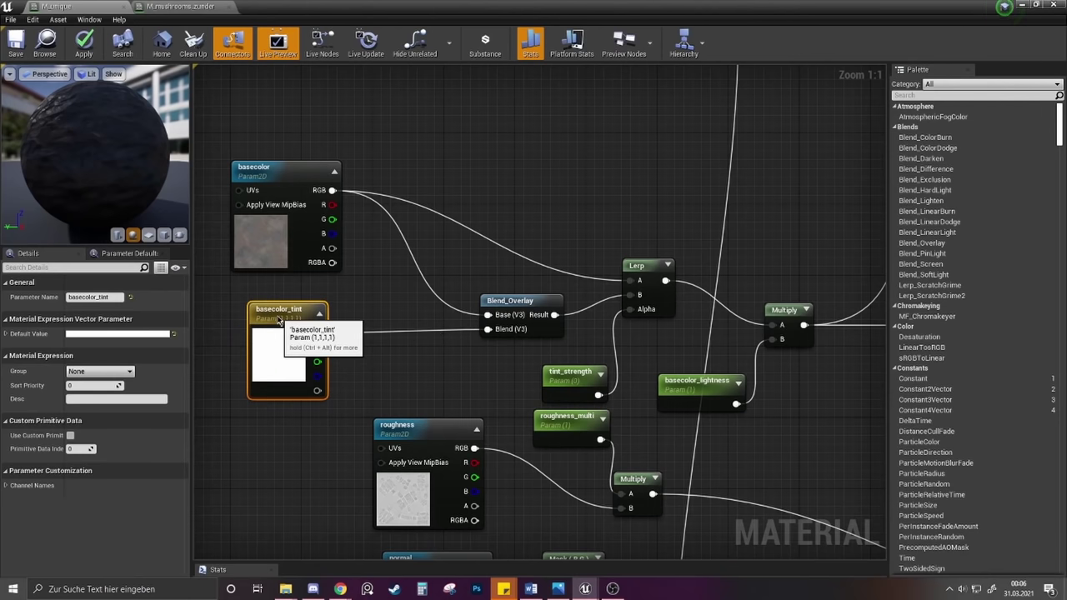
pyautogui.moveTo(340, 339); pyautogui.dragTo(325, 350, button='right')
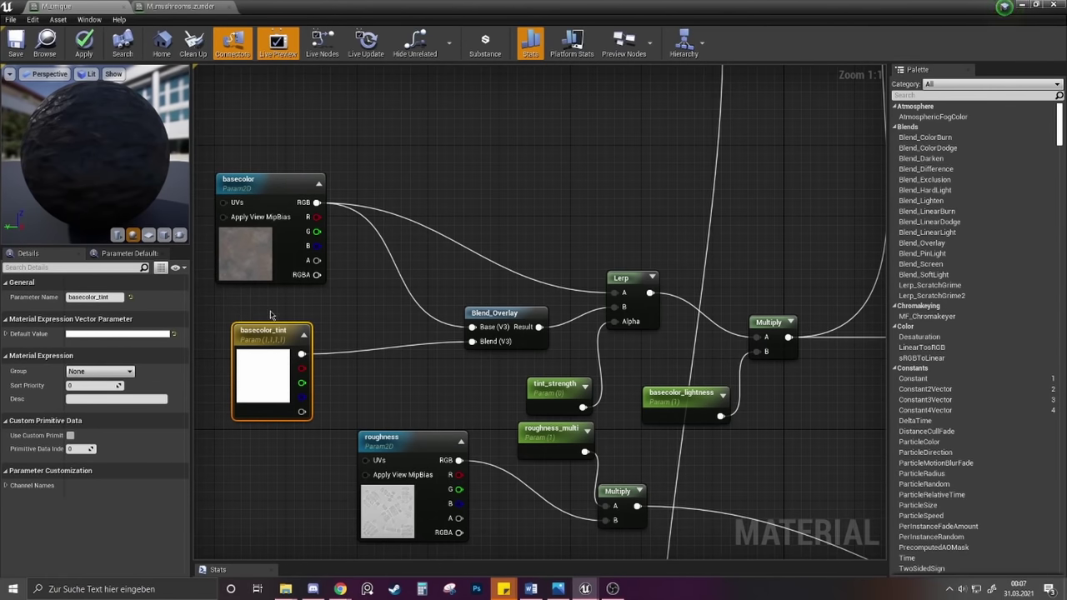
pyautogui.moveTo(337, 314); pyautogui.dragTo(330, 308, button='right')
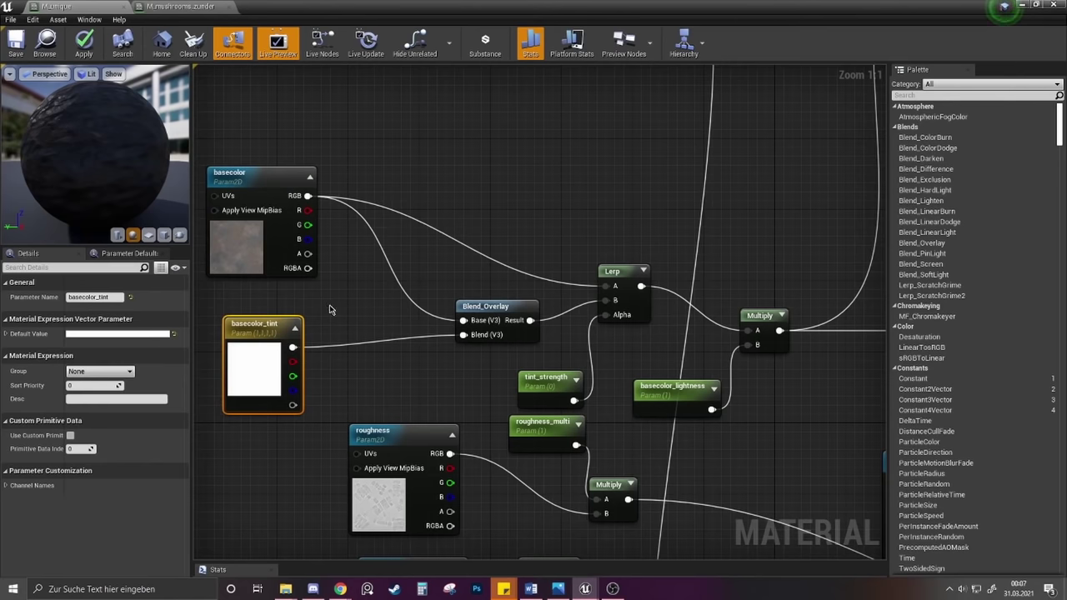
pyautogui.click(241, 254)
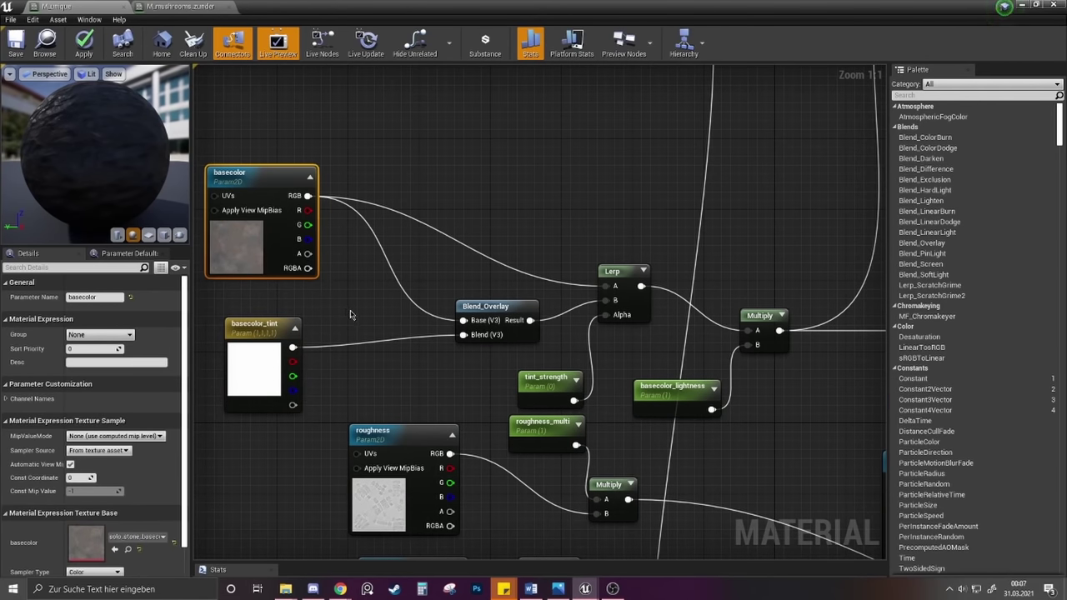
pyautogui.moveTo(355, 306); pyautogui.dragTo(384, 320, button='right')
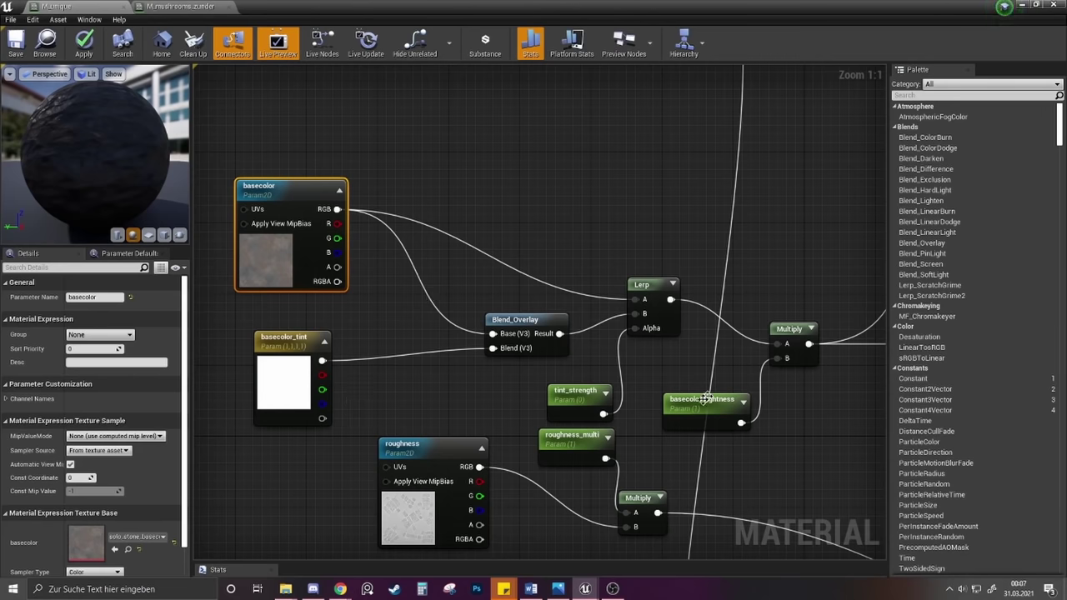
# Move the tint_strength parameter closer to the Lerp node it drives and review the tint blend chain
pyautogui.moveTo(705, 399); pyautogui.dragTo(642, 336, button='right')
pyautogui.click(510, 323)
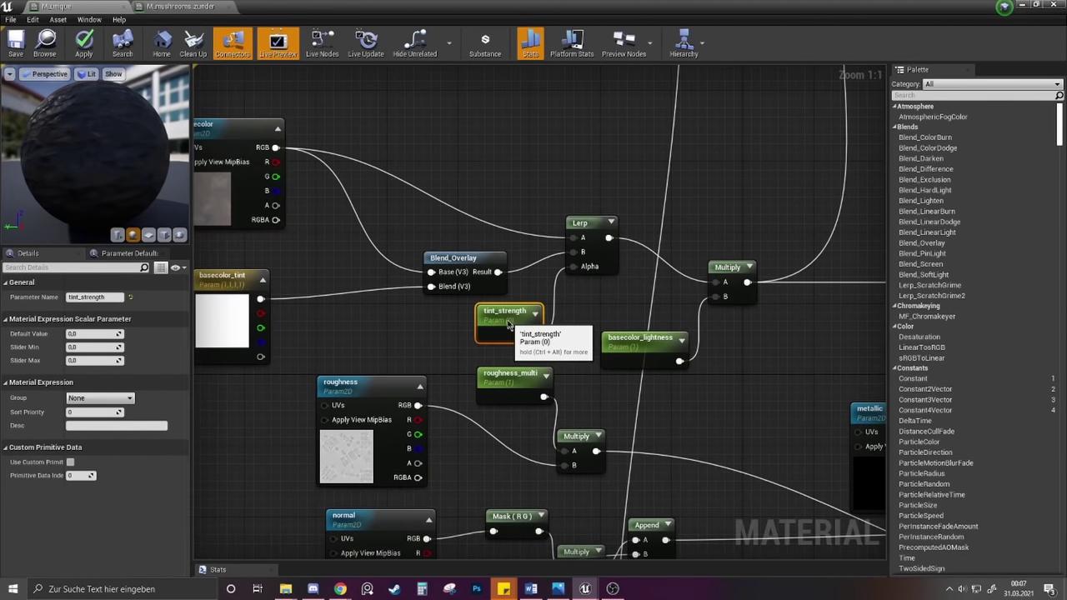
pyautogui.moveTo(509, 325); pyautogui.dragTo(510, 334)
pyautogui.moveTo(622, 309); pyautogui.dragTo(498, 339, button='right')
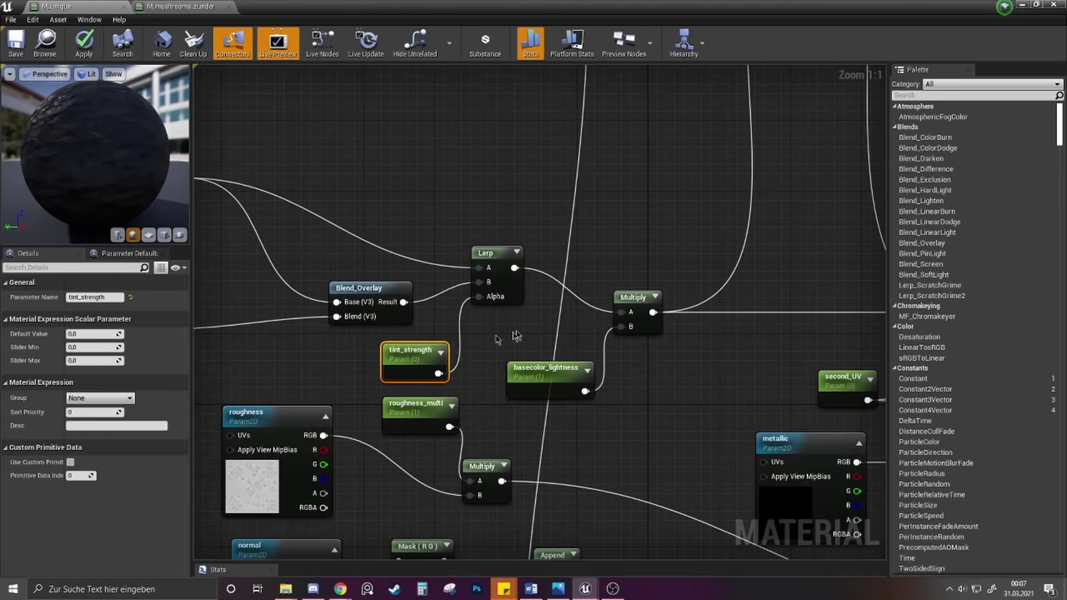
pyautogui.moveTo(411, 359); pyautogui.dragTo(472, 351, button='right')
pyautogui.moveTo(461, 347)
pyautogui.mouseDown()
pyautogui.moveTo(444, 357)
pyautogui.moveTo(462, 339)
pyautogui.mouseUp()
pyautogui.moveTo(568, 328); pyautogui.dragTo(445, 339, button='right')
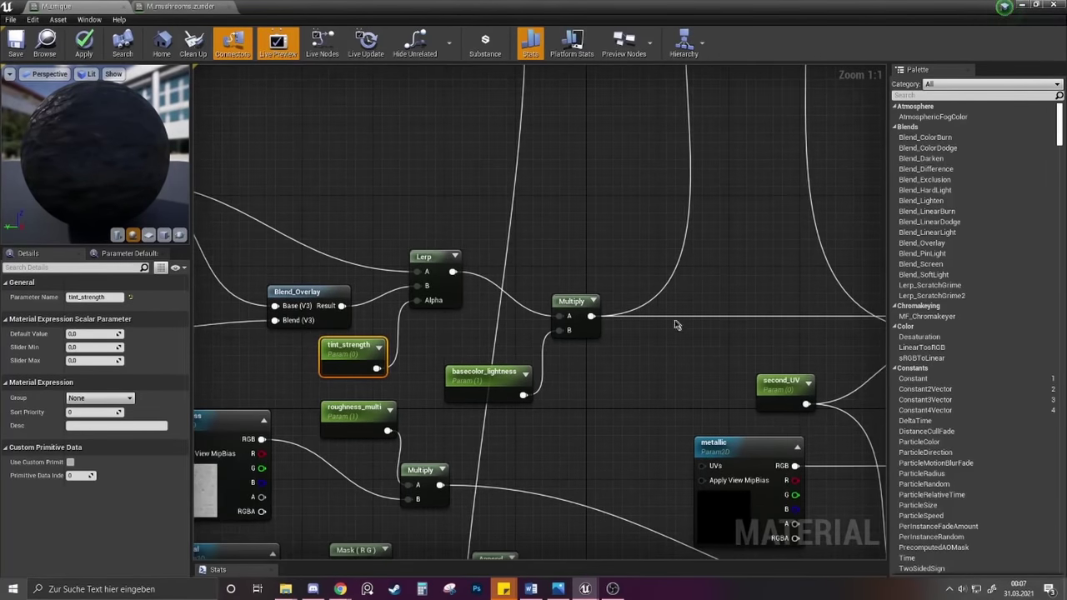
pyautogui.moveTo(375, 354); pyautogui.dragTo(521, 325, button='right')
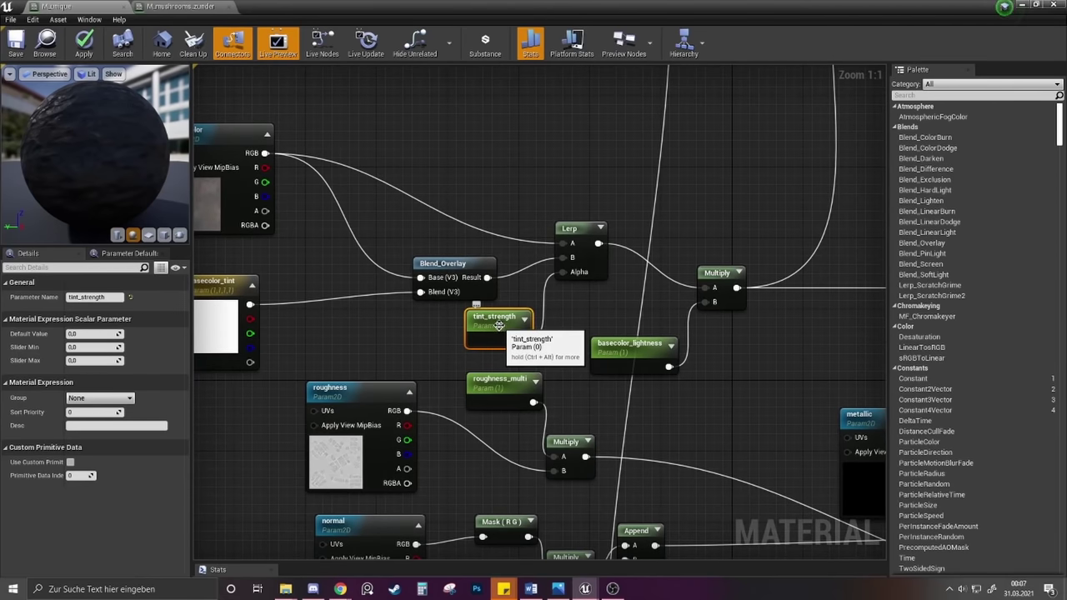
pyautogui.moveTo(284, 306); pyautogui.dragTo(391, 316, button='right')
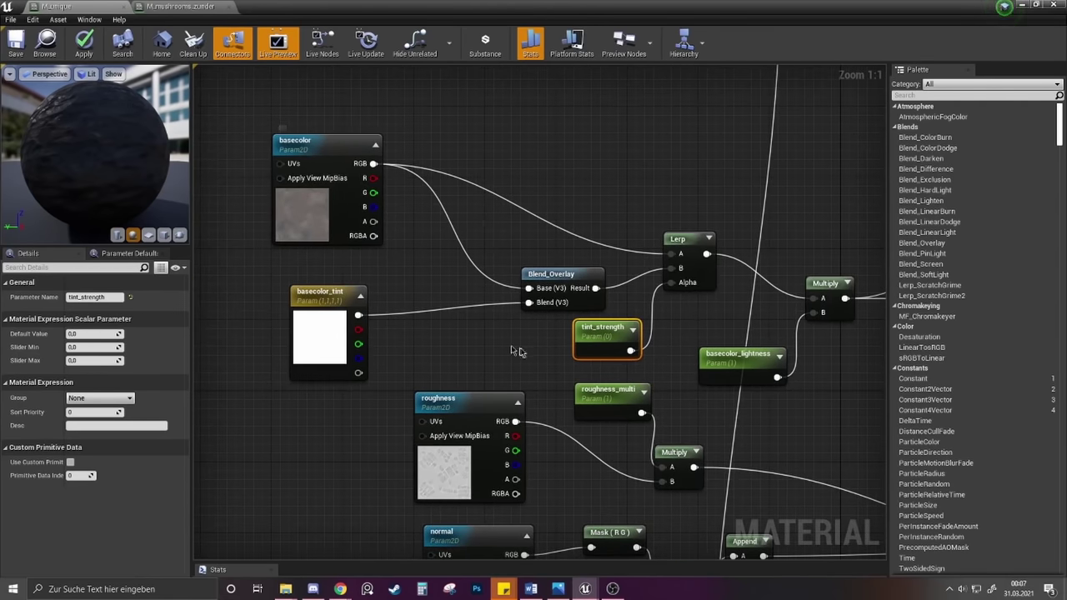
pyautogui.moveTo(671, 322); pyautogui.dragTo(646, 326, button='right')
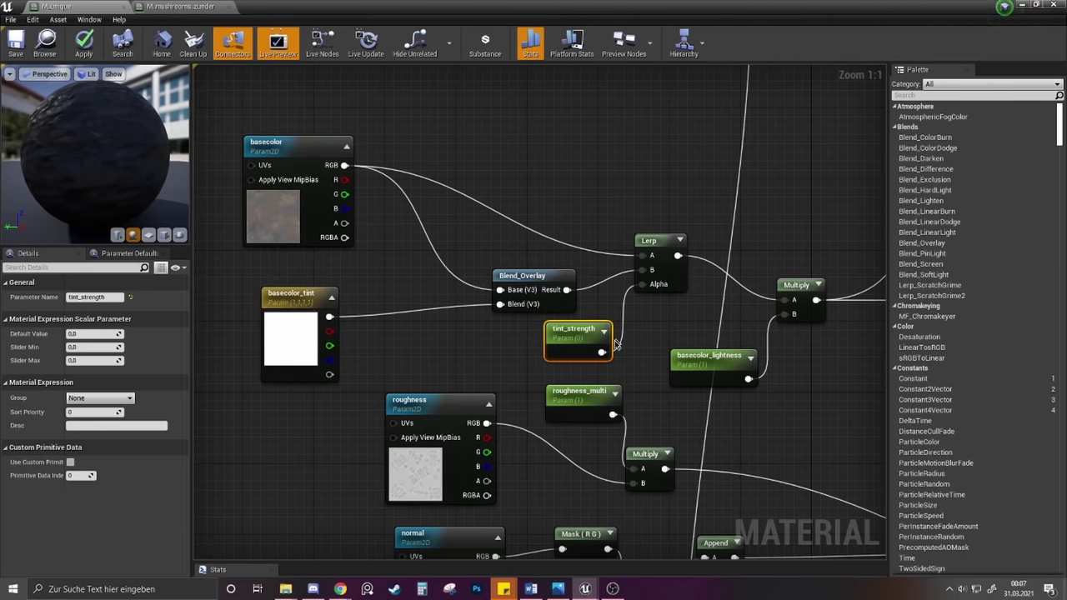
# Reposition the Multiply node after the tint Lerp and the basecolor_lightness parameter that feeds it
pyautogui.moveTo(806, 324); pyautogui.dragTo(594, 329, button='right')
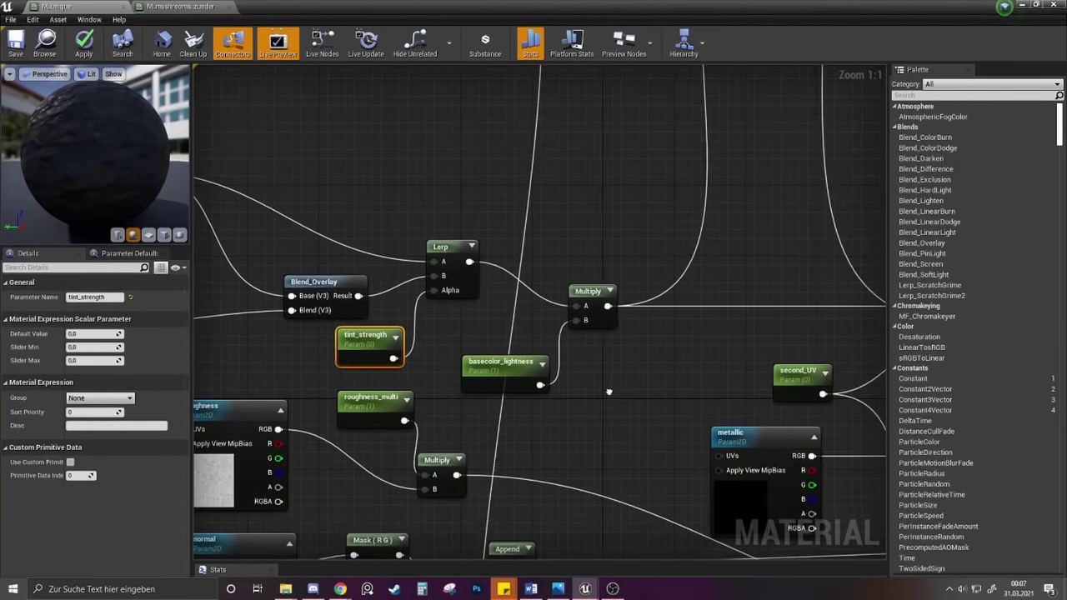
pyautogui.moveTo(610, 393); pyautogui.dragTo(528, 425, button='right')
pyautogui.click(437, 407)
pyautogui.moveTo(499, 329); pyautogui.dragTo(525, 302)
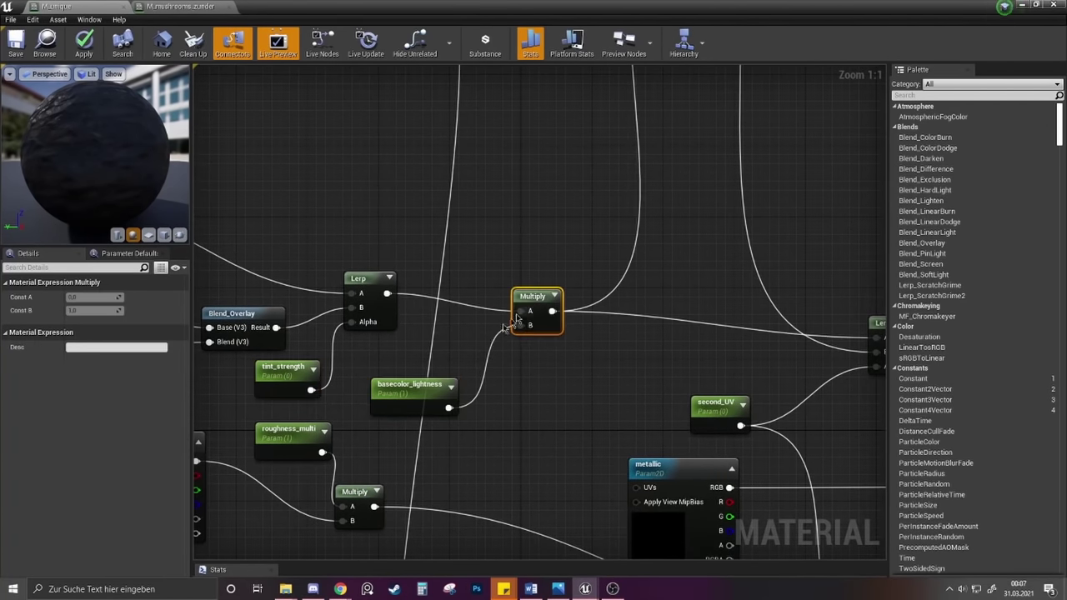
pyautogui.moveTo(391, 396); pyautogui.dragTo(408, 379)
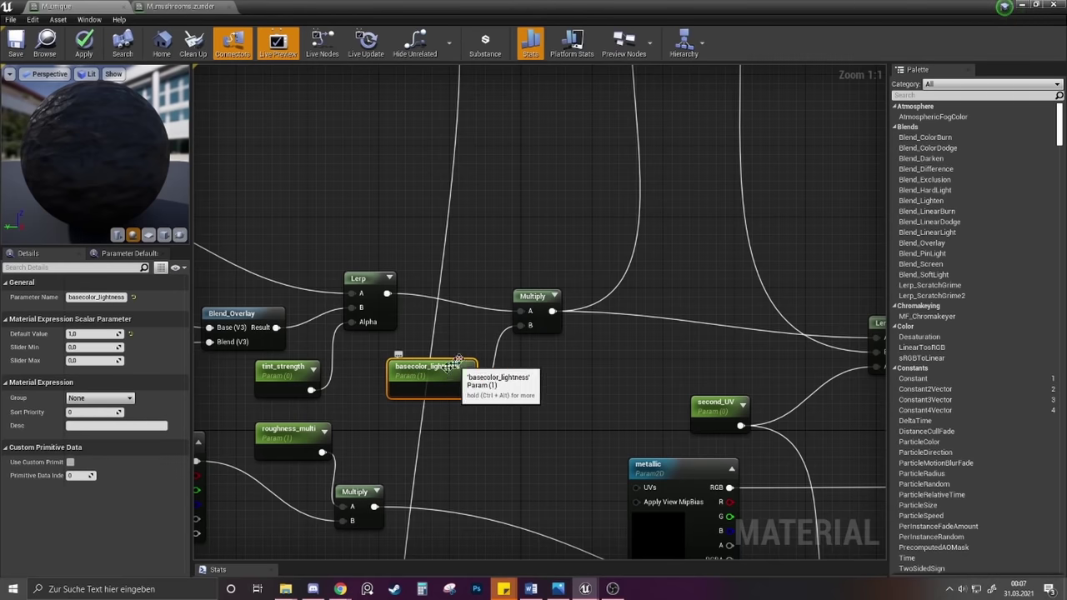
# Examine the base color chain through the second_UV Lerp to the Desaturation, Multiply and Power nodes
pyautogui.moveTo(587, 388); pyautogui.dragTo(505, 406, button='right')
pyautogui.scroll(-3, 492, 391)
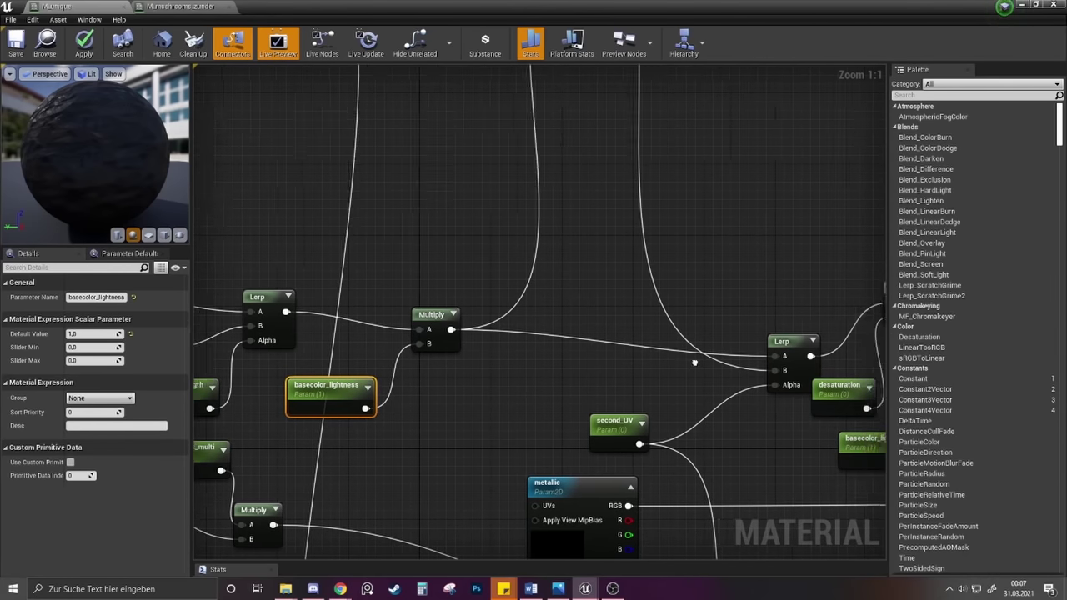
pyautogui.scroll(-1, 469, 312)
pyautogui.scroll(4, 318, 352)
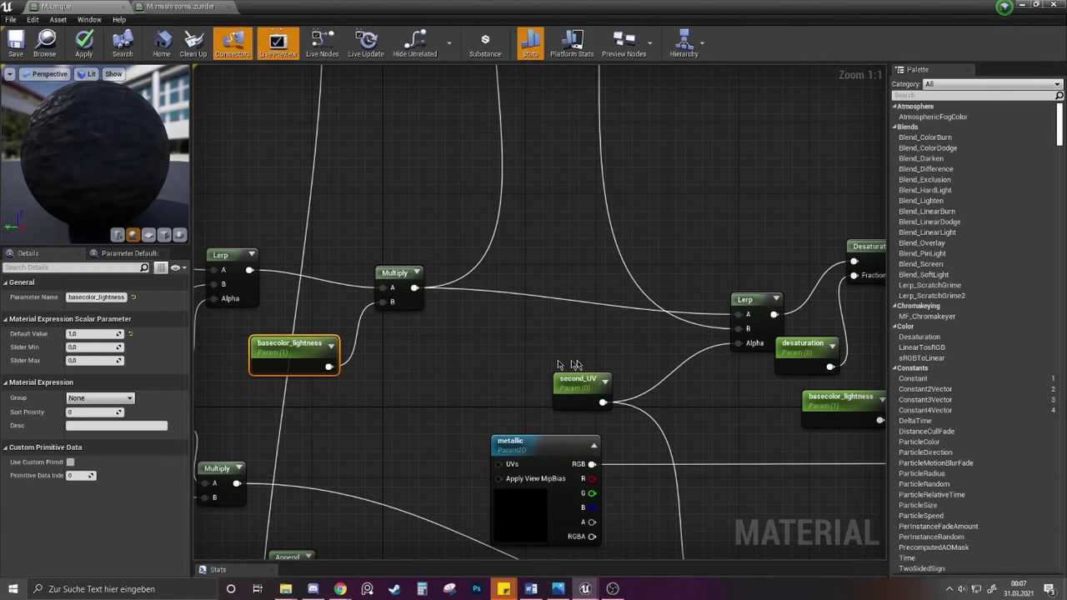
pyautogui.moveTo(656, 351); pyautogui.dragTo(427, 381, button='right')
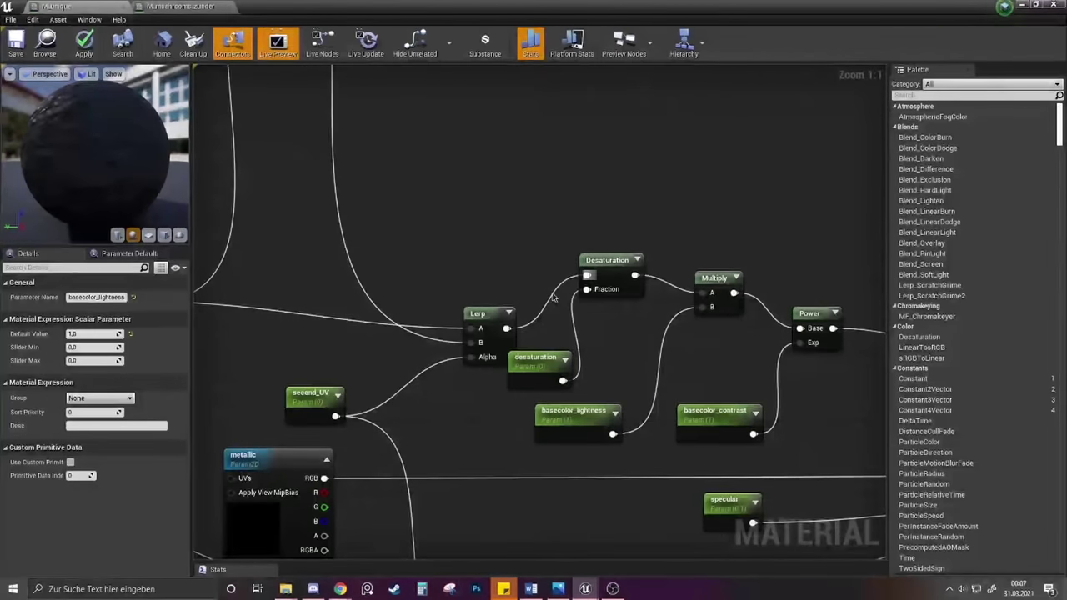
# Move the second_UV Lerp node up and slightly away from the Desaturation node in the base color chain
pyautogui.moveTo(482, 316); pyautogui.dragTo(455, 280)
pyautogui.moveTo(336, 365); pyautogui.dragTo(495, 341, button='right')
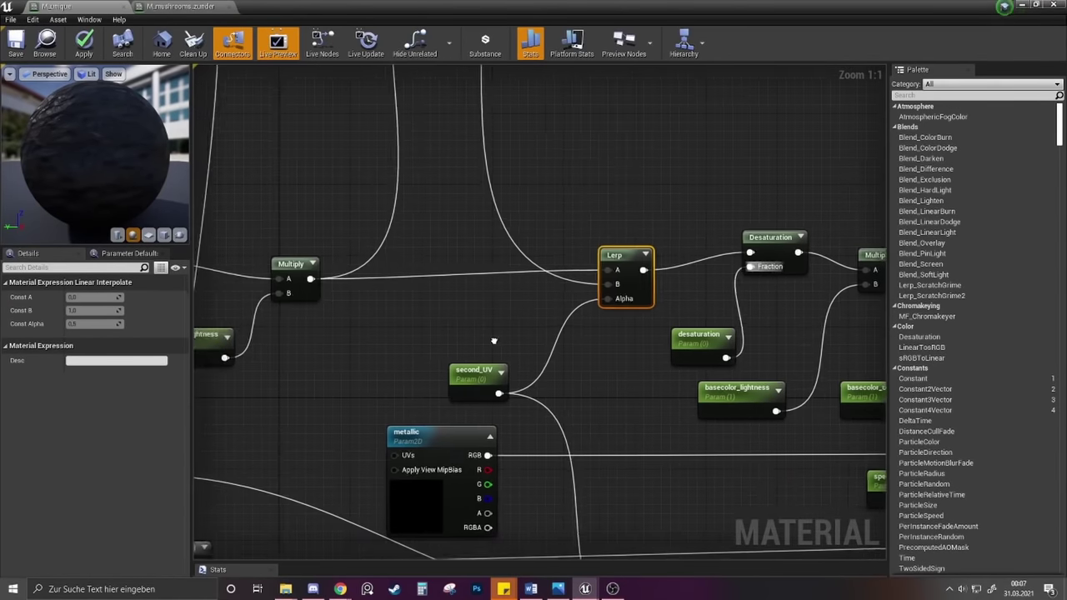
pyautogui.moveTo(633, 327); pyautogui.dragTo(425, 370, button='right')
pyautogui.scroll(-3, 492, 300)
pyautogui.scroll(3, 588, 298)
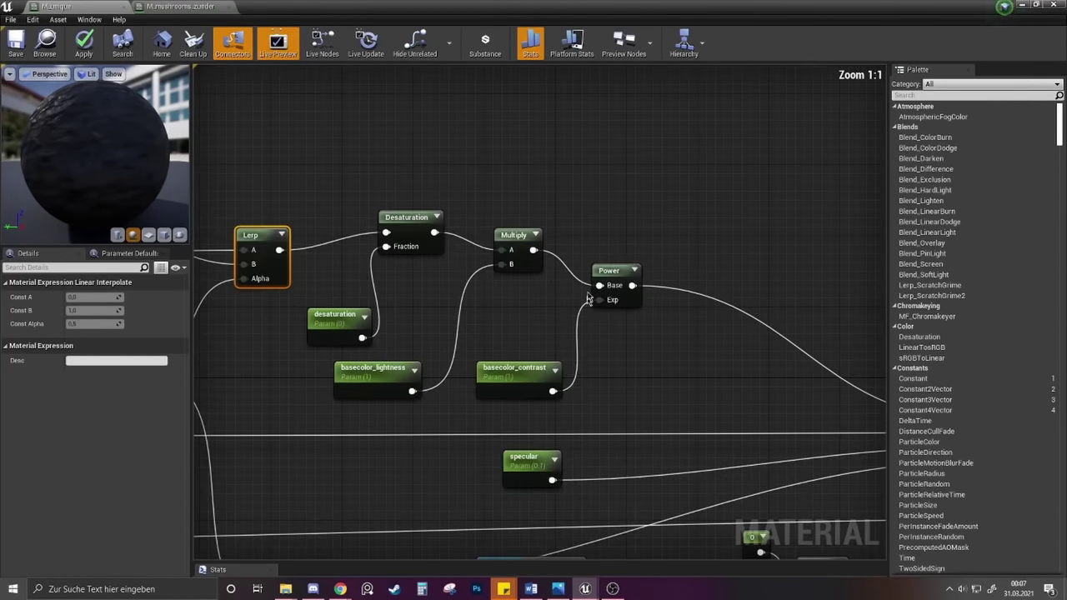
# Reposition the Power node and move the basecolor_contrast parameter up closer to its Exp input
pyautogui.moveTo(619, 268); pyautogui.dragTo(638, 277)
pyautogui.moveTo(530, 373); pyautogui.dragTo(536, 340)
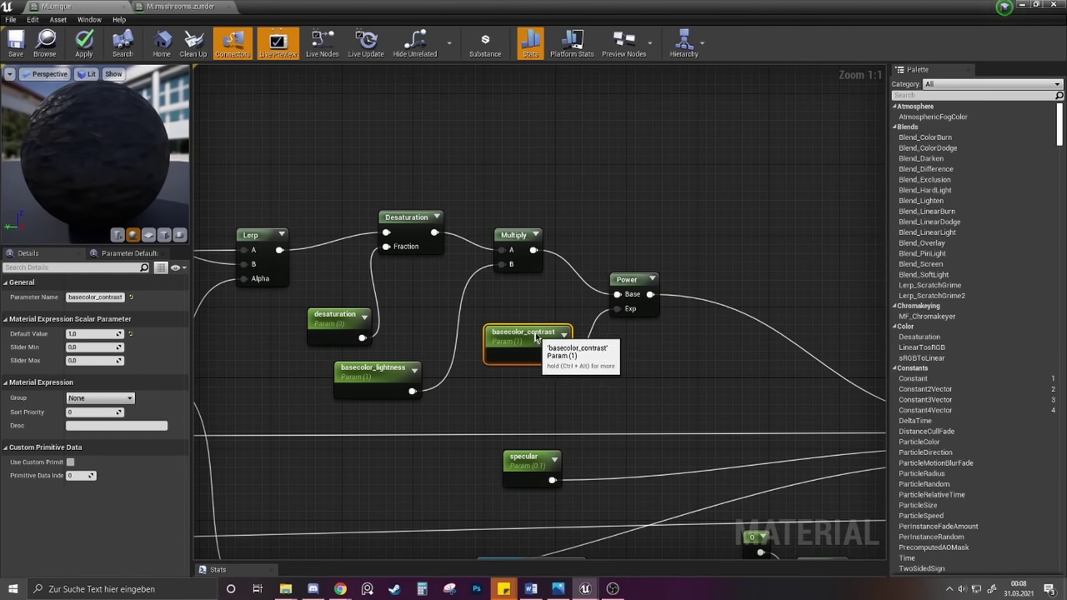
pyautogui.moveTo(401, 345); pyautogui.dragTo(484, 341, button='right')
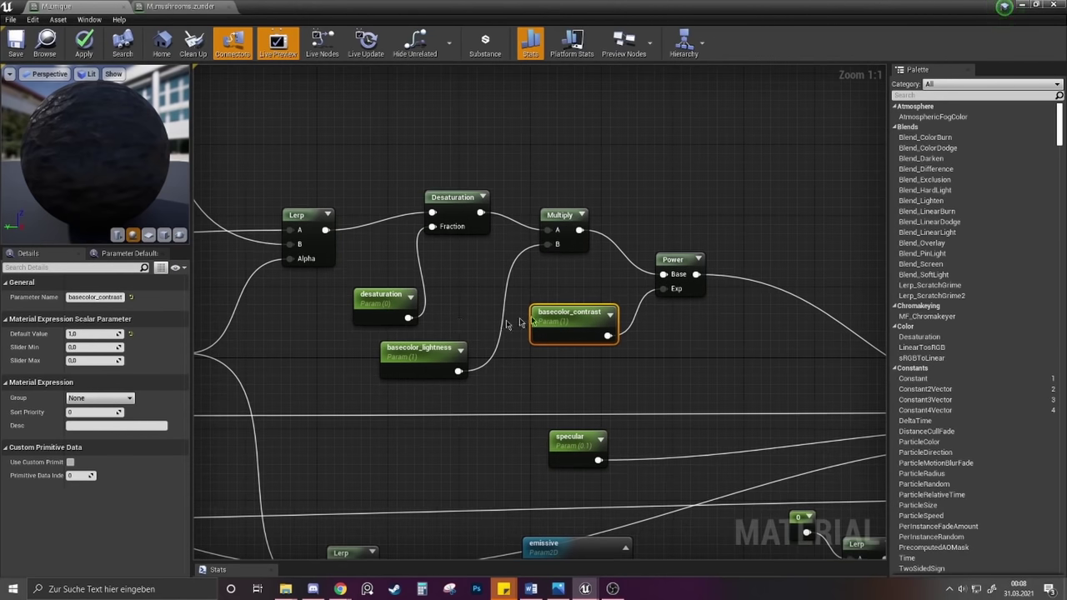
pyautogui.scroll(1, 564, 324)
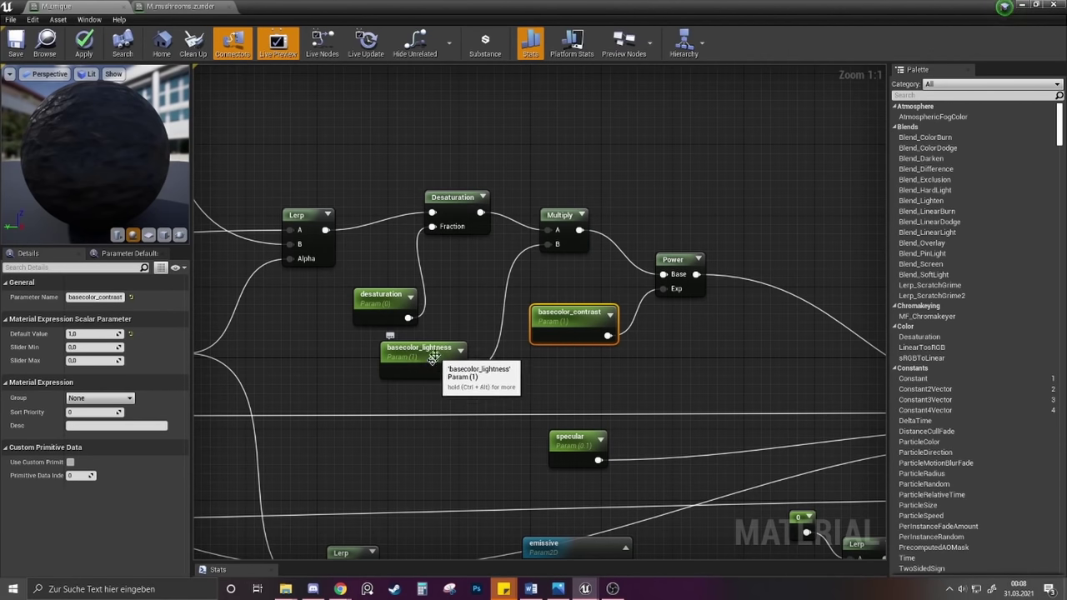
pyautogui.moveTo(446, 312); pyautogui.dragTo(461, 302, button='right')
pyautogui.moveTo(665, 361); pyautogui.dragTo(539, 350, button='right')
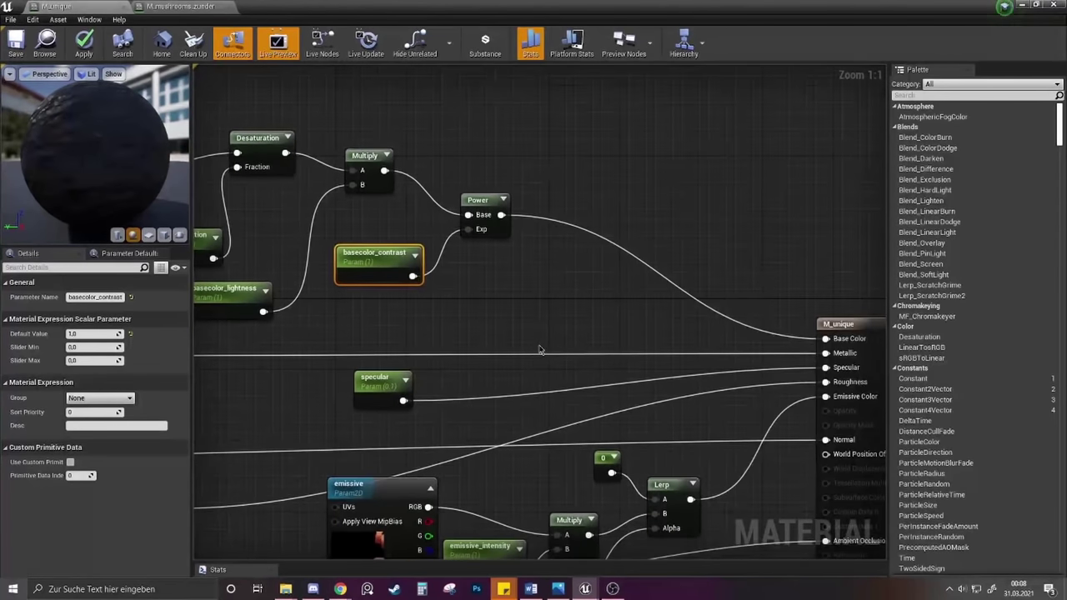
# Reposition the TexCoord[2] node that feeds the basecolor_second_UV texture and show its coordinate settings
pyautogui.moveTo(425, 308); pyautogui.dragTo(800, 315, button='right')
pyautogui.scroll(-5, 142, 192)
pyautogui.scroll(-5, 241, 178)
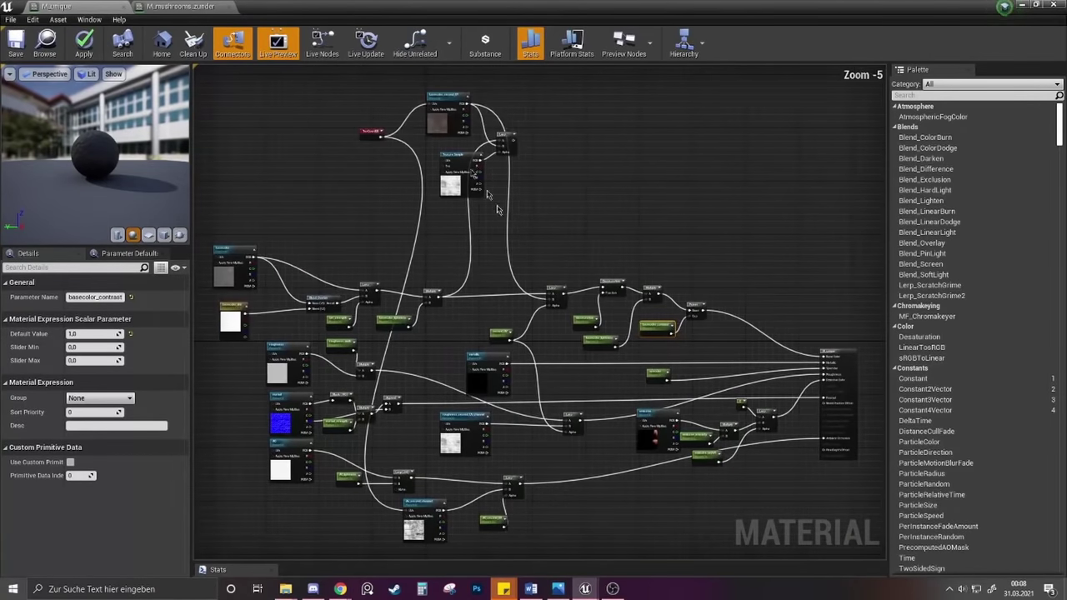
pyautogui.scroll(4, 429, 141)
pyautogui.moveTo(430, 140); pyautogui.dragTo(436, 185, button='right')
pyautogui.moveTo(318, 210); pyautogui.dragTo(335, 249)
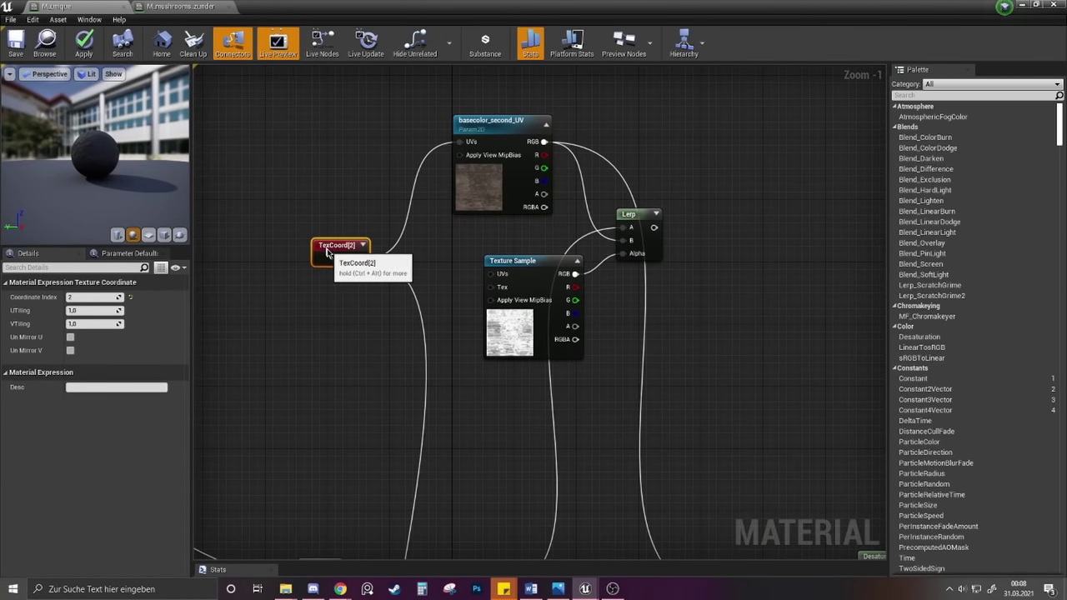
# Reposition the emissive texture node and the emissive_on/off parameter in the chain feeding Emissive Color
pyautogui.scroll(-4, 523, 337)
pyautogui.moveTo(524, 337); pyautogui.dragTo(500, 211, button='right')
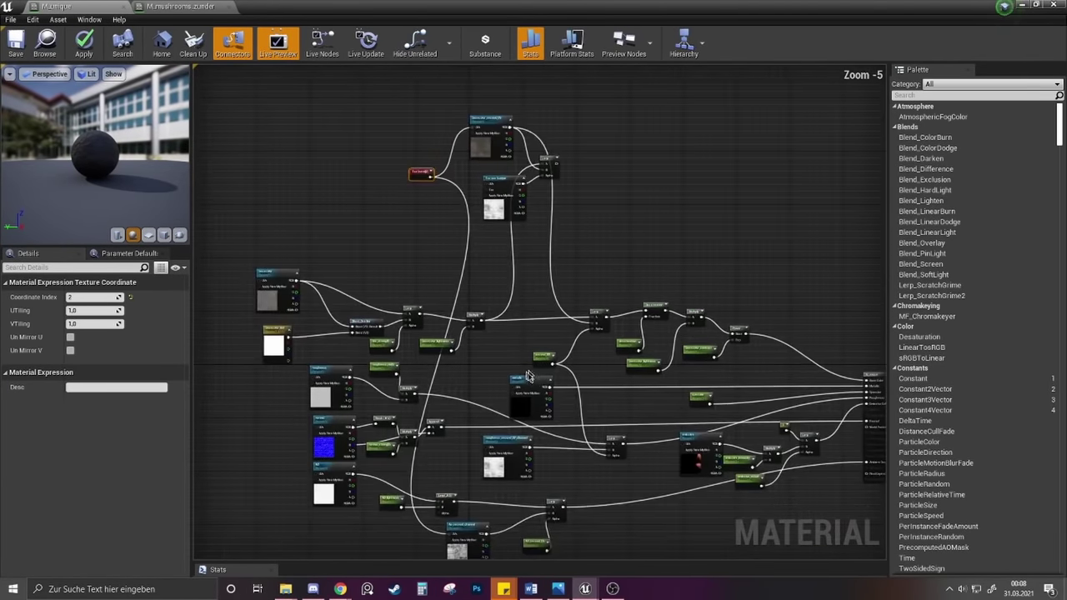
pyautogui.scroll(5, 367, 501)
pyautogui.scroll(-3, 570, 406)
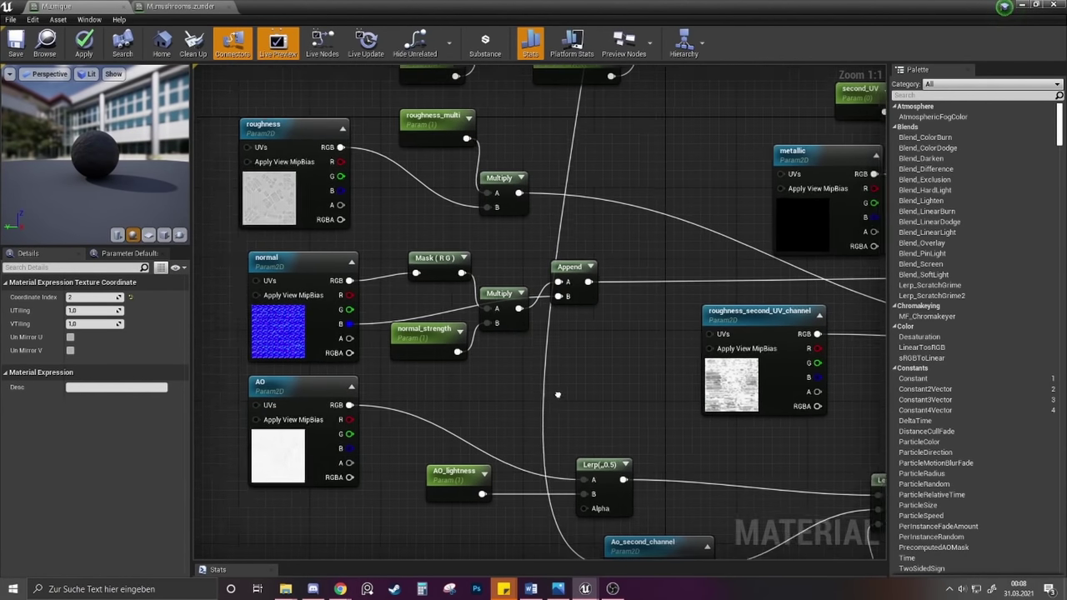
pyautogui.moveTo(598, 392); pyautogui.dragTo(439, 366, button='right')
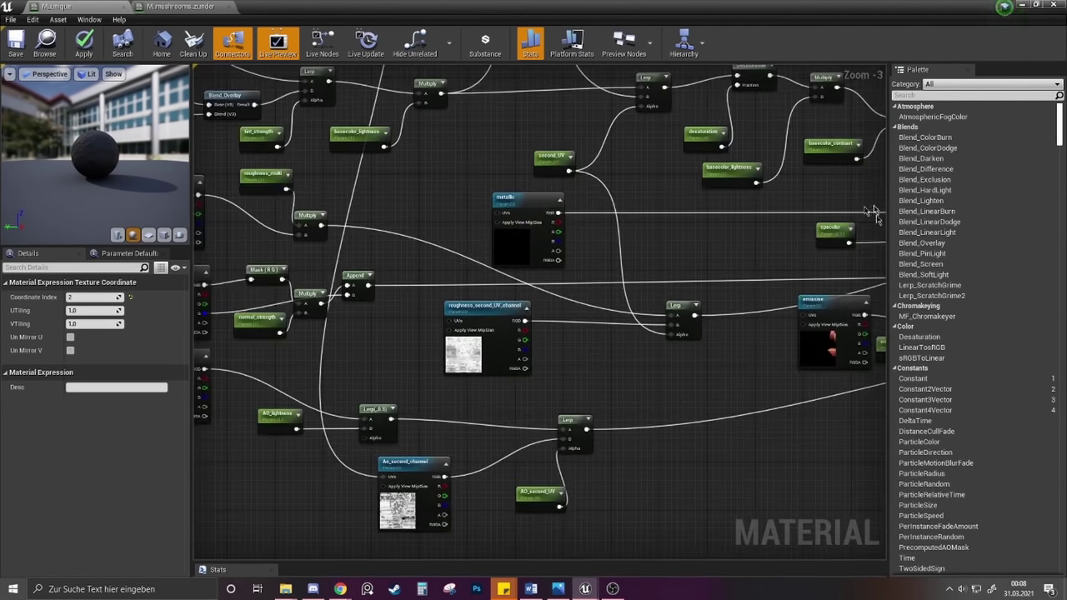
pyautogui.moveTo(805, 348); pyautogui.dragTo(626, 346, button='right')
pyautogui.moveTo(715, 426); pyautogui.dragTo(538, 404, button='right')
pyautogui.scroll(2, 556, 249)
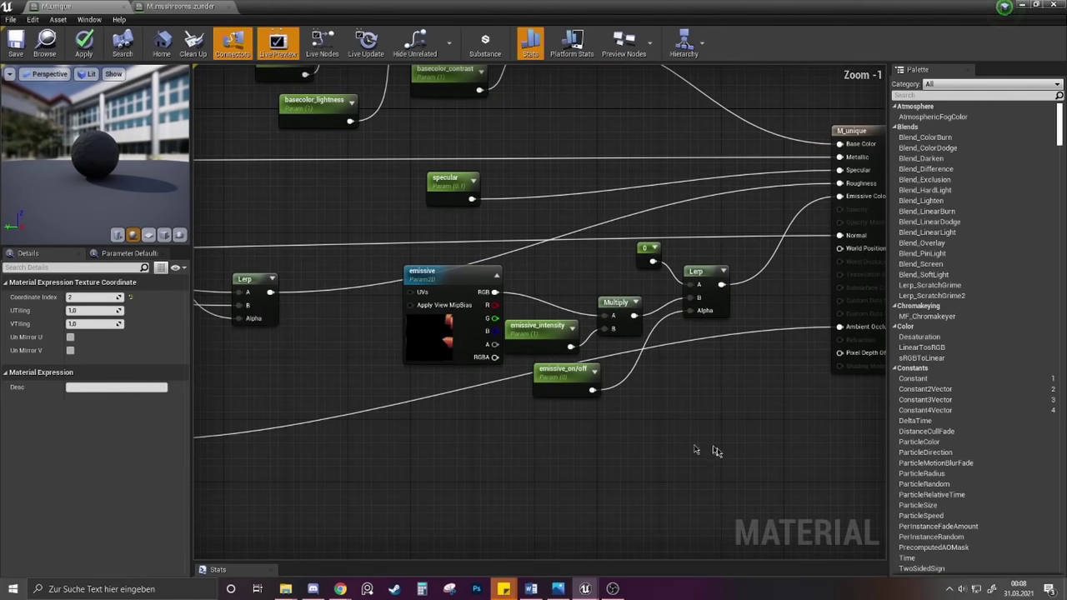
pyautogui.moveTo(706, 450); pyautogui.dragTo(632, 463, button='right')
pyautogui.moveTo(353, 284); pyautogui.dragTo(335, 282)
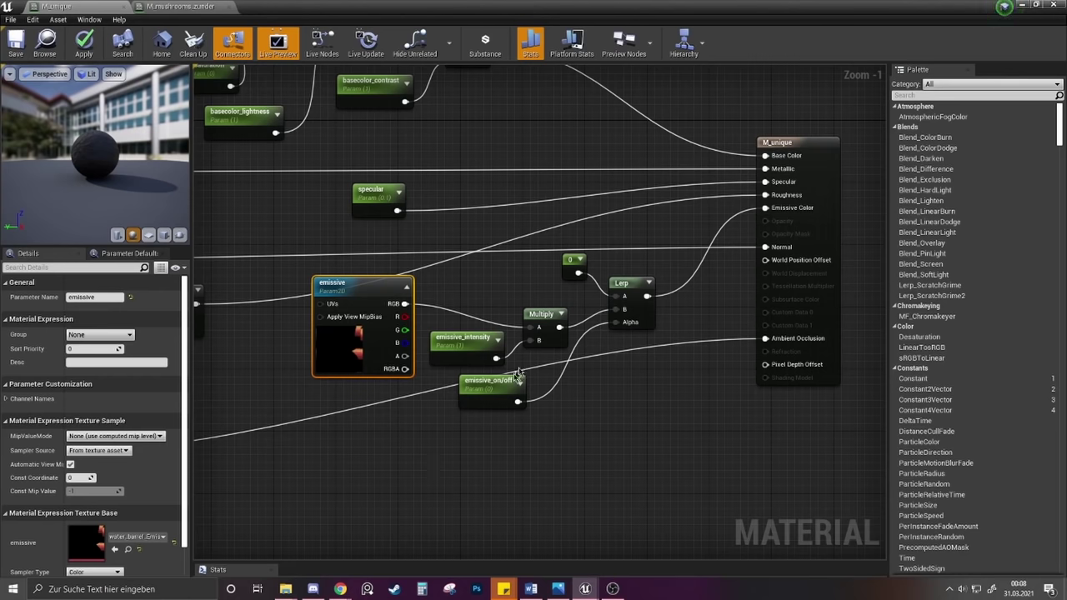
pyautogui.moveTo(487, 396); pyautogui.dragTo(526, 405)
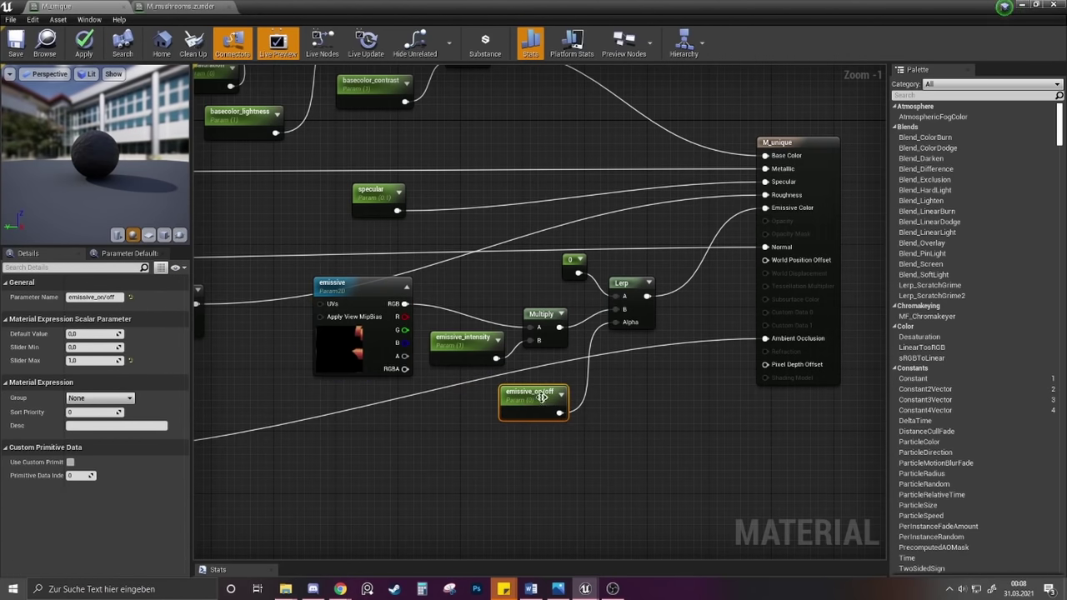
# Reposition the normal_strength parameter and the Mask (R G) node beside the normal texture node
pyautogui.moveTo(541, 398); pyautogui.dragTo(574, 412, button='right')
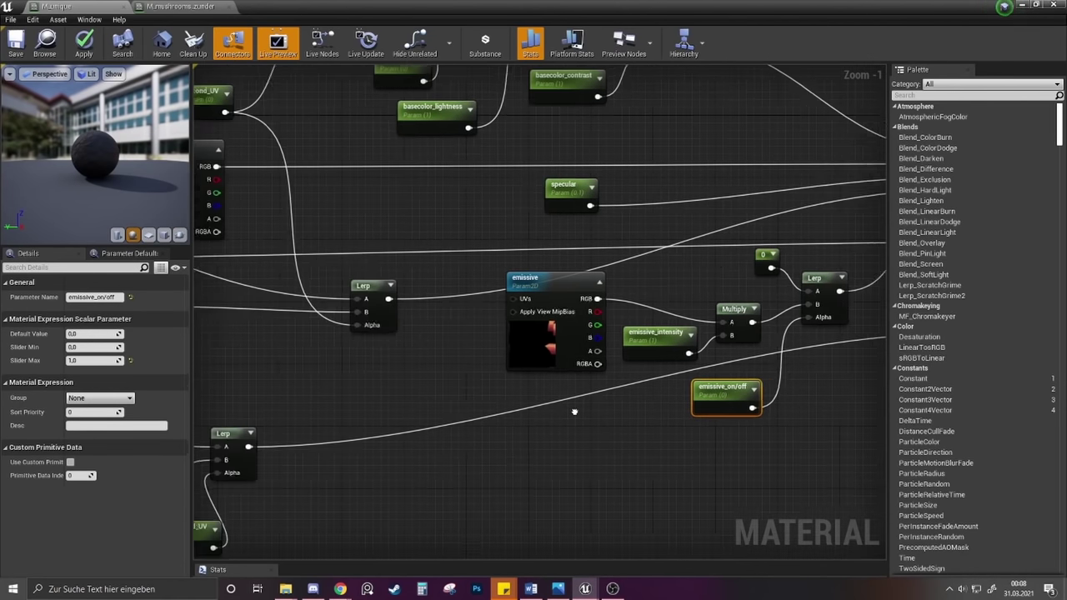
pyautogui.scroll(-5, 575, 412)
pyautogui.scroll(7, 326, 301)
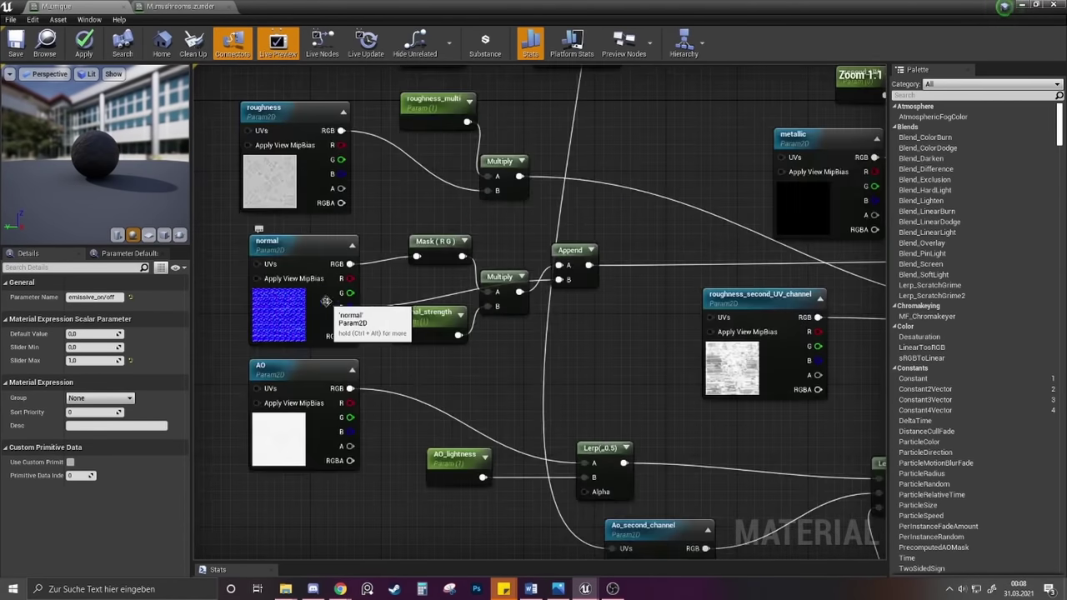
pyautogui.moveTo(389, 366); pyautogui.dragTo(395, 397, button='right')
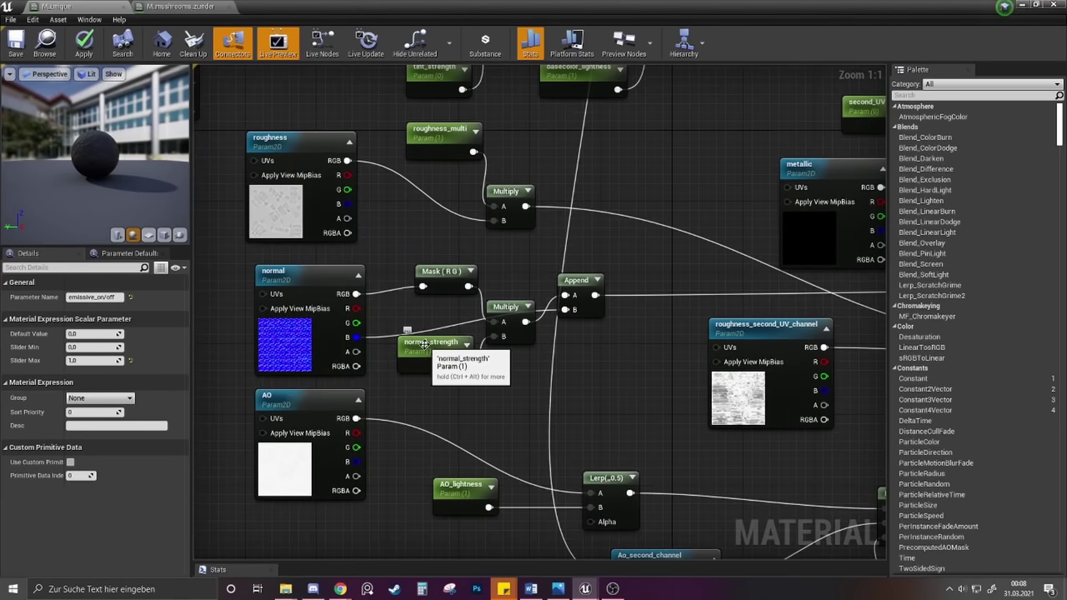
pyautogui.moveTo(457, 333); pyautogui.dragTo(446, 341)
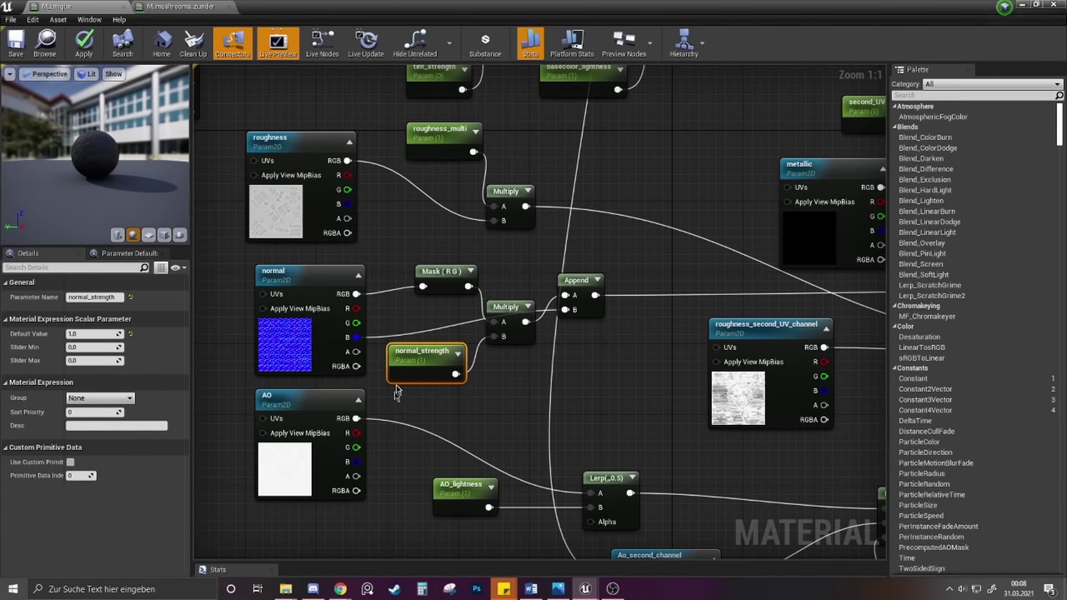
pyautogui.moveTo(440, 268); pyautogui.dragTo(422, 277)
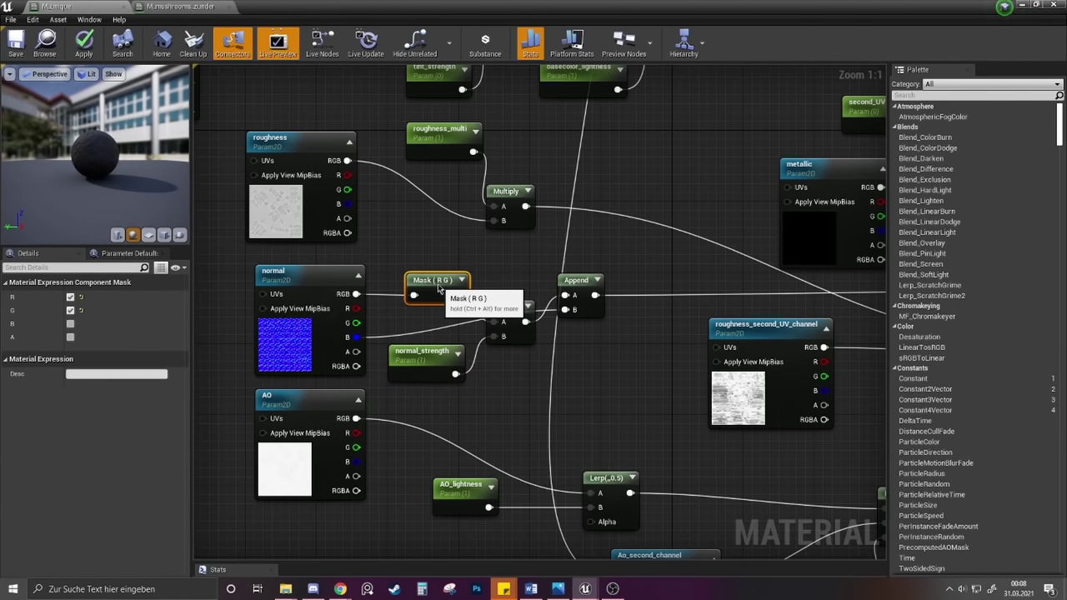
pyautogui.moveTo(427, 367); pyautogui.dragTo(435, 366)
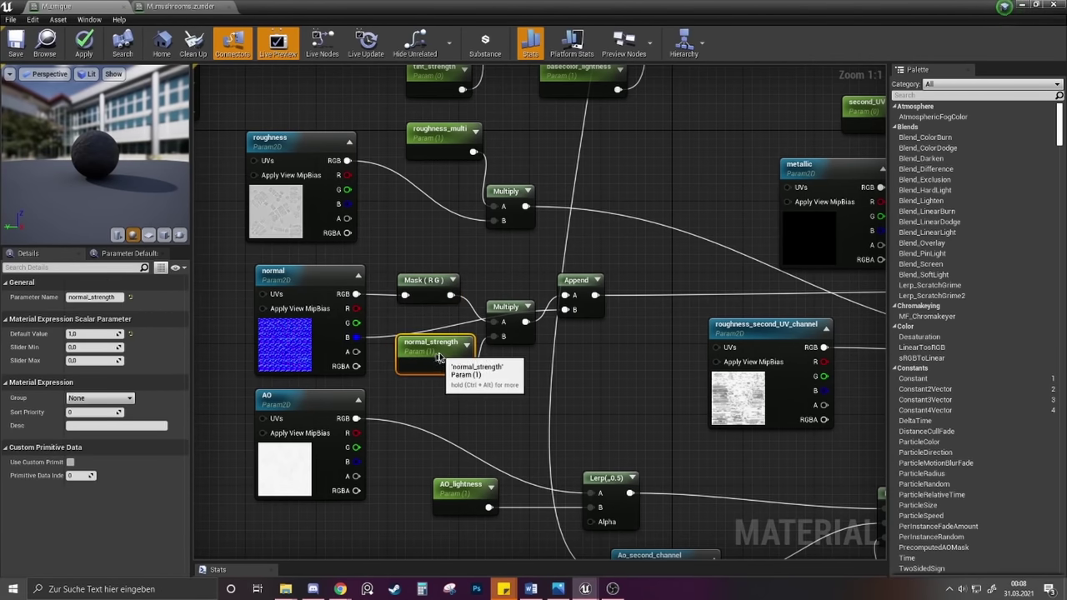
# Move the normal chain's Multiply node up beside Mask (R G) and shift the Append node slightly down behind it
pyautogui.scroll(-3, 597, 167)
pyautogui.moveTo(569, 100); pyautogui.dragTo(517, 186, button='right')
pyautogui.scroll(2, 545, 178)
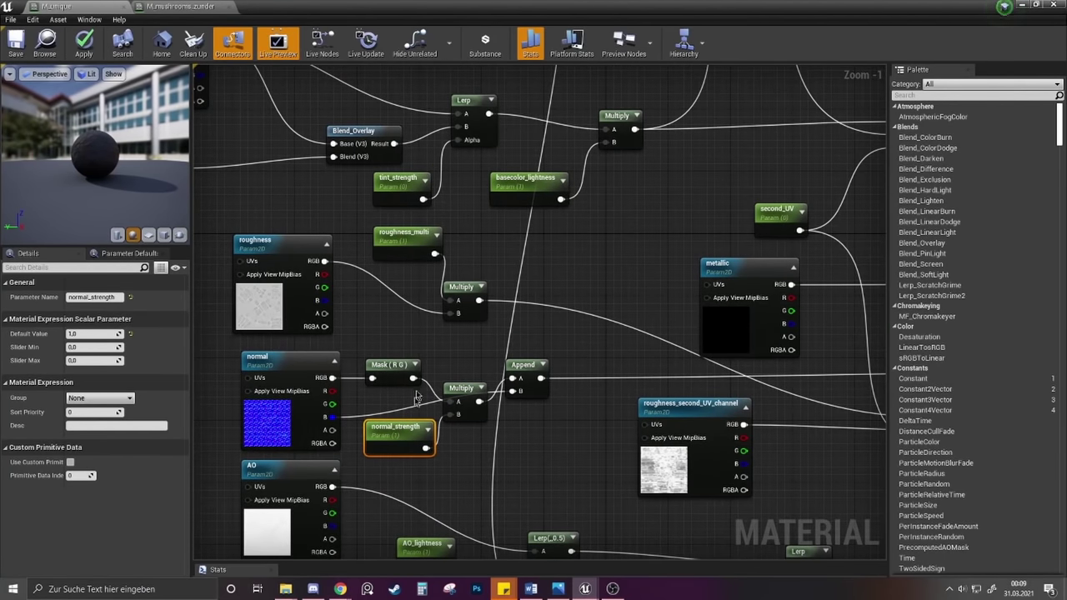
pyautogui.scroll(1, 417, 397)
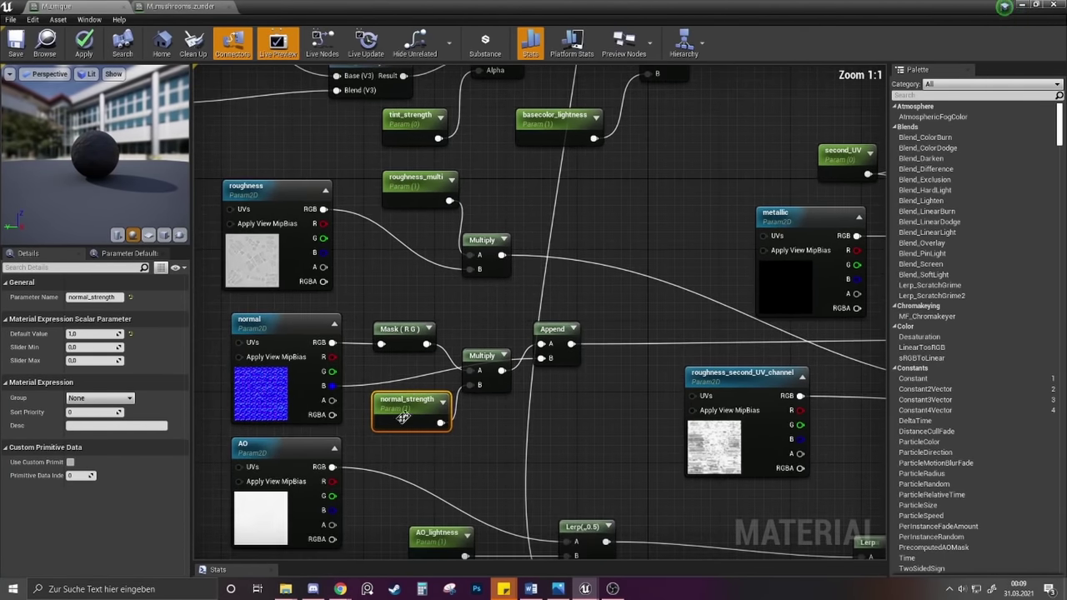
pyautogui.moveTo(403, 418); pyautogui.dragTo(394, 417)
pyautogui.doubleClick(399, 400)
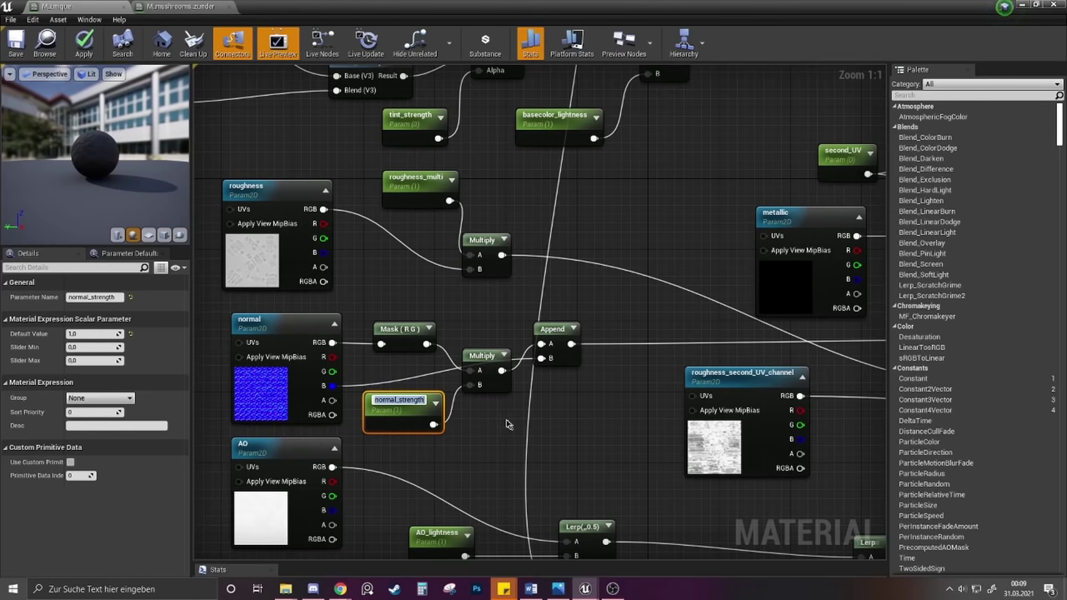
pyautogui.click(503, 424)
pyautogui.moveTo(481, 372); pyautogui.dragTo(538, 352)
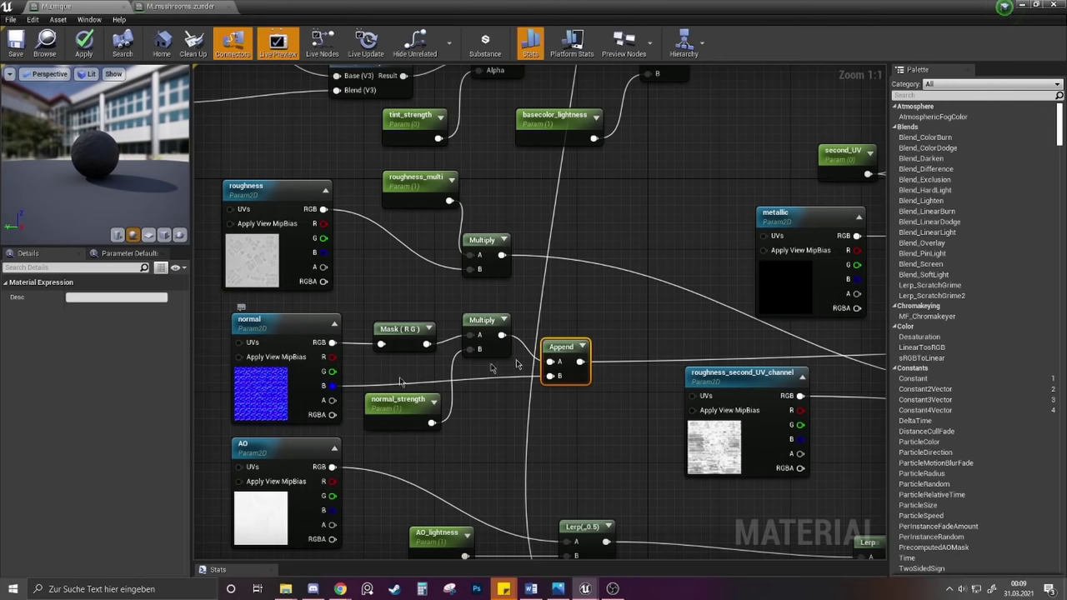
# Move the normal_strength parameter up closer to the Multiply node it drives
pyautogui.scroll(-5, 573, 426)
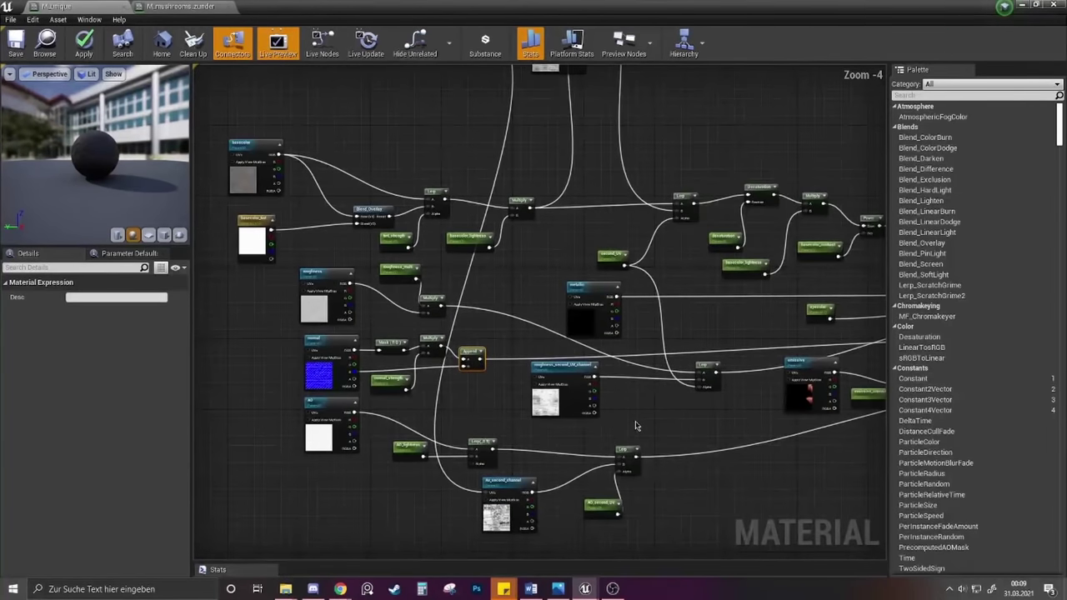
pyautogui.scroll(1, 399, 365)
pyautogui.scroll(3, 398, 365)
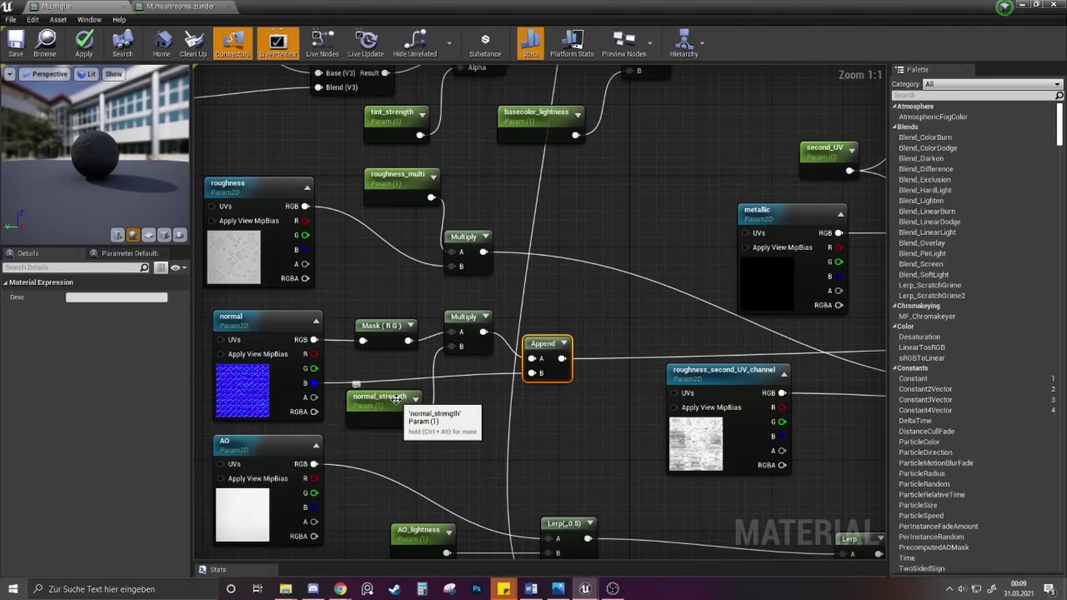
pyautogui.moveTo(398, 402); pyautogui.dragTo(397, 385)
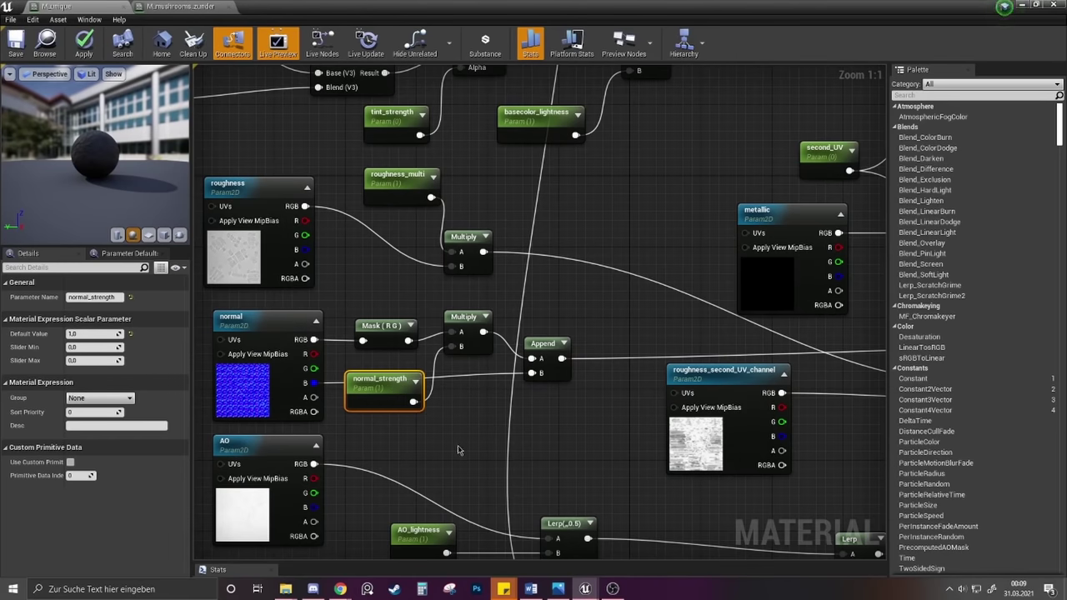
# Examine the AO chain with Ao_second_channel and AO_second_UV, and review the complete material graph
pyautogui.scroll(-5, 599, 489)
pyautogui.moveTo(647, 507); pyautogui.dragTo(585, 391, button='right')
pyautogui.scroll(5, 603, 430)
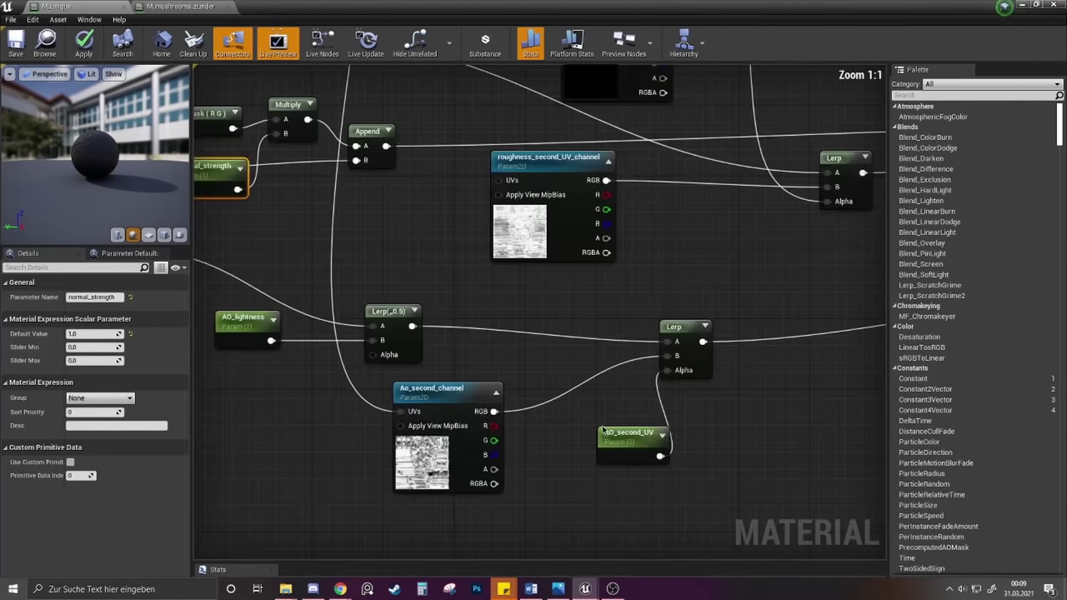
pyautogui.scroll(-1, 688, 391)
pyautogui.moveTo(732, 387); pyautogui.dragTo(656, 386, button='right')
pyautogui.scroll(1, 649, 387)
pyautogui.scroll(1, 650, 388)
pyautogui.moveTo(734, 384); pyautogui.dragTo(760, 414, button='right')
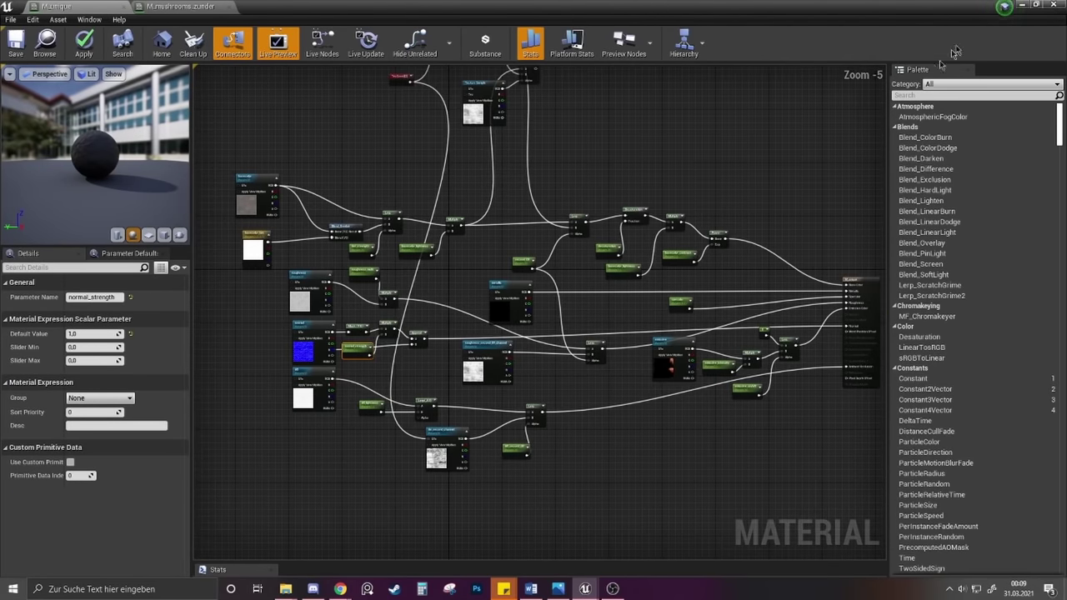
# Put the material editor away and view the grass and ferns in front of the smithy up close in the level
pyautogui.click(1020, 5)
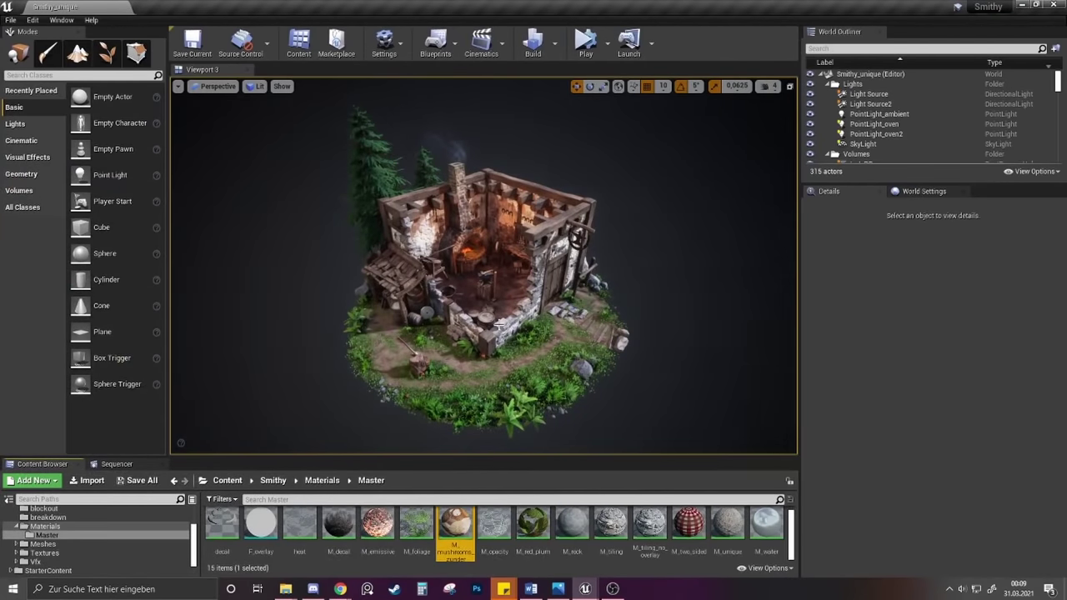
pyautogui.moveTo(505, 367); pyautogui.dragTo(481, 350, button='right')
pyautogui.press('w')
pyautogui.press('s')
pyautogui.press('w')
pyautogui.press('d')
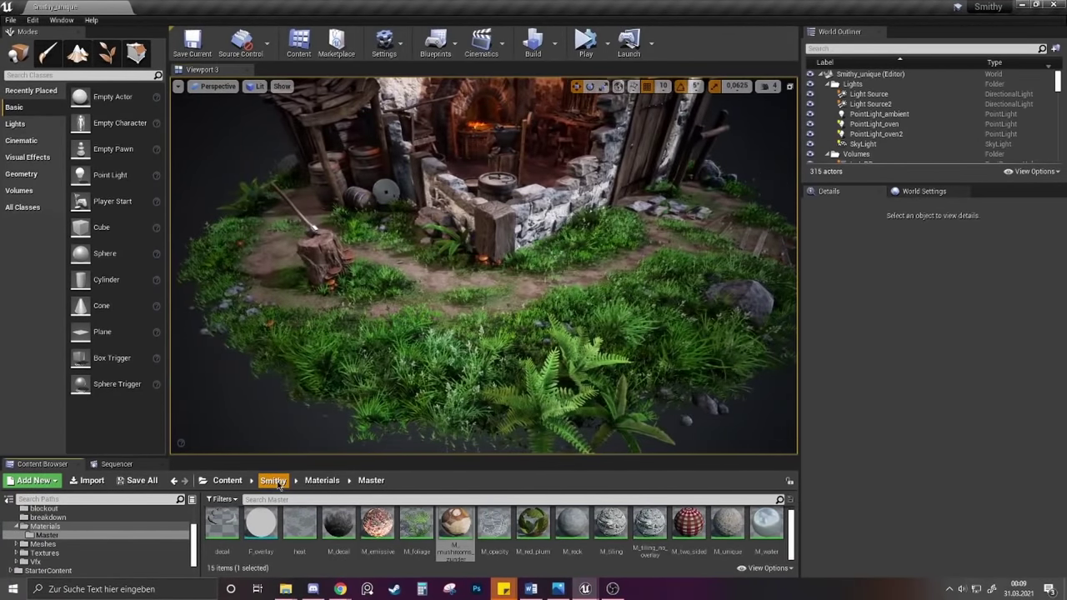
# Open the foliage folder inside Smithy/Meshes in the content browser
pyautogui.click(279, 482)
pyautogui.doubleClick(333, 523)
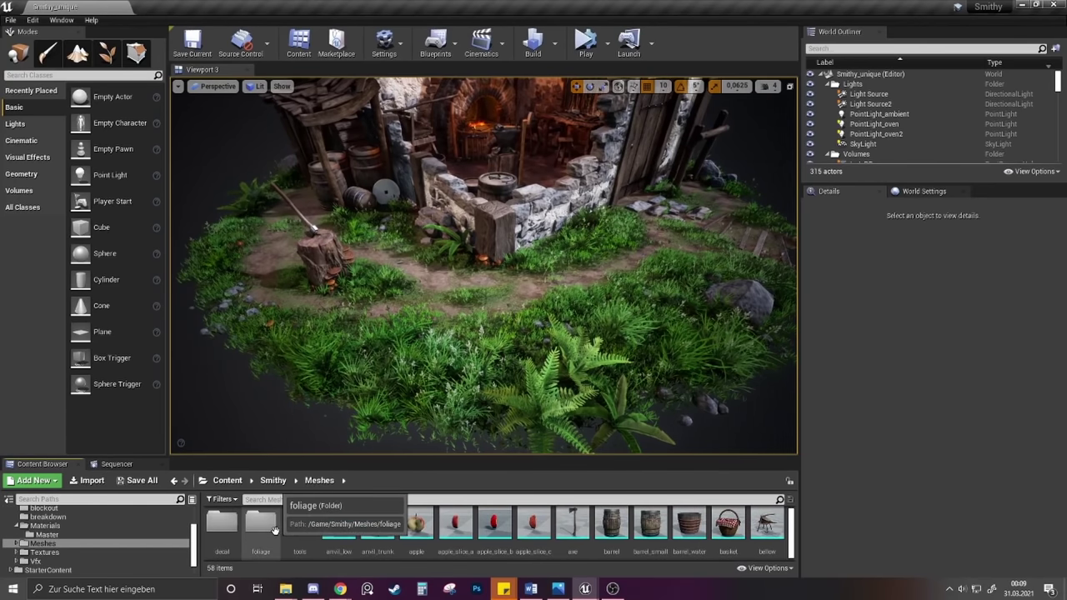
pyautogui.doubleClick(273, 528)
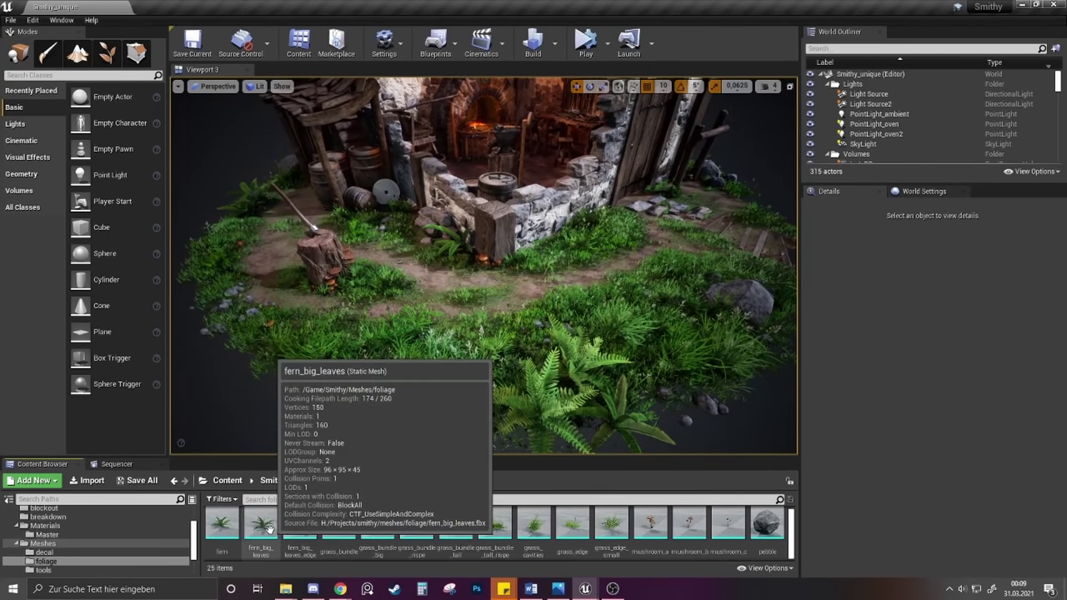
# Place a fern mesh from the foliage folder on the dirt path in front of the smithy
pyautogui.moveTo(269, 528); pyautogui.dragTo(492, 305)
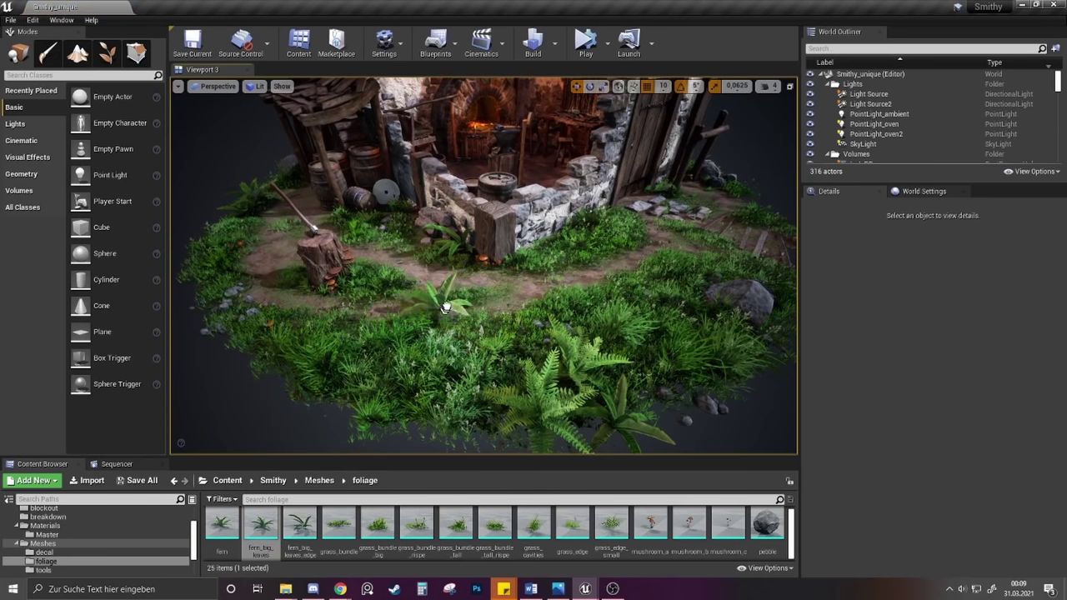
pyautogui.click(222, 525)
pyautogui.moveTo(222, 525); pyautogui.dragTo(321, 417)
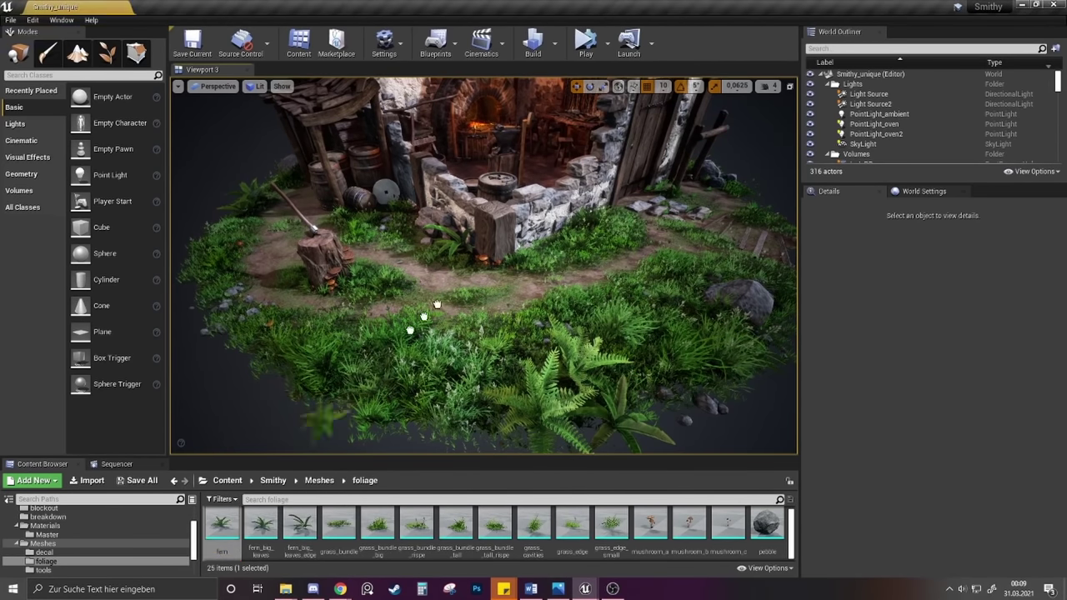
pyautogui.moveTo(445, 308); pyautogui.dragTo(447, 308)
pyautogui.press('w')
pyautogui.moveTo(467, 312); pyautogui.dragTo(450, 313, button='right')
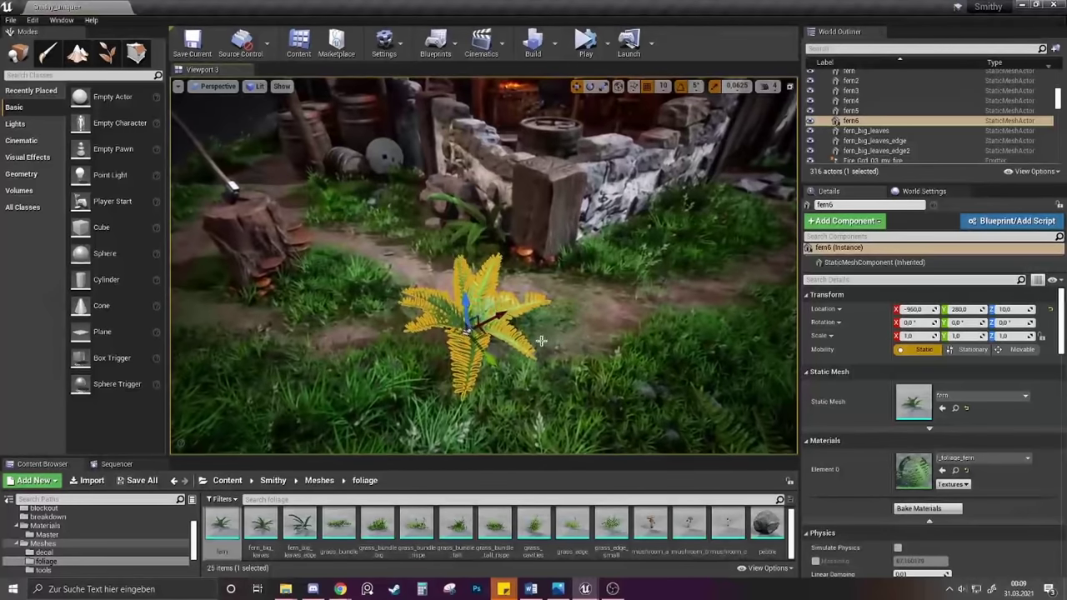
# Duplicate the fern beside the original, scale the copy to 0.6875, rotate it slightly and deselect it
pyautogui.click(553, 326)
pyautogui.click(472, 315)
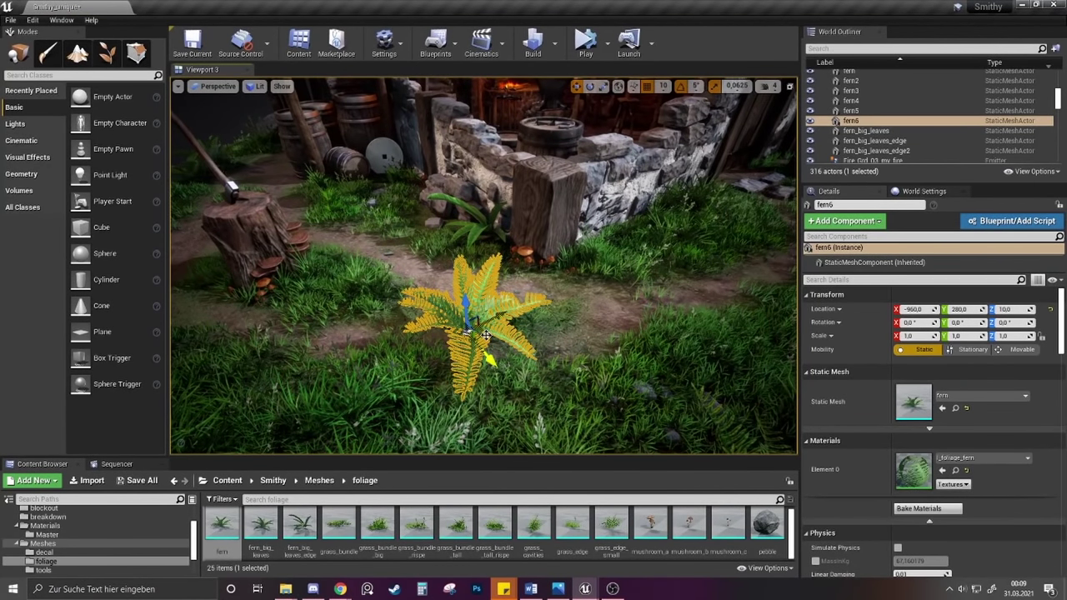
pyautogui.moveTo(483, 332); pyautogui.dragTo(559, 338)
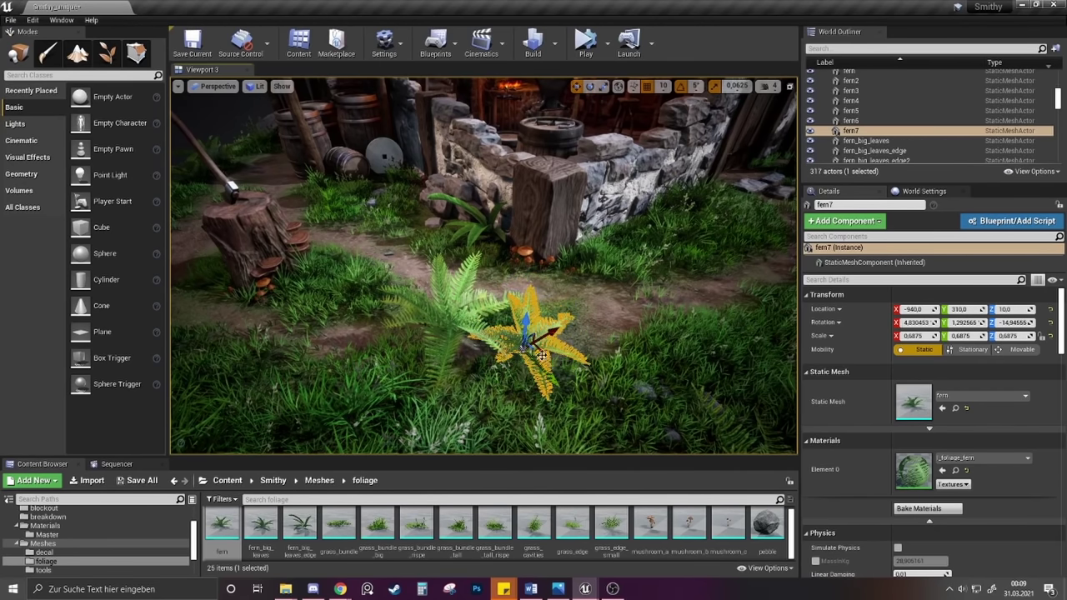
pyautogui.moveTo(542, 355); pyautogui.dragTo(541, 360, button='right')
pyautogui.click(659, 403)
# Examine how grass edge pieces and pebbles break up the ground's outer edge near the chopping stump
pyautogui.moveTo(659, 402)
pyautogui.mouseDown(button='right')
pyautogui.moveTo(675, 390)
pyautogui.moveTo(675, 407)
pyautogui.moveTo(684, 403)
pyautogui.moveTo(648, 399)
pyautogui.moveTo(631, 423)
pyautogui.moveTo(676, 405)
pyautogui.moveTo(654, 408)
pyautogui.mouseUp(button='right')
pyautogui.press('s')
pyautogui.press('w')
pyautogui.press('s')
pyautogui.press('w')
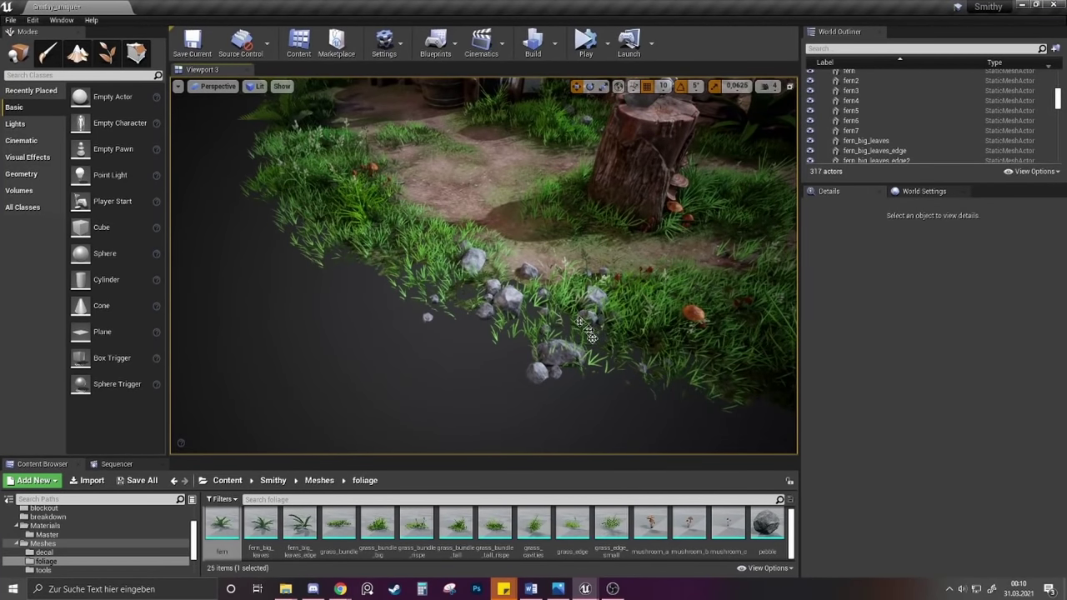
pyautogui.moveTo(442, 298); pyautogui.dragTo(455, 302, button='right')
pyautogui.press('w')
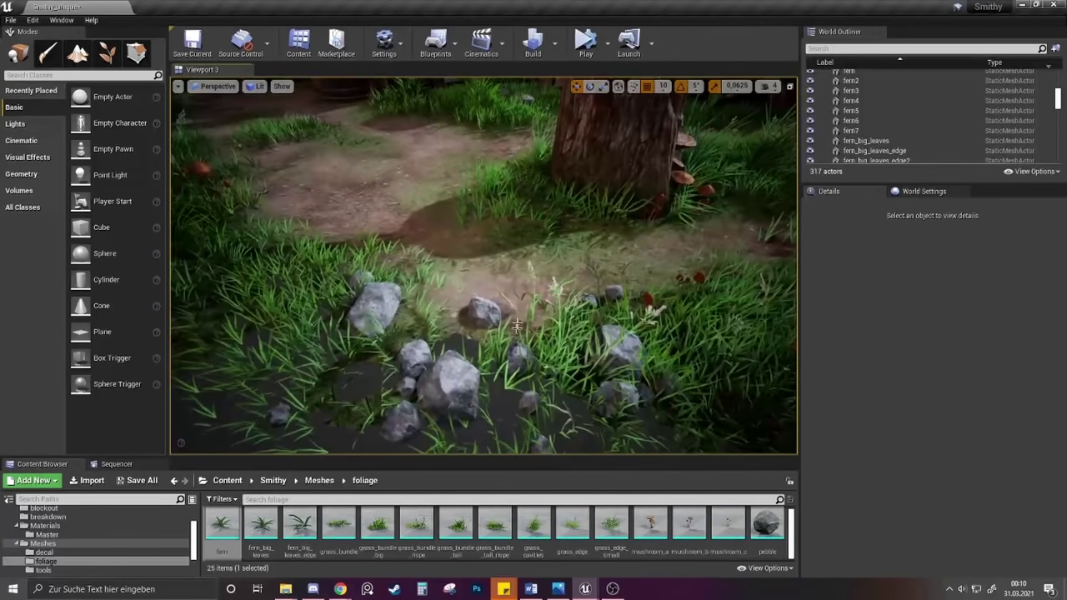
pyautogui.moveTo(516, 327); pyautogui.dragTo(448, 314, button='right')
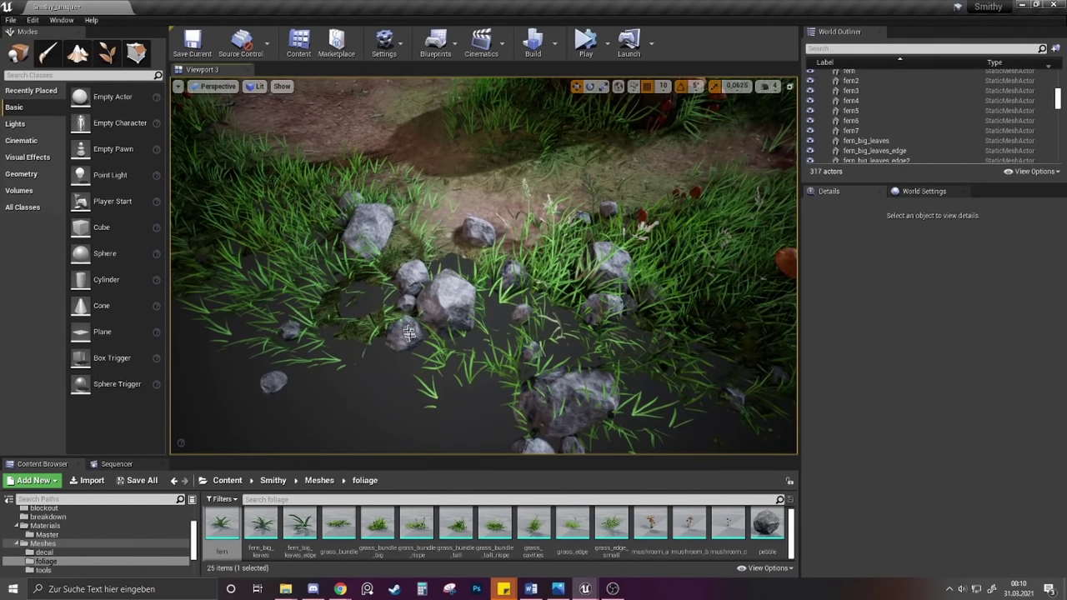
pyautogui.moveTo(405, 307); pyautogui.dragTo(392, 305, button='right')
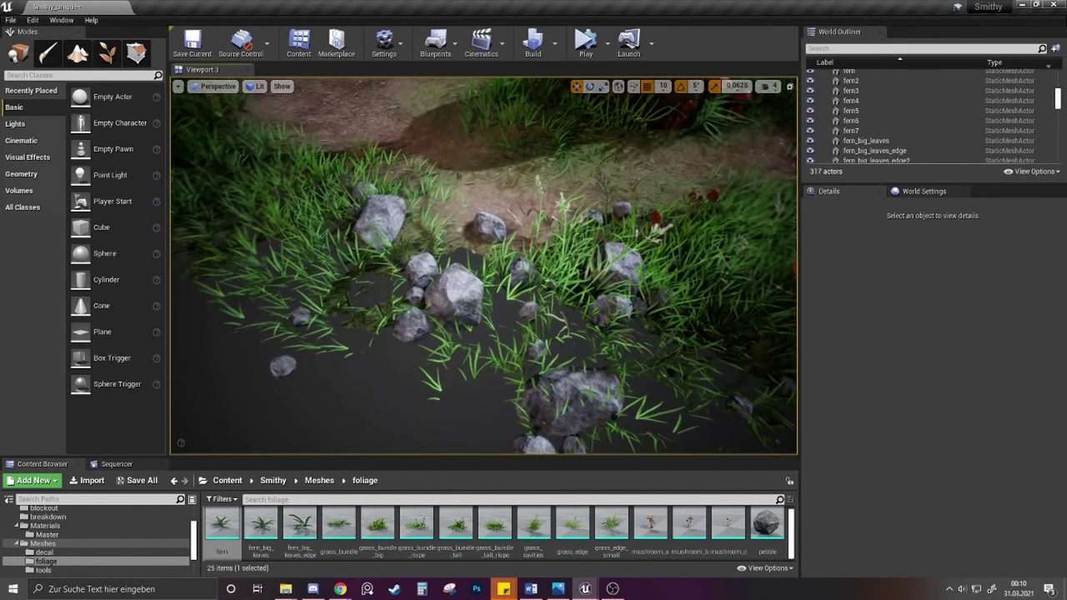
pyautogui.moveTo(483, 266); pyautogui.dragTo(400, 265, button='right')
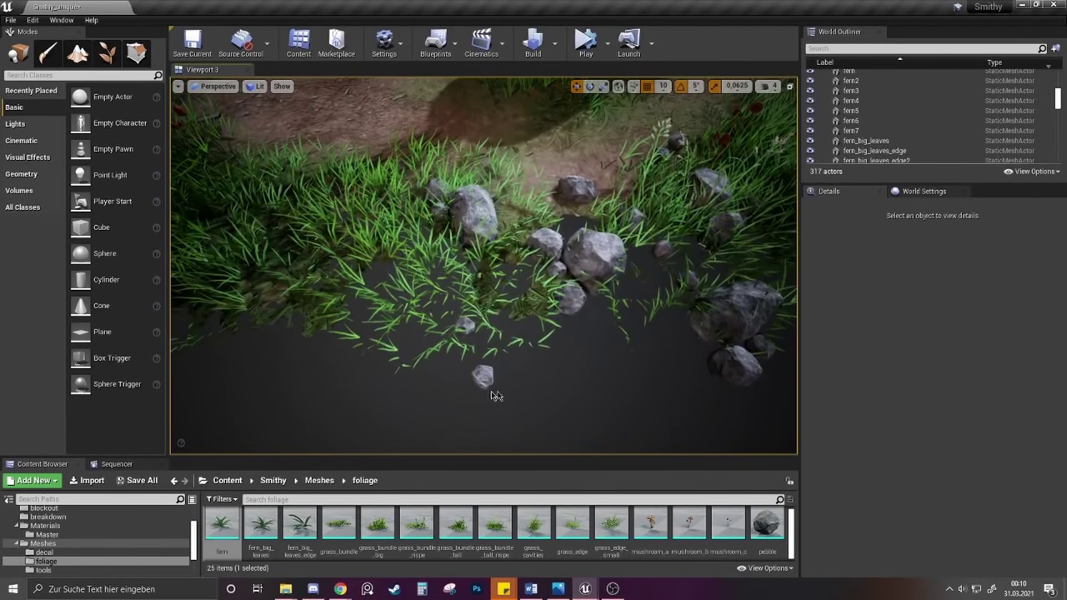
pyautogui.moveTo(496, 396)
pyautogui.mouseDown(button='right')
pyautogui.moveTo(542, 379)
pyautogui.moveTo(500, 384)
pyautogui.moveTo(496, 395)
pyautogui.mouseUp(button='right')
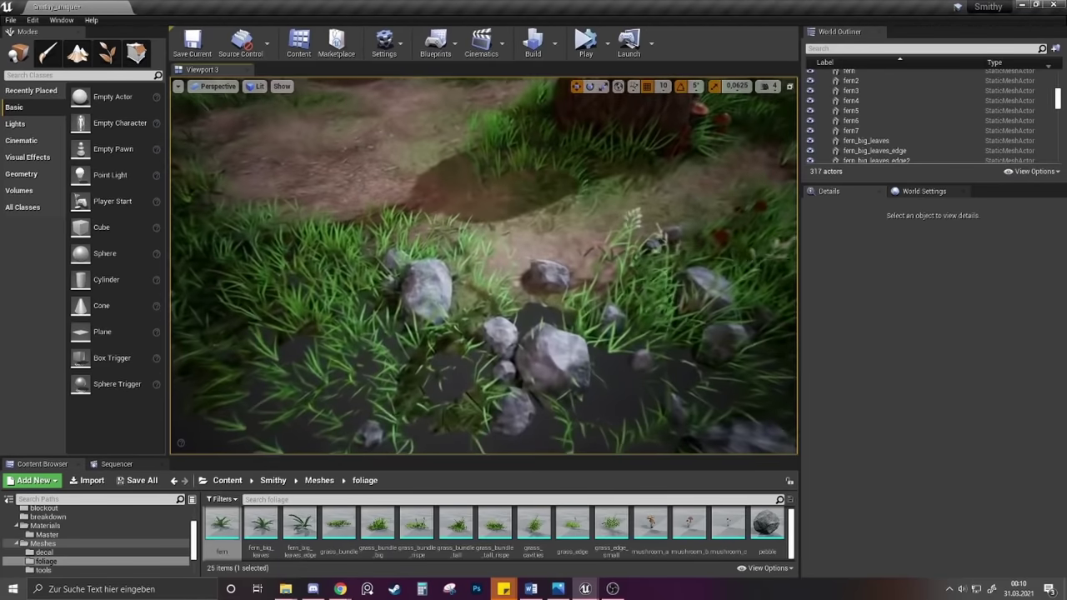
pyautogui.moveTo(563, 322)
pyautogui.mouseDown(button='right')
pyautogui.moveTo(574, 351)
pyautogui.moveTo(562, 322)
pyautogui.mouseUp(button='right')
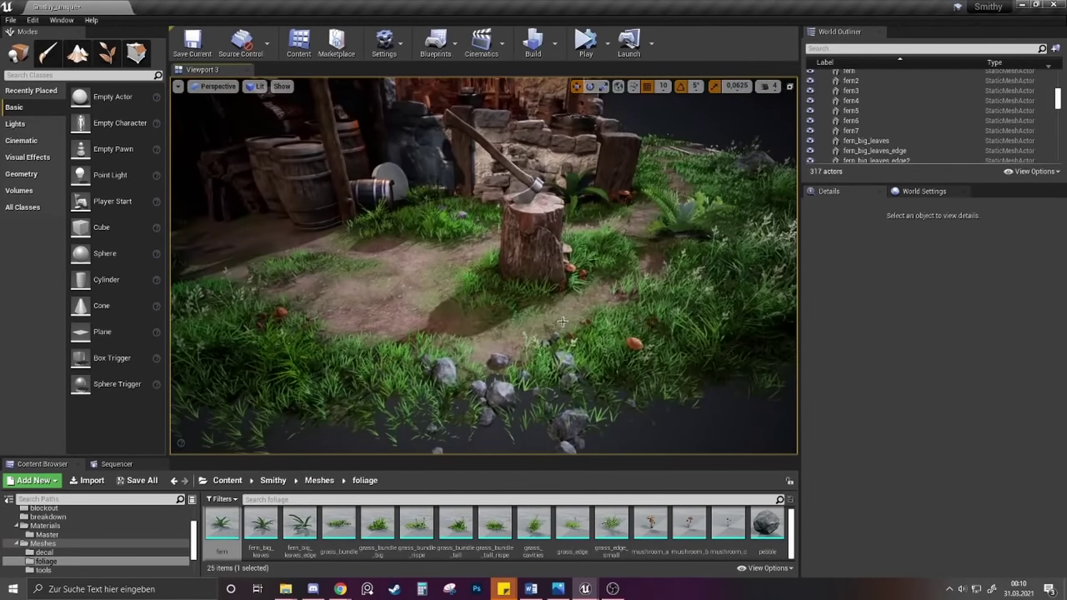
pyautogui.moveTo(481, 343); pyautogui.dragTo(450, 325, button='right')
pyautogui.moveTo(488, 357)
pyautogui.mouseDown(button='right')
pyautogui.moveTo(500, 354)
pyautogui.moveTo(471, 346)
pyautogui.moveTo(551, 346)
pyautogui.moveTo(542, 341)
pyautogui.moveTo(567, 321)
pyautogui.moveTo(489, 358)
pyautogui.mouseUp(button='right')
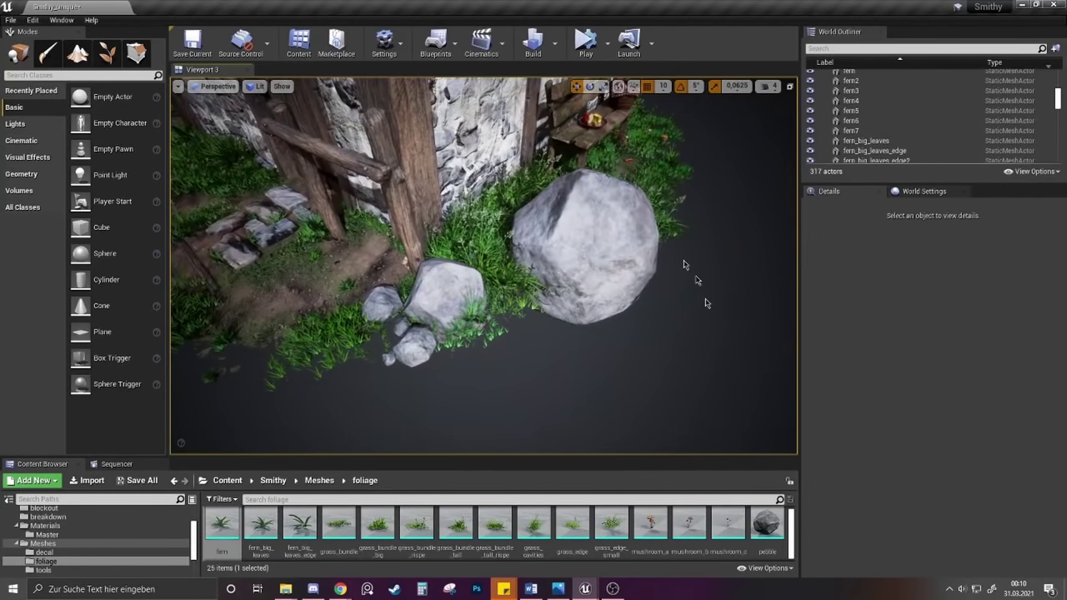
# Examine the grass and boulders along the smithy's side wall and the grass and ferns beside the path
pyautogui.moveTo(577, 304); pyautogui.dragTo(557, 302, button='right')
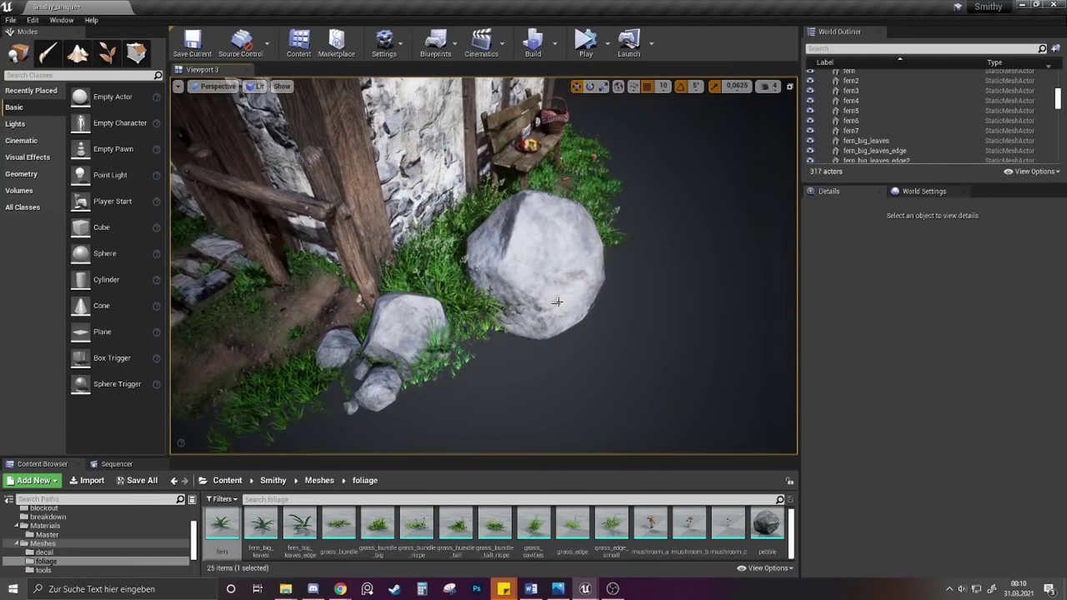
pyautogui.moveTo(438, 312); pyautogui.dragTo(423, 301, button='right')
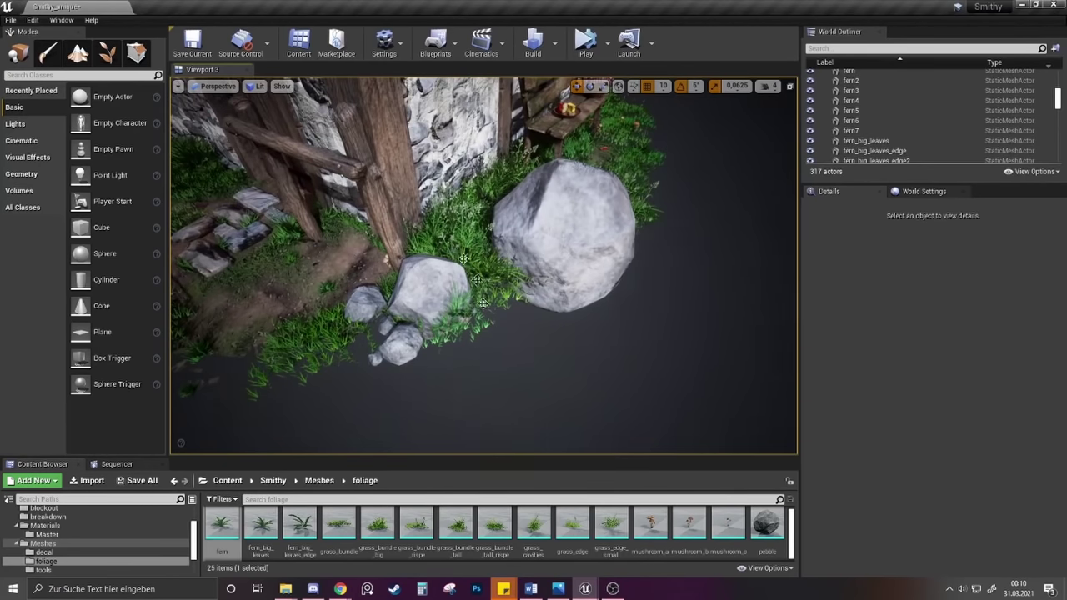
pyautogui.moveTo(409, 391); pyautogui.dragTo(387, 385, button='right')
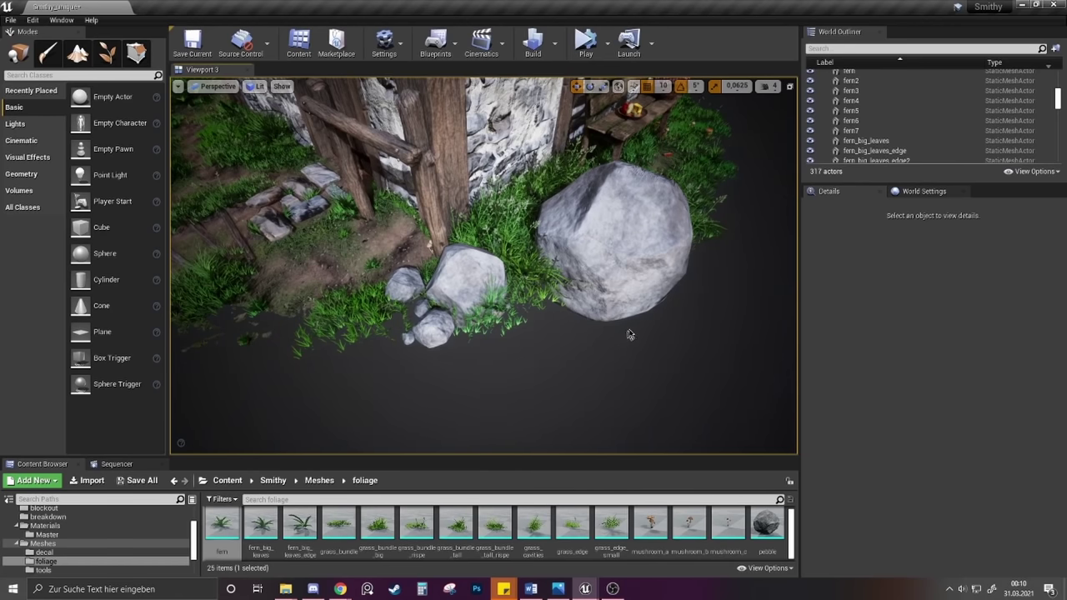
pyautogui.moveTo(630, 335); pyautogui.dragTo(555, 335, button='right')
pyautogui.scroll(-6, 630, 334)
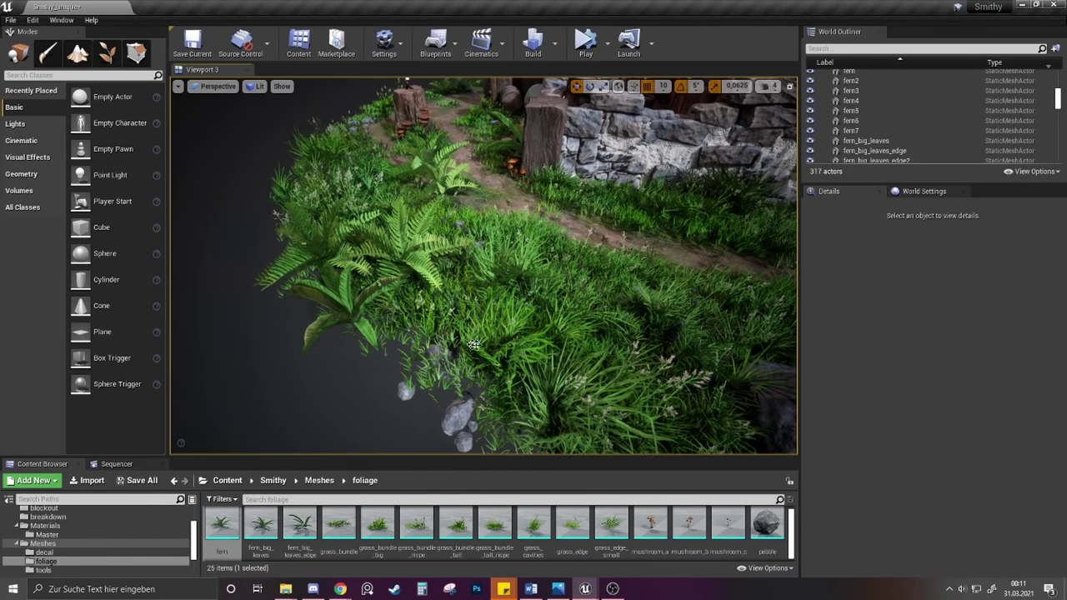
pyautogui.moveTo(556, 336); pyautogui.dragTo(548, 337, button='right')
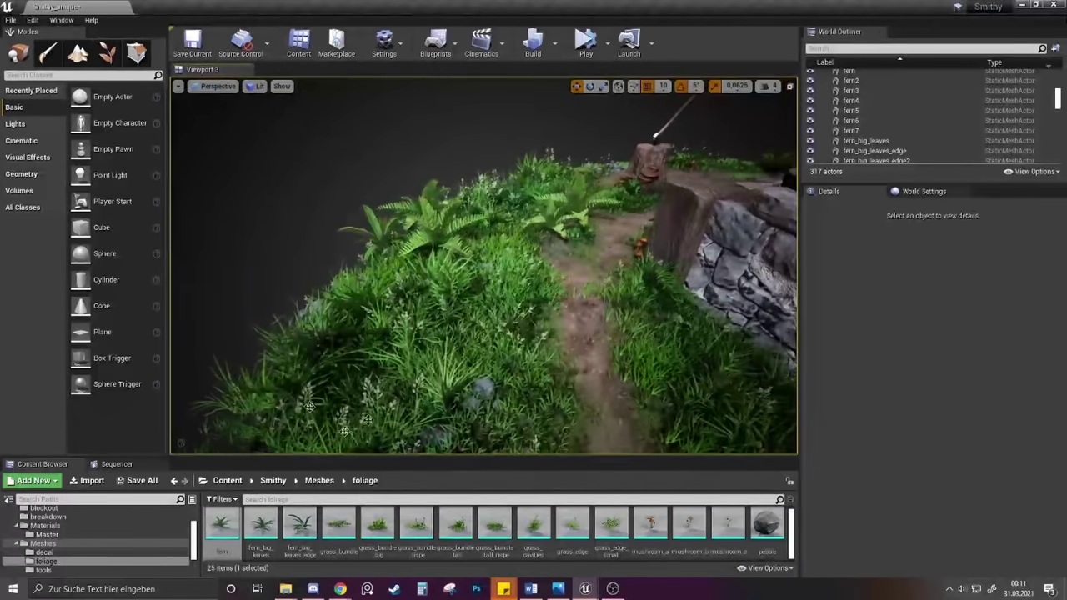
pyautogui.moveTo(462, 338); pyautogui.dragTo(519, 285, button='right')
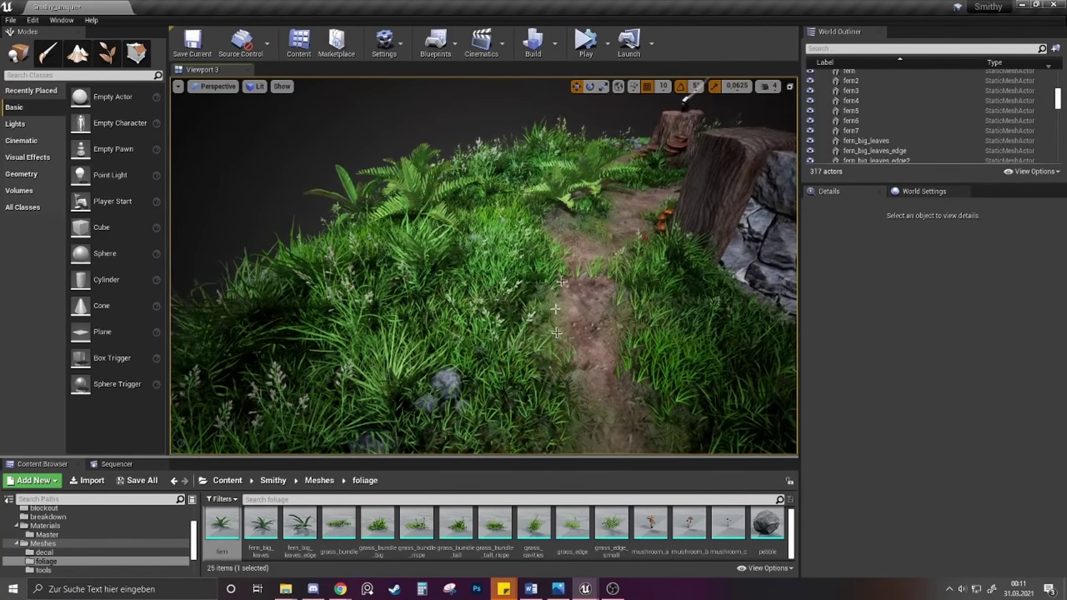
pyautogui.moveTo(600, 277); pyautogui.dragTo(592, 274, button='right')
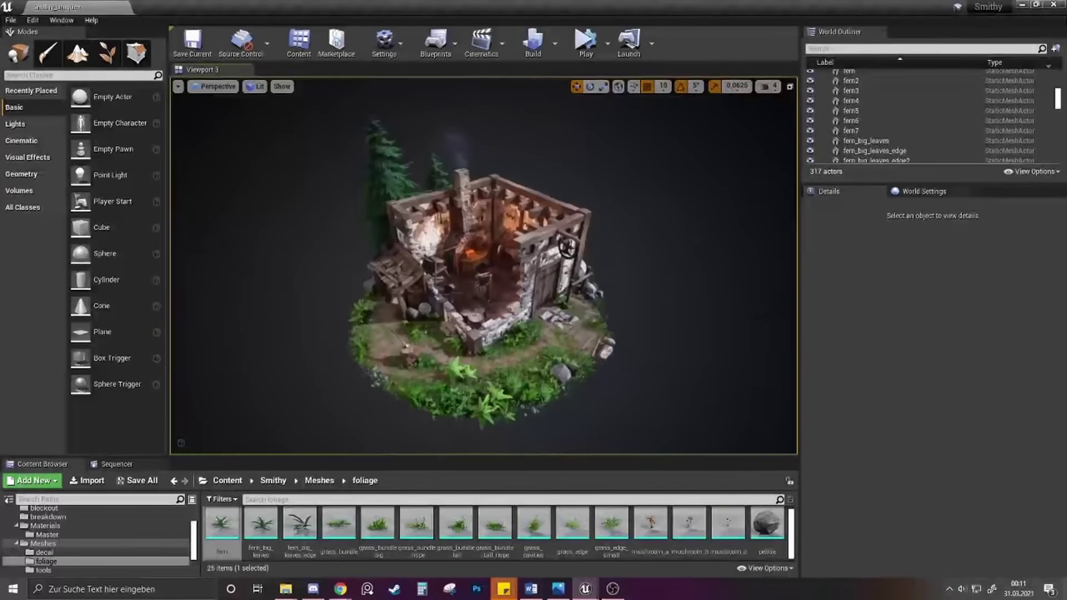
pyautogui.moveTo(484, 267); pyautogui.dragTo(495, 292, button='right')
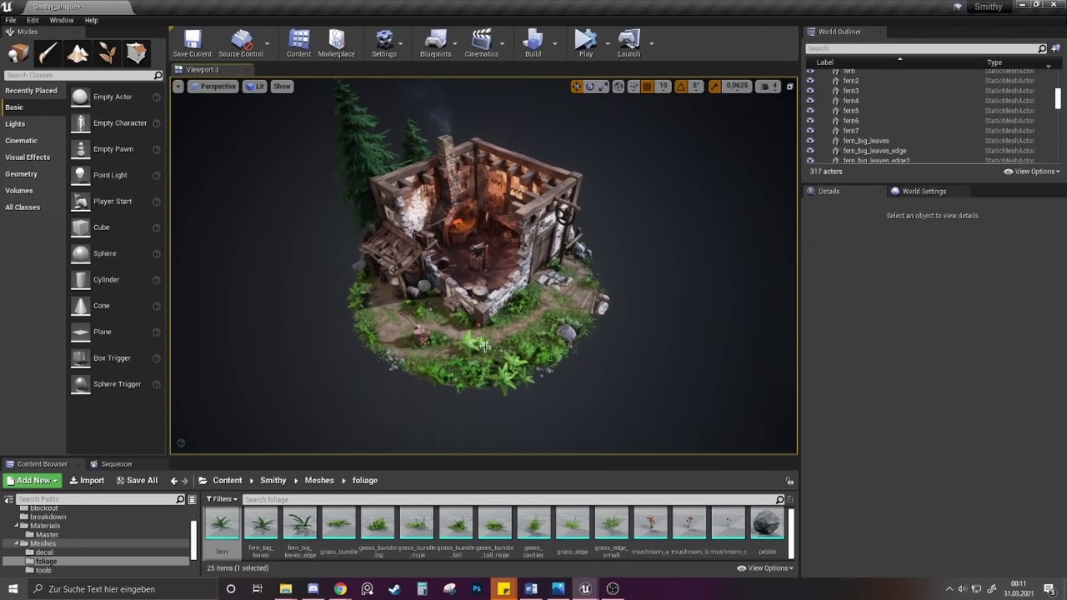
# Delete the two test ferns from the path in front of the smithy
pyautogui.click(473, 344)
pyautogui.click(463, 345)
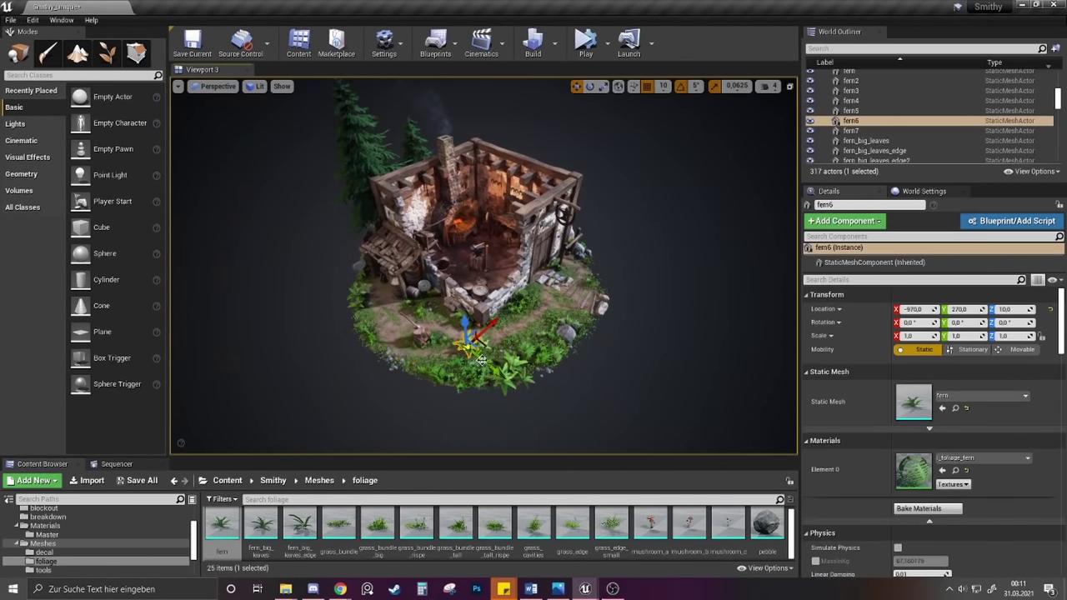
pyautogui.press('Delete')
pyautogui.click(485, 343)
pyautogui.press('Delete')
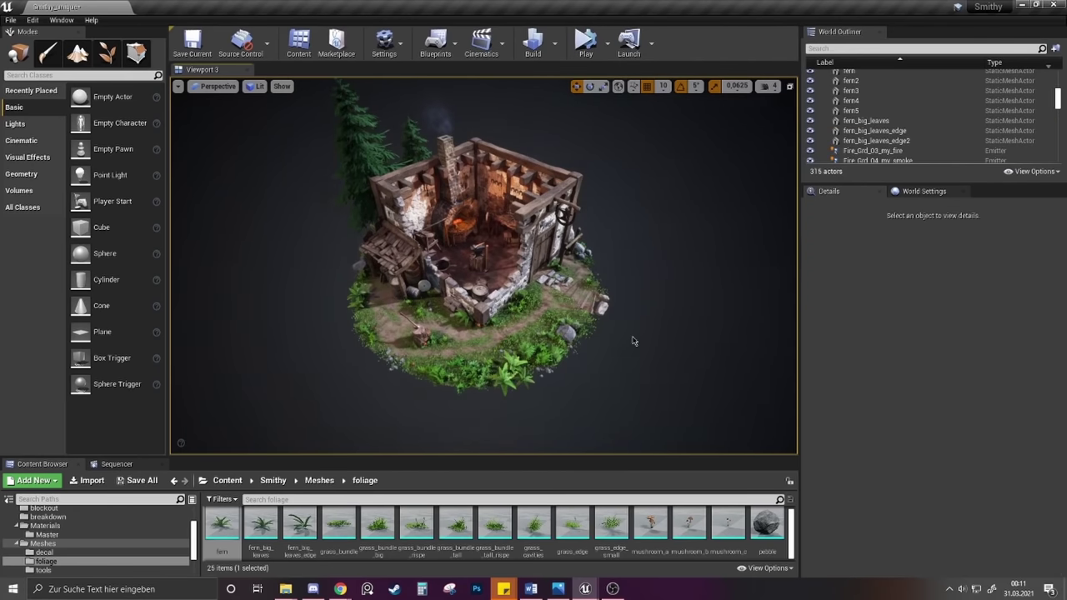
# View the forge interior up close and look over the whole smithy scene from all sides
pyautogui.press('w')
pyautogui.moveTo(484, 343); pyautogui.dragTo(487, 330, button='right')
pyautogui.press('s')
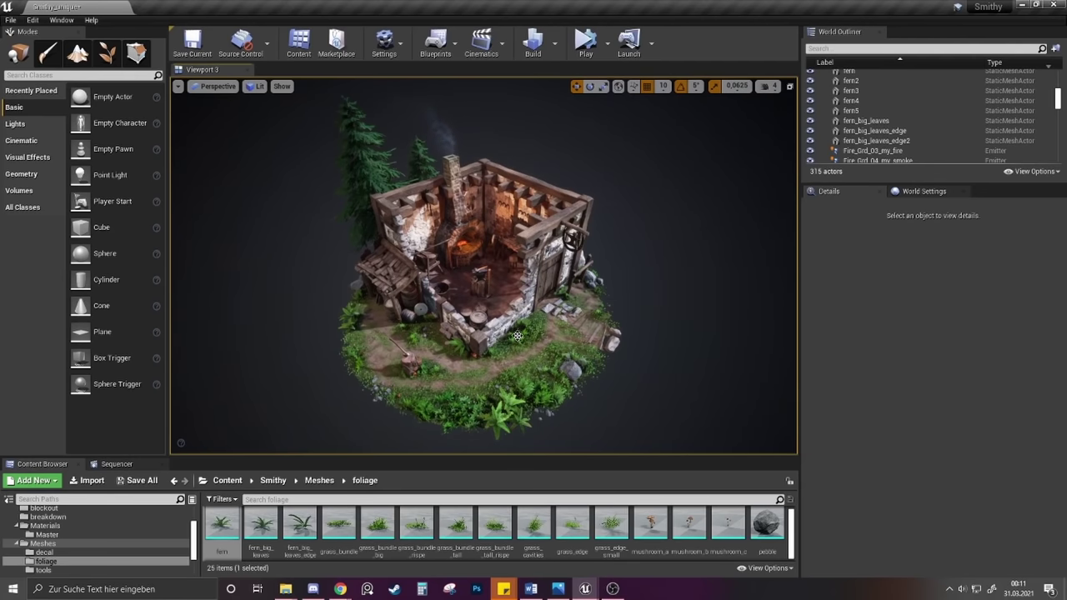
pyautogui.moveTo(492, 343)
pyautogui.mouseDown(button='right')
pyautogui.moveTo(490, 299)
pyautogui.moveTo(494, 340)
pyautogui.mouseUp(button='right')
pyautogui.press('w')
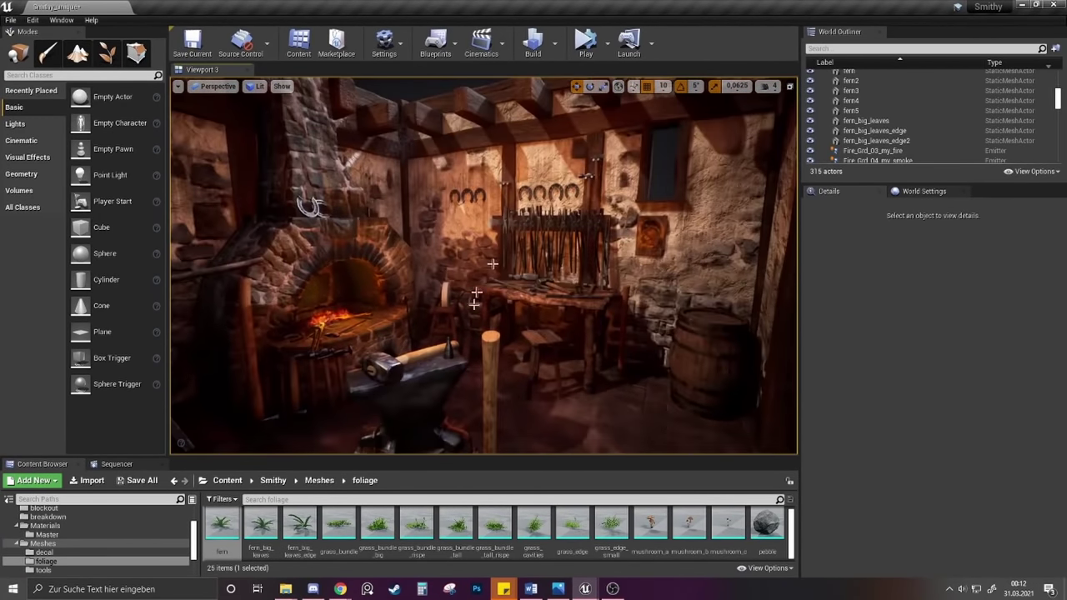
pyautogui.moveTo(476, 292); pyautogui.dragTo(473, 350, button='right')
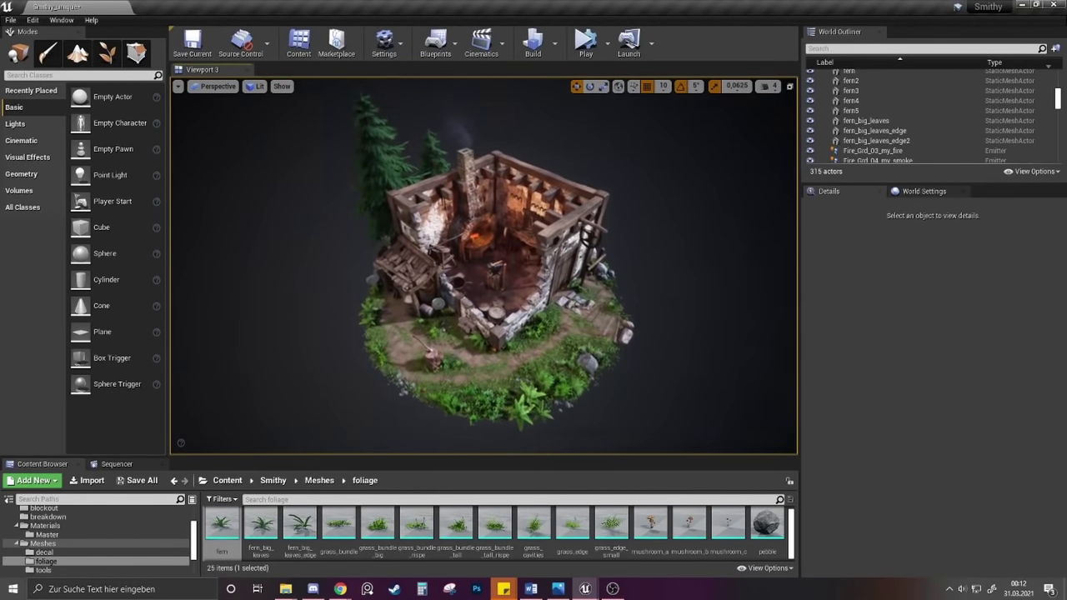
pyautogui.keyDown('alt'); pyautogui.moveTo(505, 229); pyautogui.dragTo(544, 229, button='right'); pyautogui.keyUp('alt')
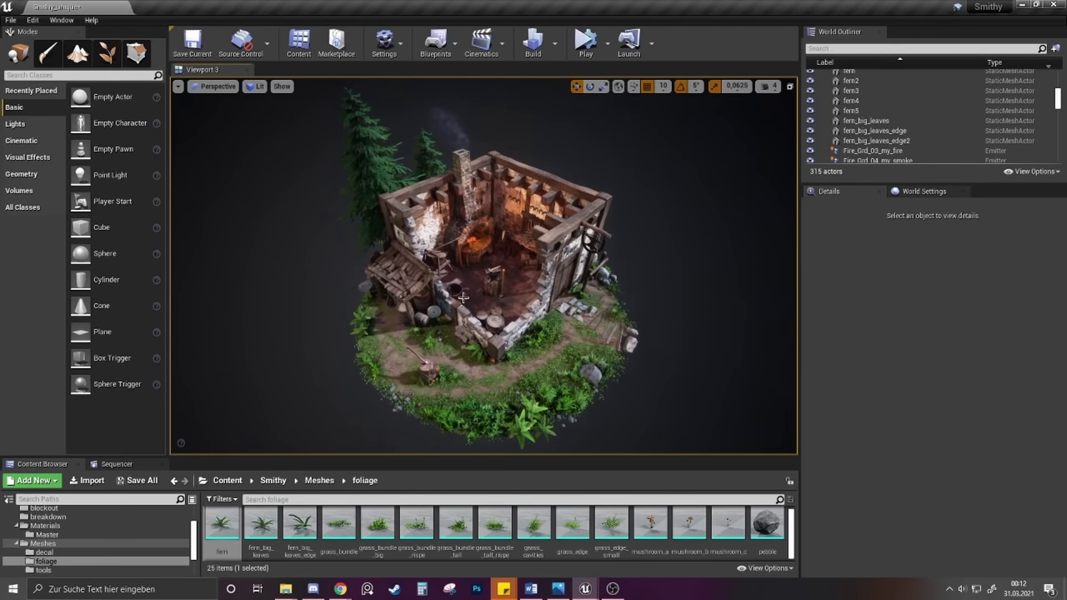
pyautogui.keyDown('alt'); pyautogui.moveTo(463, 297); pyautogui.dragTo(276, 298); pyautogui.keyUp('alt')
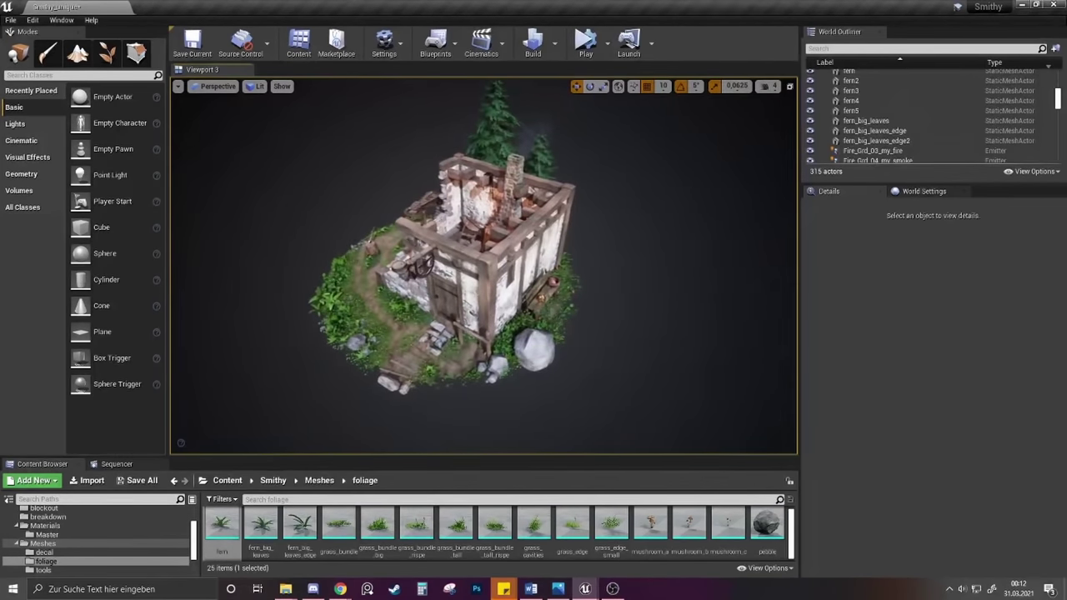
pyautogui.moveTo(483, 267); pyautogui.dragTo(351, 293, button='right')
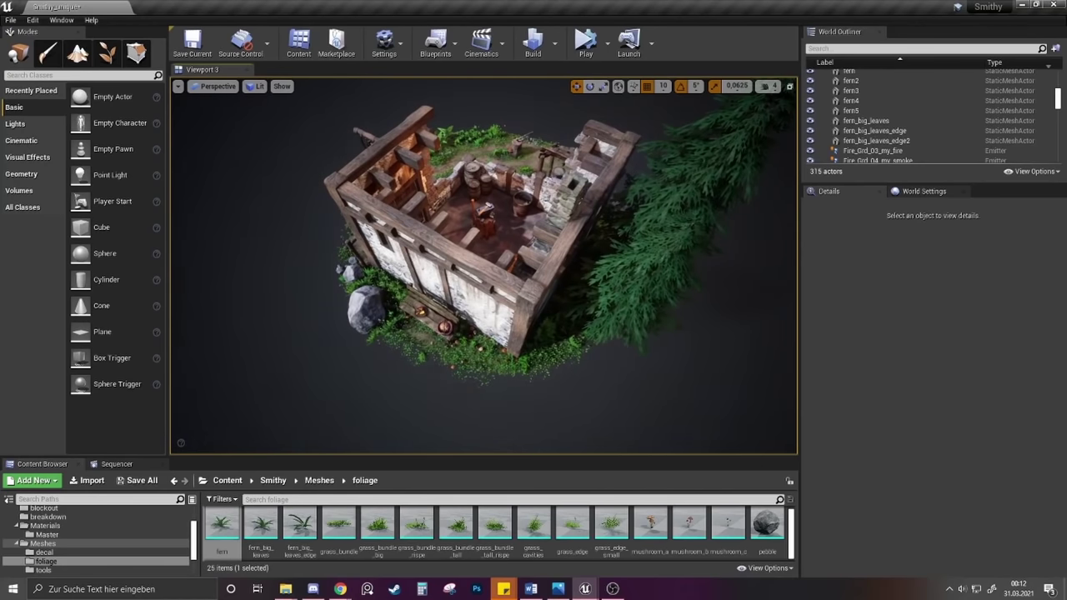
pyautogui.moveTo(597, 292)
pyautogui.mouseDown(button='right')
pyautogui.moveTo(538, 306)
pyautogui.moveTo(596, 292)
pyautogui.mouseUp(button='right')
pyautogui.keyDown('alt'); pyautogui.moveTo(596, 291); pyautogui.dragTo(617, 285); pyautogui.keyUp('alt')
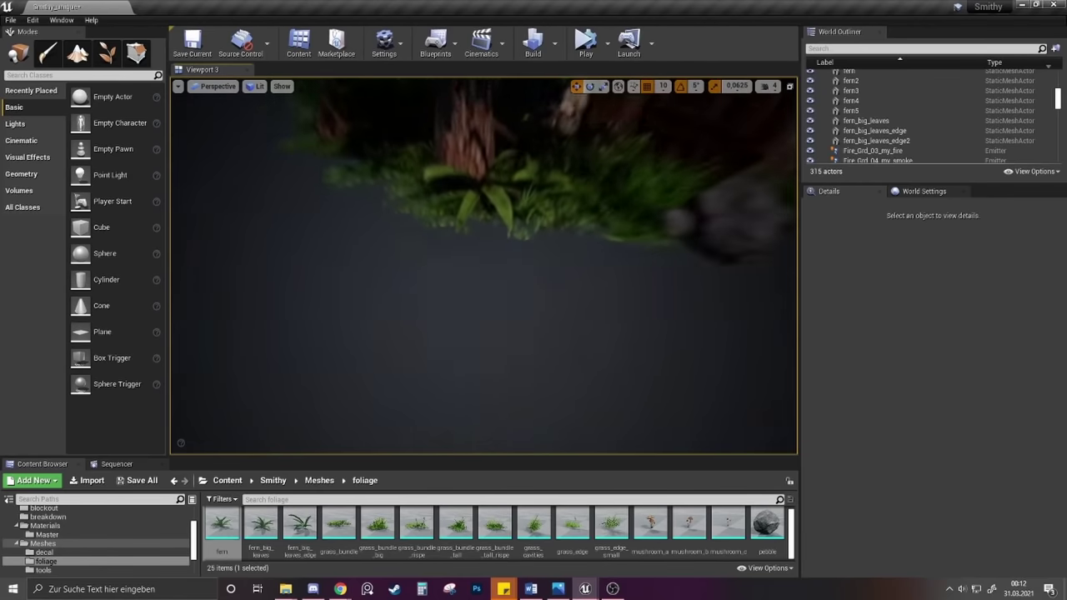
pyautogui.moveTo(617, 285); pyautogui.dragTo(691, 264, button='right')
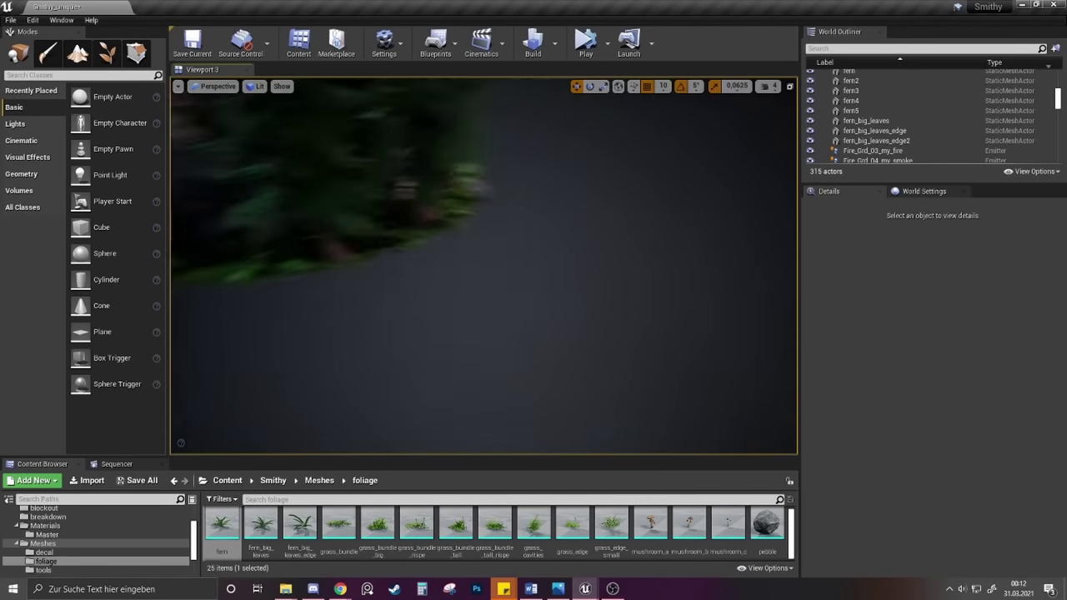
pyautogui.moveTo(537, 223)
pyautogui.mouseDown(button='right')
pyautogui.moveTo(567, 232)
pyautogui.moveTo(546, 204)
pyautogui.moveTo(538, 223)
pyautogui.mouseUp(button='right')
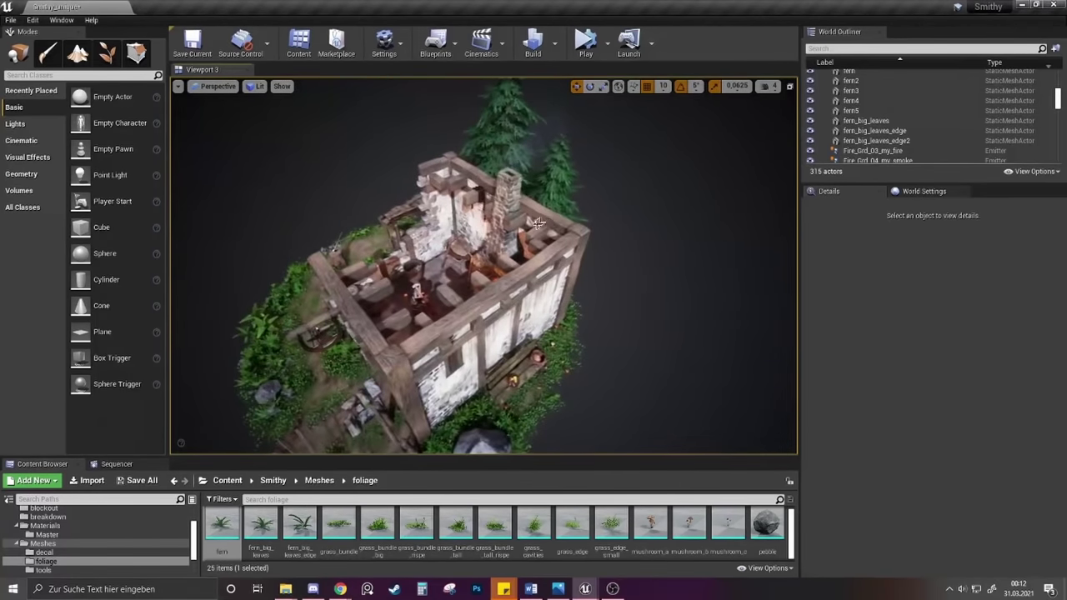
pyautogui.keyDown('alt'); pyautogui.moveTo(538, 222); pyautogui.dragTo(509, 243); pyautogui.keyUp('alt')
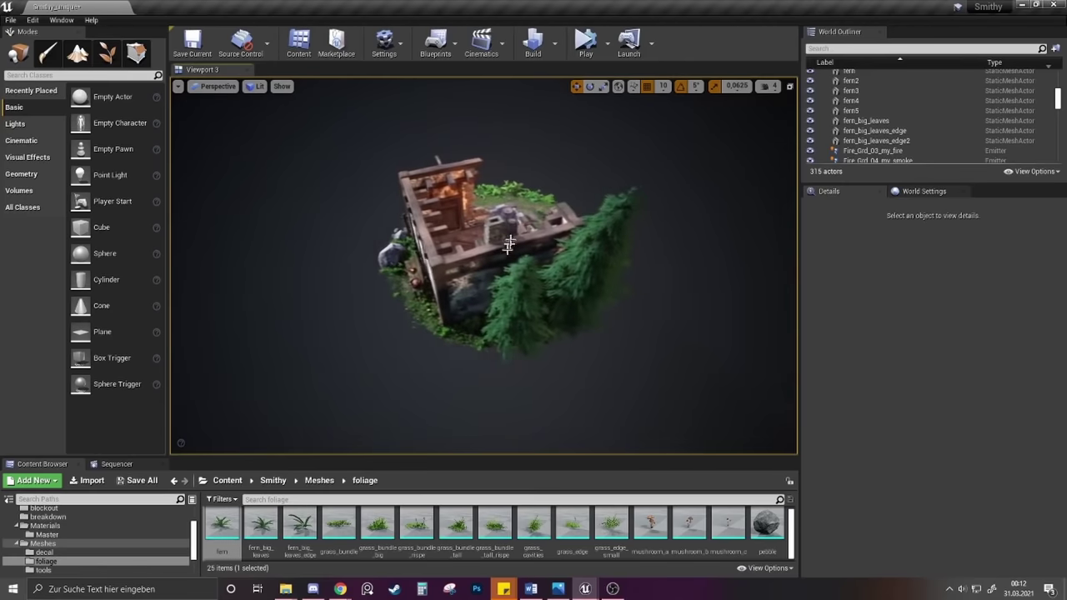
pyautogui.keyDown('alt'); pyautogui.moveTo(588, 318); pyautogui.dragTo(659, 310); pyautogui.keyUp('alt')
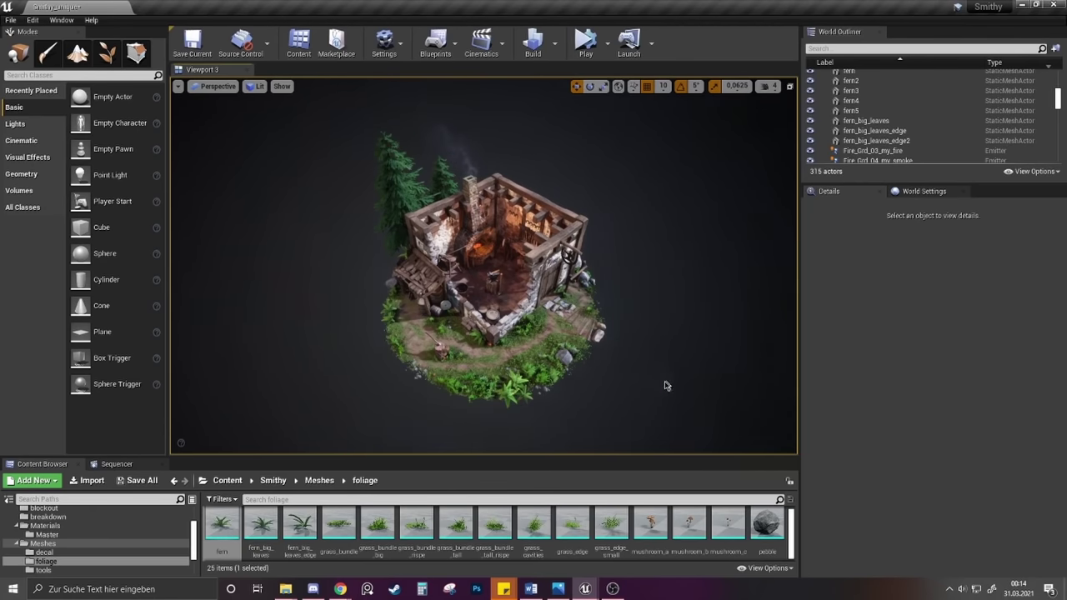
pyautogui.moveTo(646, 390)
pyautogui.mouseDown(button='right')
pyautogui.moveTo(627, 380)
pyautogui.moveTo(639, 384)
pyautogui.mouseUp(button='right')
pyautogui.keyDown('alt'); pyautogui.moveTo(675, 383); pyautogui.dragTo(675, 383); pyautogui.keyUp('alt')
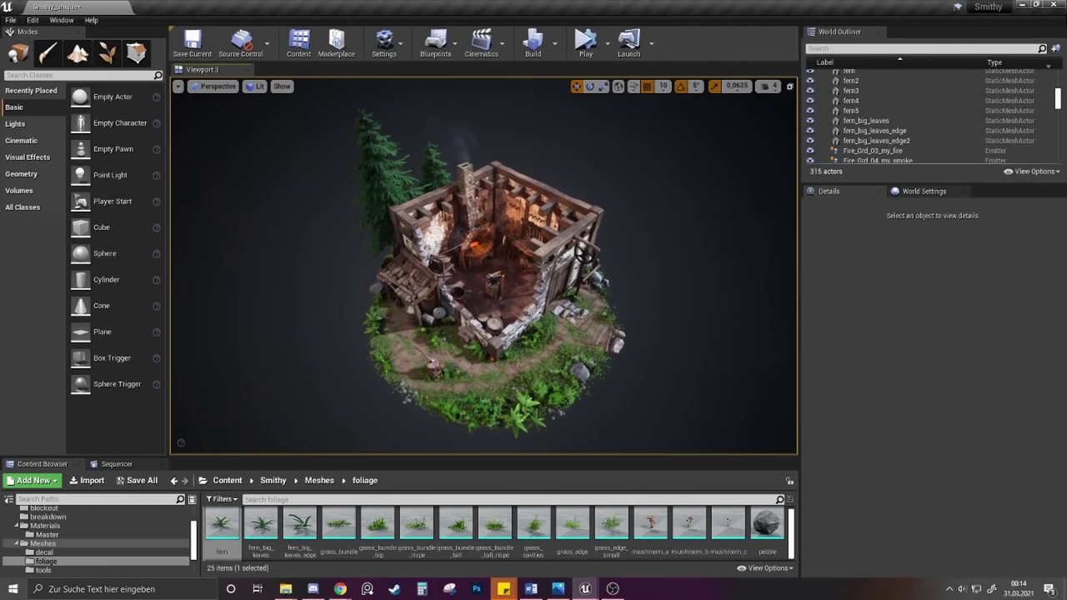
pyautogui.keyDown('alt'); pyautogui.moveTo(543, 341); pyautogui.dragTo(542, 342); pyautogui.keyUp('alt')
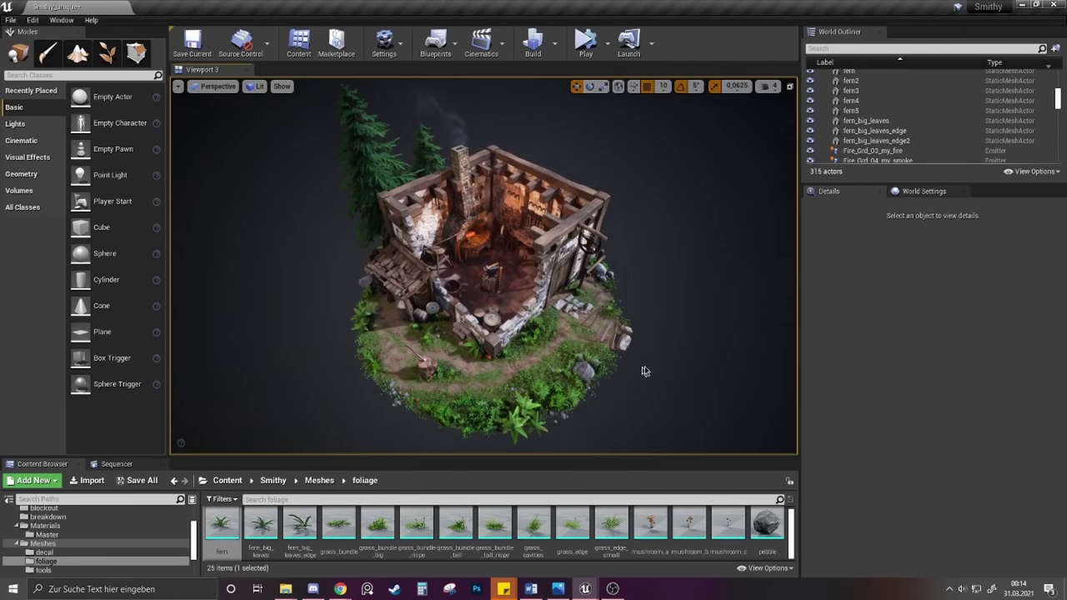
pyautogui.moveTo(516, 340); pyautogui.dragTo(522, 343, button='right')
pyautogui.keyDown('alt'); pyautogui.moveTo(496, 323); pyautogui.dragTo(475, 323); pyautogui.keyUp('alt')
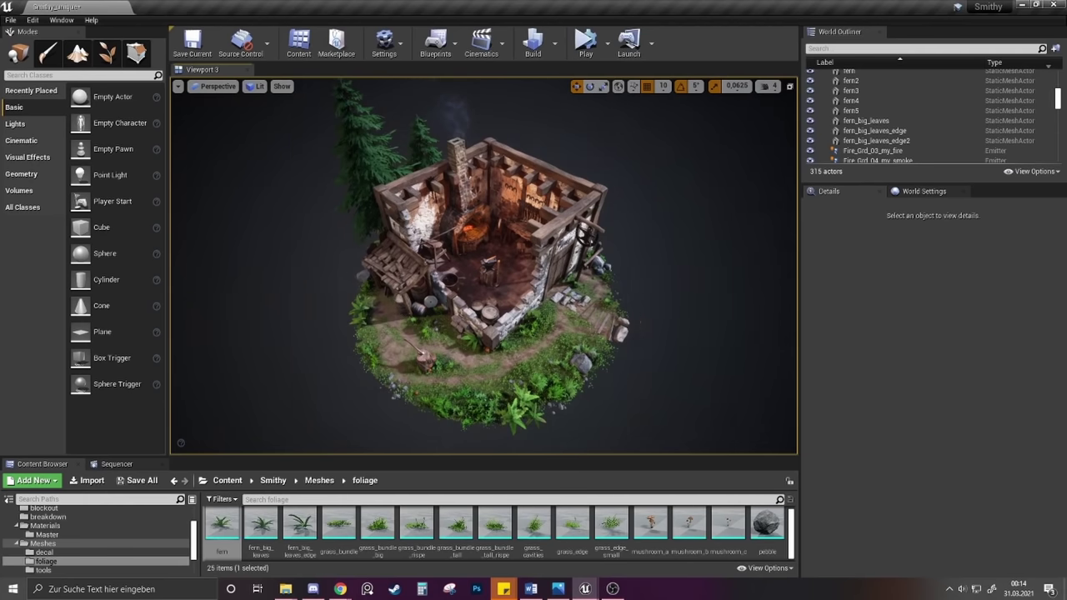
pyautogui.moveTo(490, 326); pyautogui.dragTo(517, 335, button='right')
pyautogui.press('s')
pyautogui.press('w')
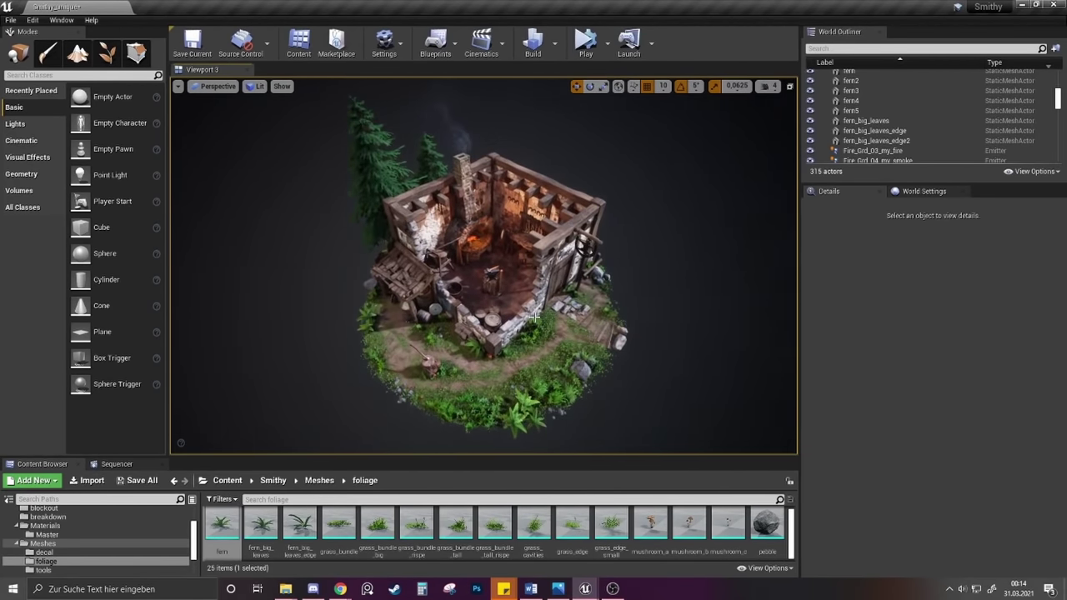
pyautogui.moveTo(517, 335); pyautogui.dragTo(513, 333, button='right')
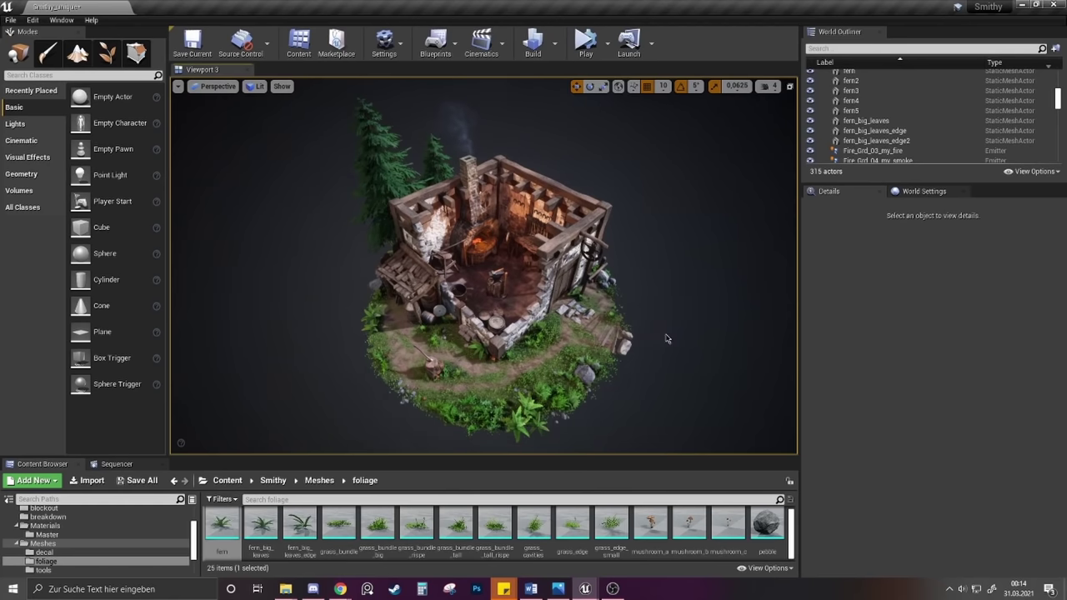
pyautogui.keyDown('alt'); pyautogui.moveTo(668, 336); pyautogui.dragTo(702, 338); pyautogui.keyUp('alt')
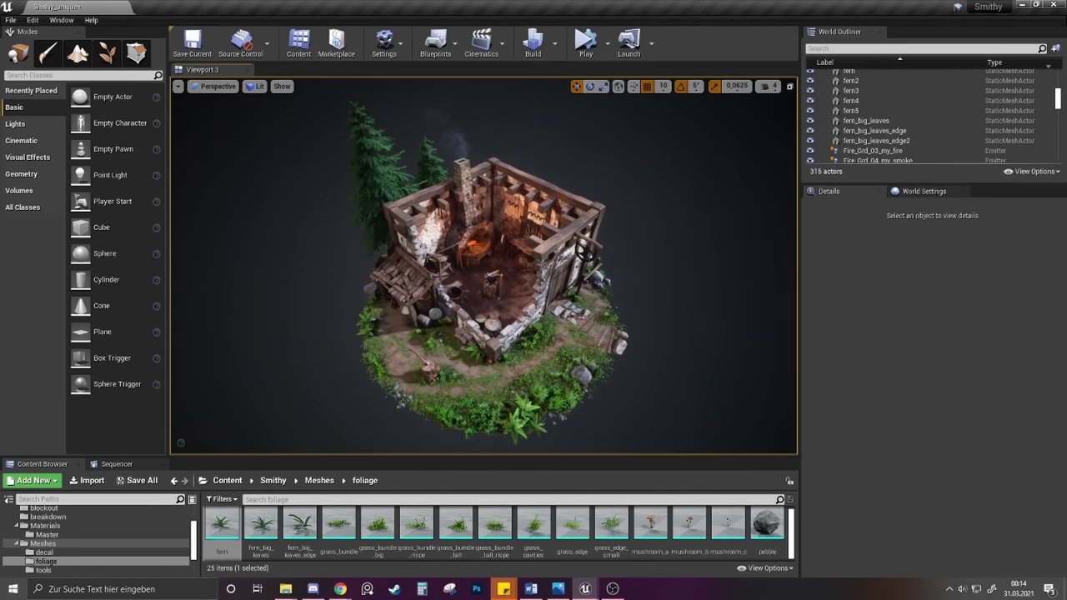